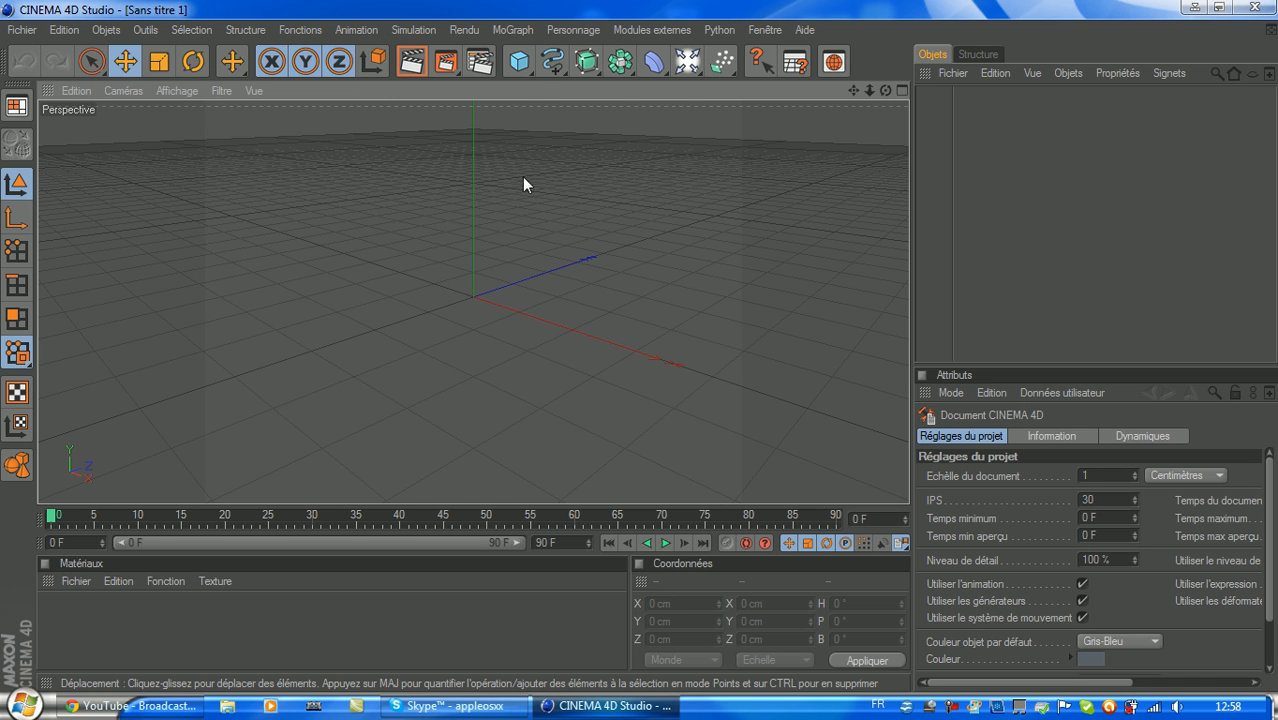
Add a MoGraph text object (Mo Texte) and move it along the X axis to about -222 cm.
click(507, 29)
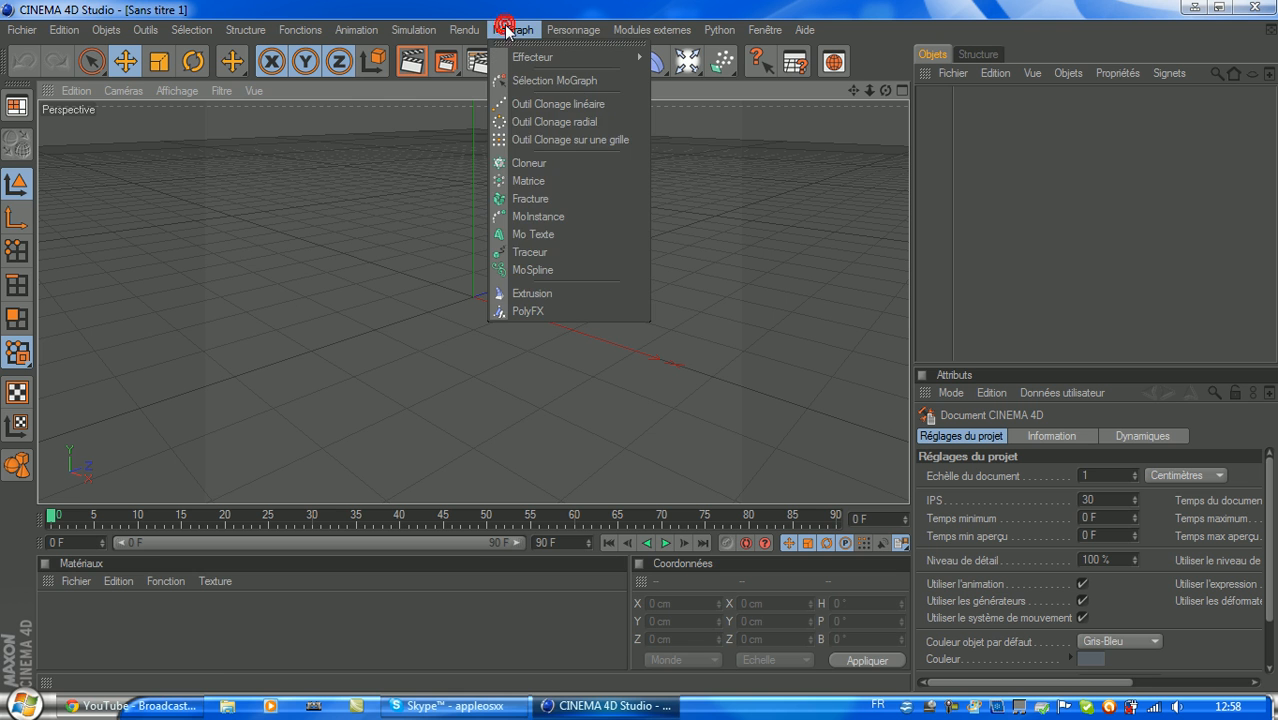
click(563, 233)
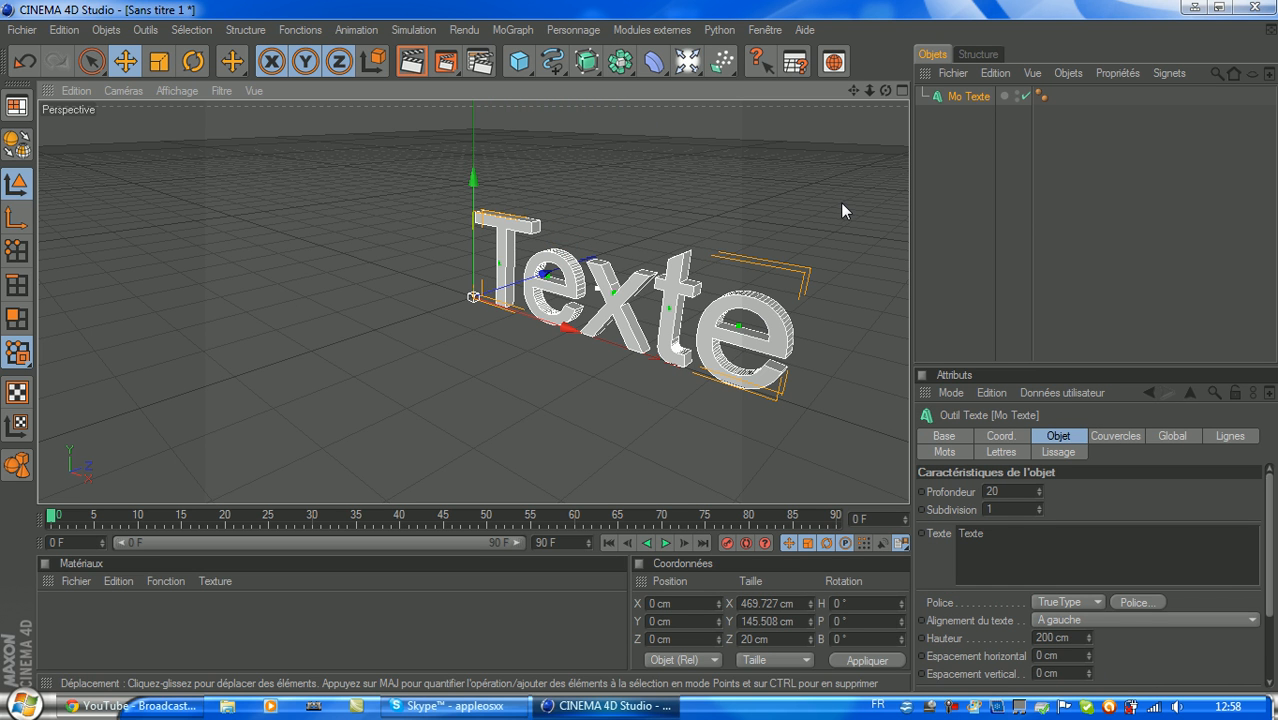
drag(559, 325, 471, 294)
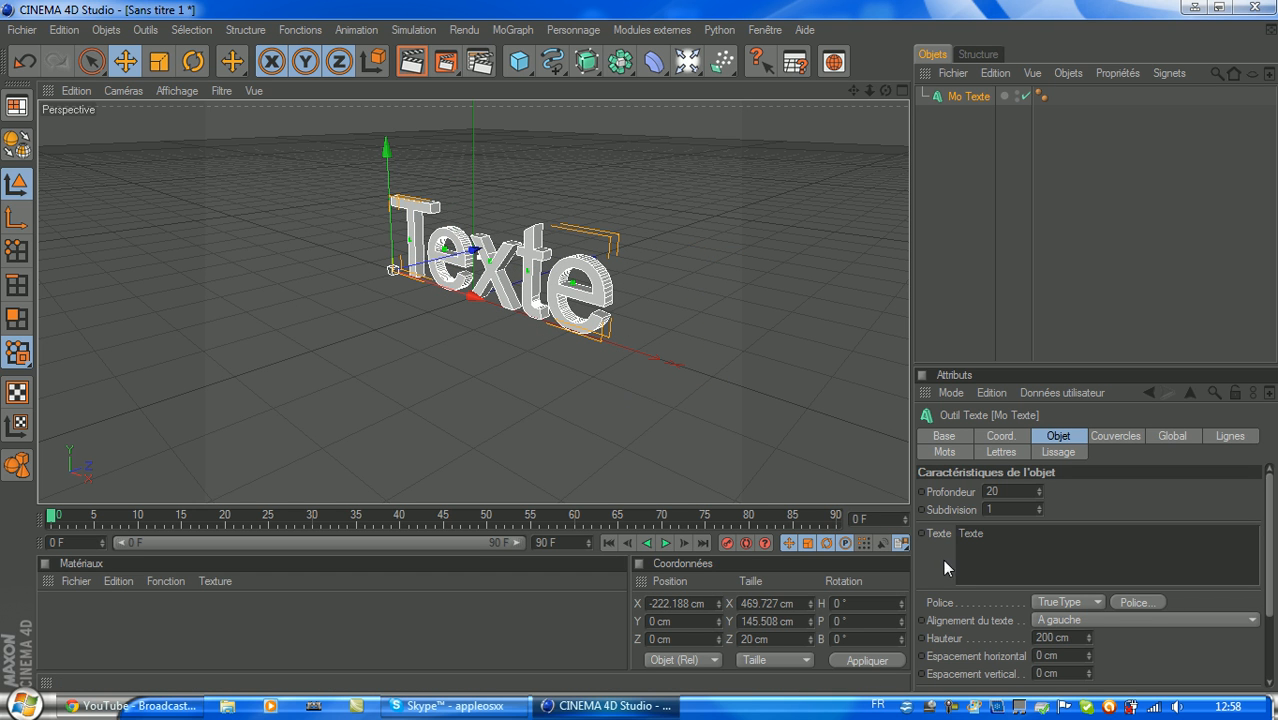
Change the text object's wording to "Tutorial" and shift it along the X axis to about -364 cm.
double_click(1005, 535)
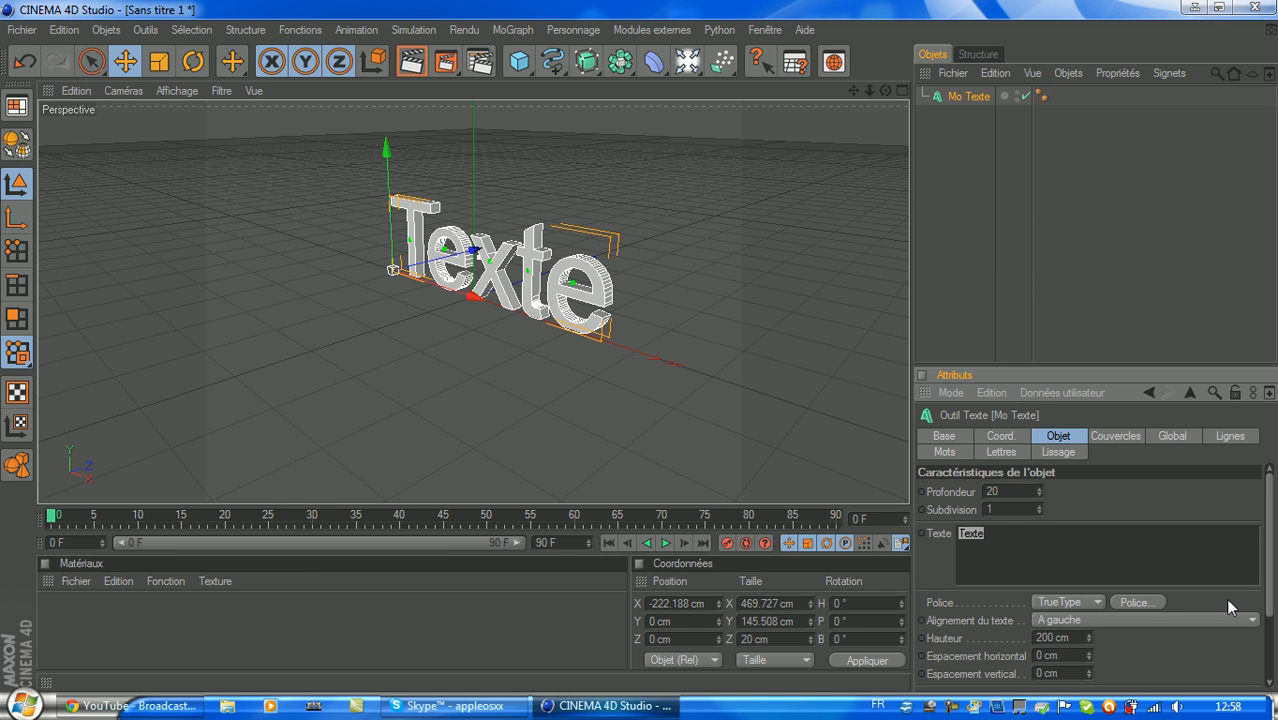
text(Tutorial)
click(1033, 555)
click(1024, 491)
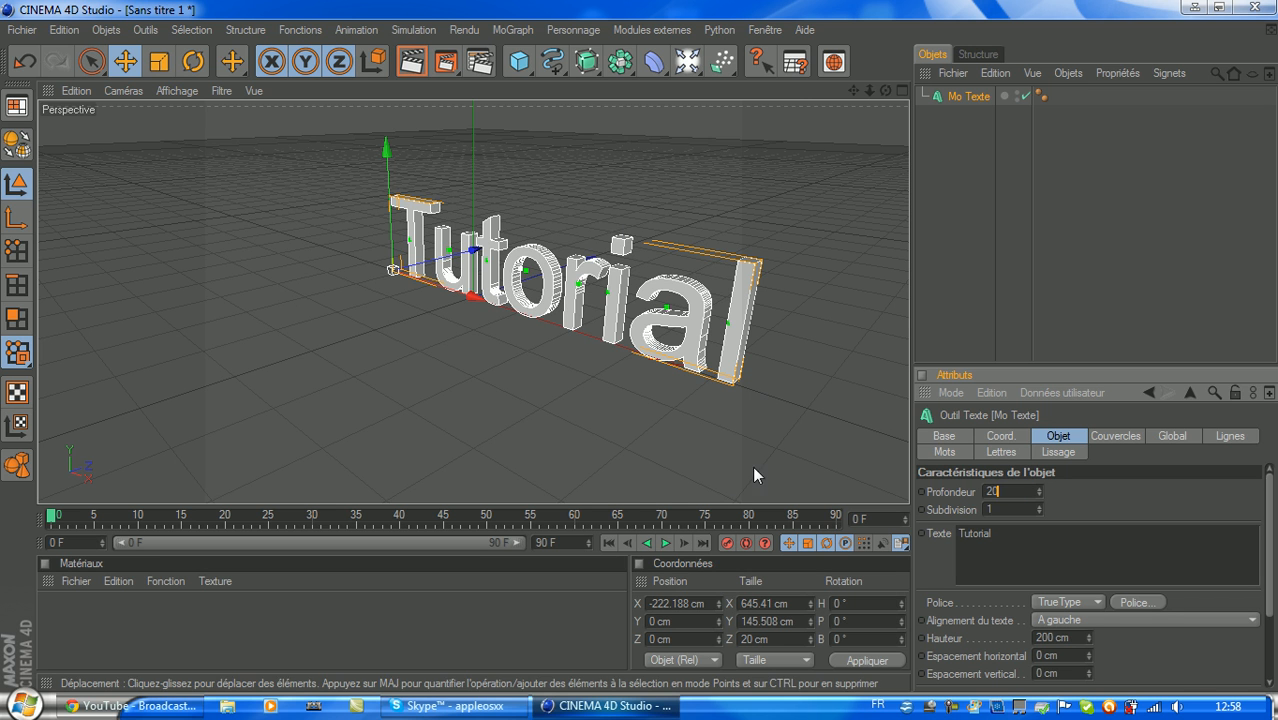
drag(484, 296, 461, 289)
drag(639, 345, 587, 326)
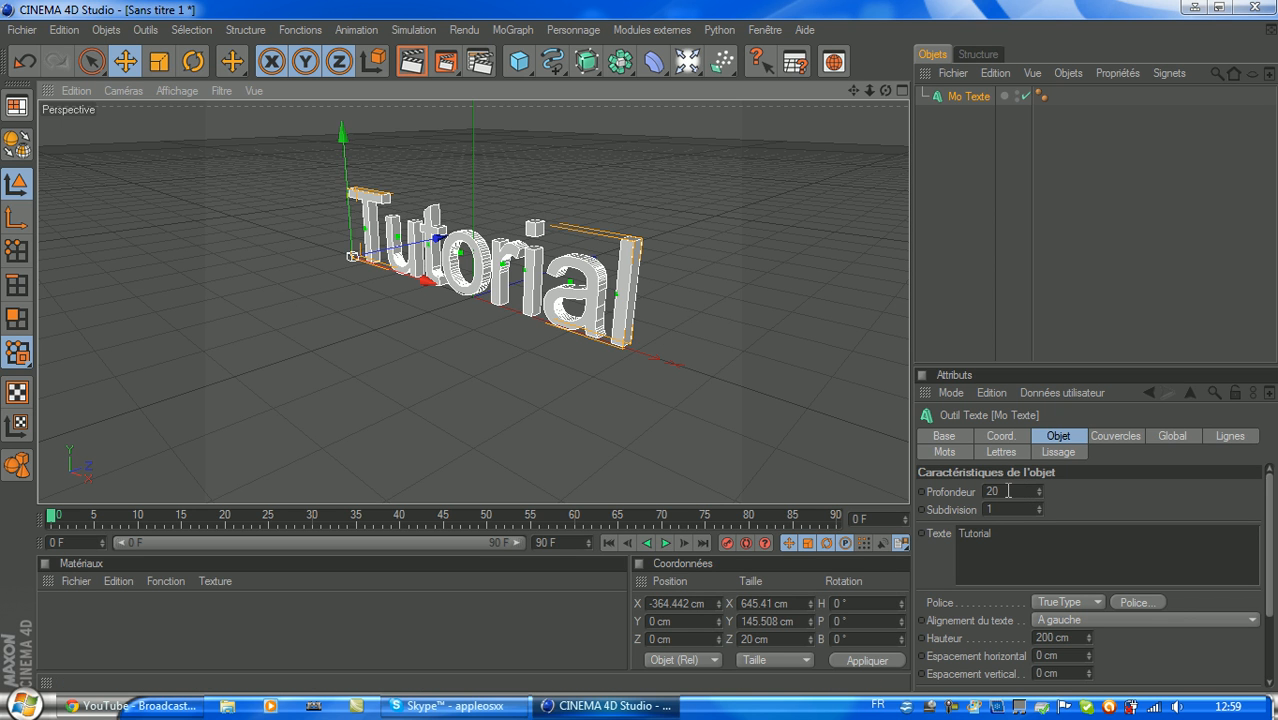
Set the depth (Profondeur) of the Tutorial text to 50.
double_click(1025, 490)
click(1274, 708)
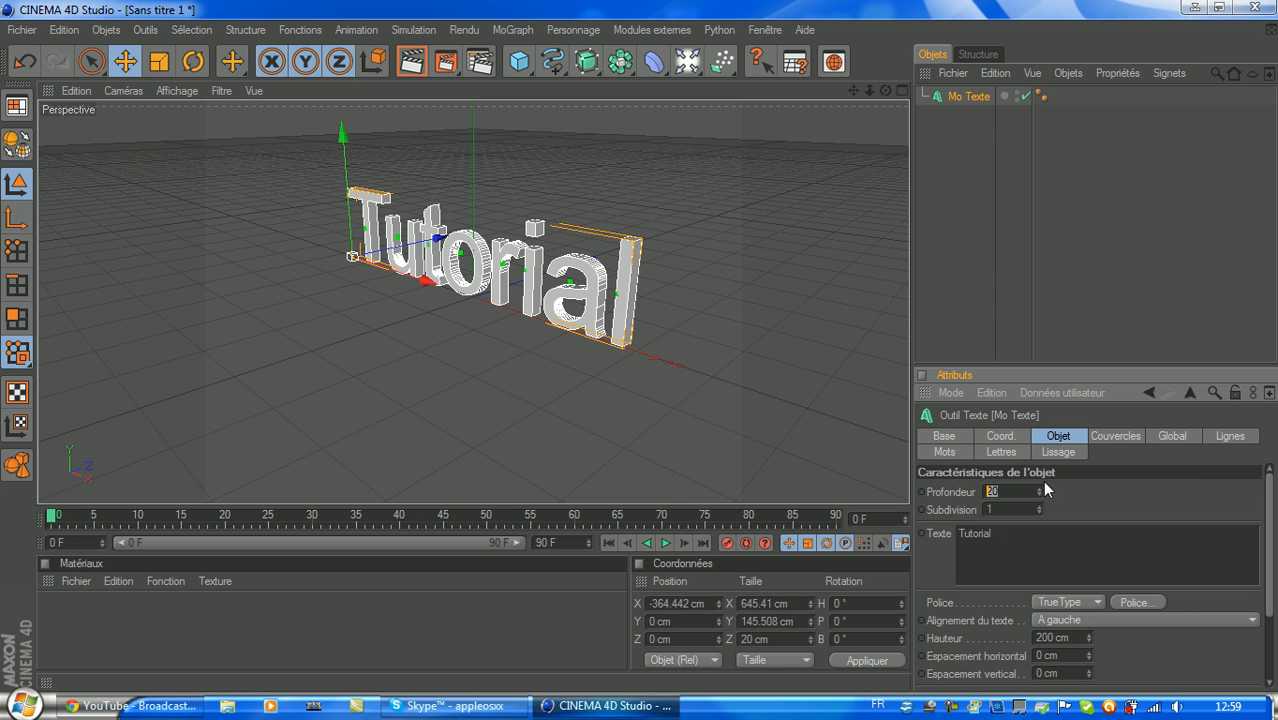
text(50)
click(1006, 535)
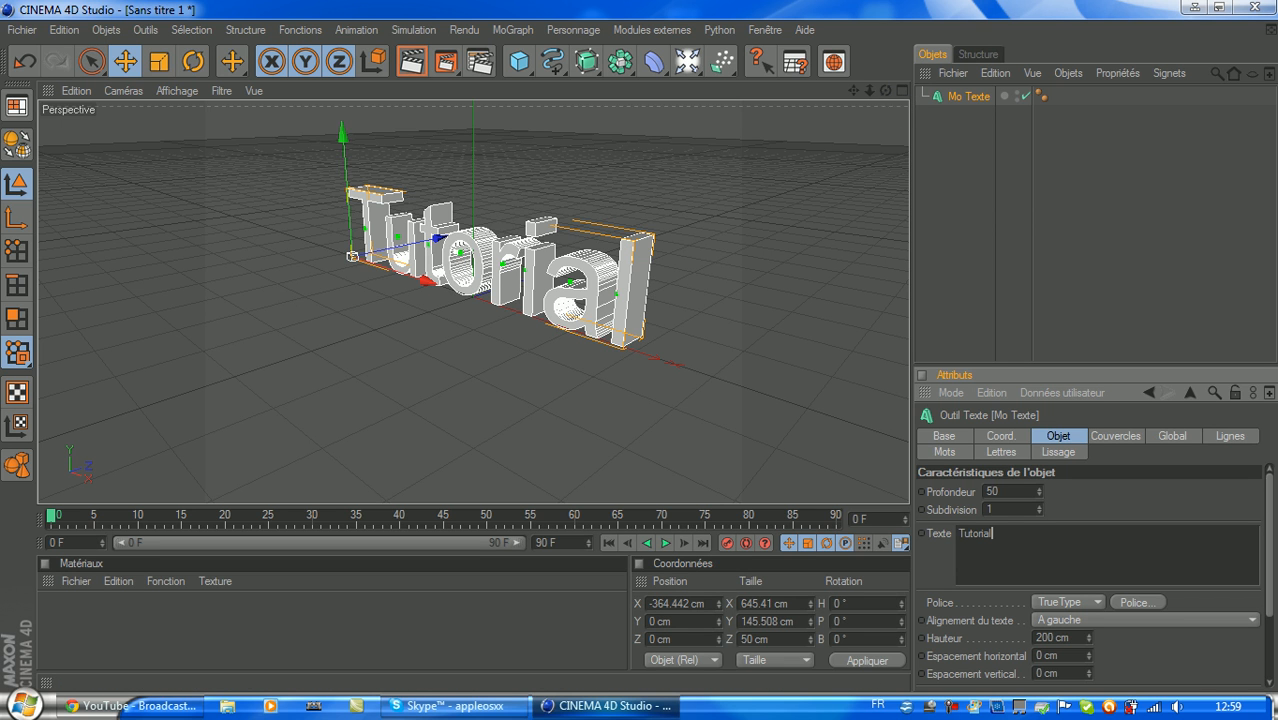
Reposition the Tutorial text along the X axis to about -354 cm so it sits centred on the scene origin.
click(884, 91)
drag(885, 90, 812, 182)
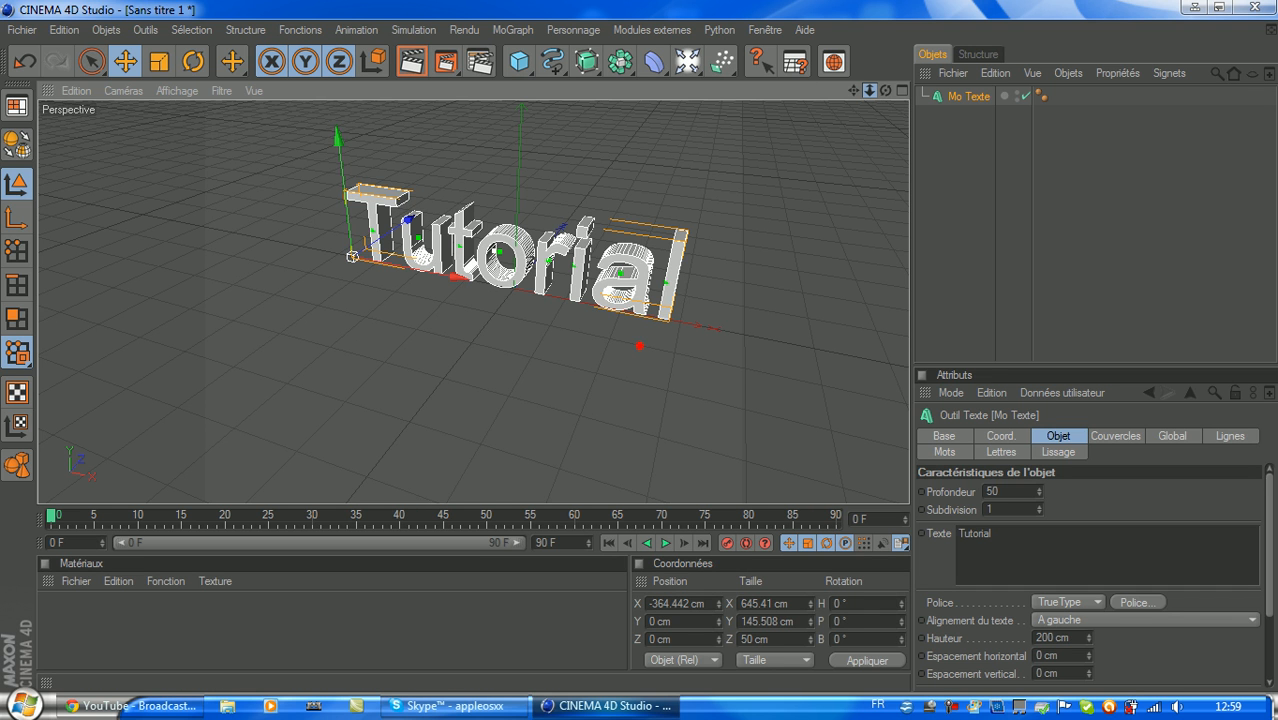
drag(869, 90, 869, 90)
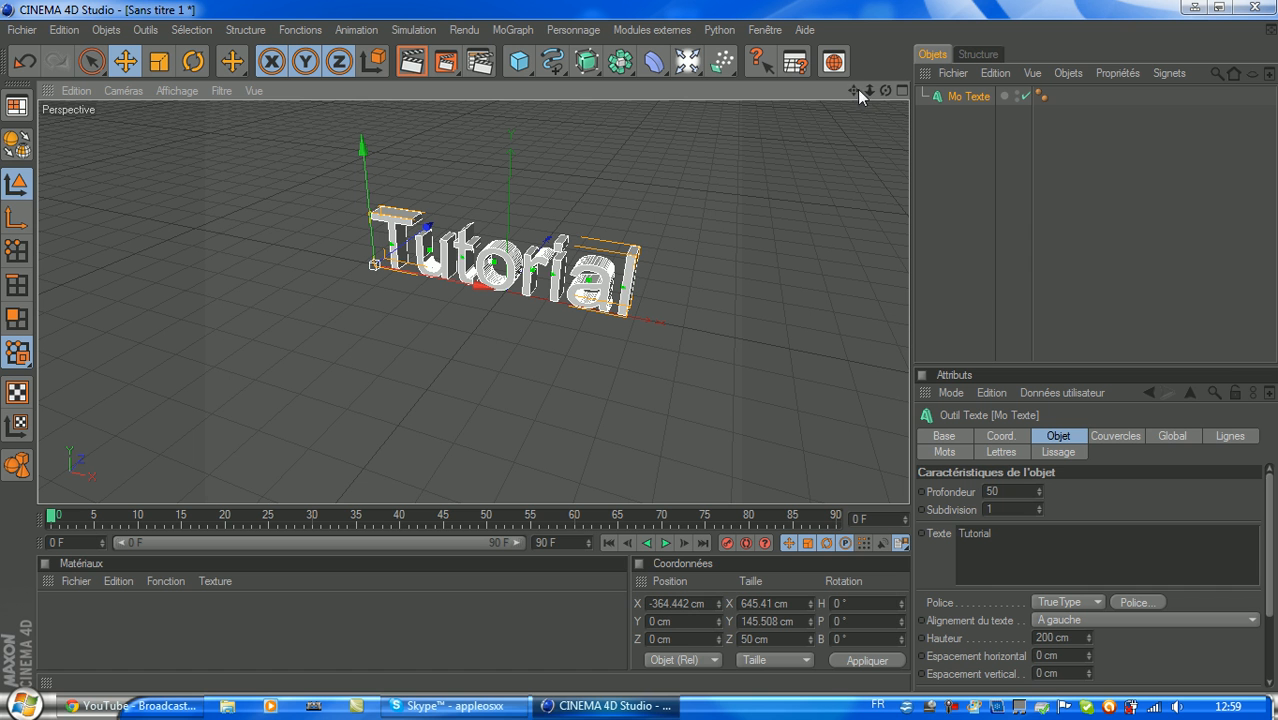
drag(853, 90, 797, 141)
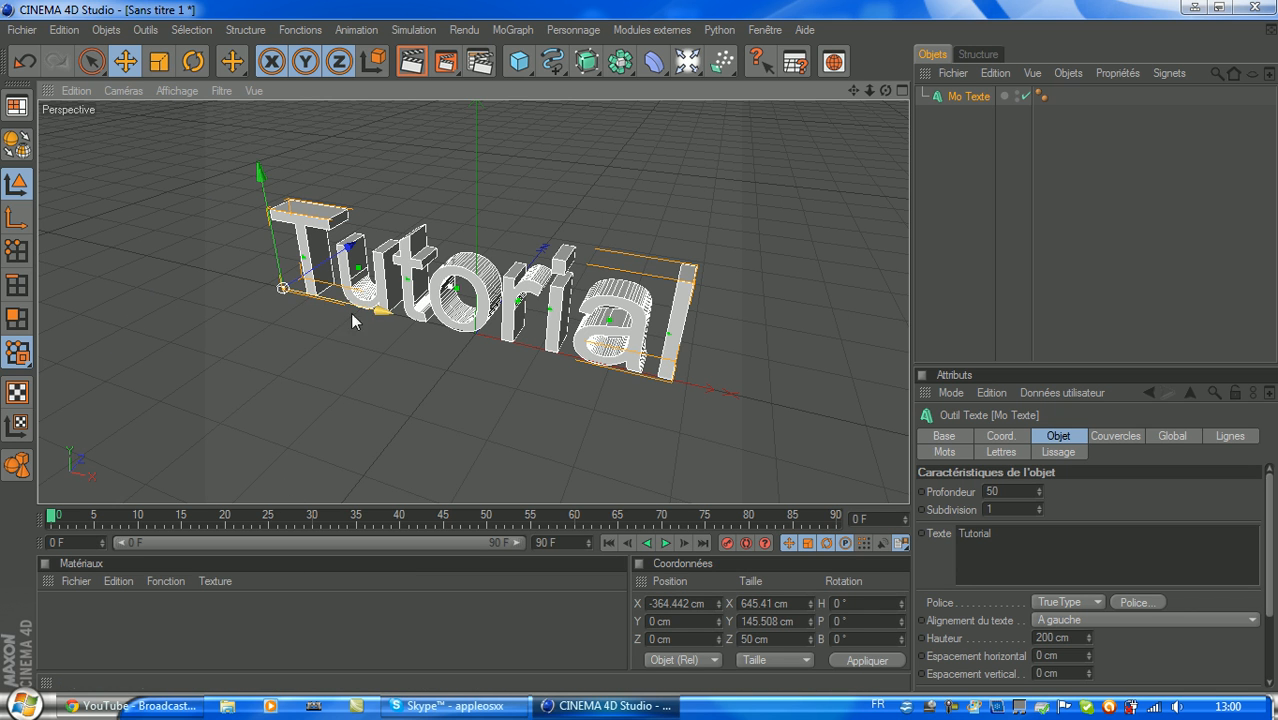
drag(374, 312, 261, 282)
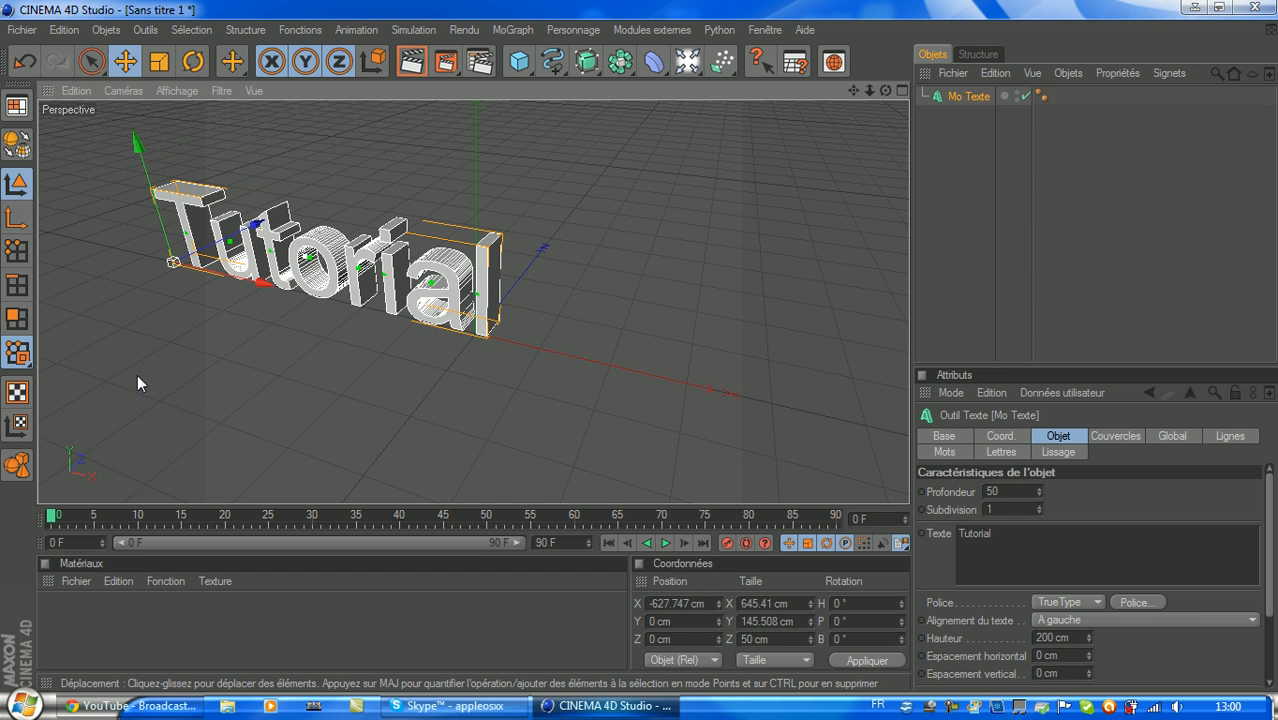
drag(262, 283, 385, 312)
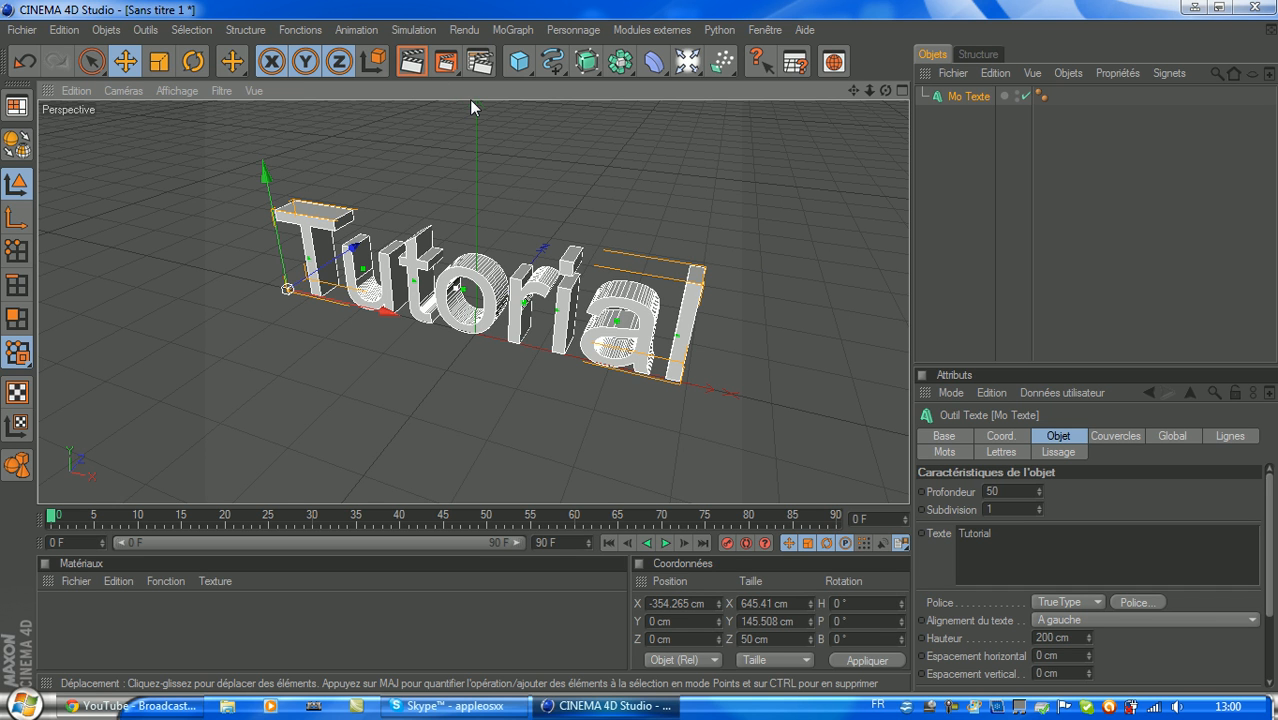
Create a new material and set its colour to pure red (R 255, V 0, B 0).
click(81, 586)
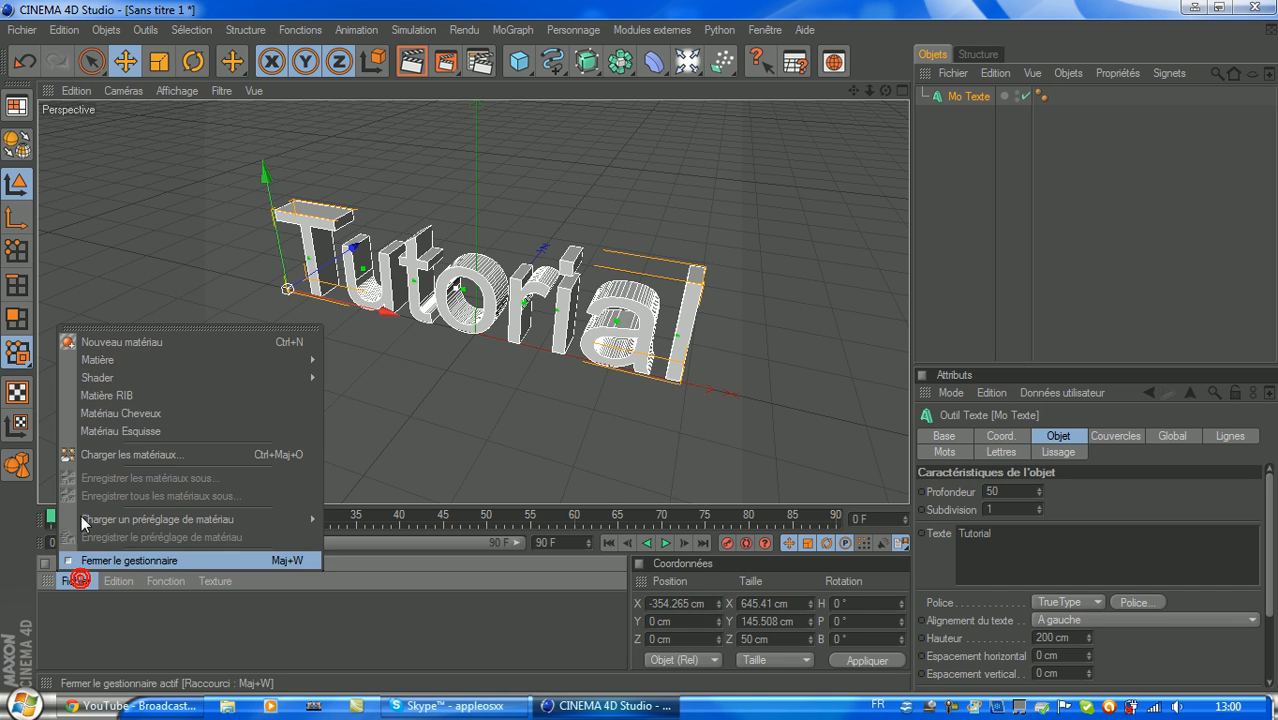
click(176, 345)
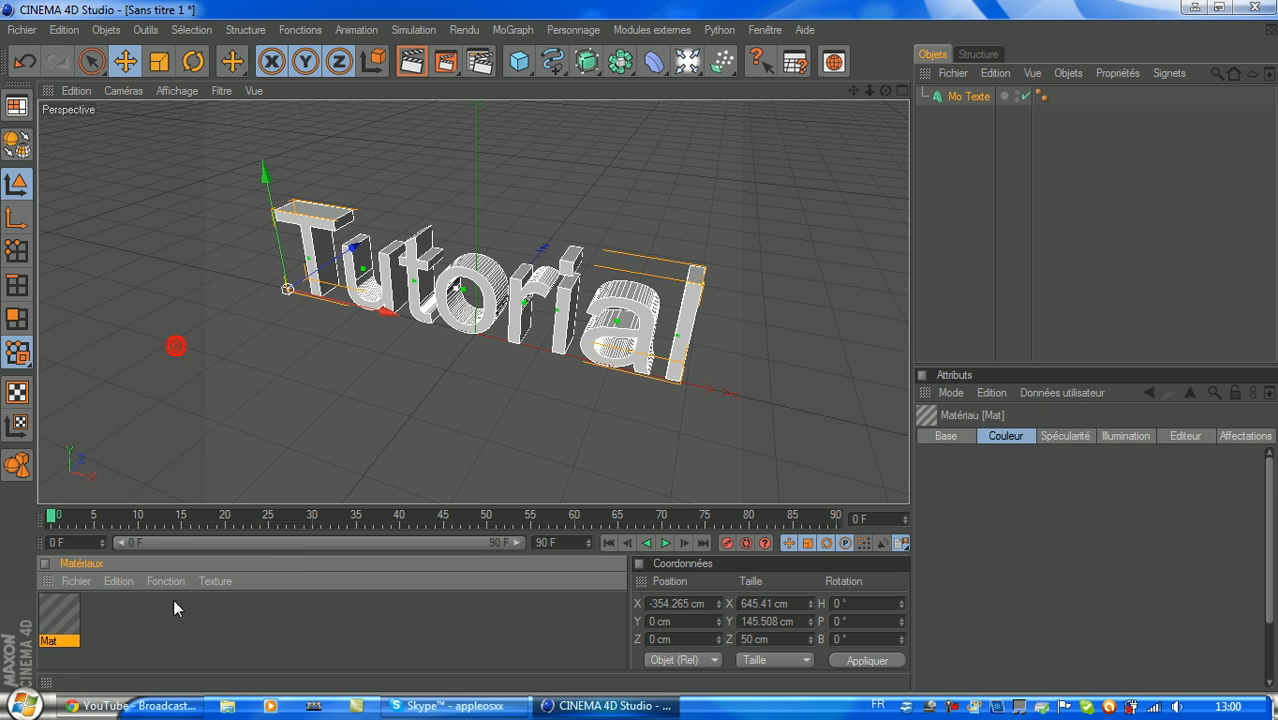
double_click(57, 618)
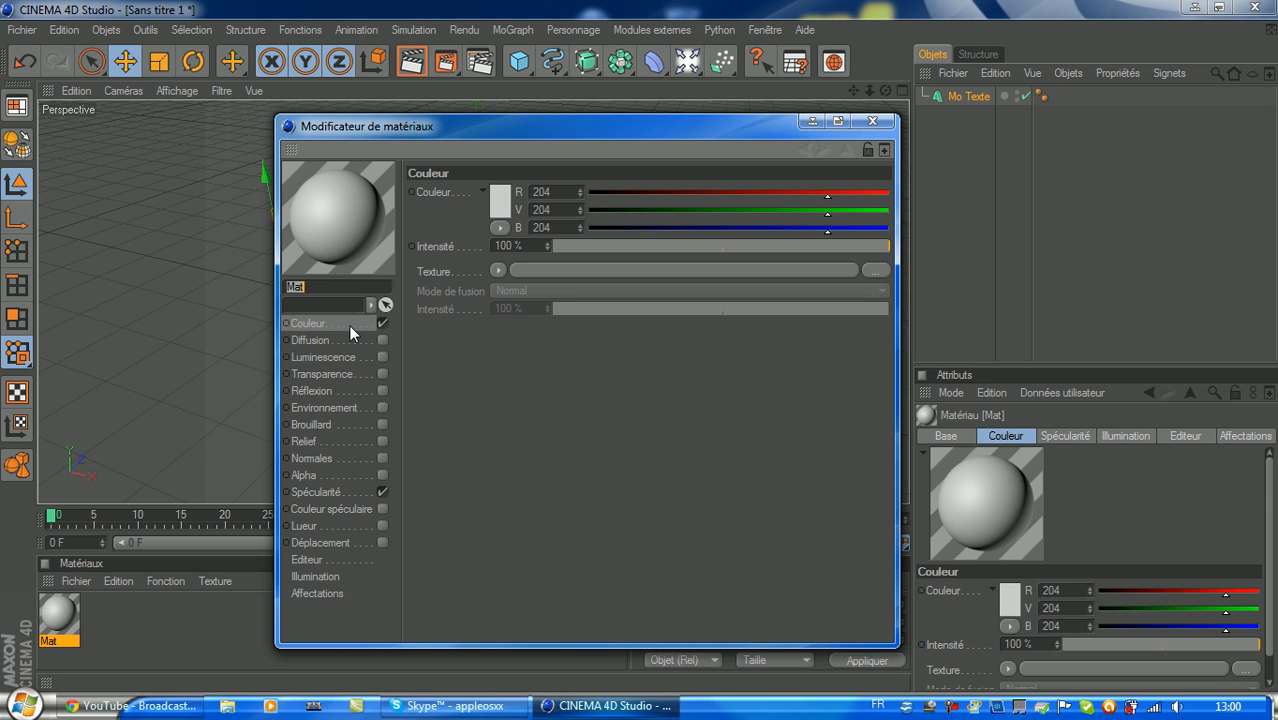
click(508, 205)
click(461, 205)
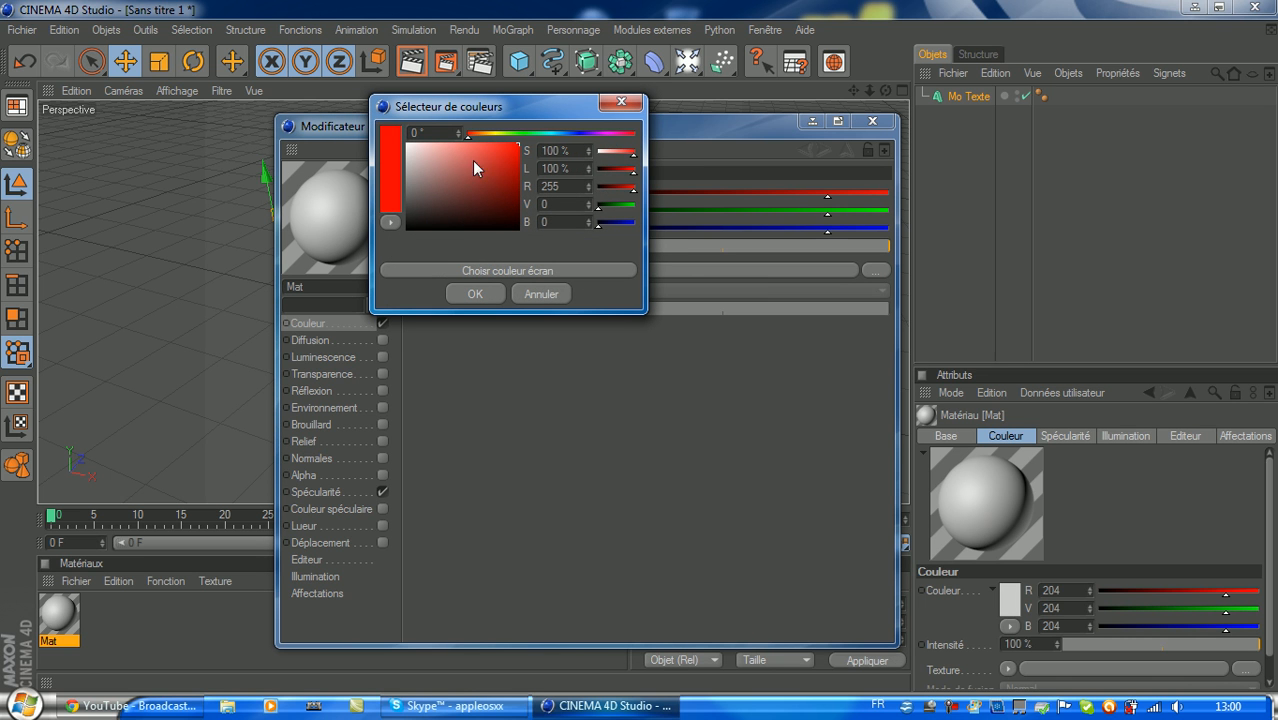
click(478, 293)
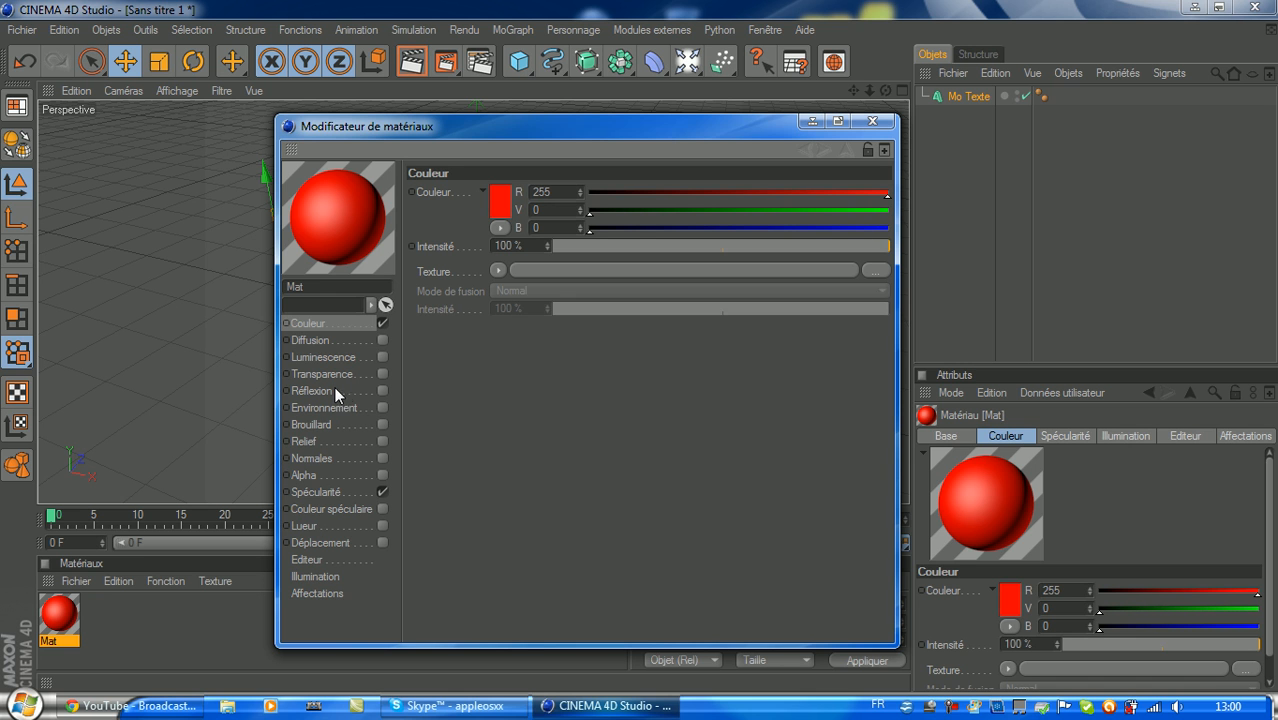
Enable reflection on the red material at 29 % intensity with a Fresnel texture.
click(382, 390)
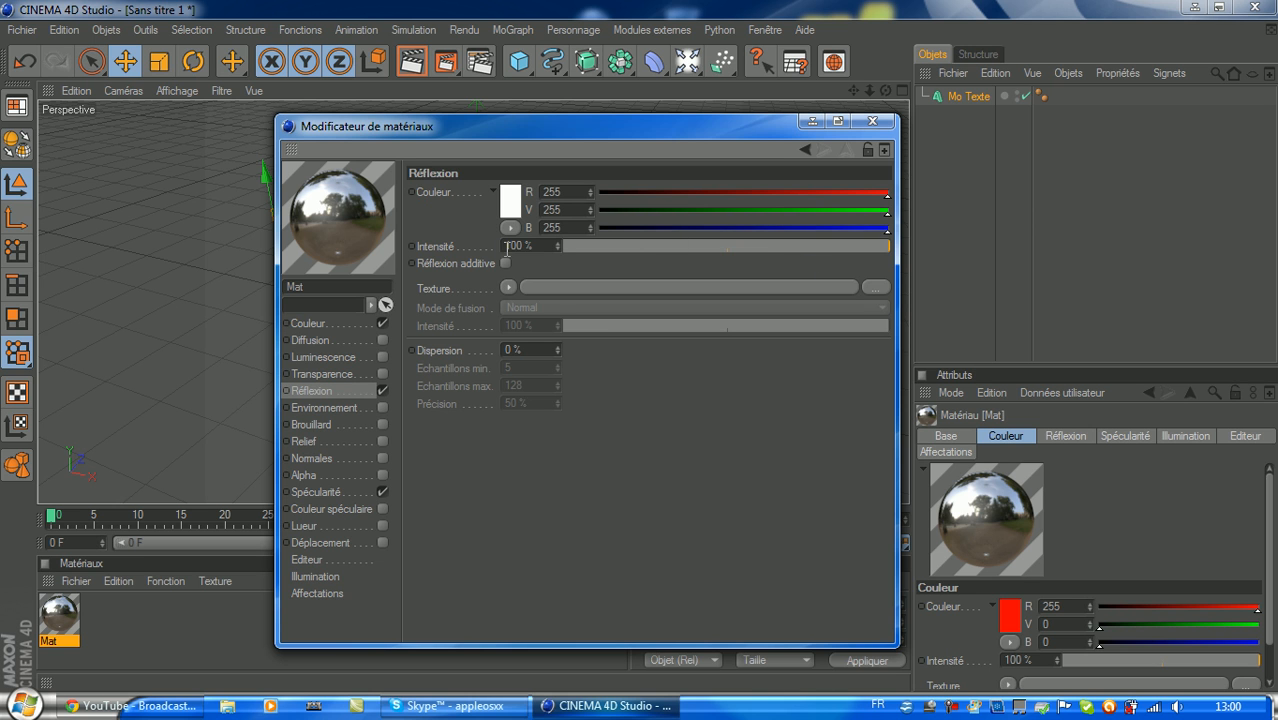
drag(767, 248, 637, 266)
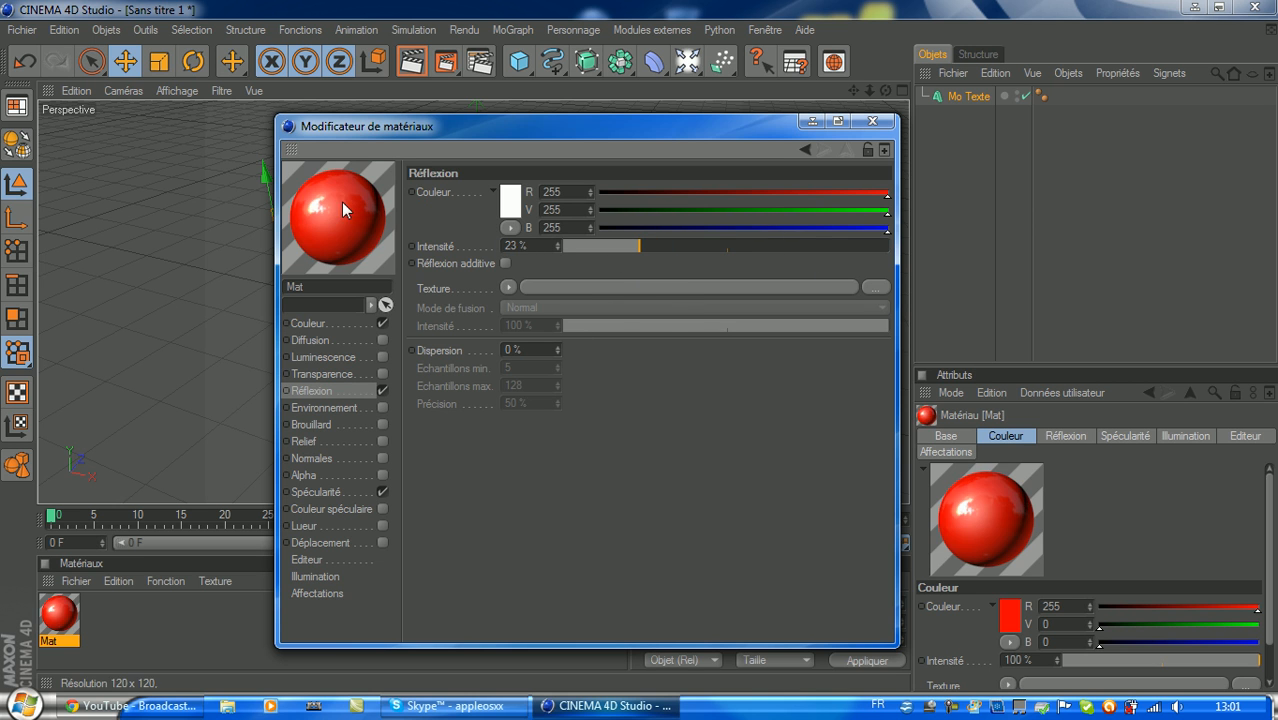
click(658, 245)
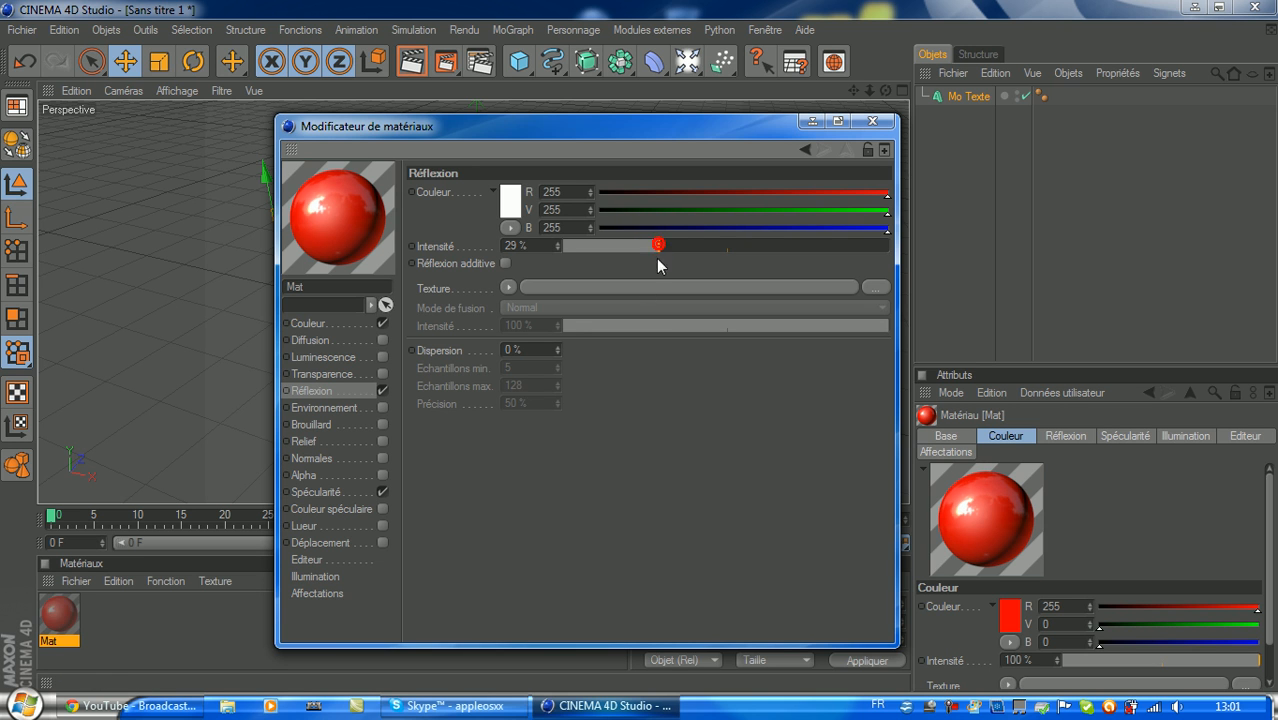
click(510, 286)
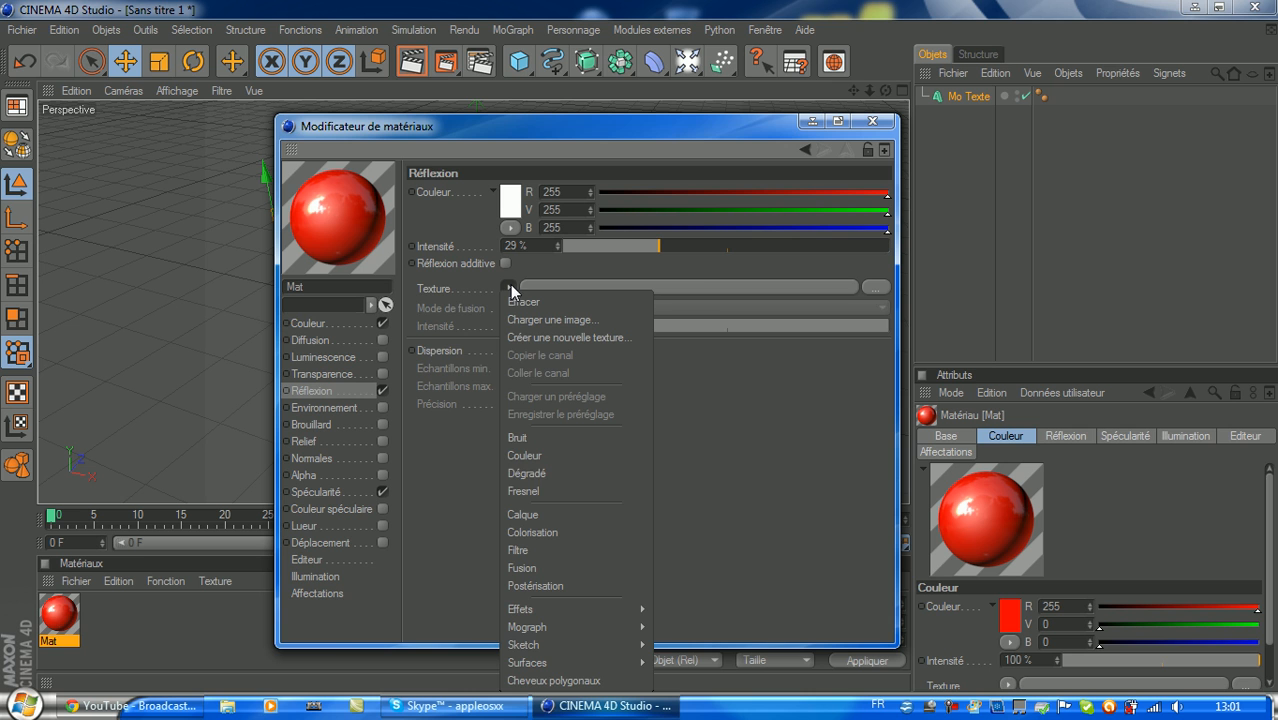
click(573, 493)
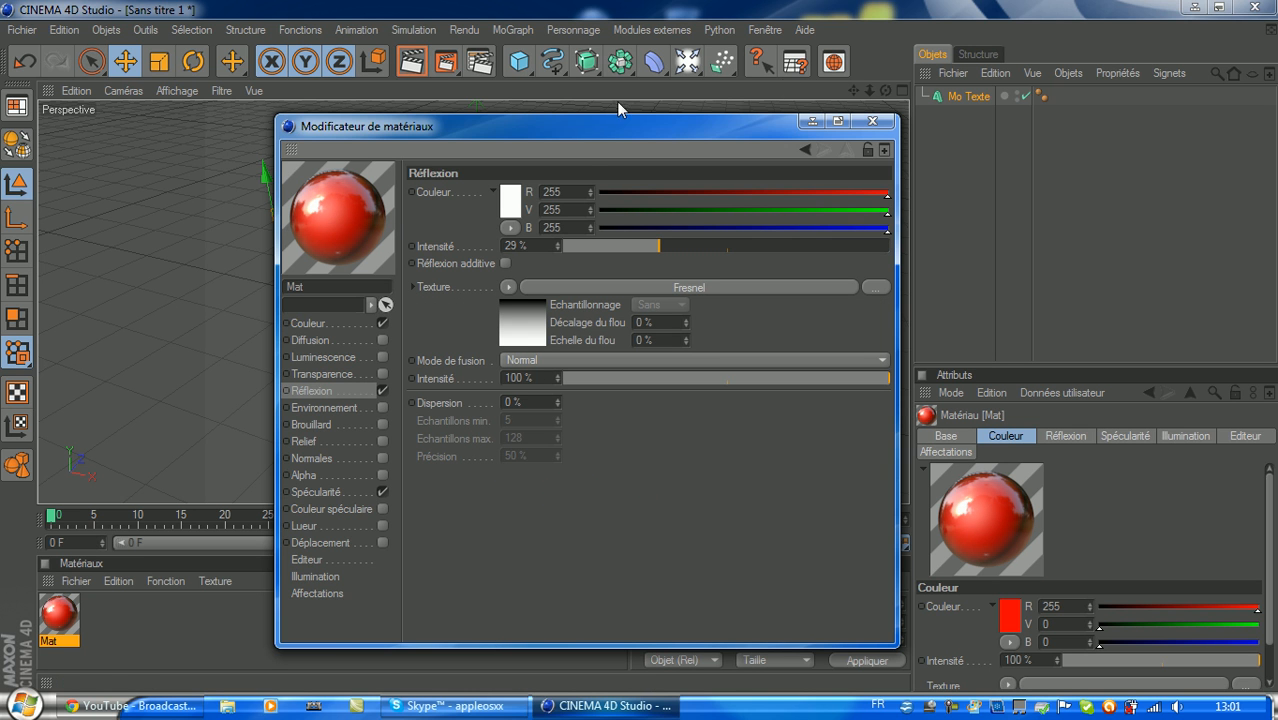
click(818, 126)
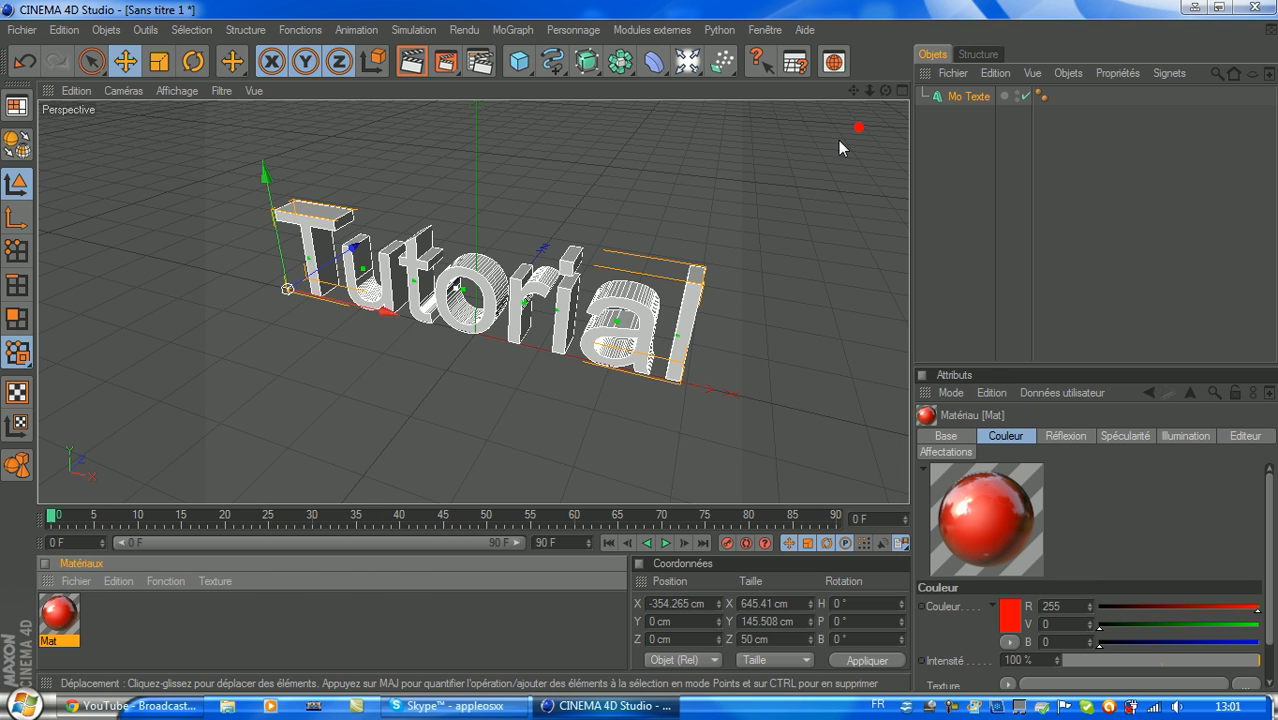
Try the glow (Lueur) channel on the red material.
double_click(55, 632)
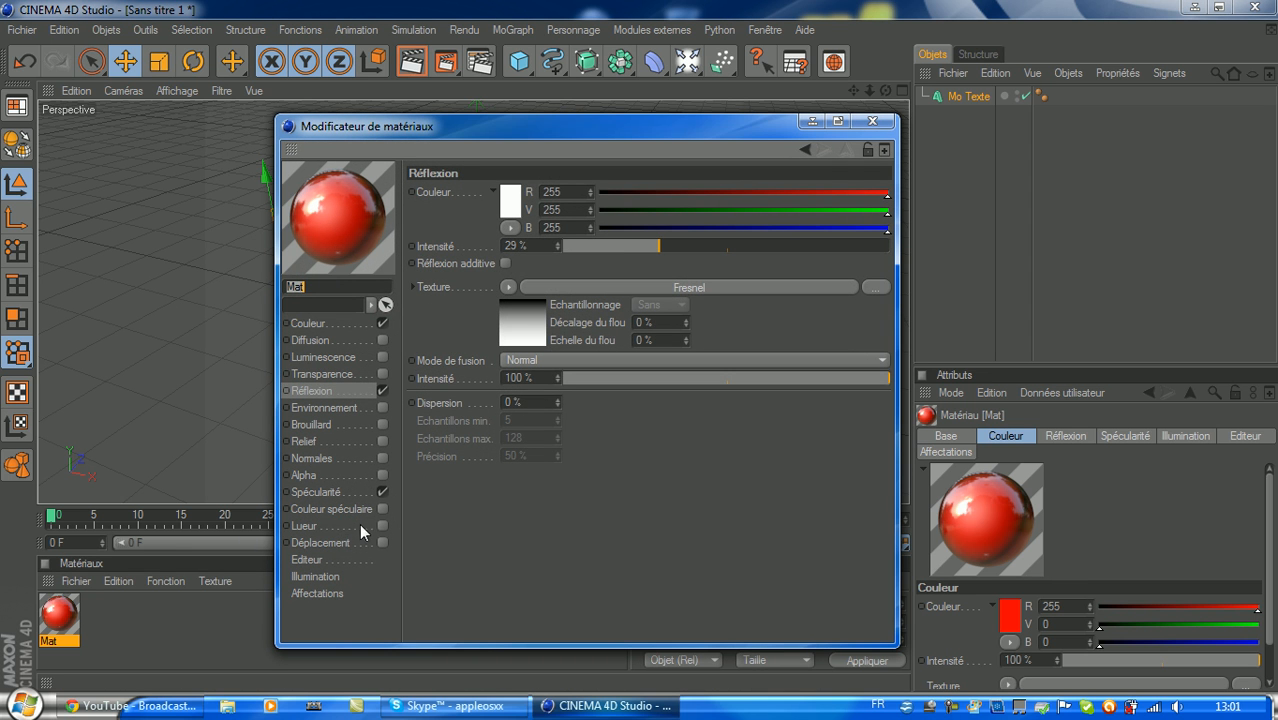
click(383, 526)
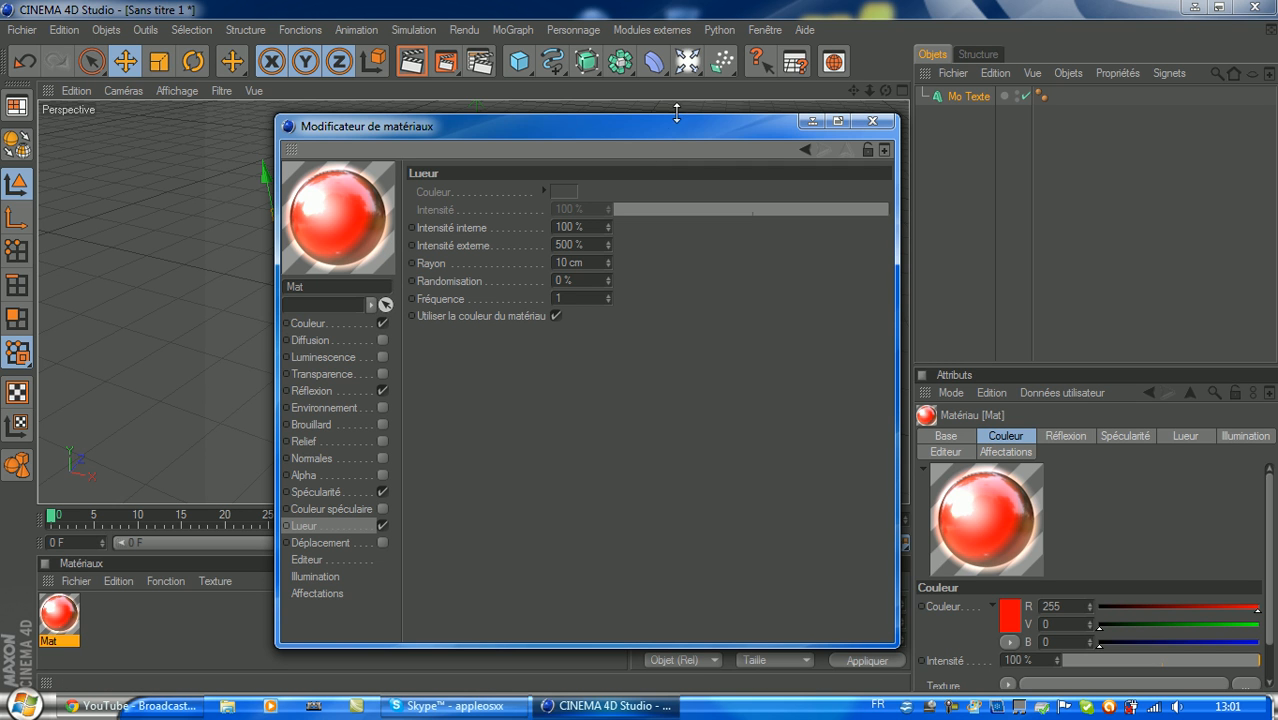
click(382, 525)
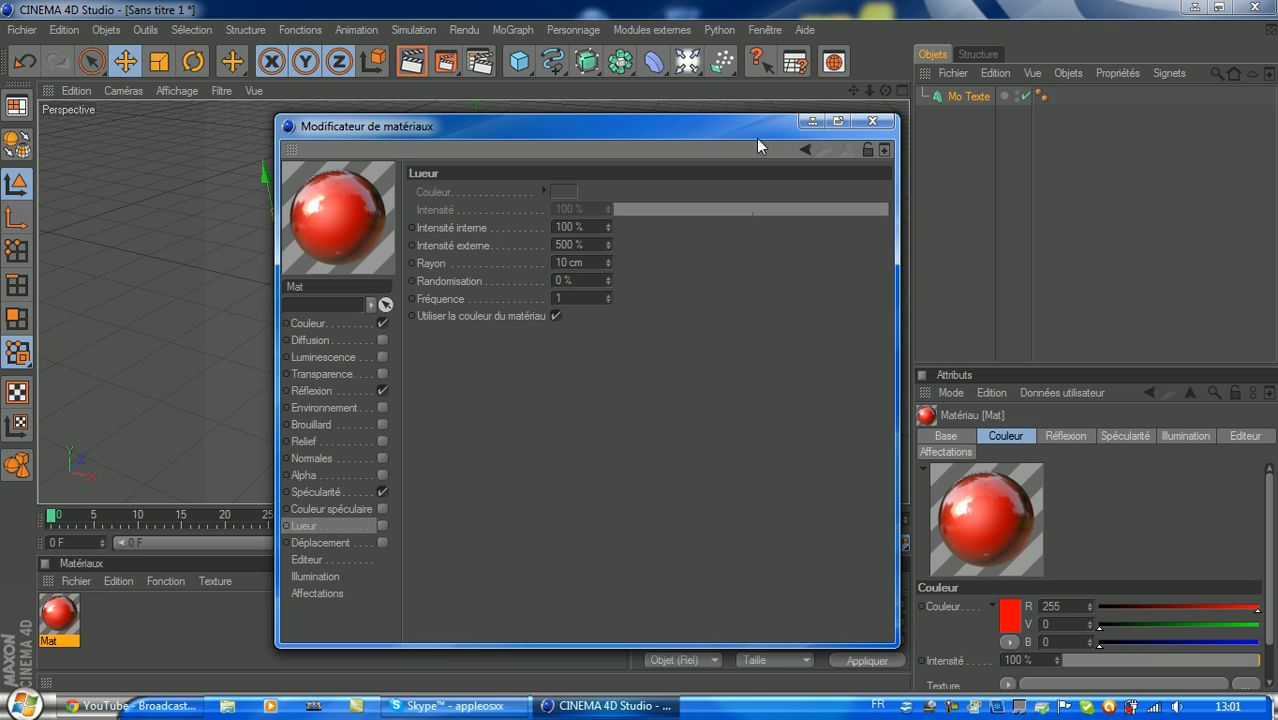
click(871, 121)
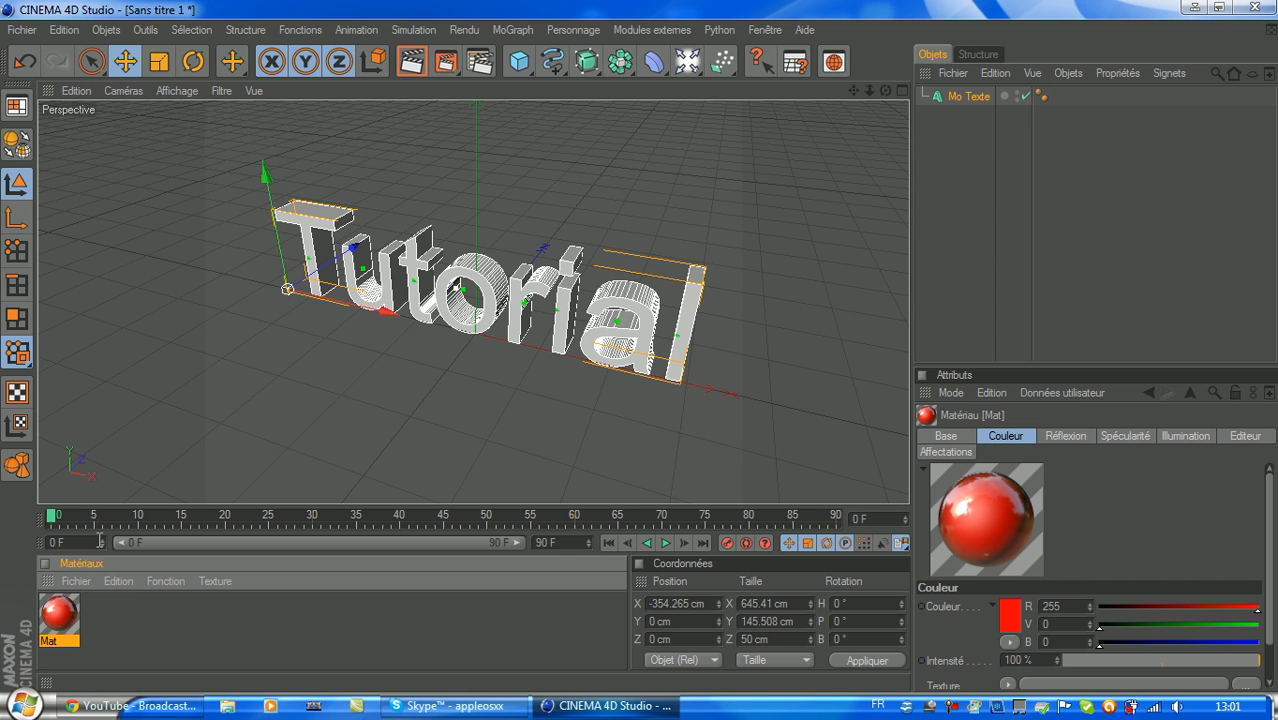
Apply the red material to the Mo Texte object and render the perspective view.
drag(54, 625, 975, 96)
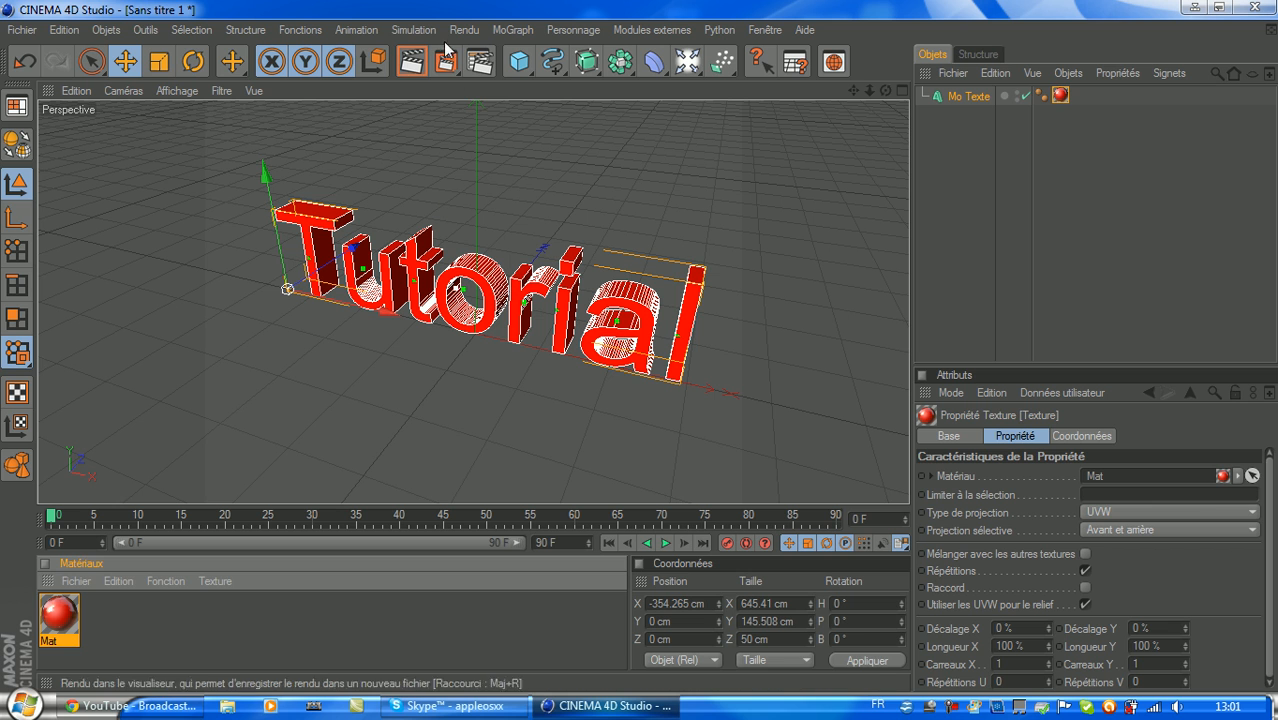
click(410, 63)
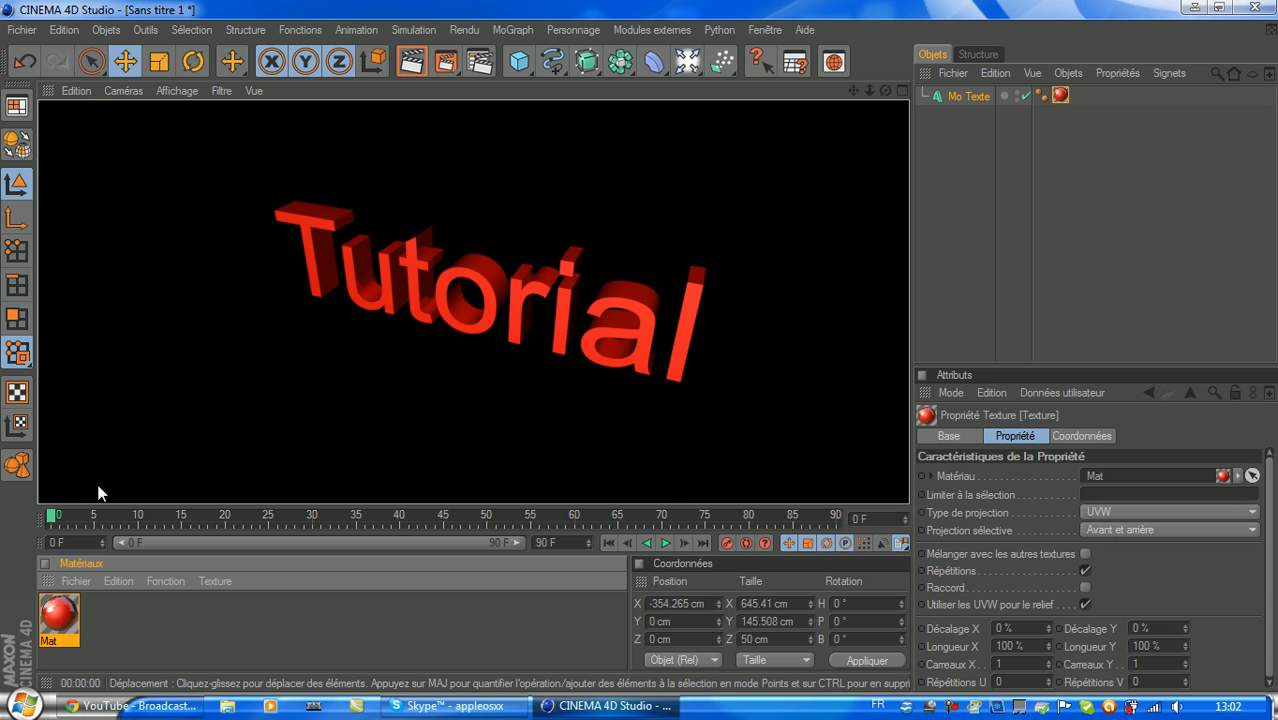
click(181, 447)
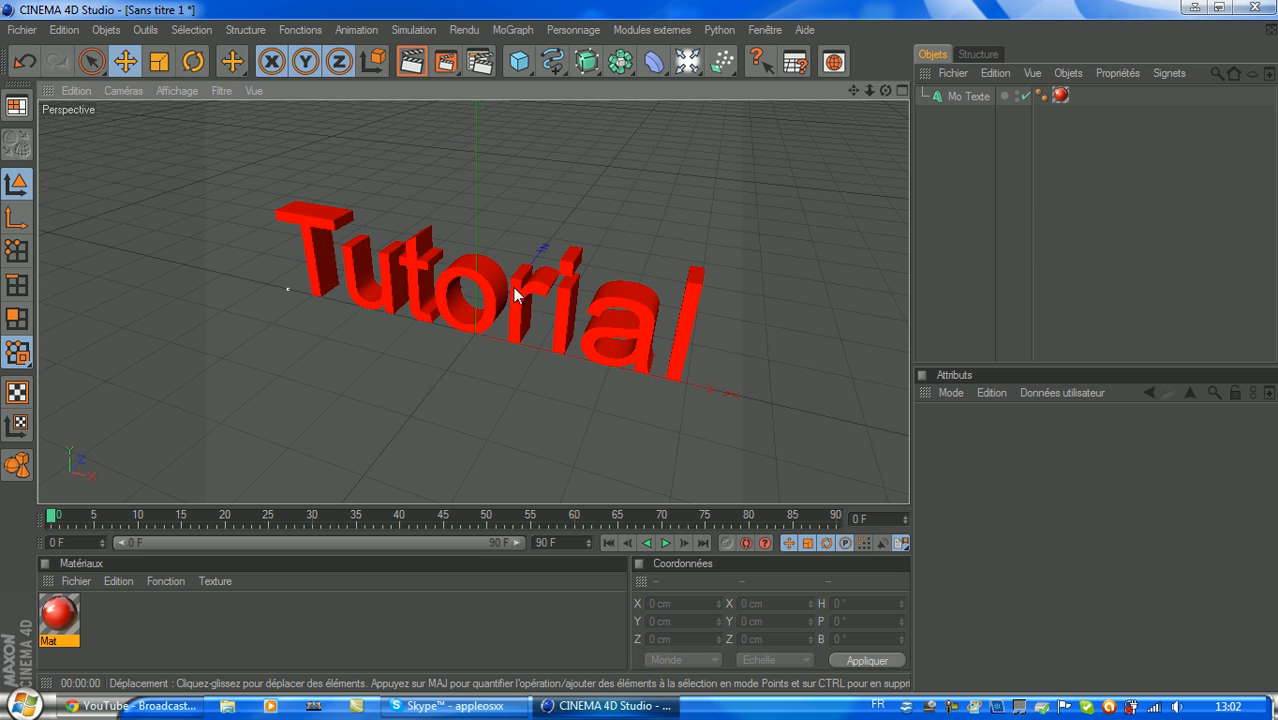
Move the Tutorial text to about X -351, Y 90, Z 72 cm and rotate its heading to about 24.5°.
click(639, 345)
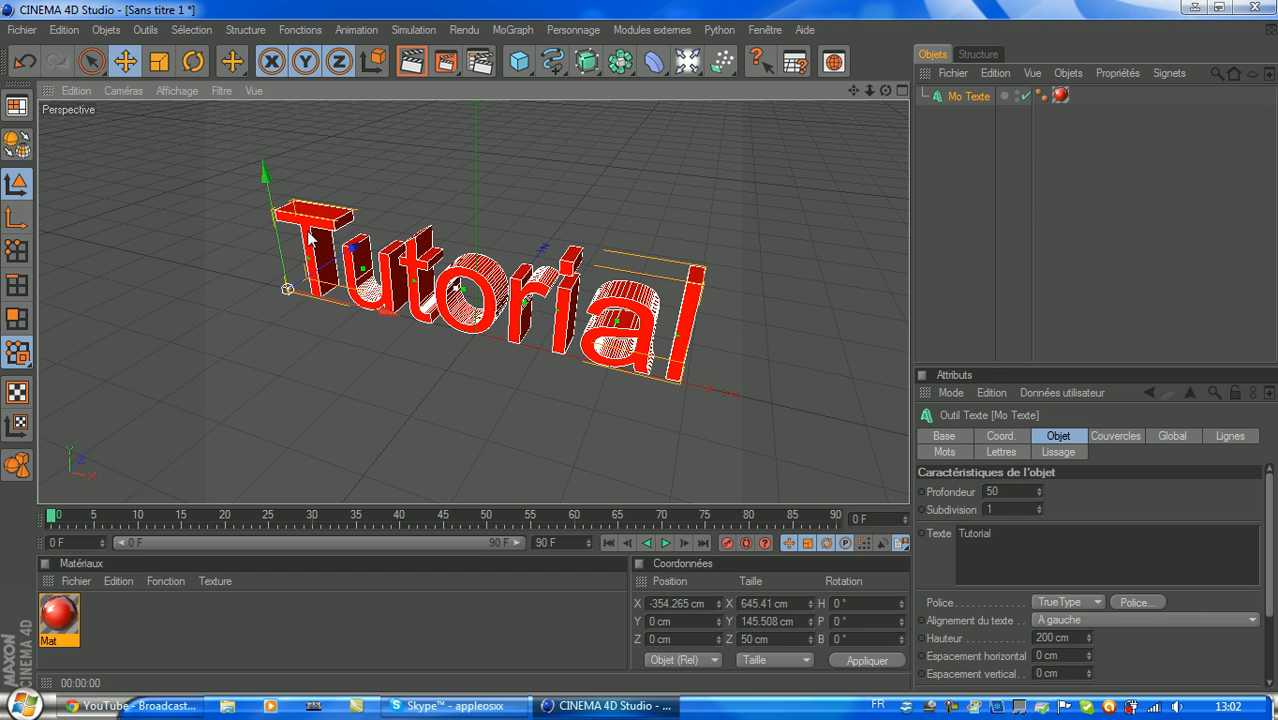
drag(273, 210, 270, 162)
mouse_move(355, 260)
mouse_down()
mouse_move(412, 268)
mouse_move(358, 260)
mouse_up()
drag(346, 210, 369, 194)
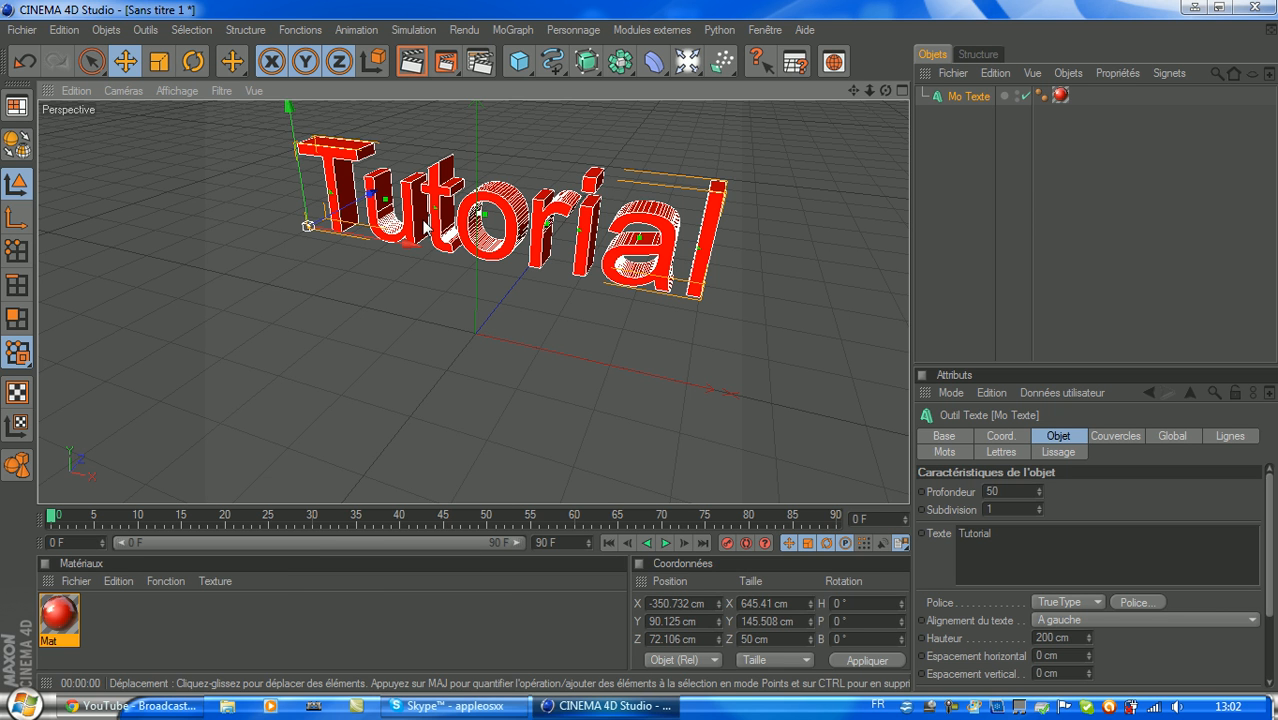
key(r)
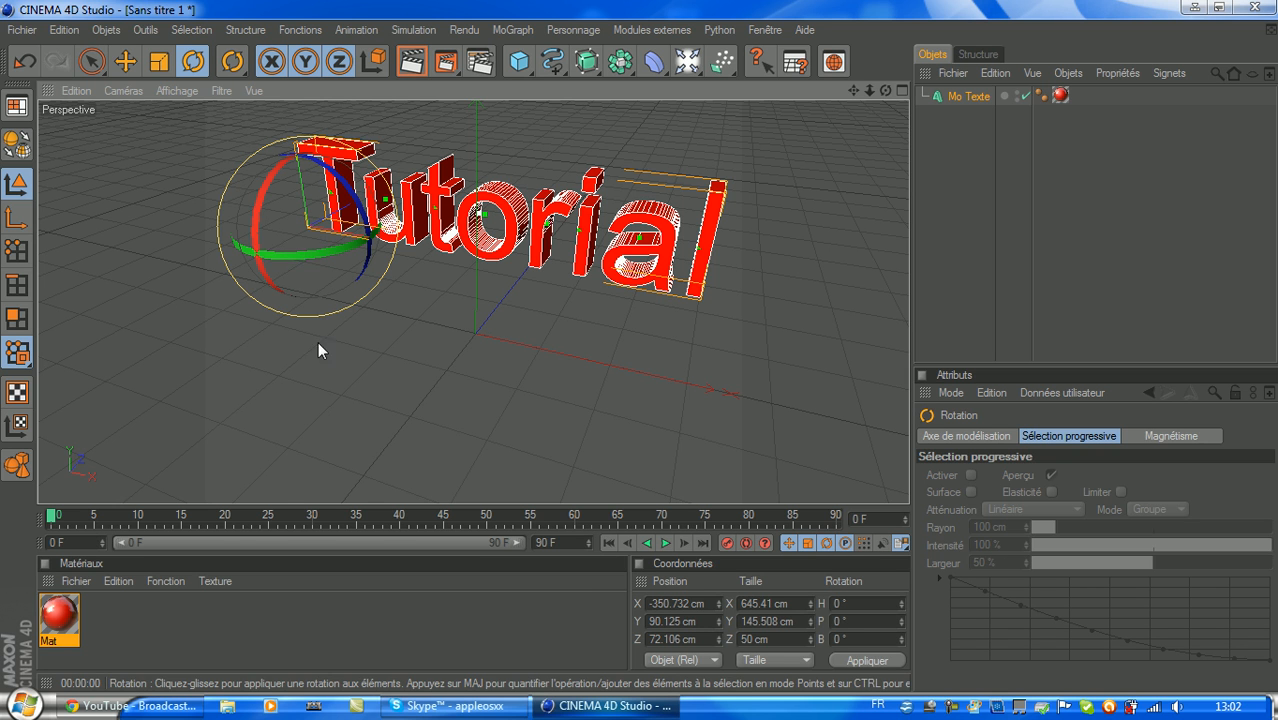
drag(302, 254, 346, 247)
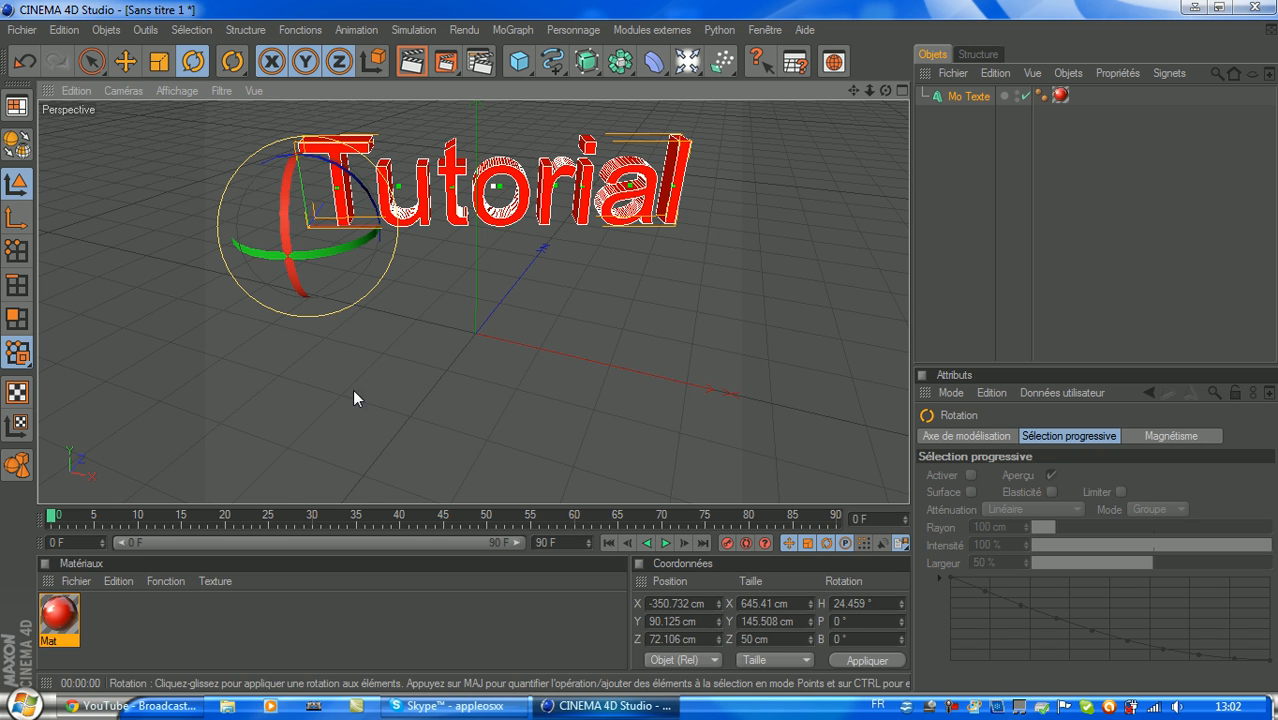
Rotate the Tutorial text to about H 15°, P -17°, B 9.5° and render the perspective view.
click(301, 292)
click(430, 175)
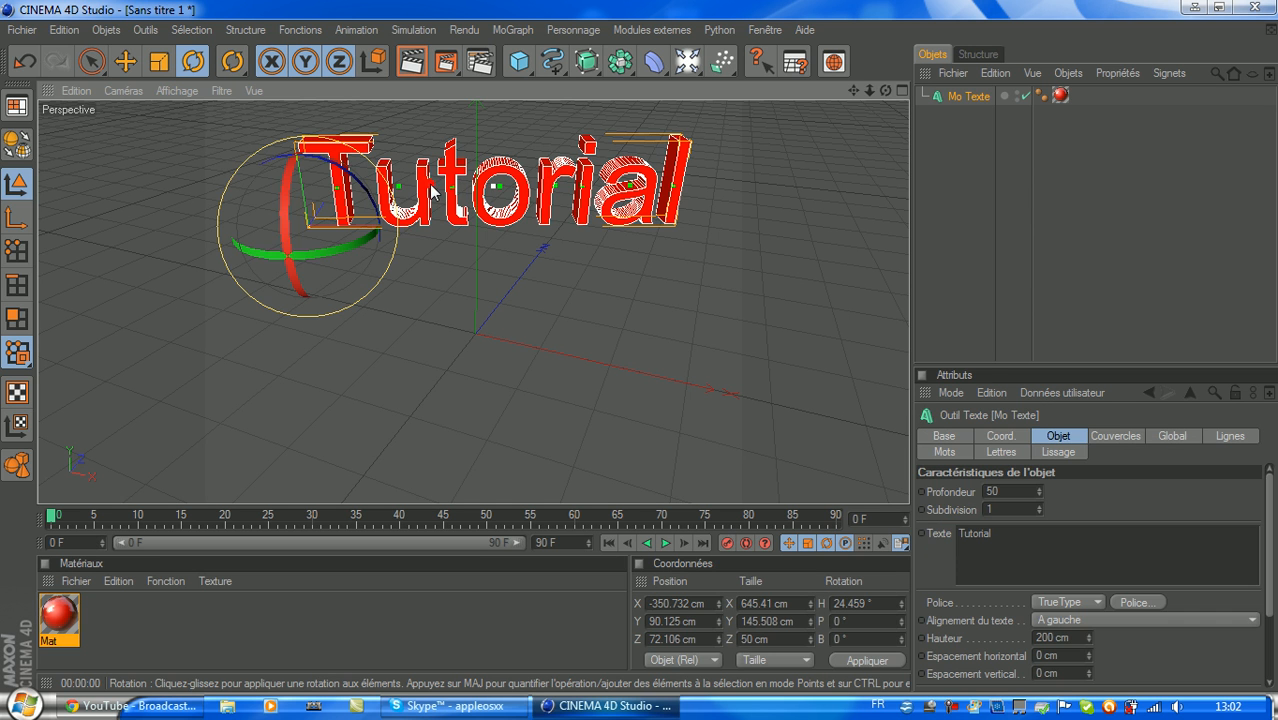
mouse_move(290, 268)
mouse_down()
mouse_move(297, 301)
mouse_move(292, 287)
mouse_up()
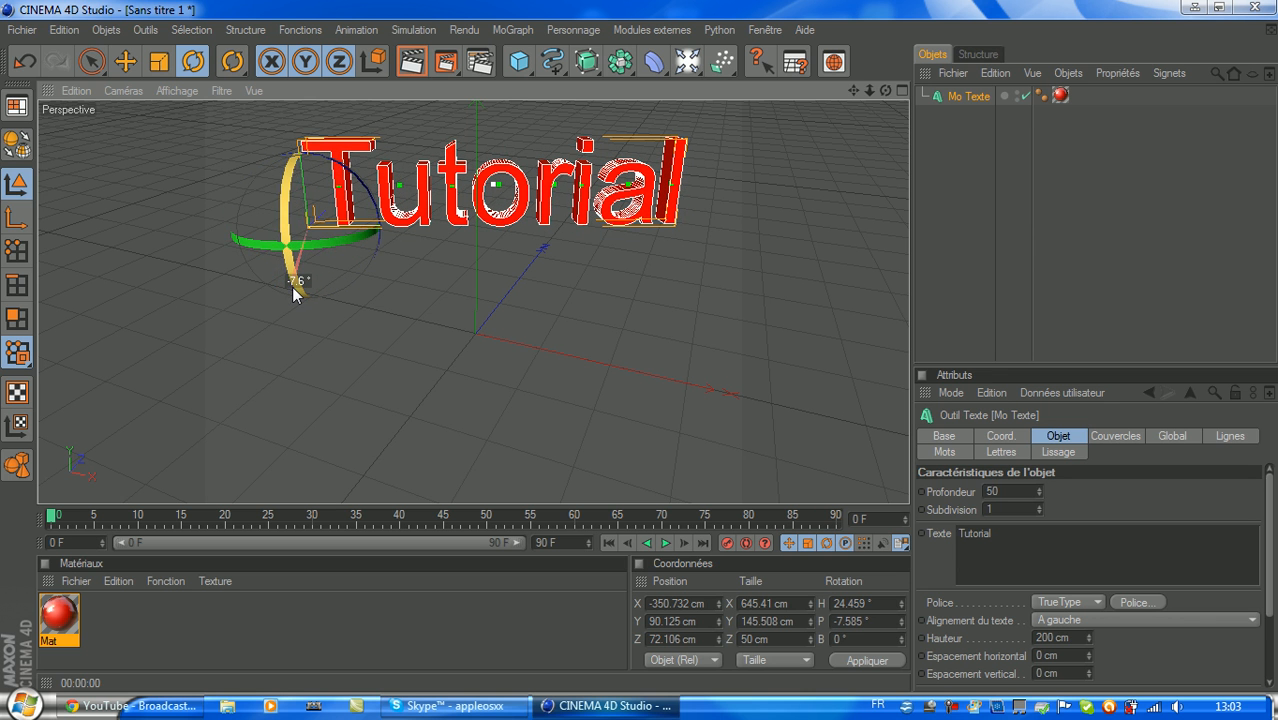
mouse_move(281, 215)
mouse_down()
mouse_move(295, 190)
mouse_move(284, 206)
mouse_up()
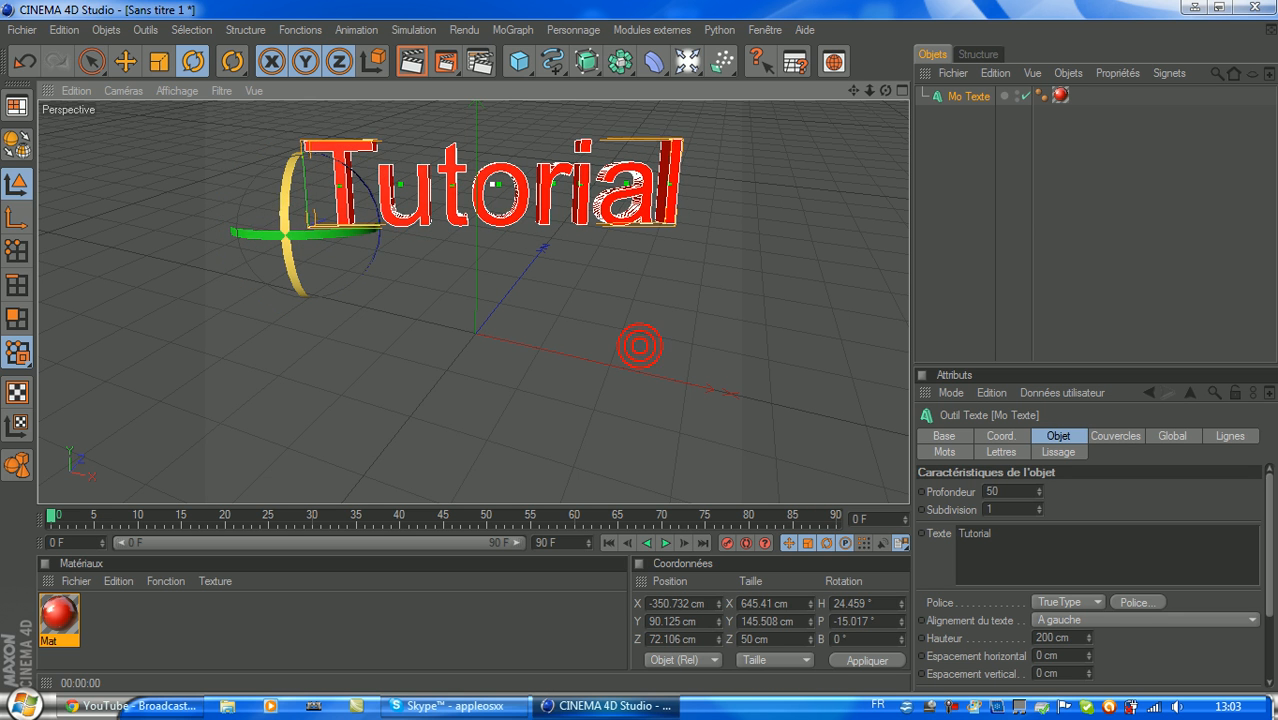
drag(335, 228, 325, 232)
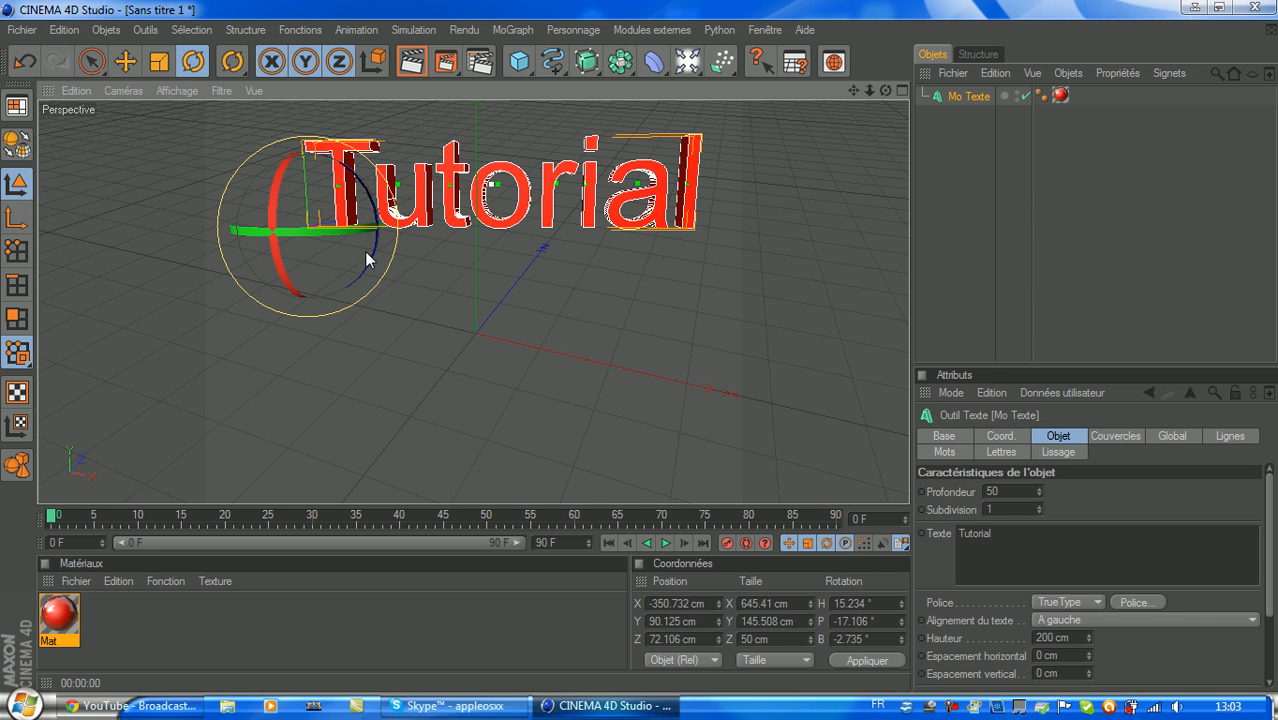
drag(374, 251, 370, 270)
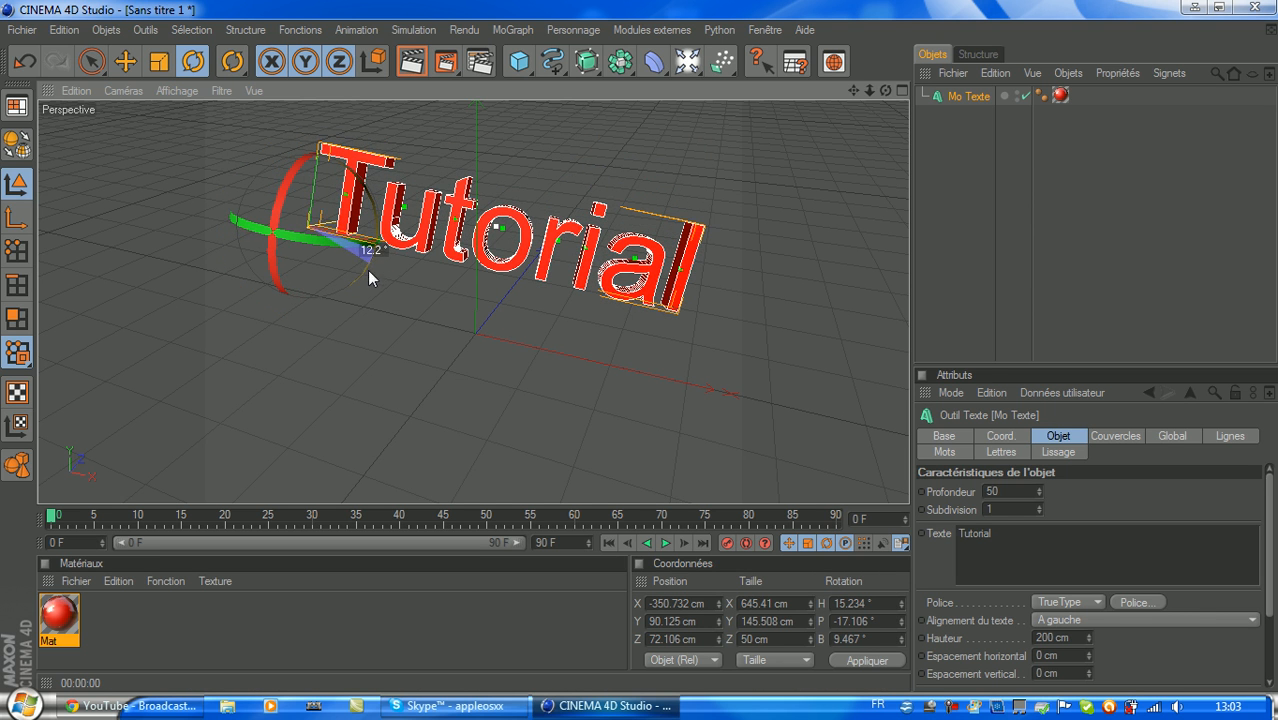
click(408, 74)
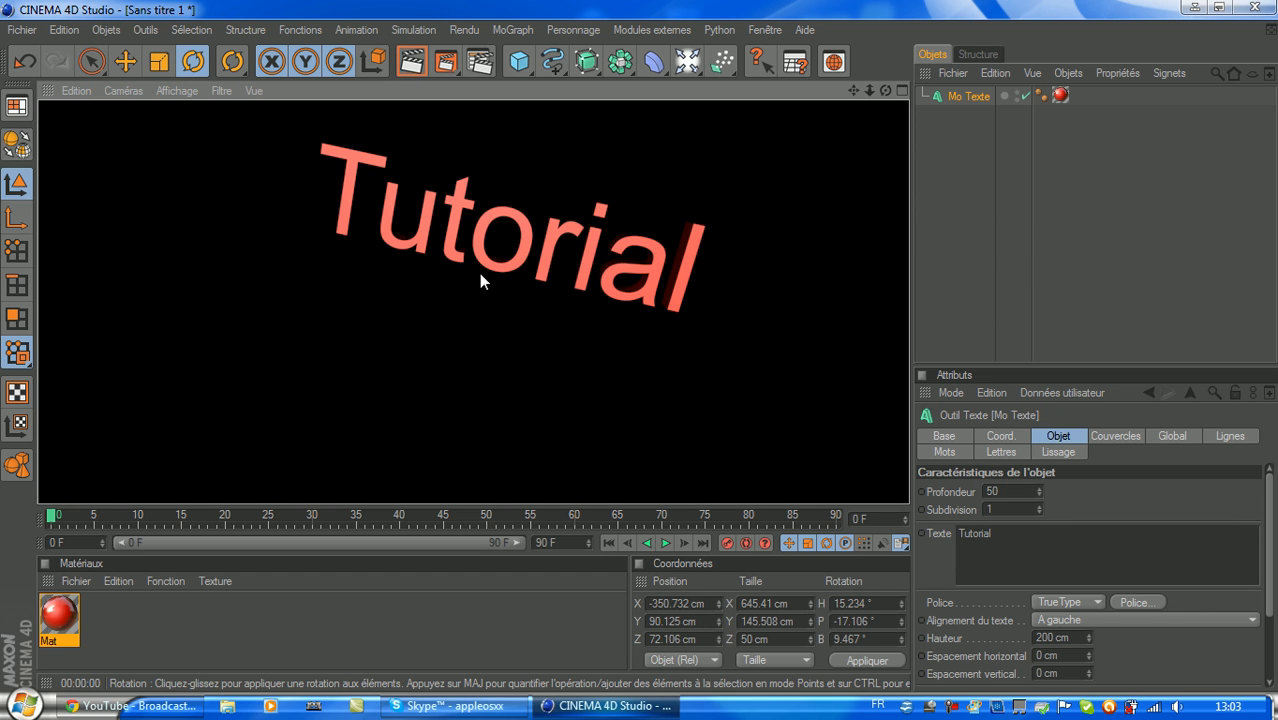
click(426, 297)
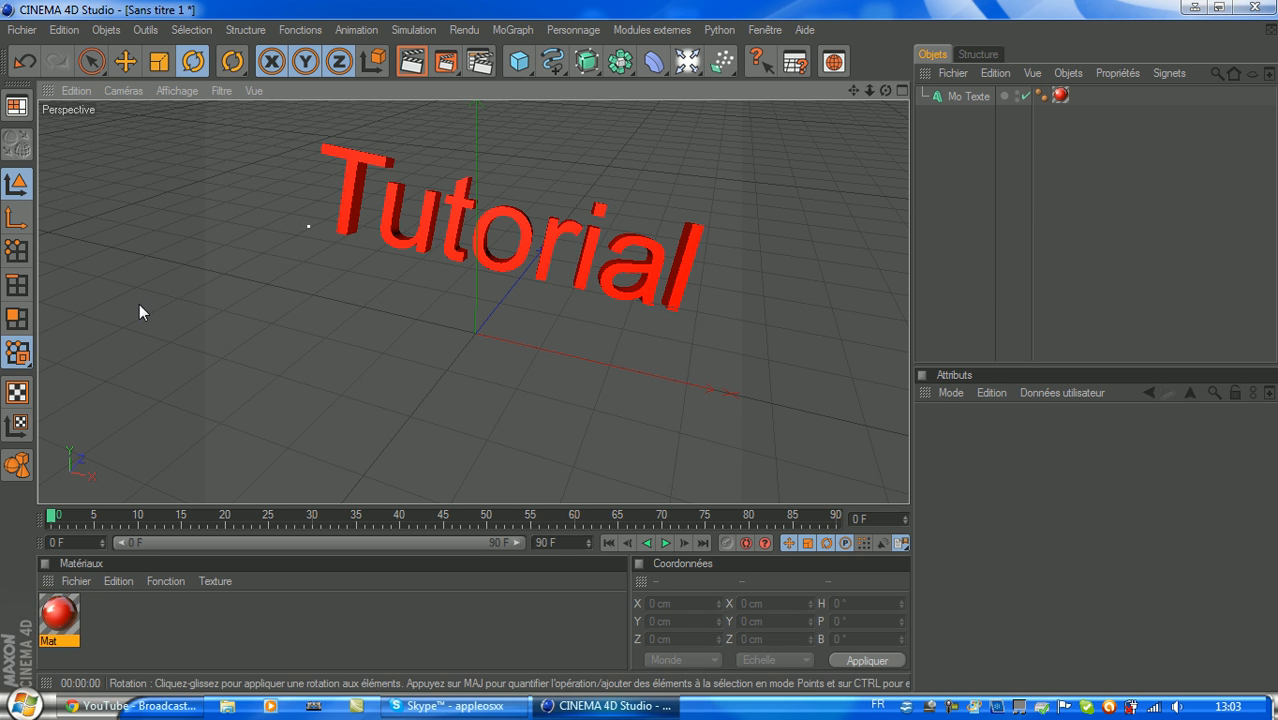
Add a floor (Sol) object to the scene and lower it to about Y -65 cm beneath the text.
click(110, 30)
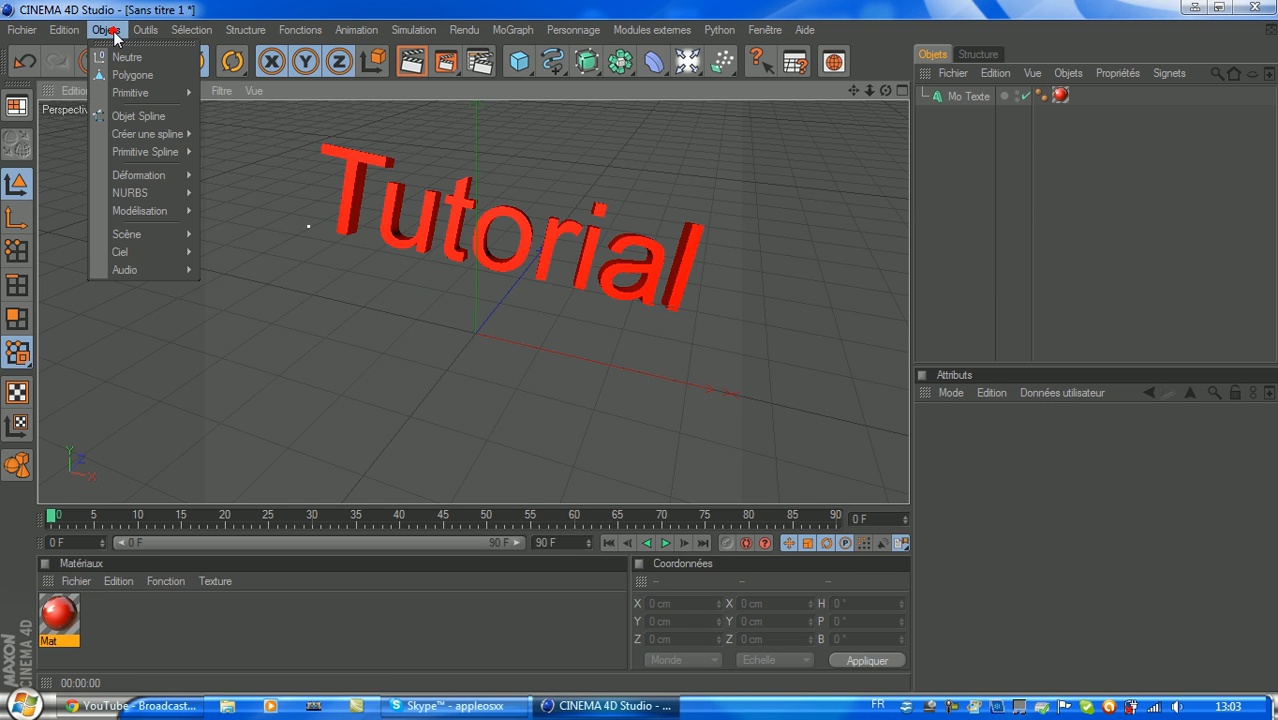
mouse_move(118, 95)
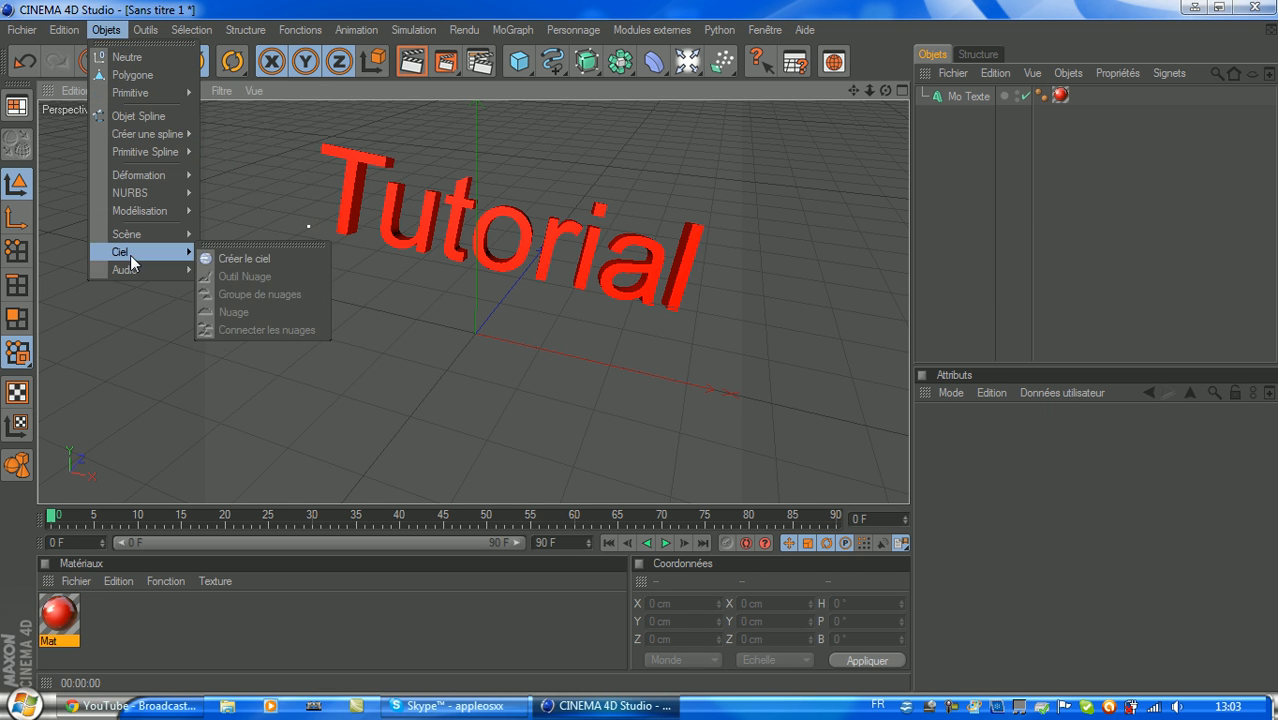
mouse_move(140, 233)
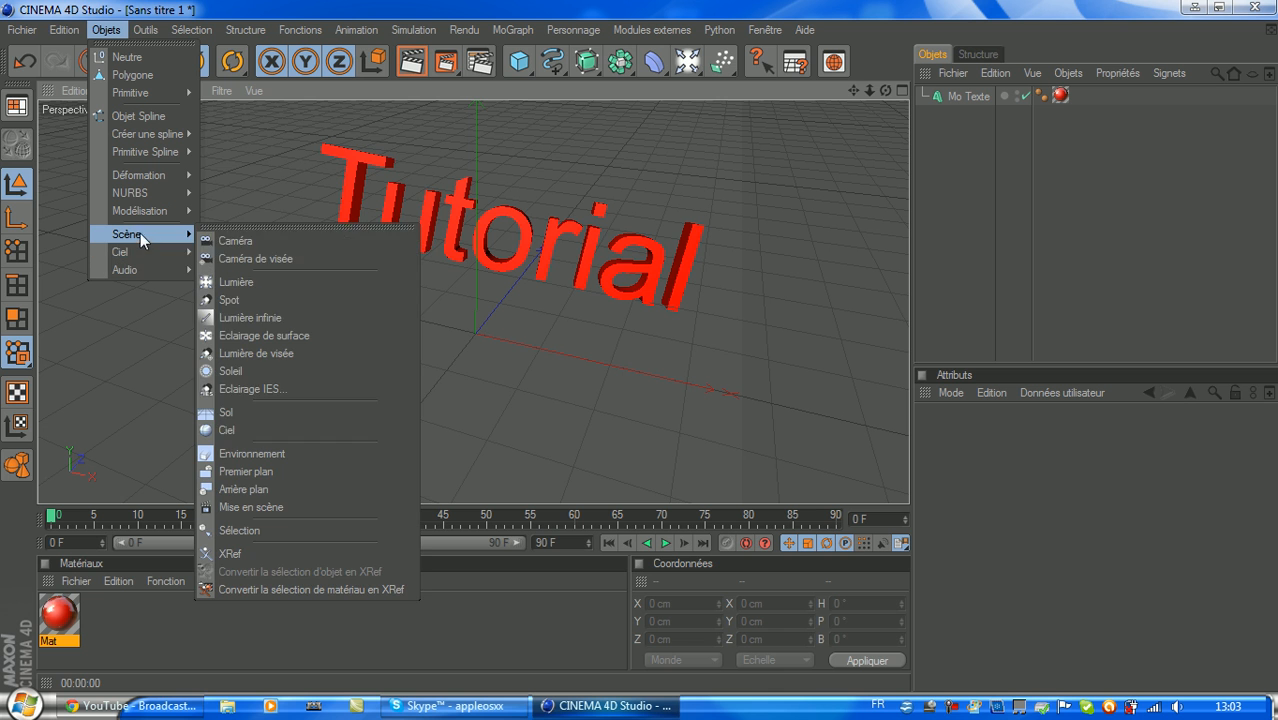
click(257, 413)
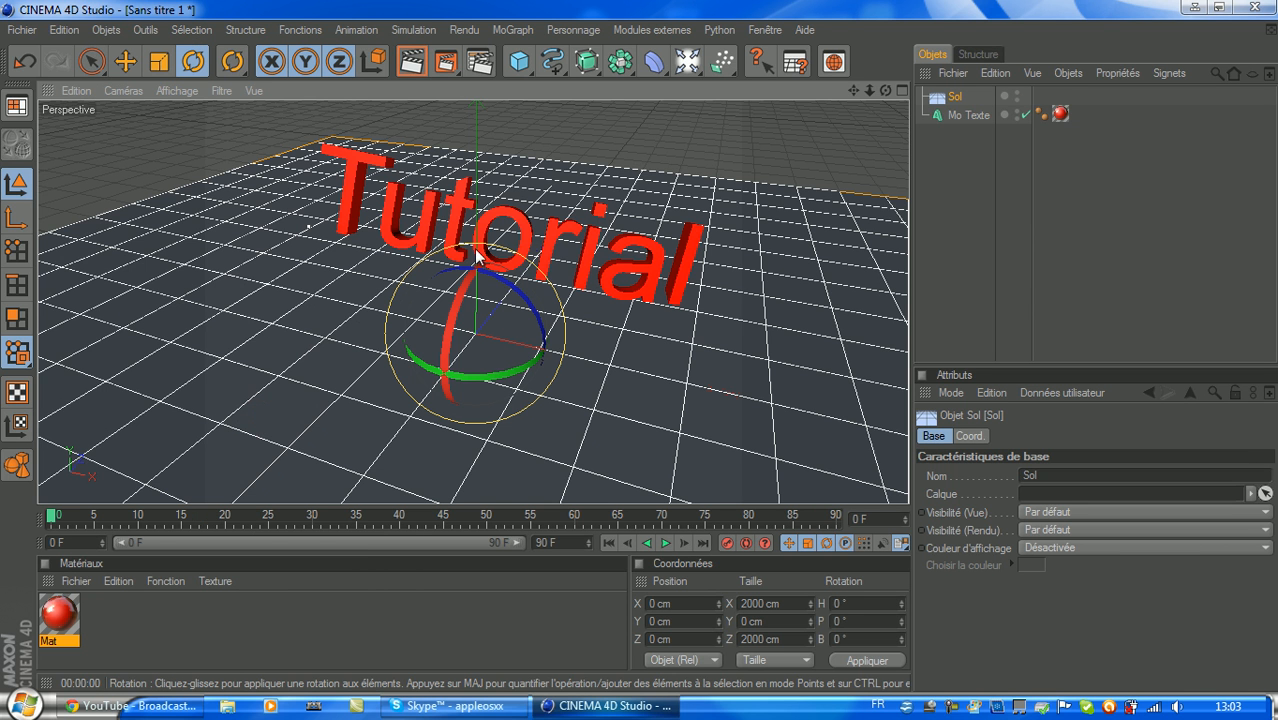
key(e)
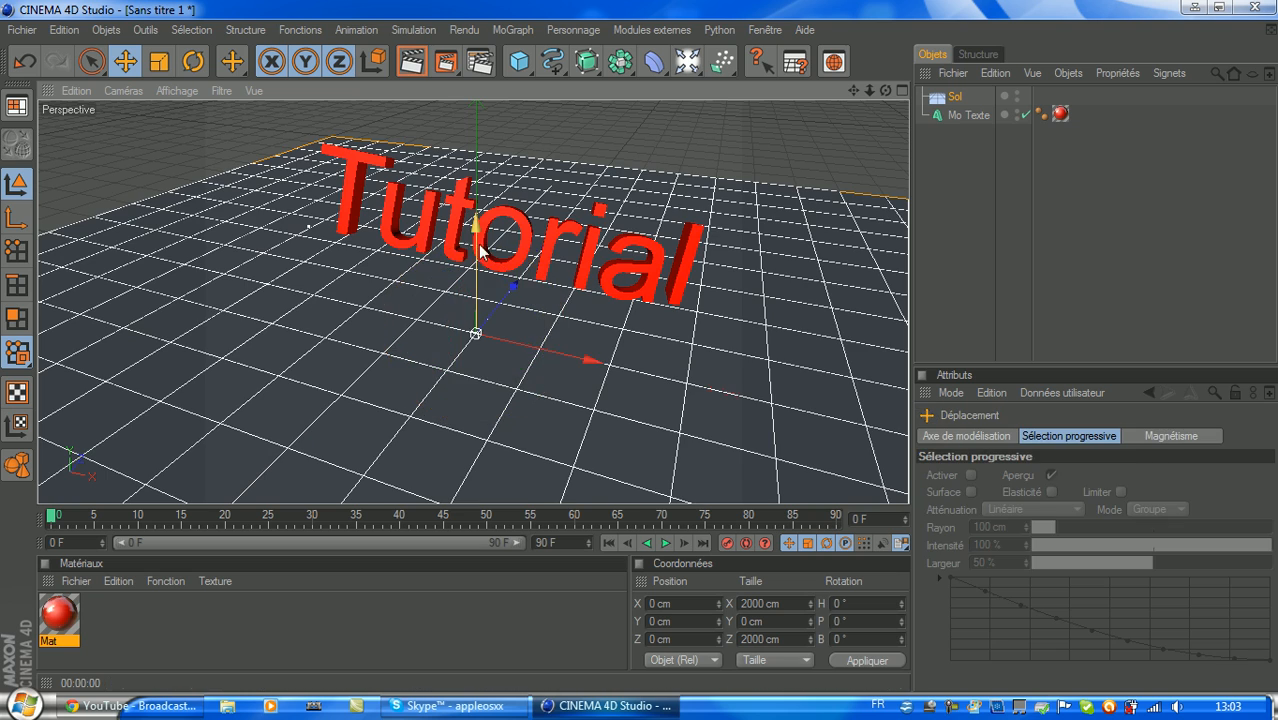
mouse_move(474, 247)
mouse_down()
mouse_move(503, 238)
mouse_move(564, 252)
mouse_move(475, 252)
mouse_up()
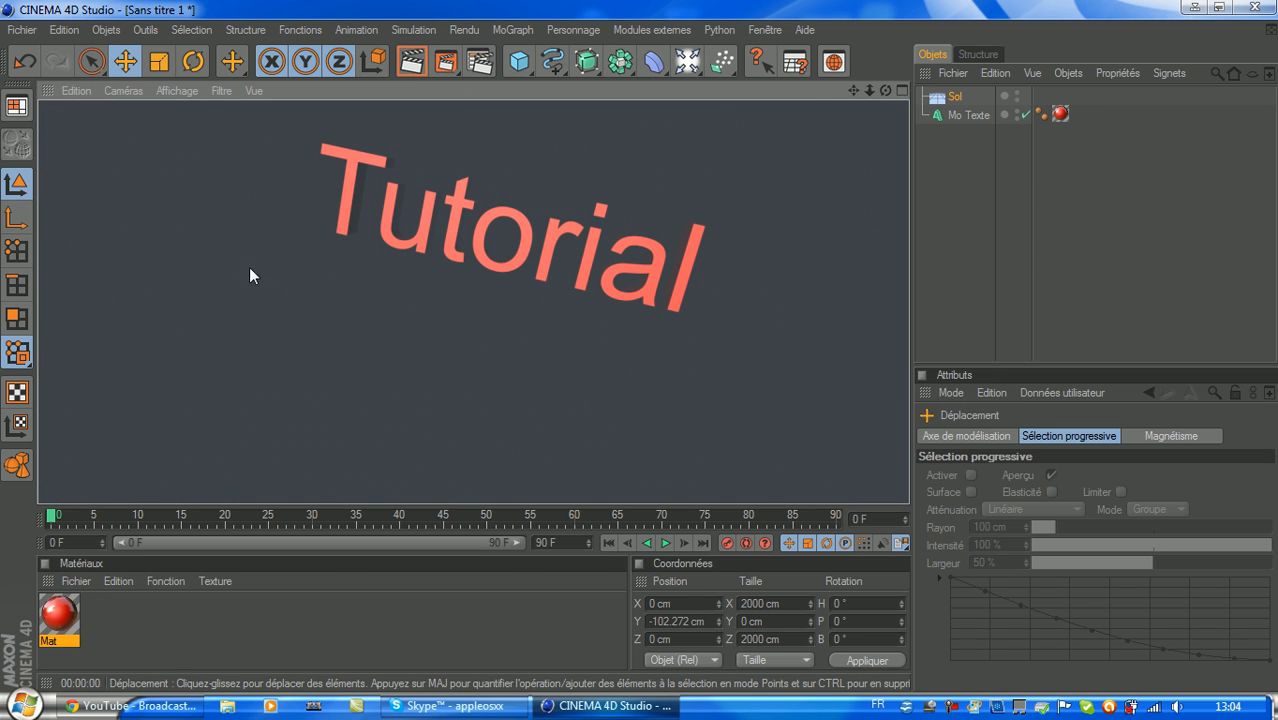
click(305, 378)
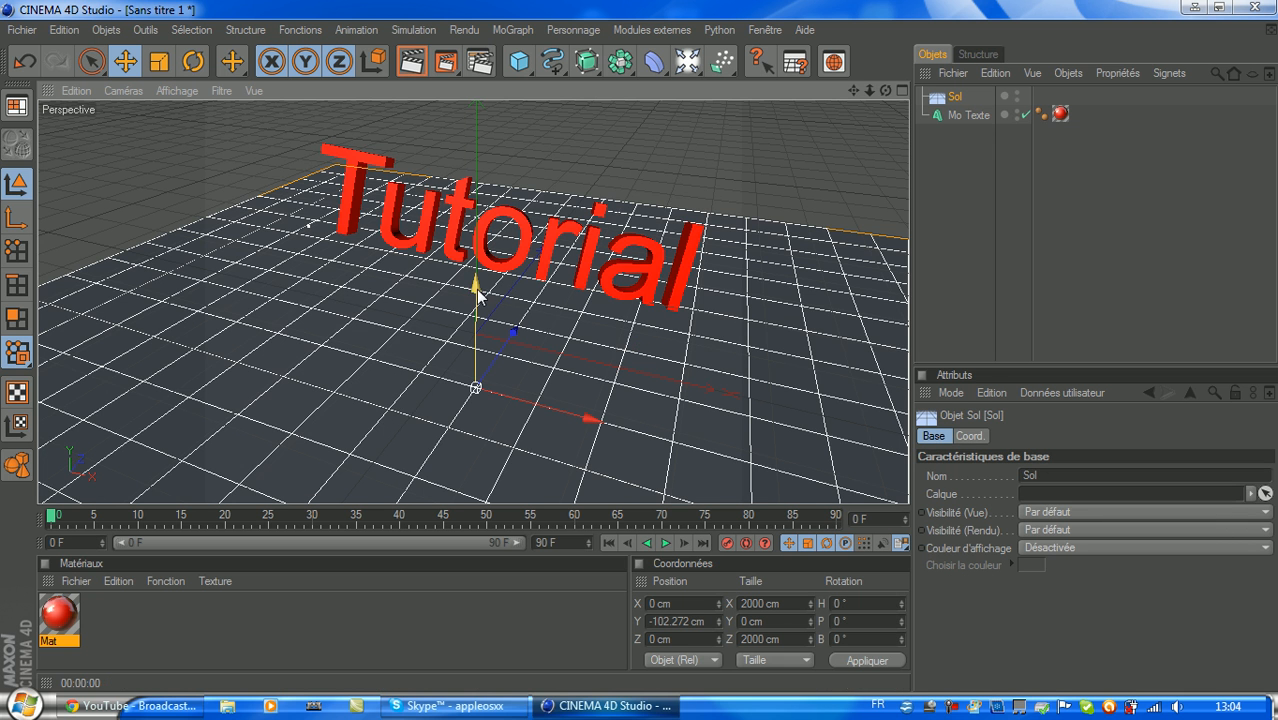
drag(478, 296, 478, 278)
Create a new material and set its colour to white (RGB 255, 255, 255).
click(86, 577)
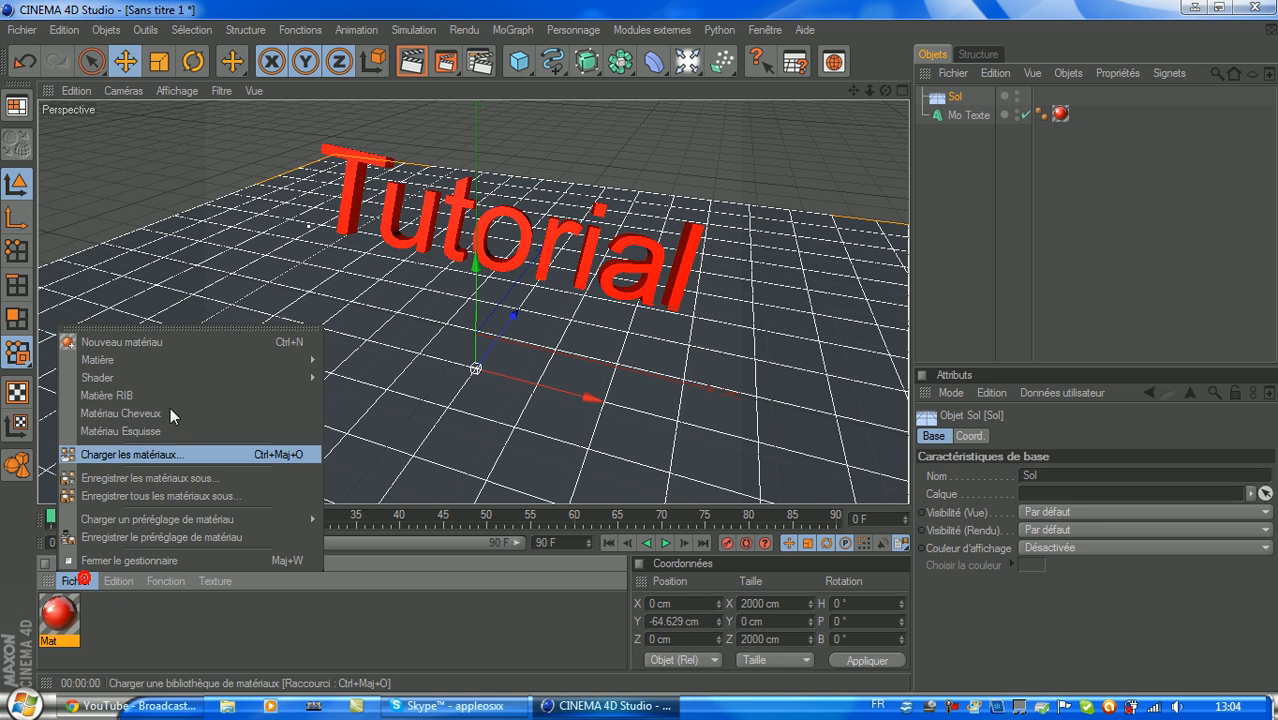
click(186, 343)
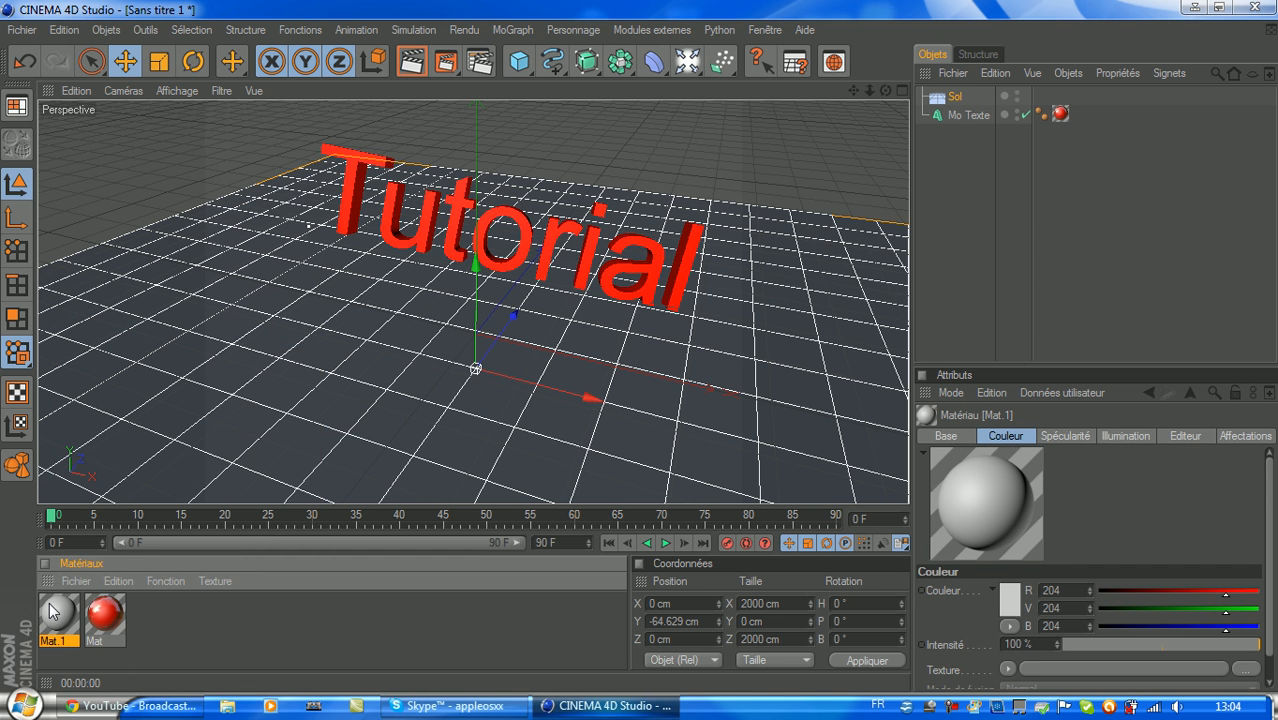
double_click(55, 620)
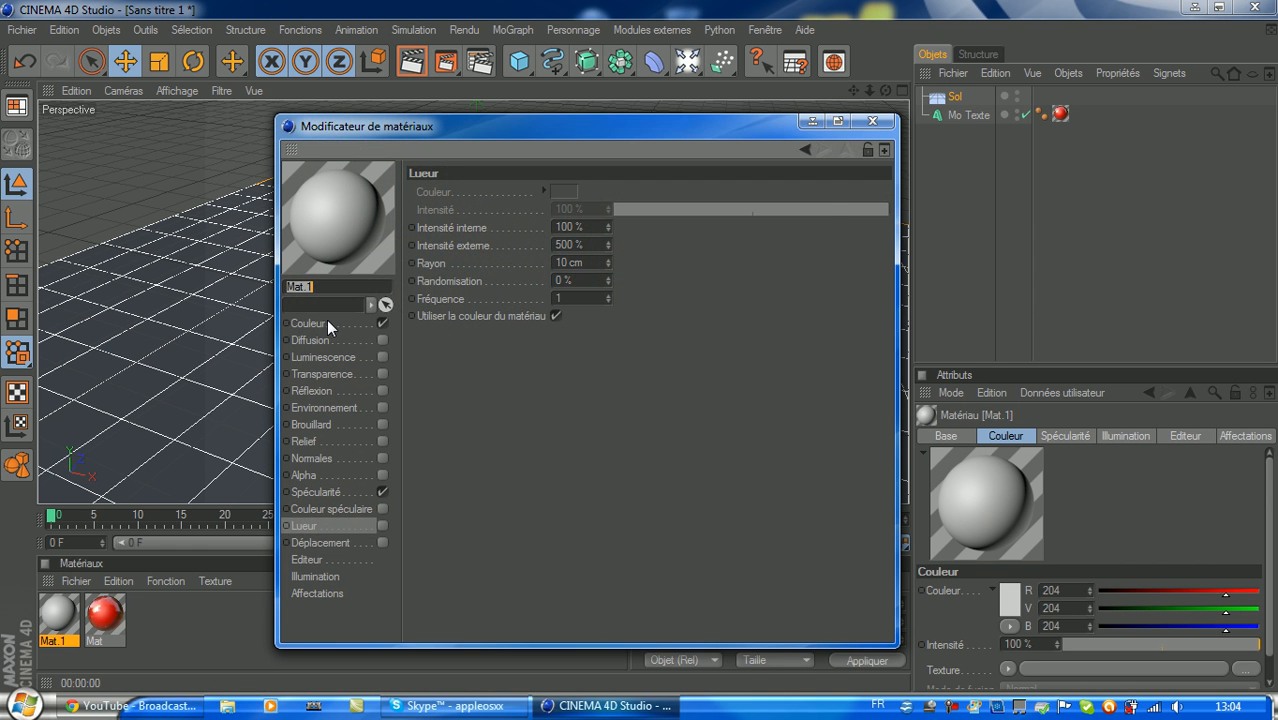
click(327, 322)
click(500, 199)
click(427, 163)
drag(426, 161, 405, 139)
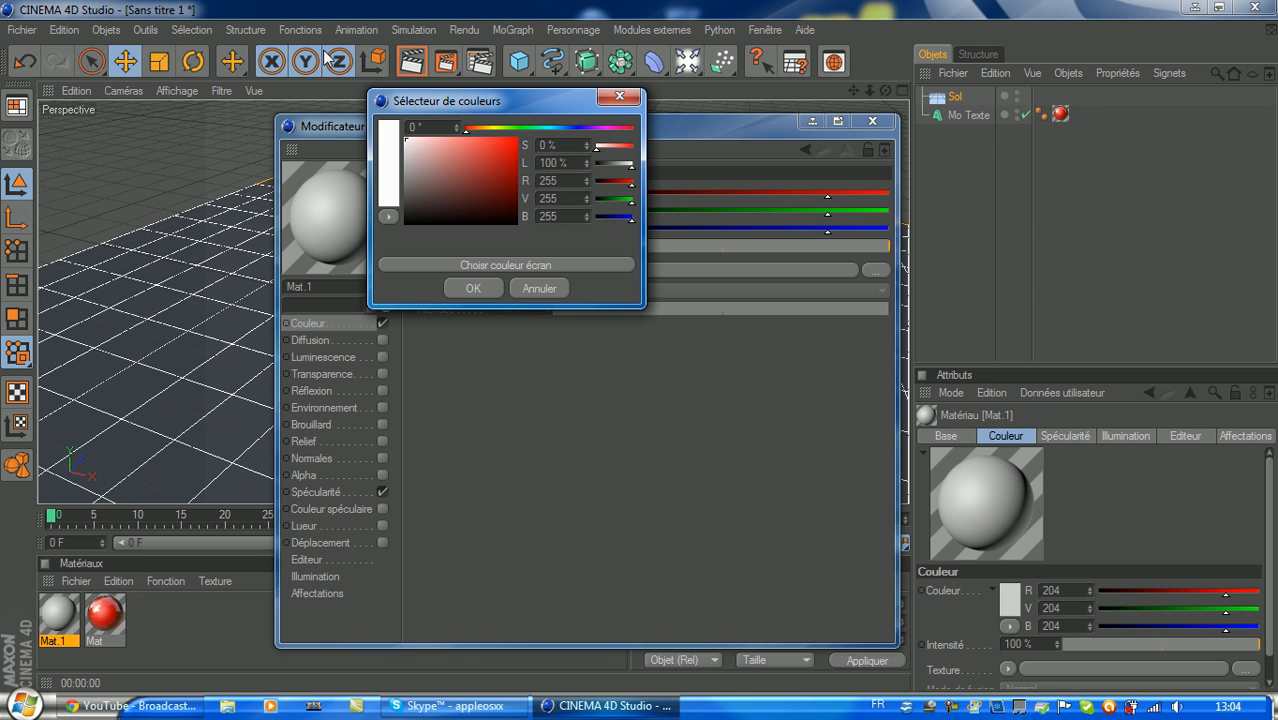
click(476, 288)
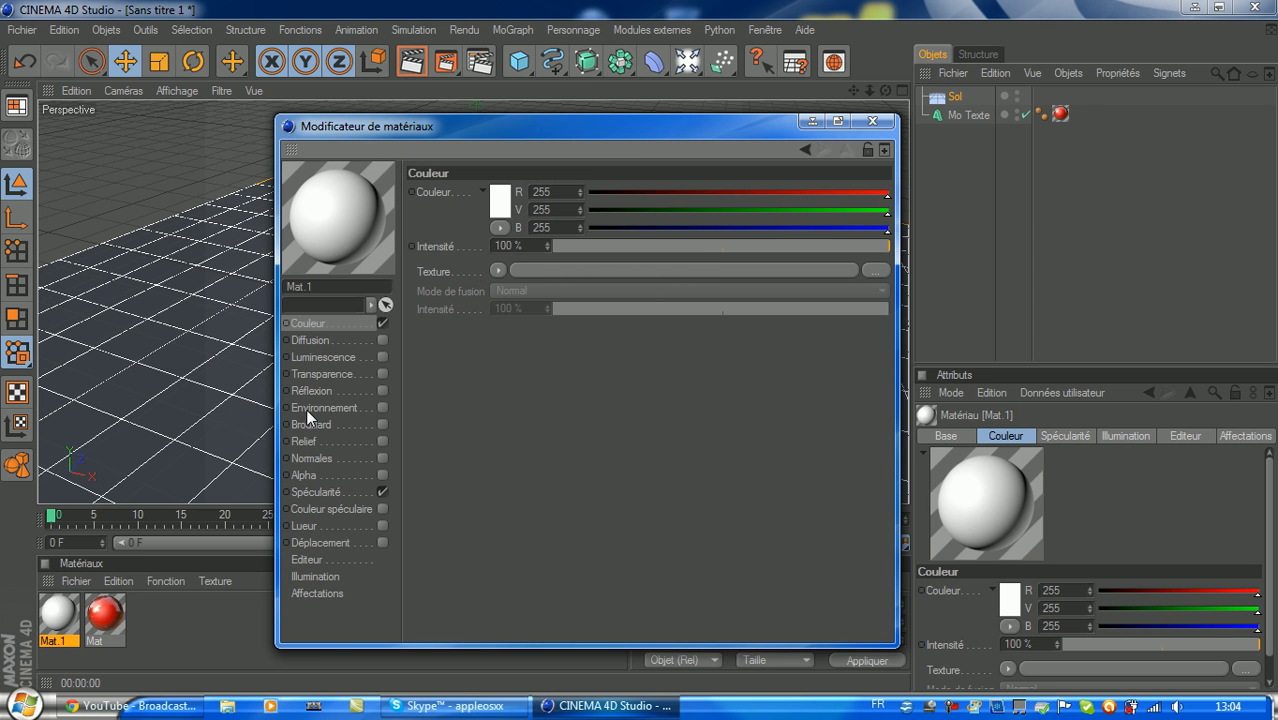
Enable reflection on the white material at 30 % intensity with a Fresnel texture and apply the material to the floor.
click(383, 389)
click(661, 246)
click(508, 288)
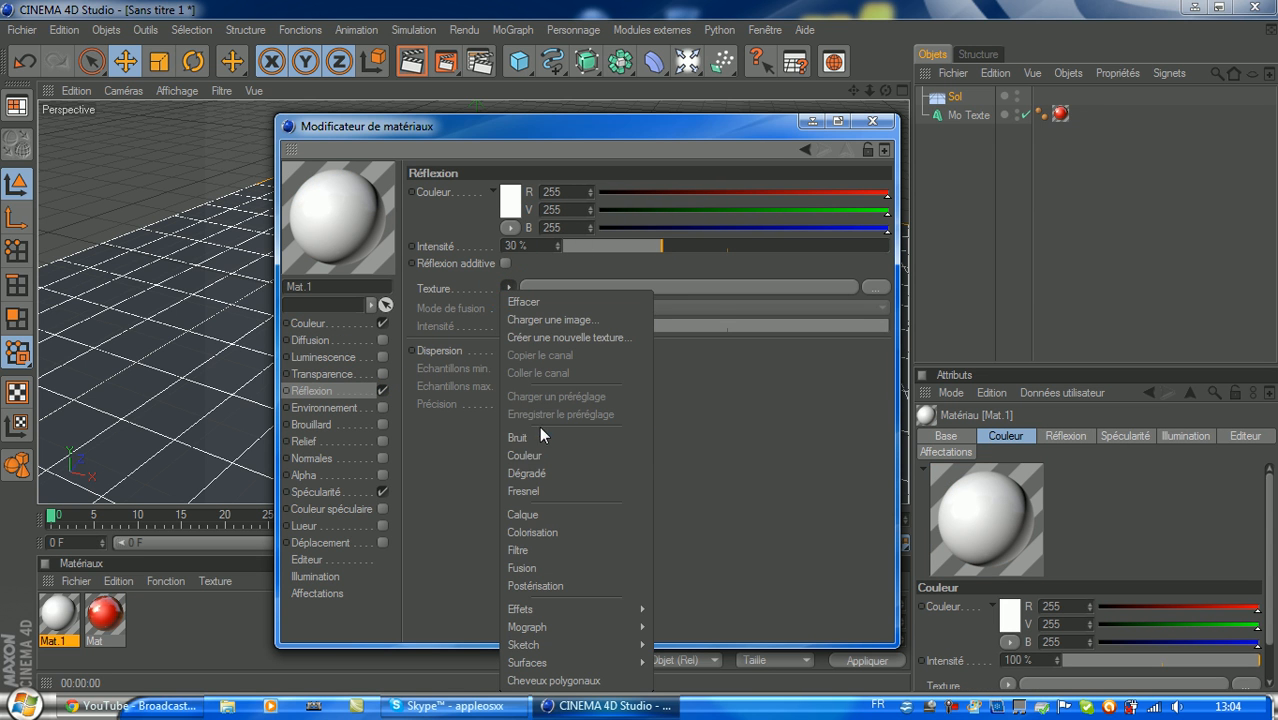
click(557, 491)
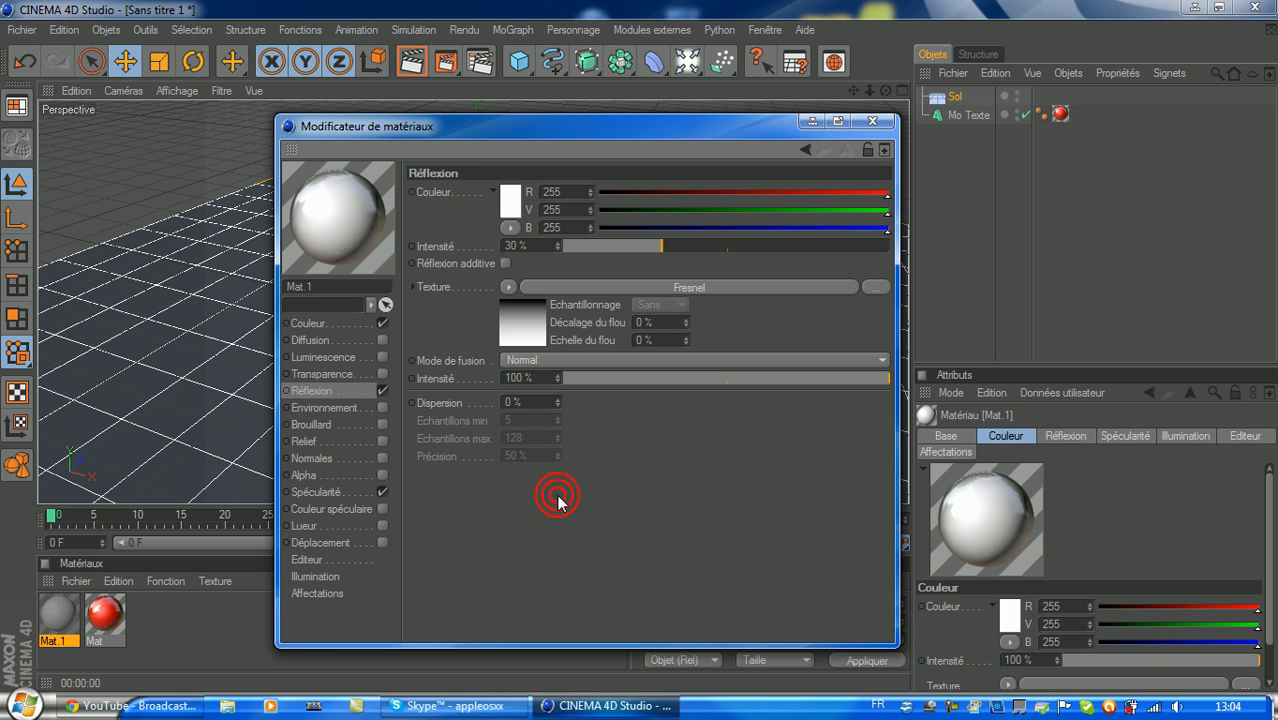
click(872, 121)
drag(60, 615, 955, 100)
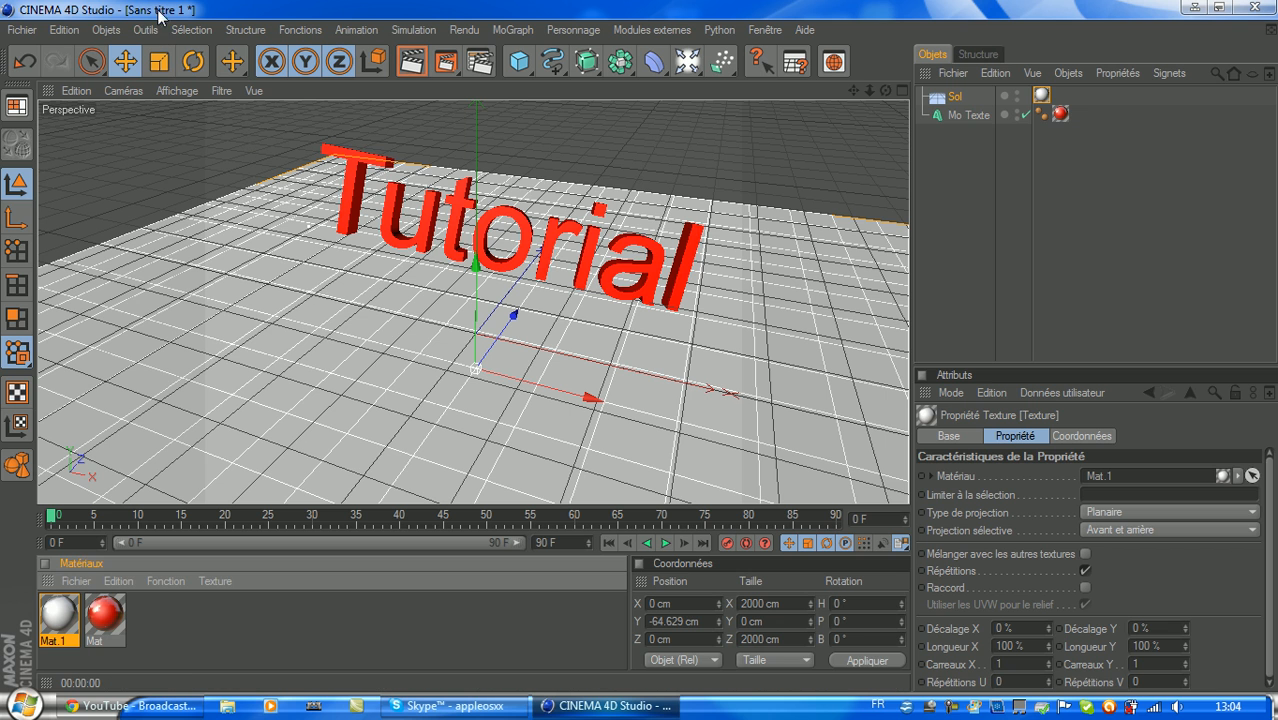
Add a sky (Ciel) object and try rotating it to about H -8°, P 23°, B -71°.
click(100, 31)
mouse_move(151, 98)
mouse_move(149, 232)
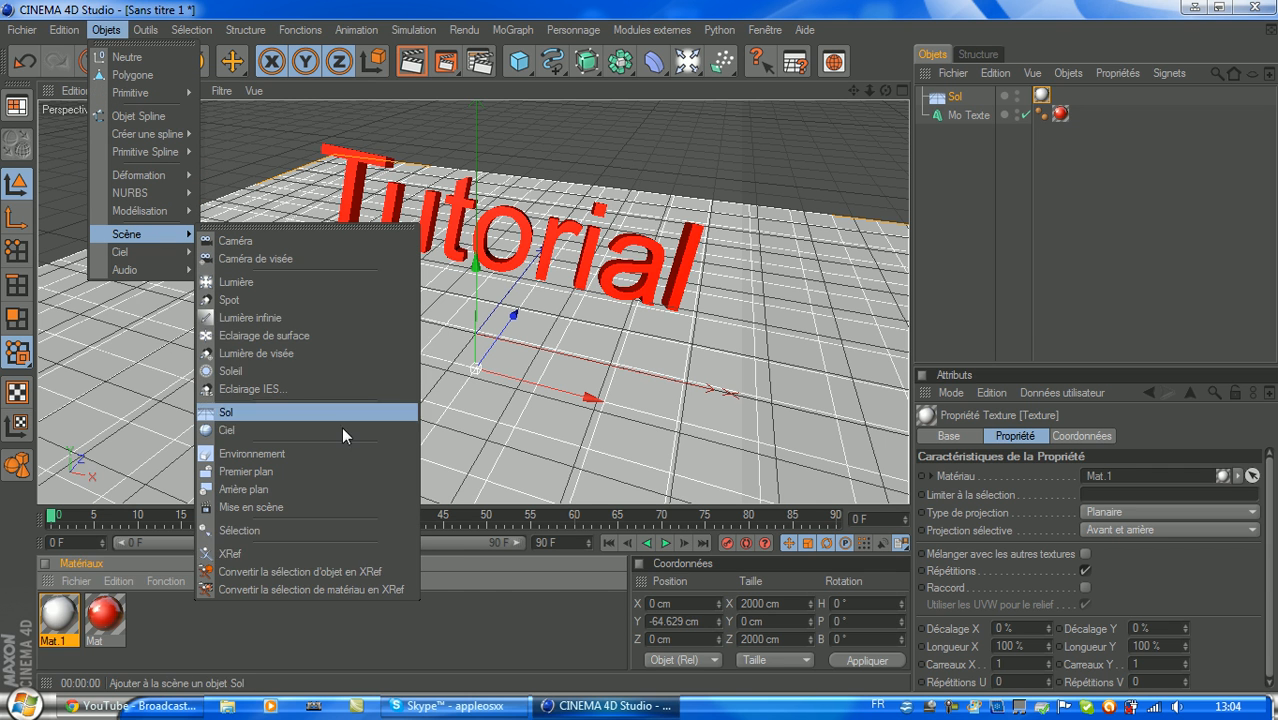
click(246, 430)
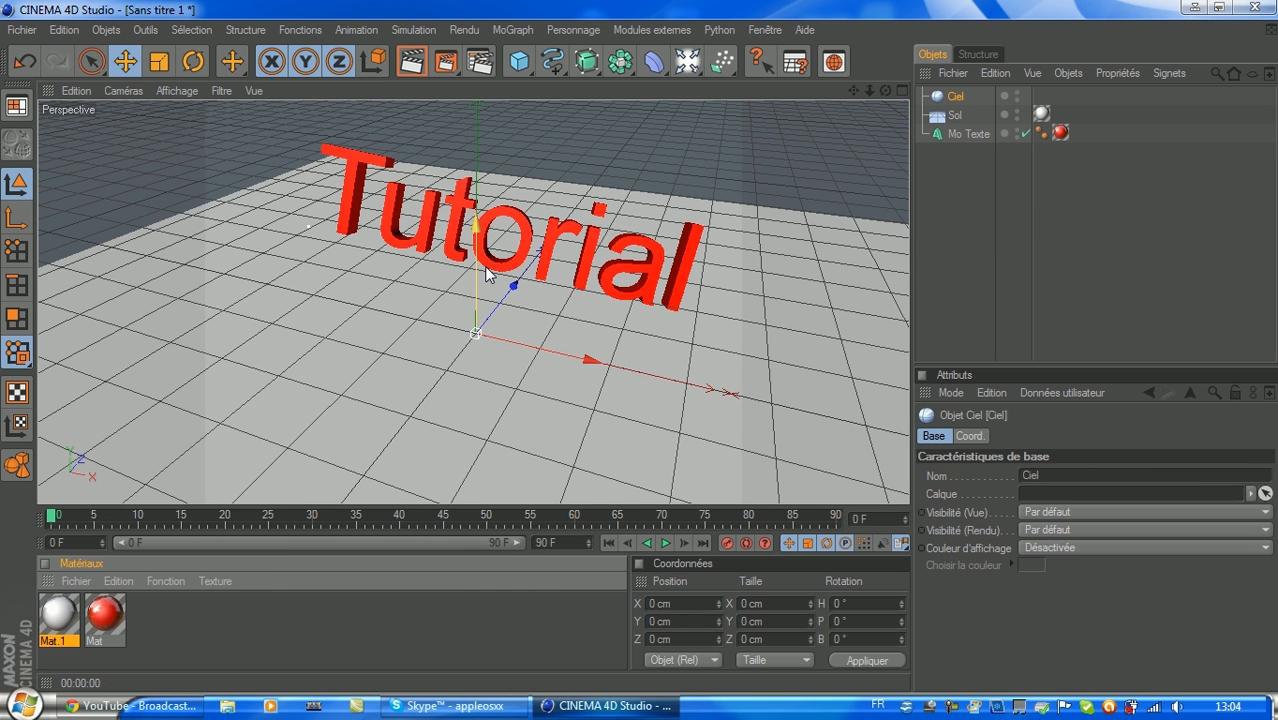
key(r)
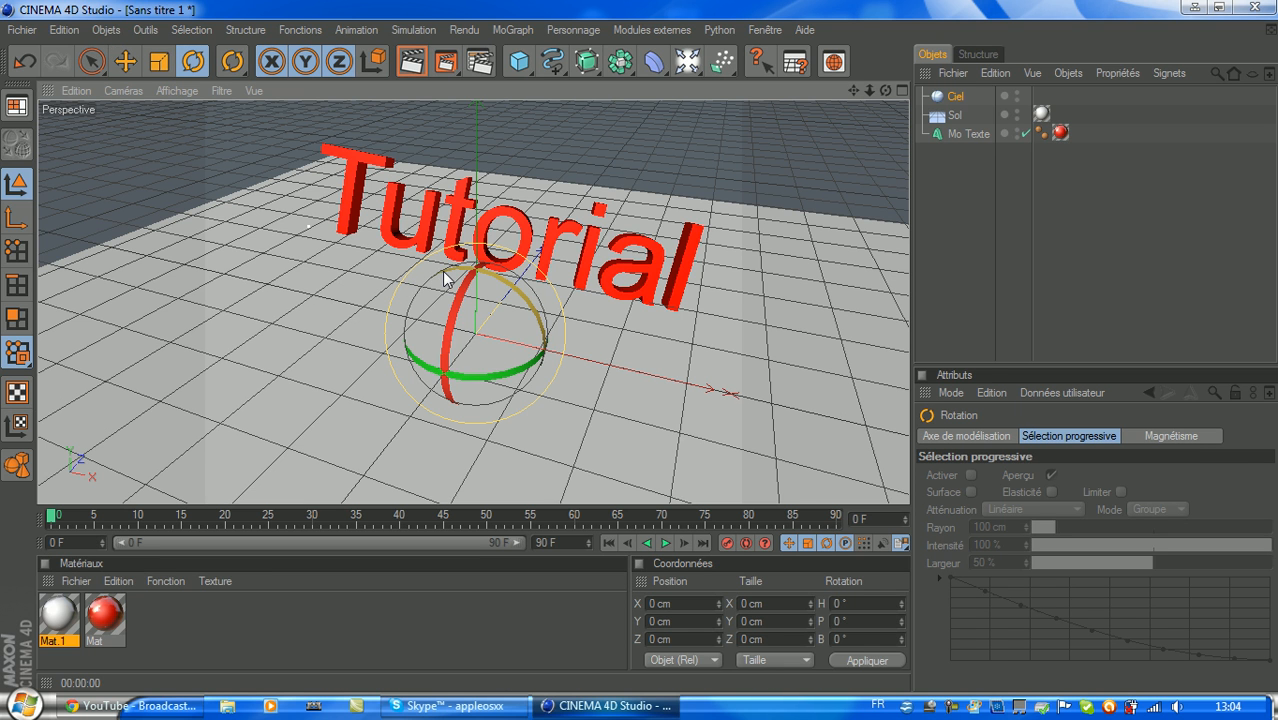
drag(445, 278, 408, 330)
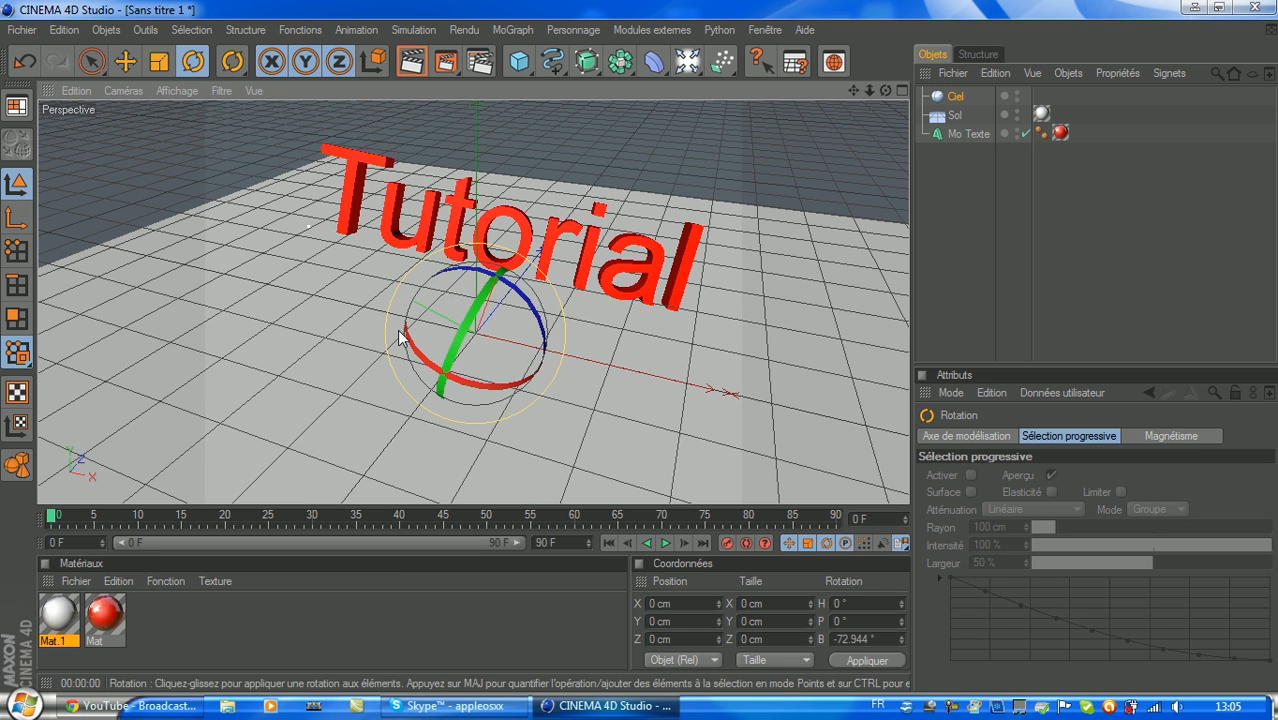
drag(490, 272, 356, 394)
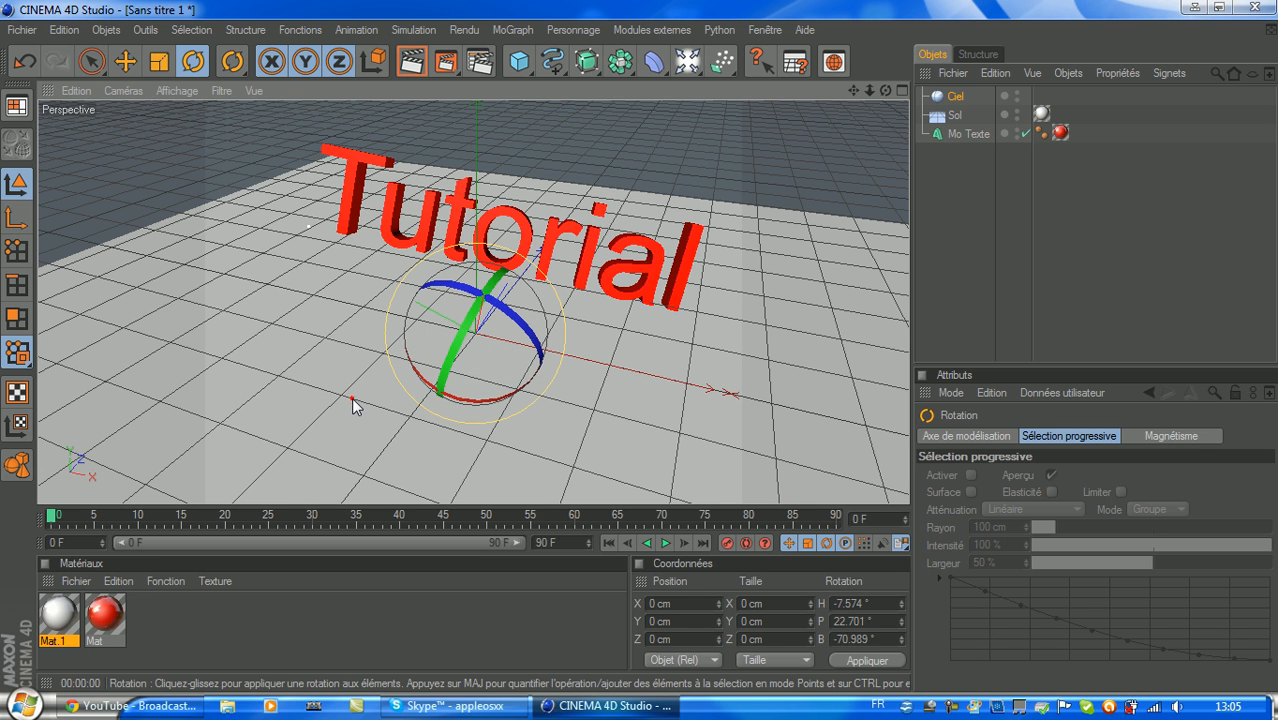
click(352, 399)
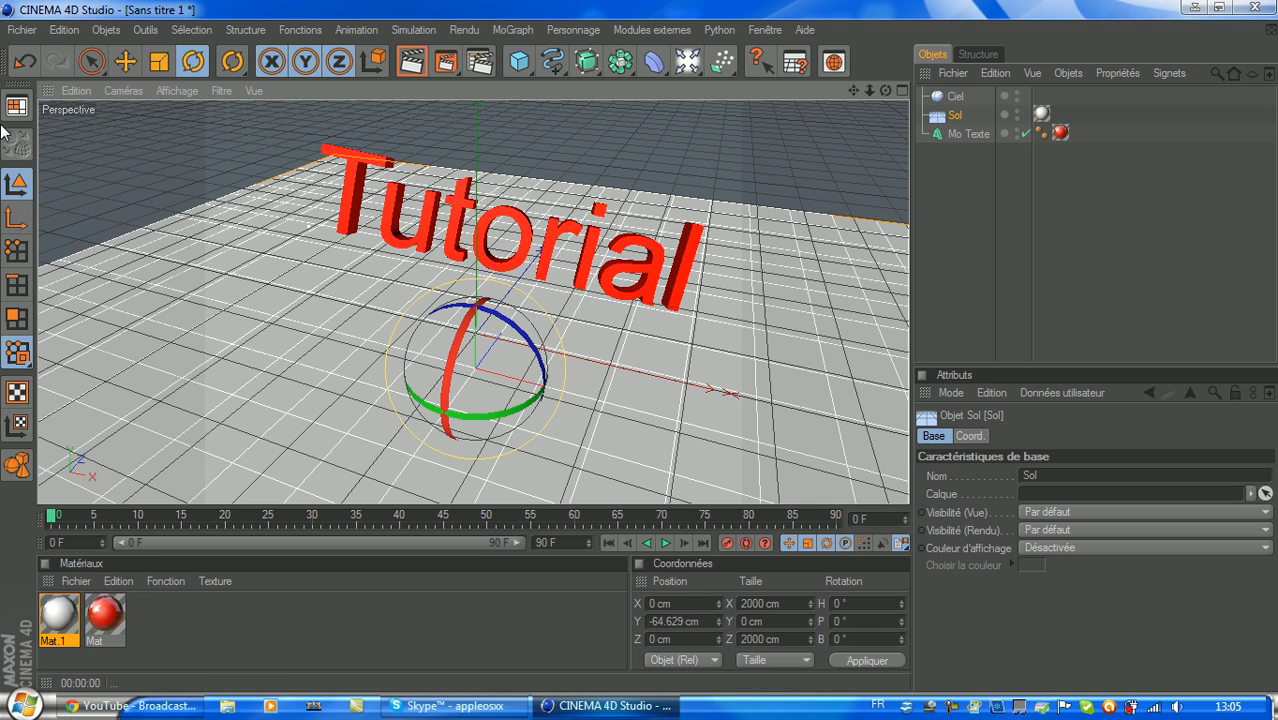
Undo the rotations of the sky object and its insertion into the scene.
click(25, 64)
click(25, 64)
click(25, 64)
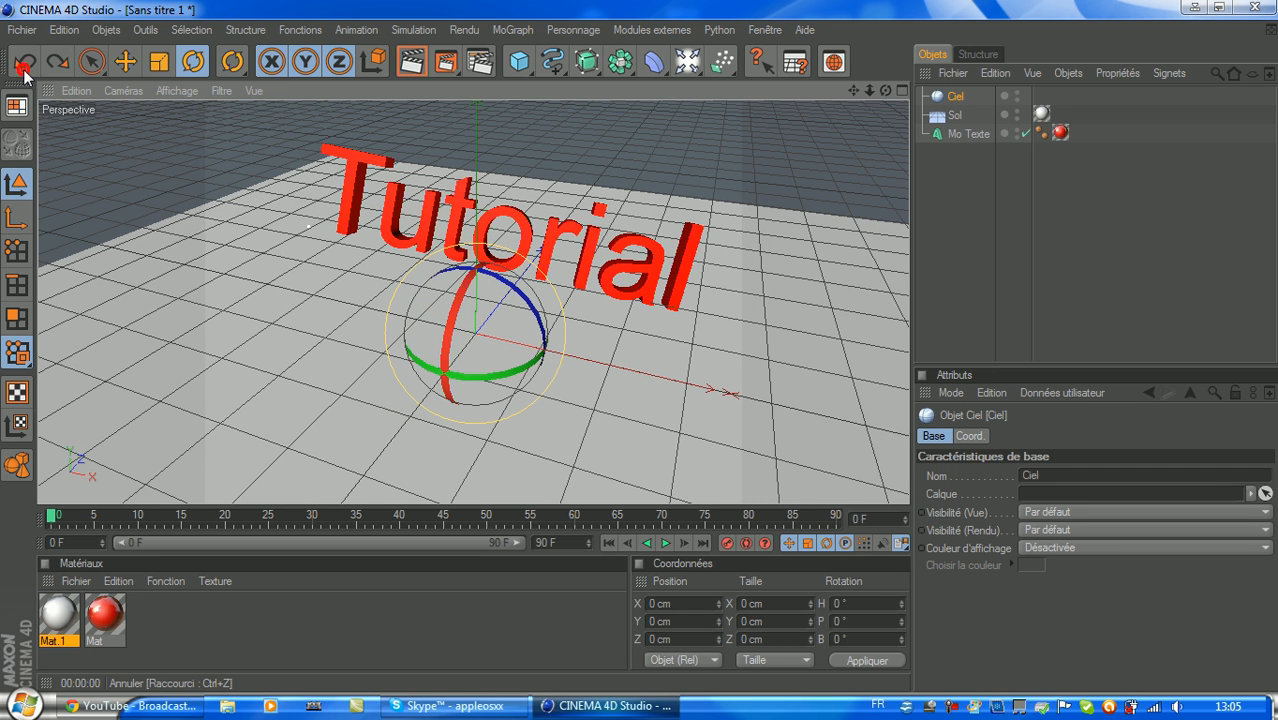
click(25, 64)
Add a second floor object, bank it to about -87° as a wall and move it to about X -628, Y 36 cm.
click(107, 31)
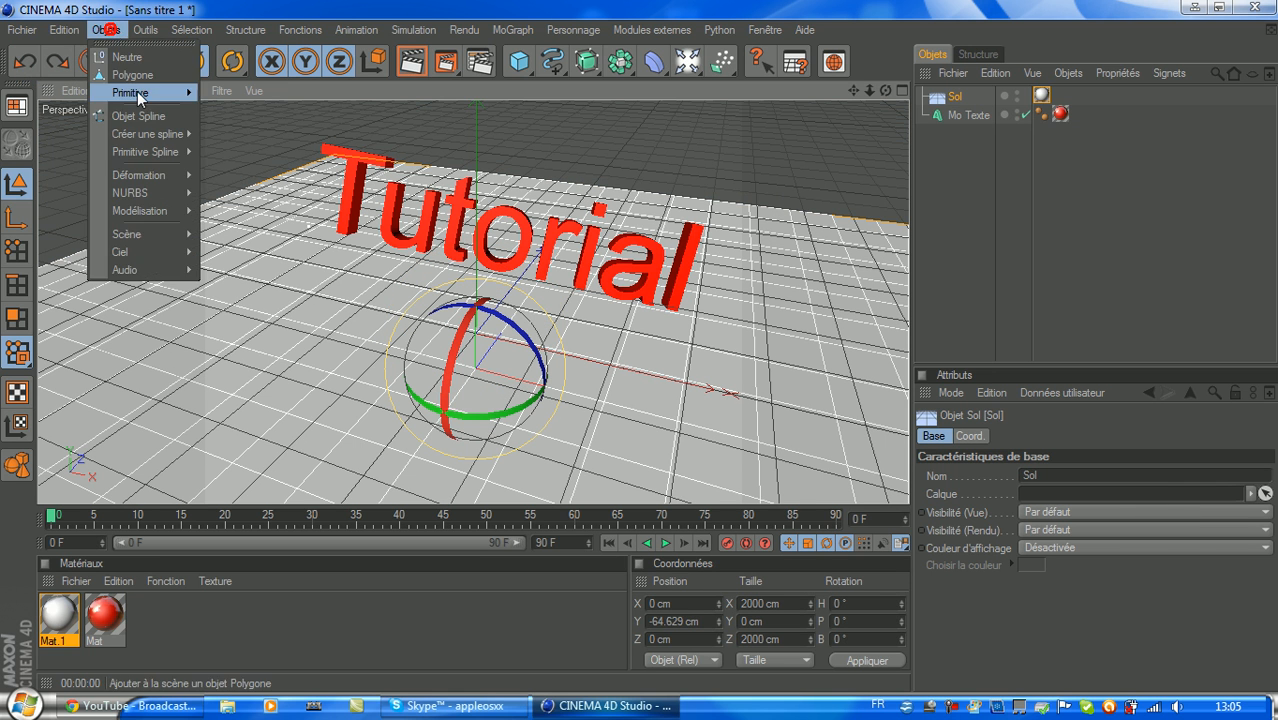
mouse_move(140, 233)
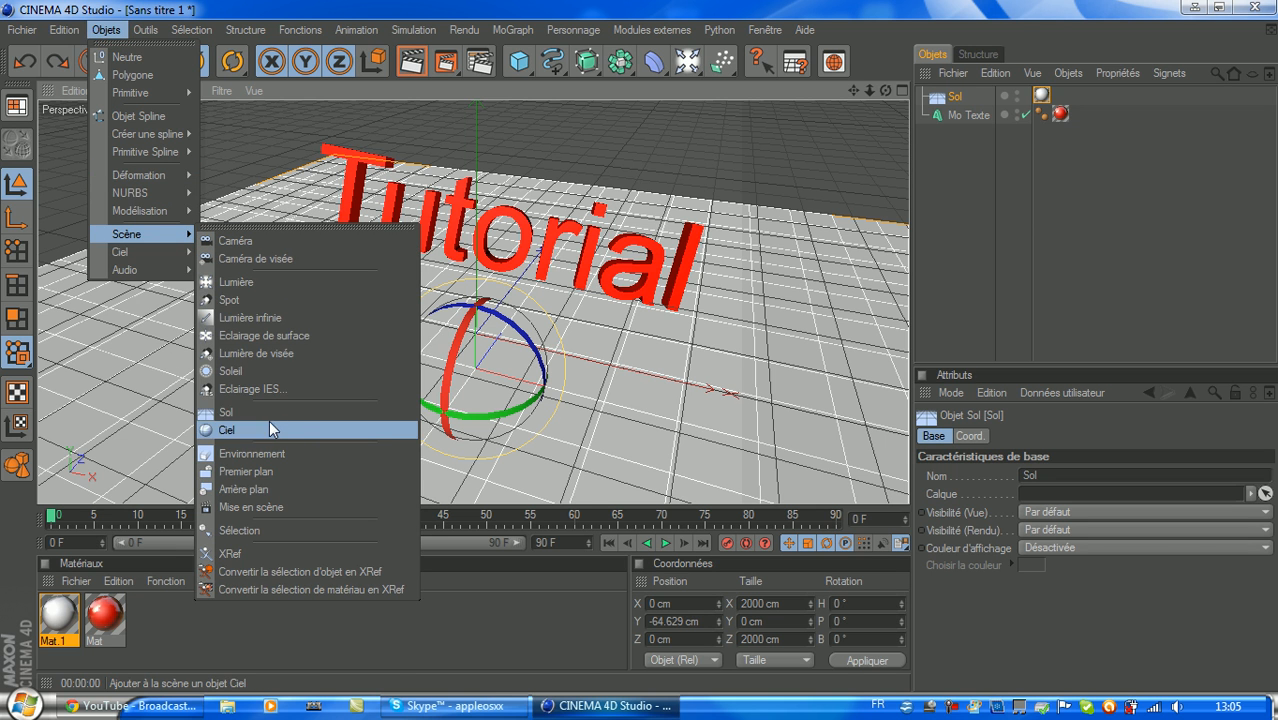
click(252, 412)
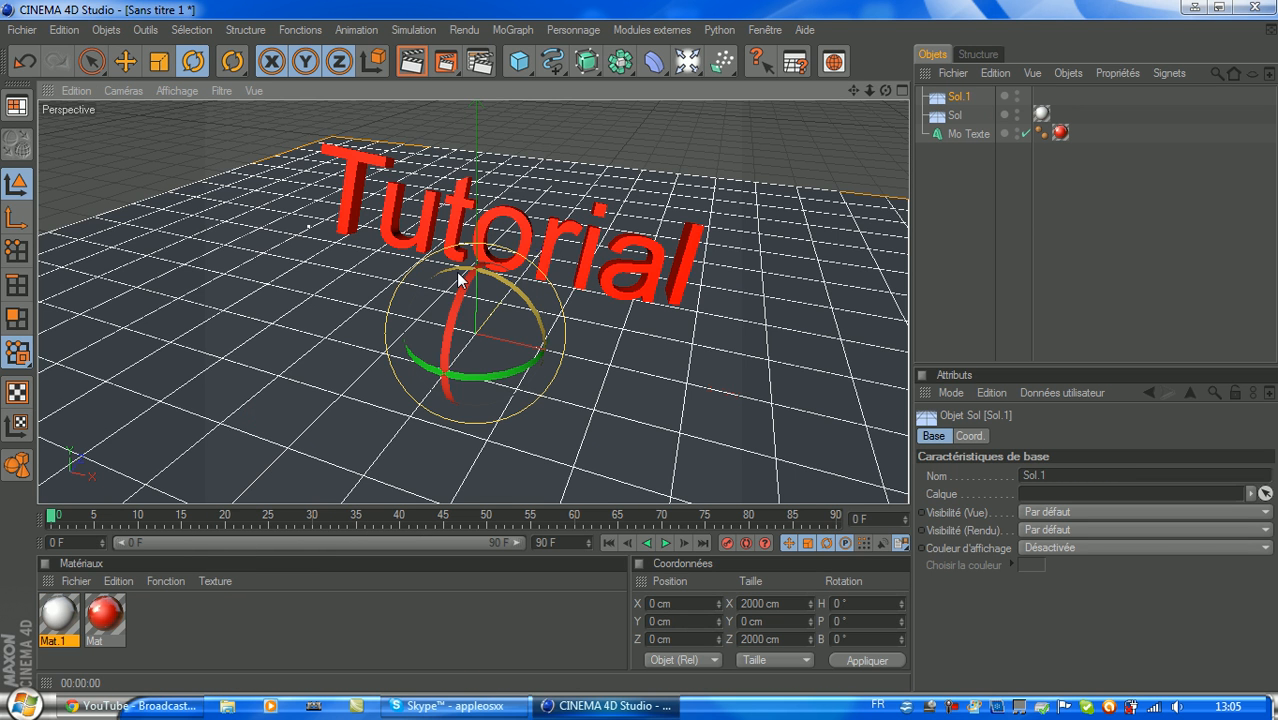
drag(423, 277, 310, 332)
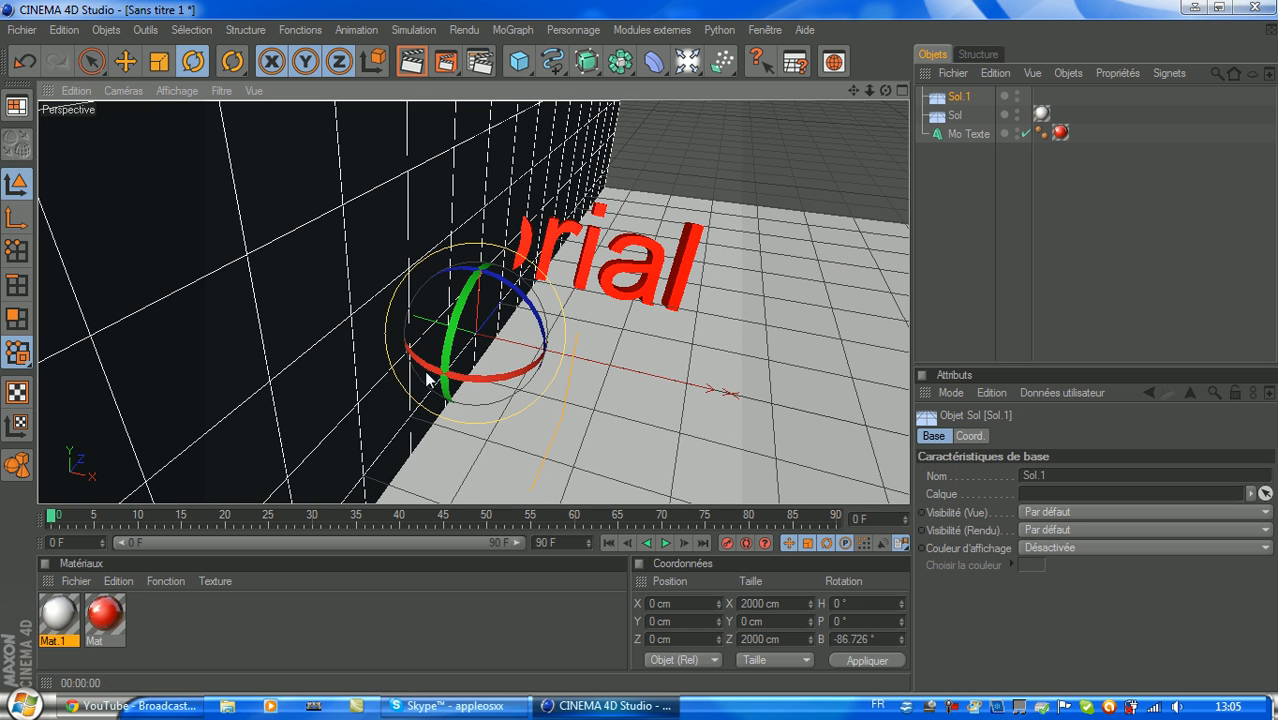
key(e)
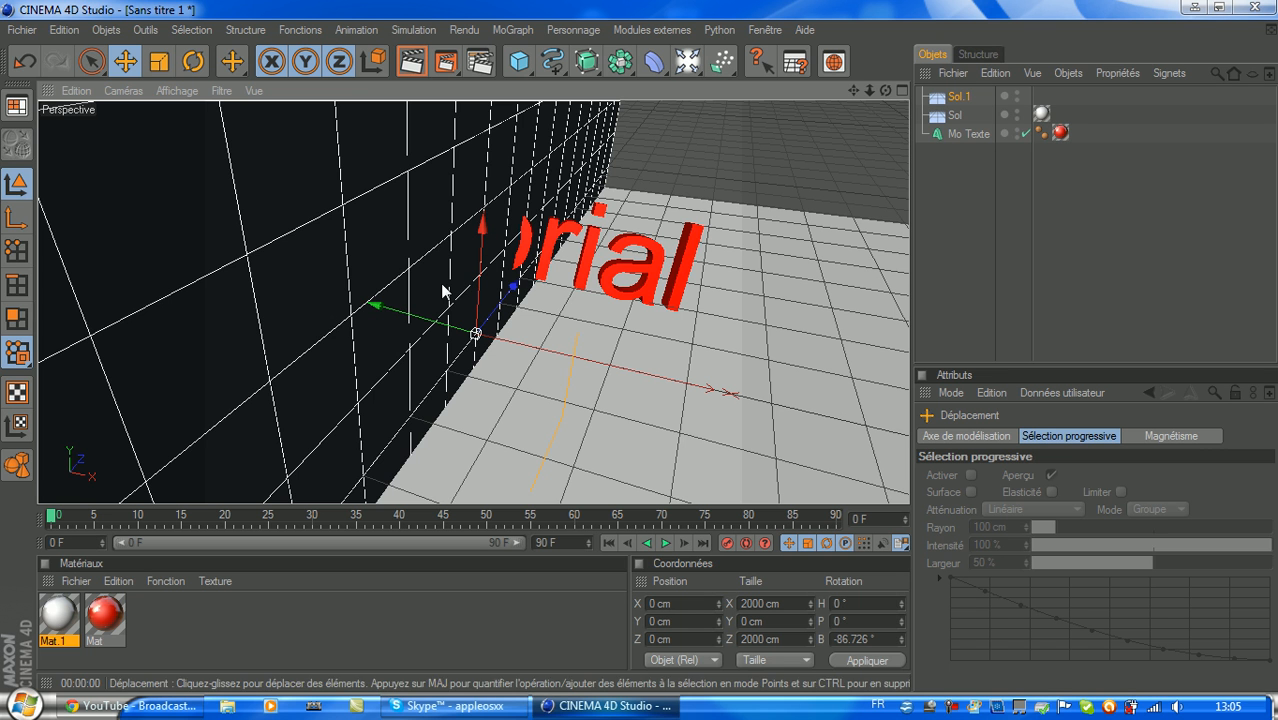
drag(376, 305, 88, 221)
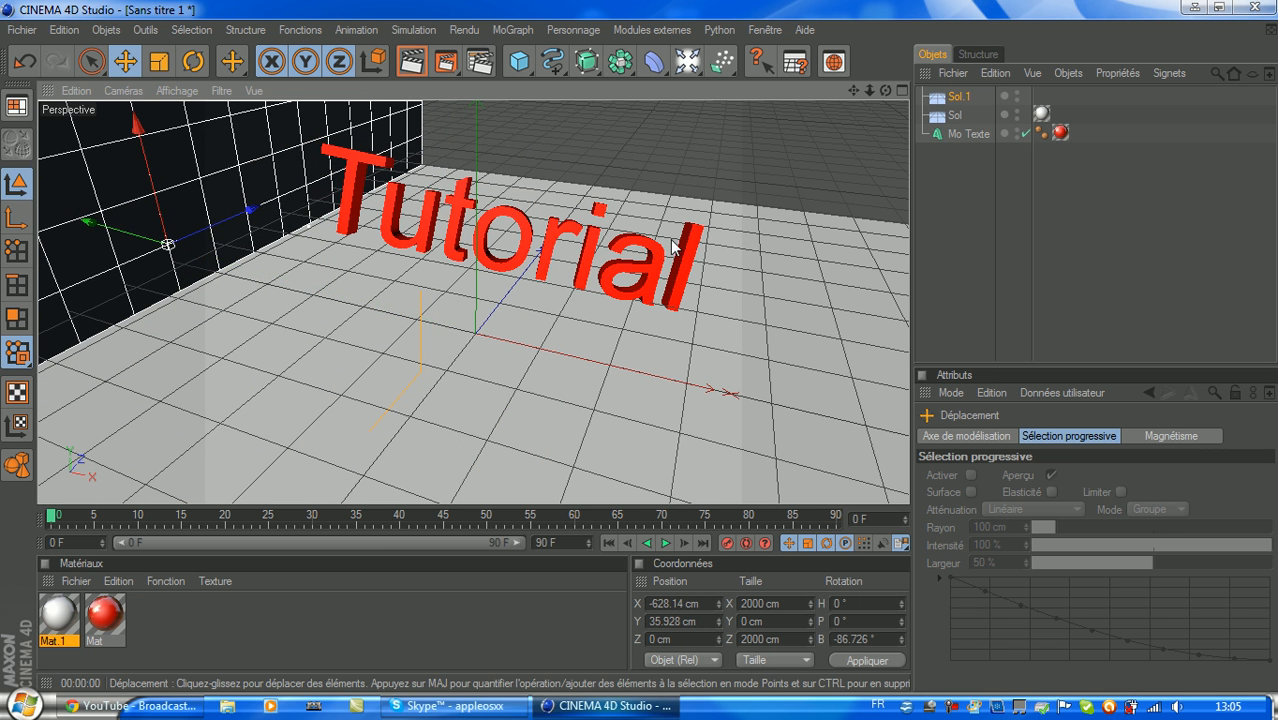
Add a third floor object and pitch it to about -85° to form a back wall.
click(107, 31)
mouse_move(142, 235)
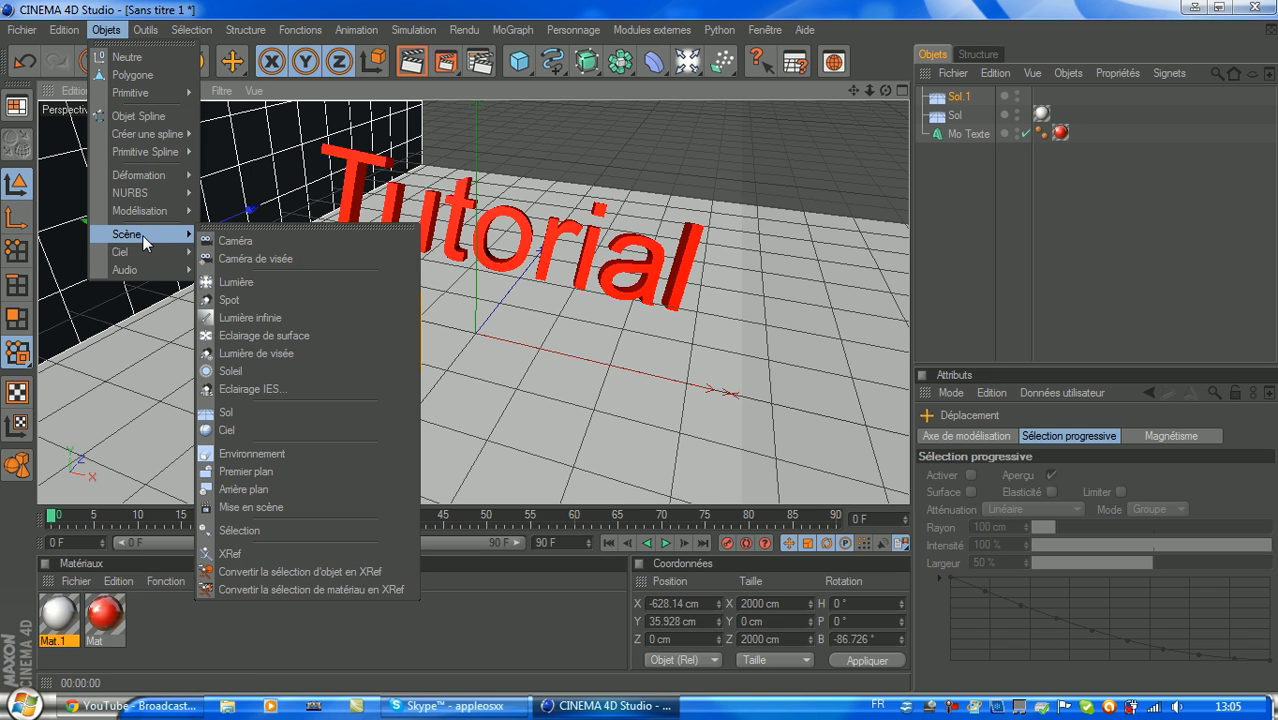
click(280, 412)
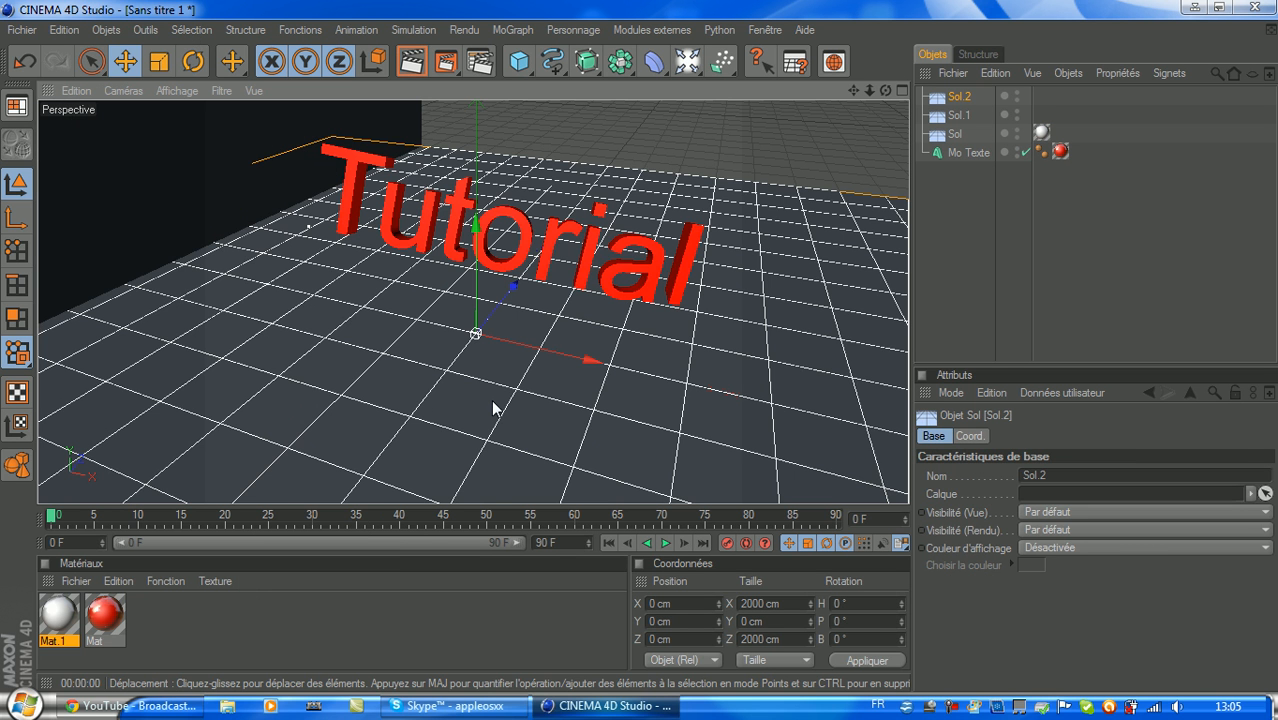
key(r)
drag(458, 334, 502, 196)
key(e)
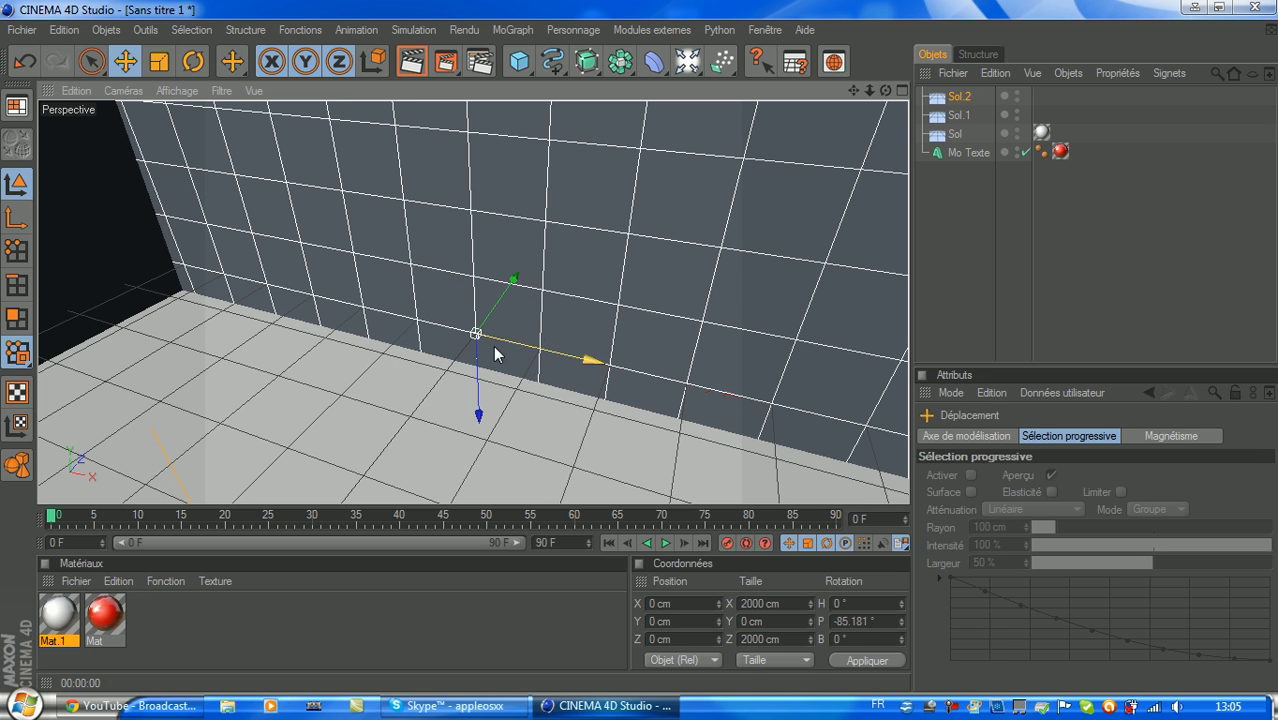
Move the back wall behind the text to about Y 65, Z 776 cm and render the view.
drag(510, 280, 616, 131)
drag(295, 172, 296, 171)
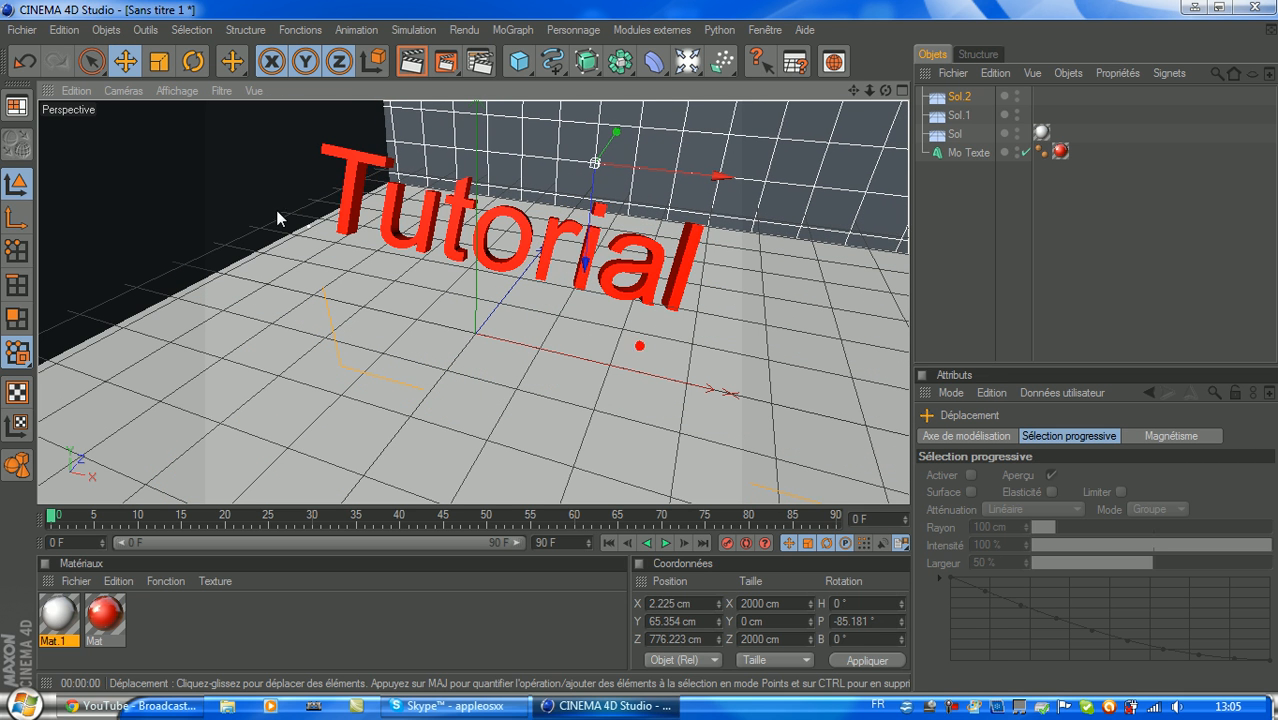
click(410, 63)
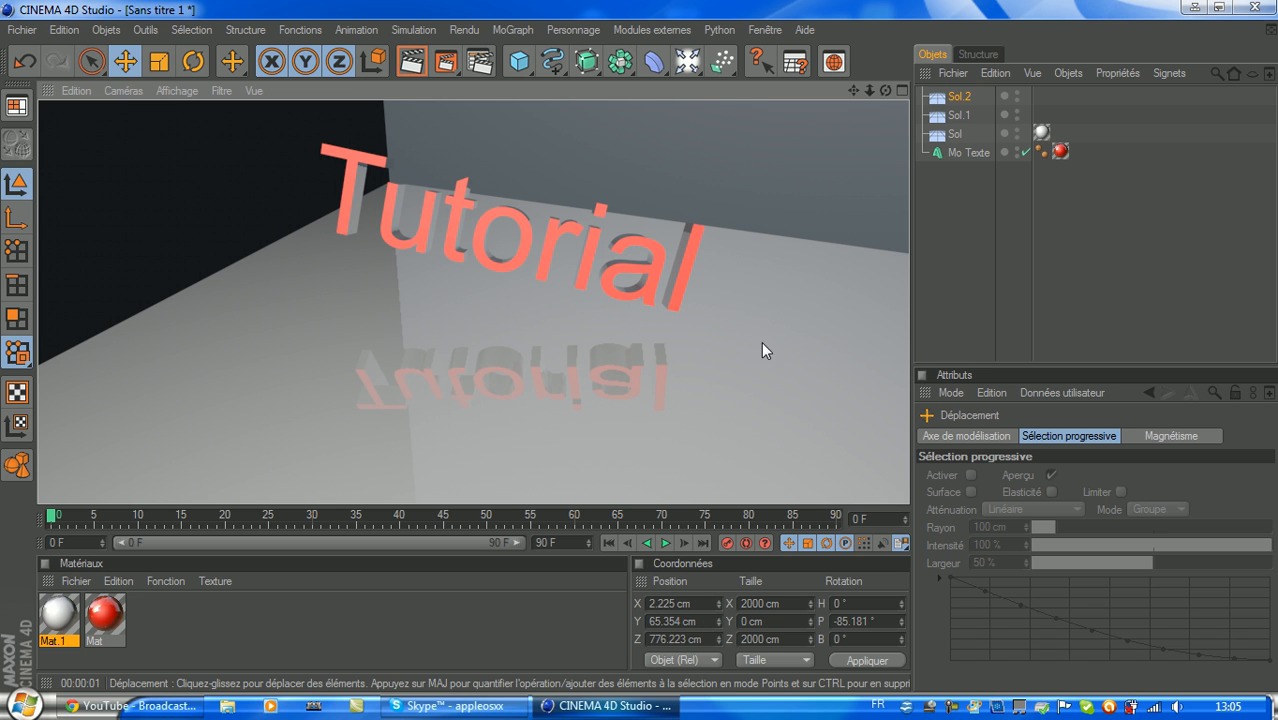
click(476, 360)
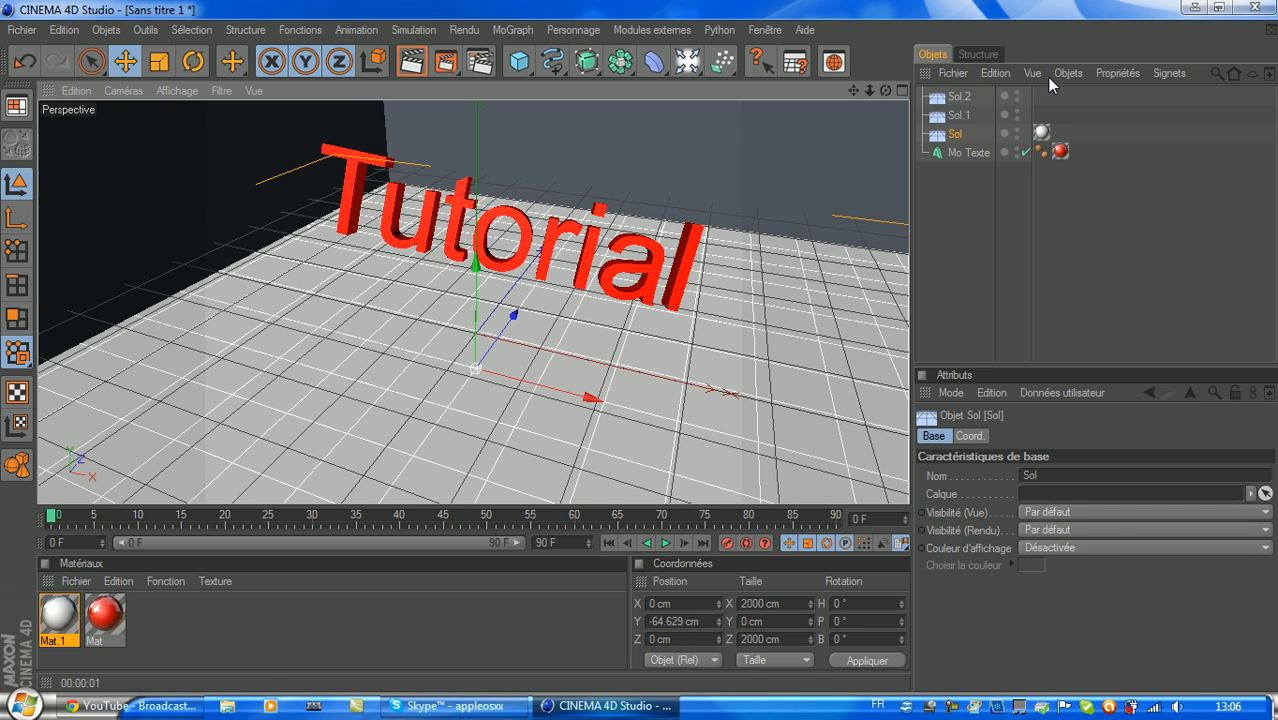
Add an Omni light and move it in front of the text to about Y 111, Z -385 cm.
click(698, 74)
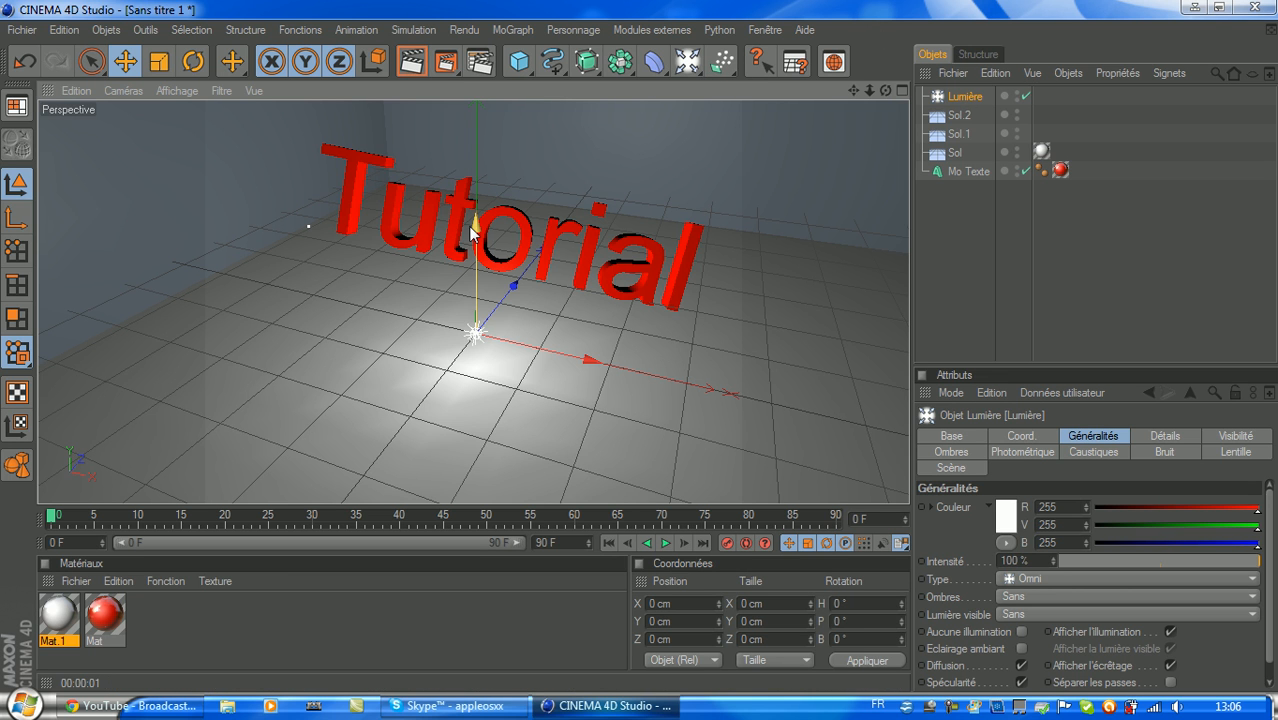
mouse_move(474, 232)
mouse_down()
mouse_move(474, 95)
mouse_move(474, 163)
mouse_up()
drag(508, 232, 355, 387)
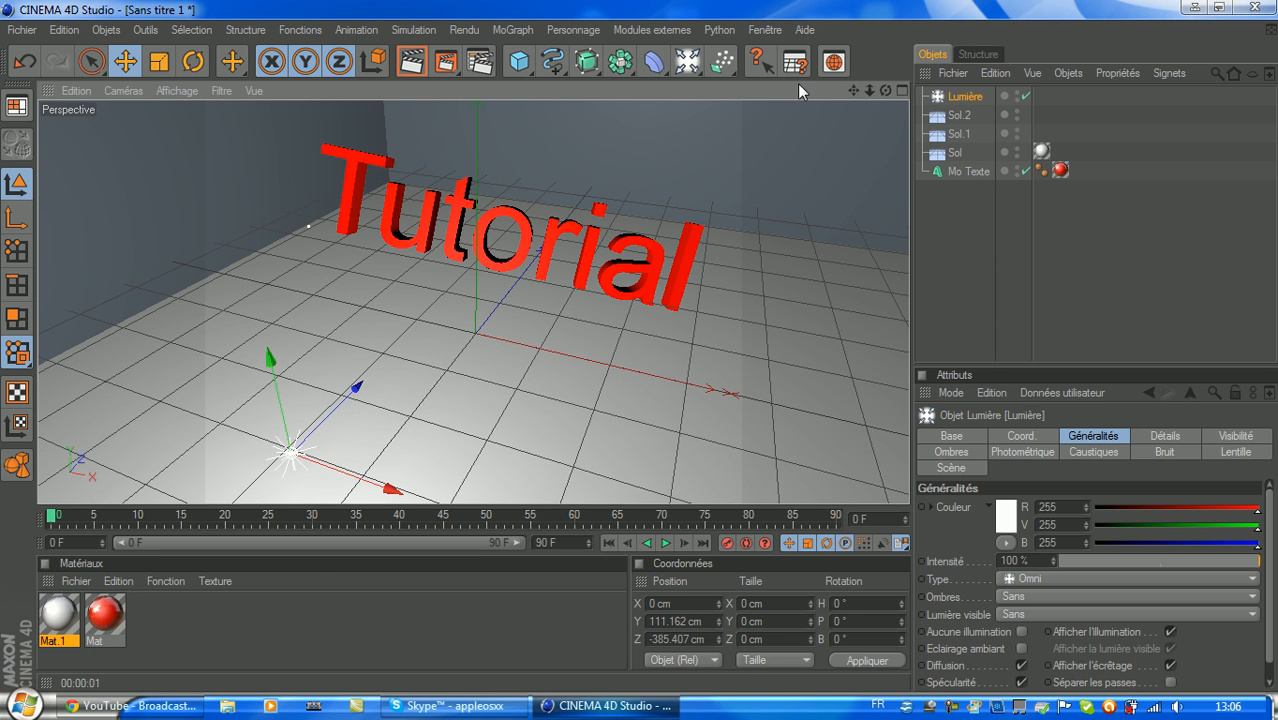
Move the back wall closer to the text, to about Y 43, Z 509 cm, and render the view.
click(659, 128)
drag(618, 134, 590, 168)
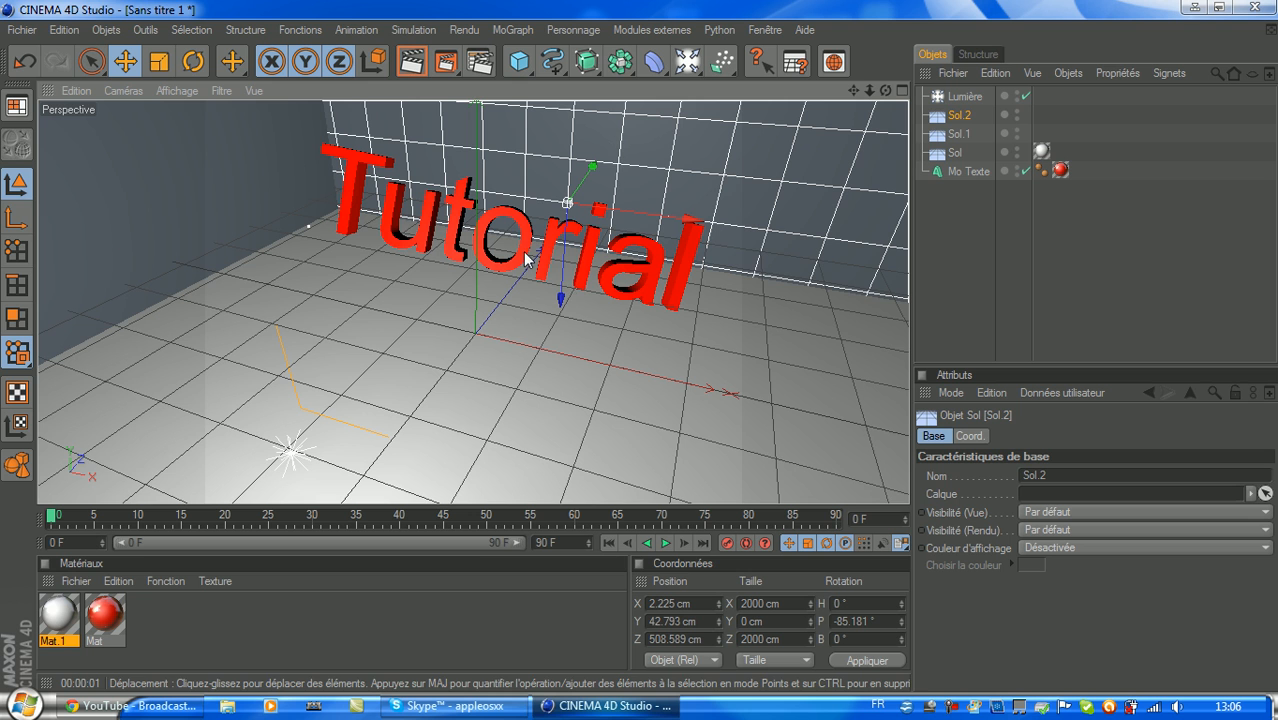
click(413, 55)
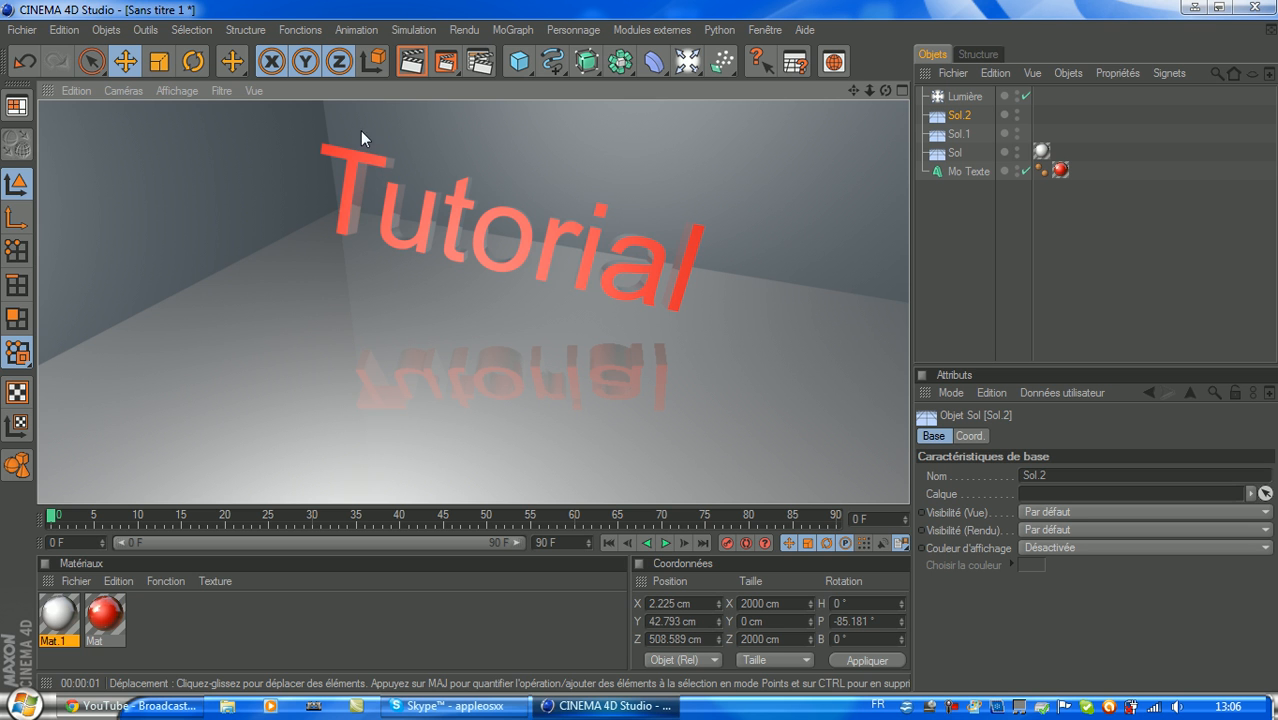
click(408, 359)
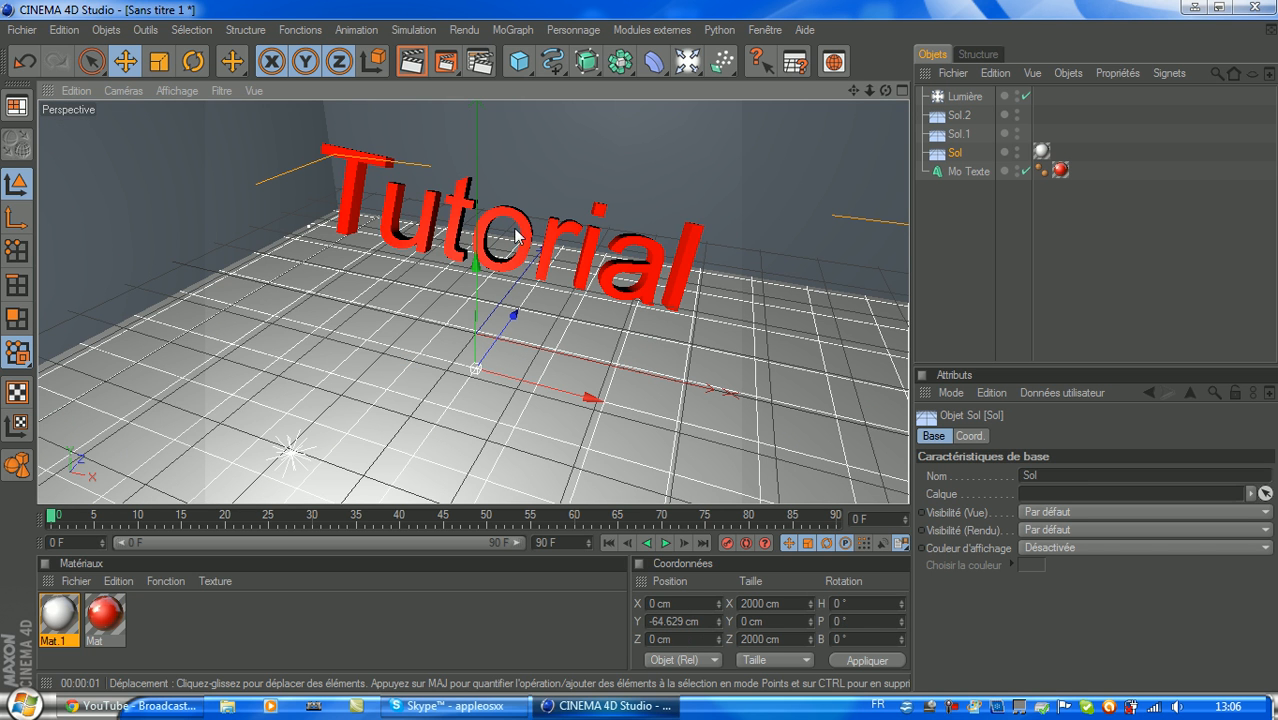
Change the font of the "Tutorial" text to Porky's in the Gras style.
click(688, 276)
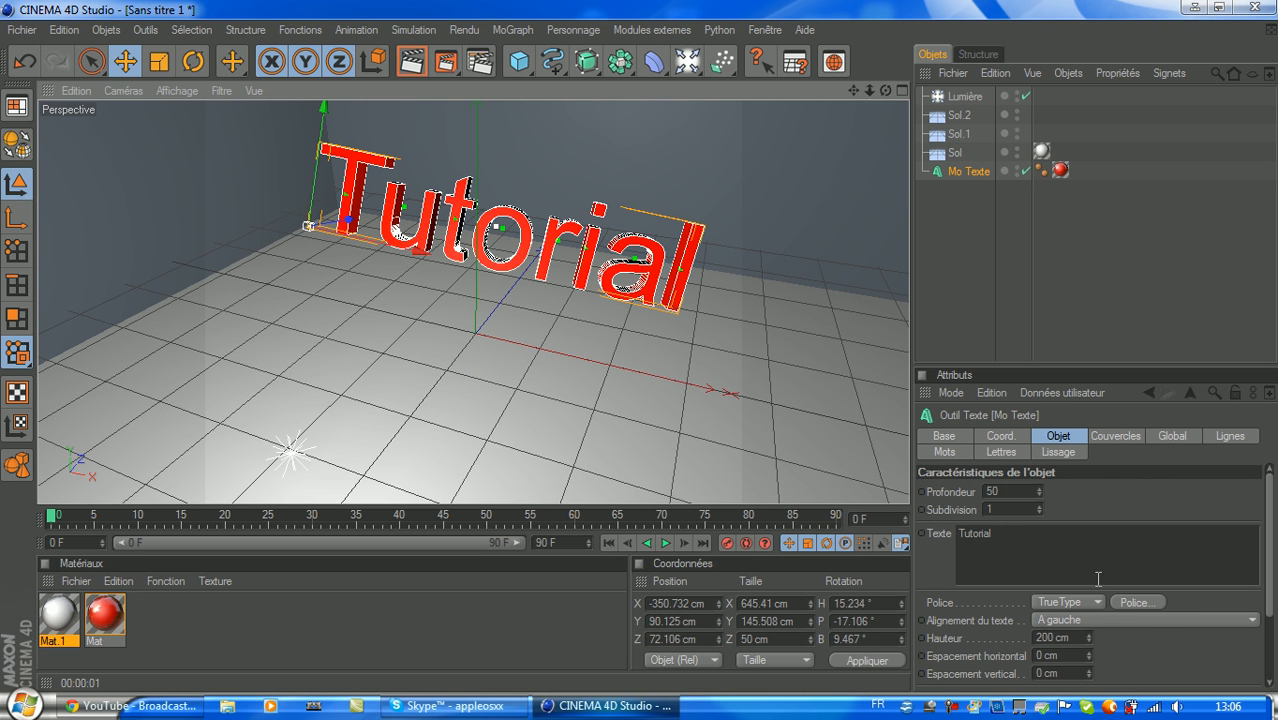
click(1135, 602)
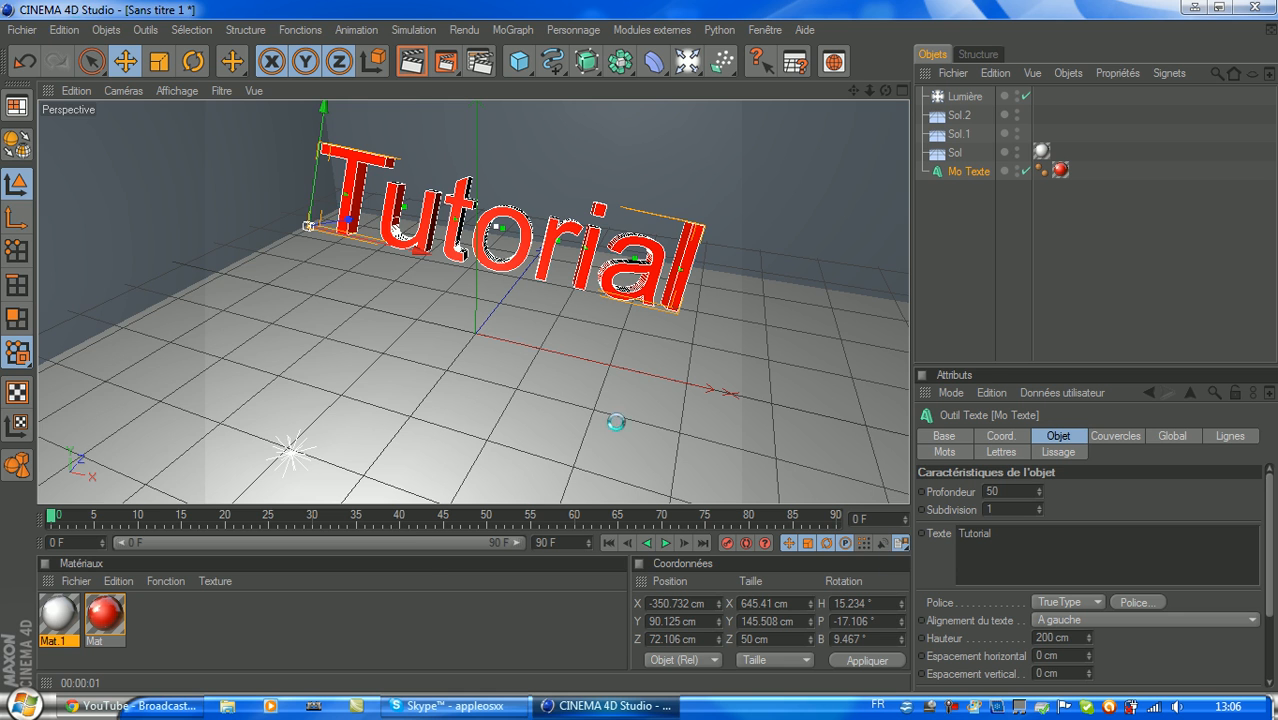
drag(187, 212, 187, 229)
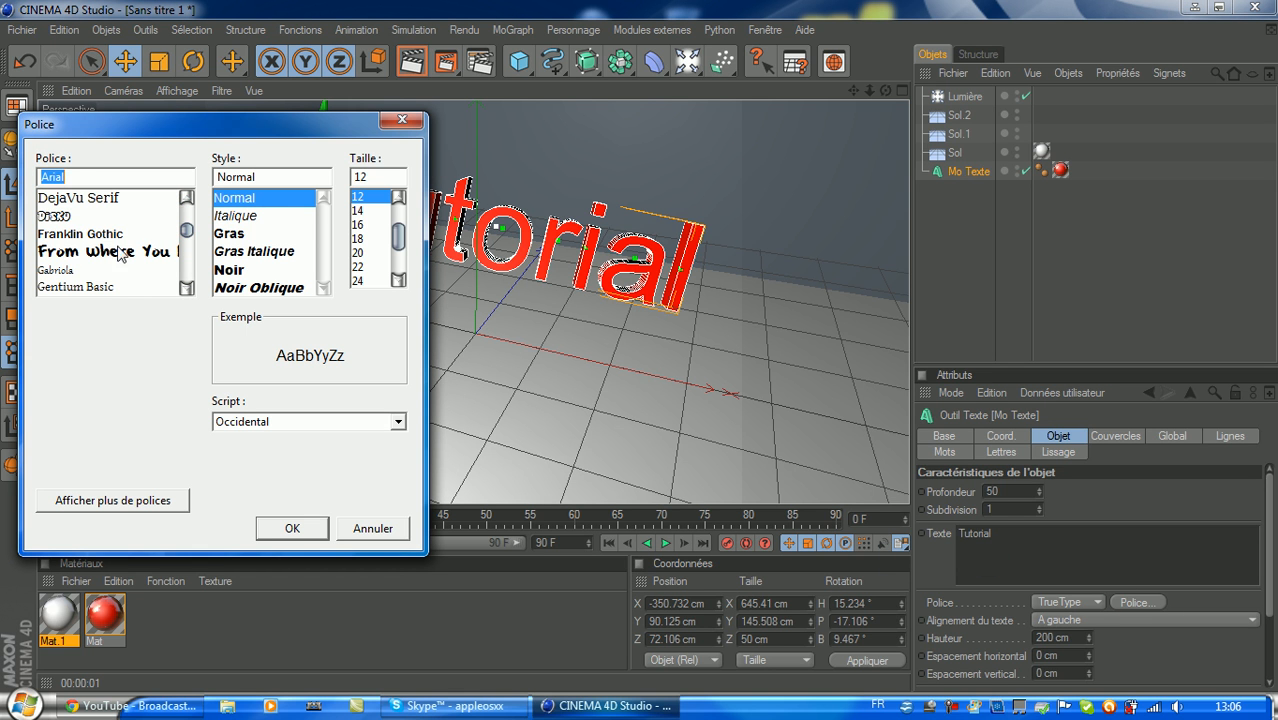
scroll(145, 253, down, 6)
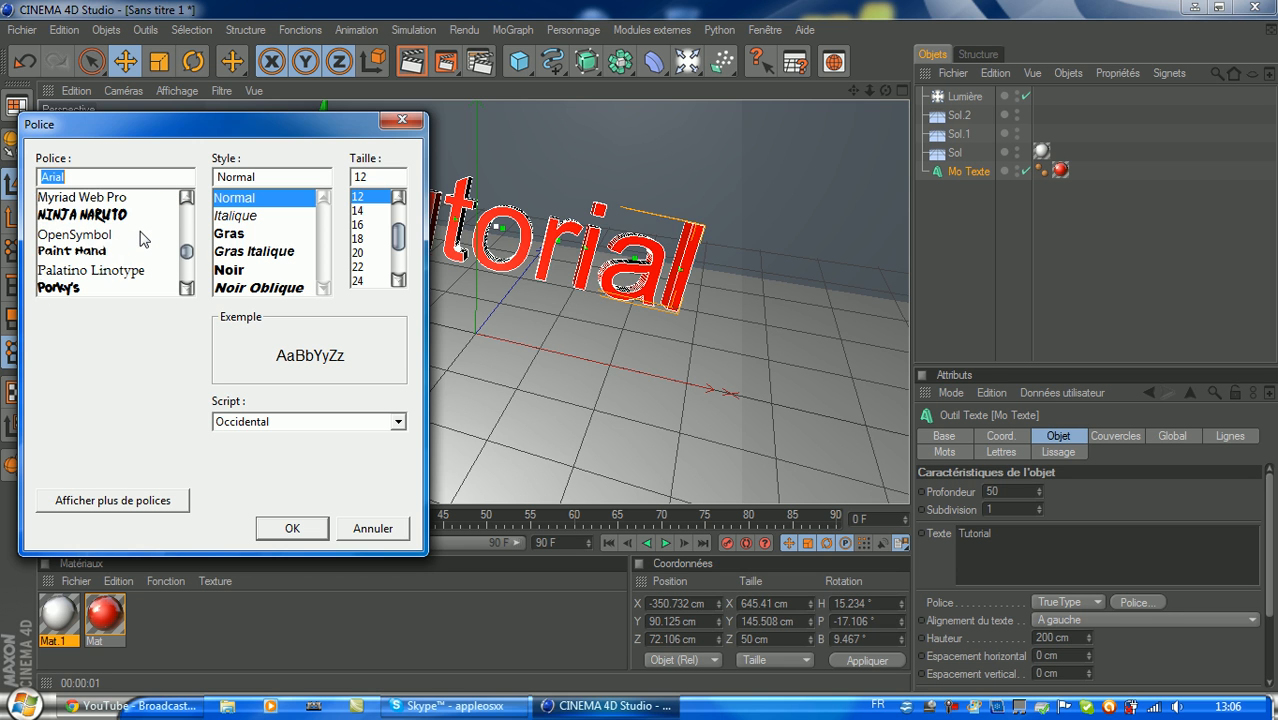
scroll(142, 235, down, 3)
scroll(142, 236, up, 3)
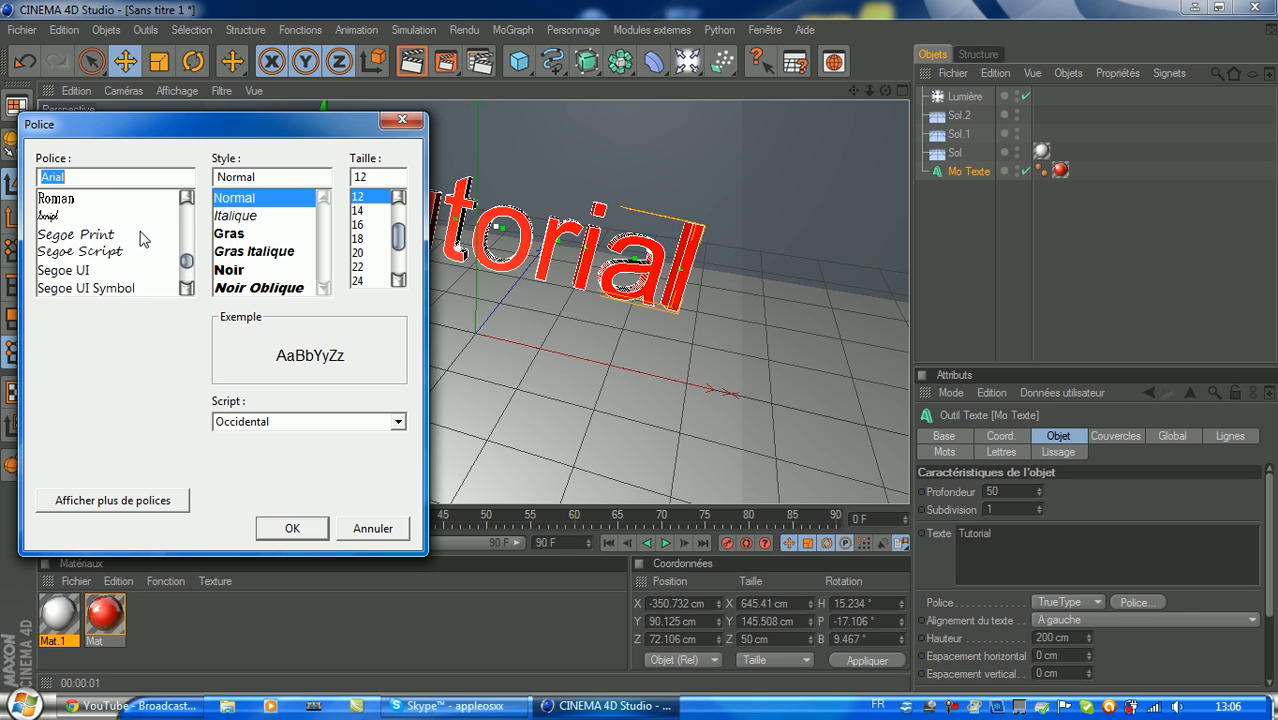
click(90, 236)
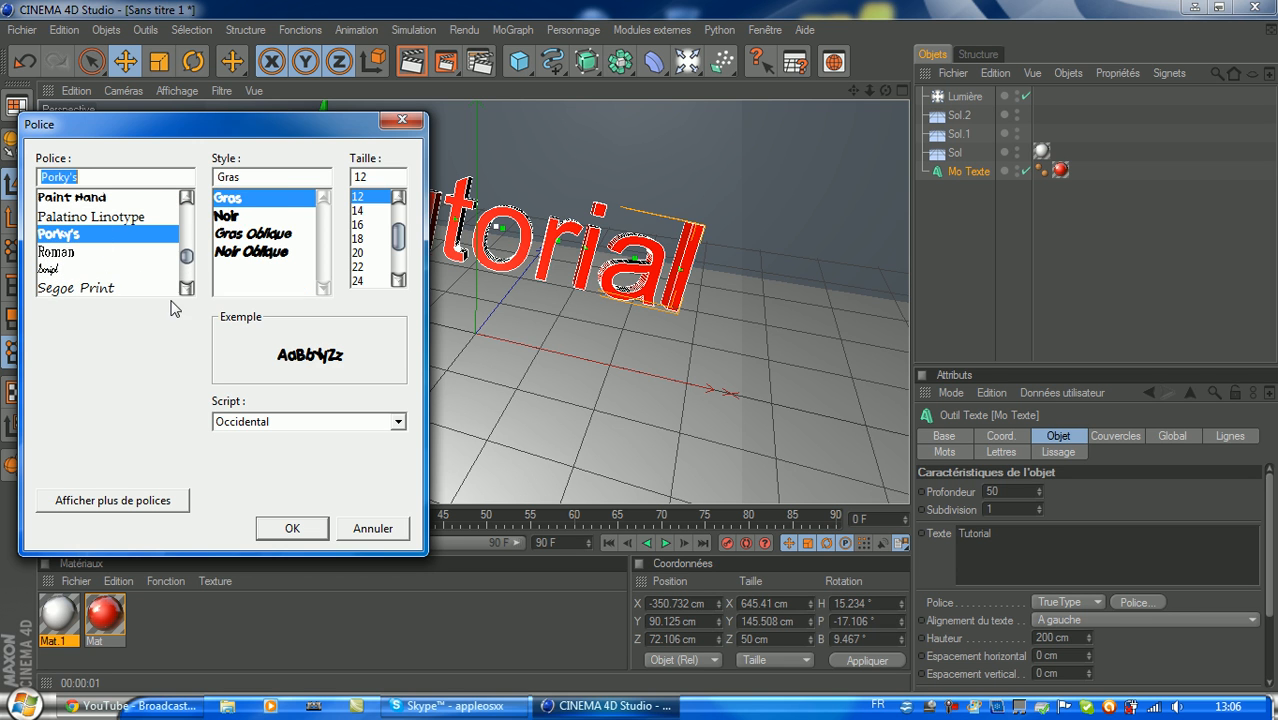
click(292, 529)
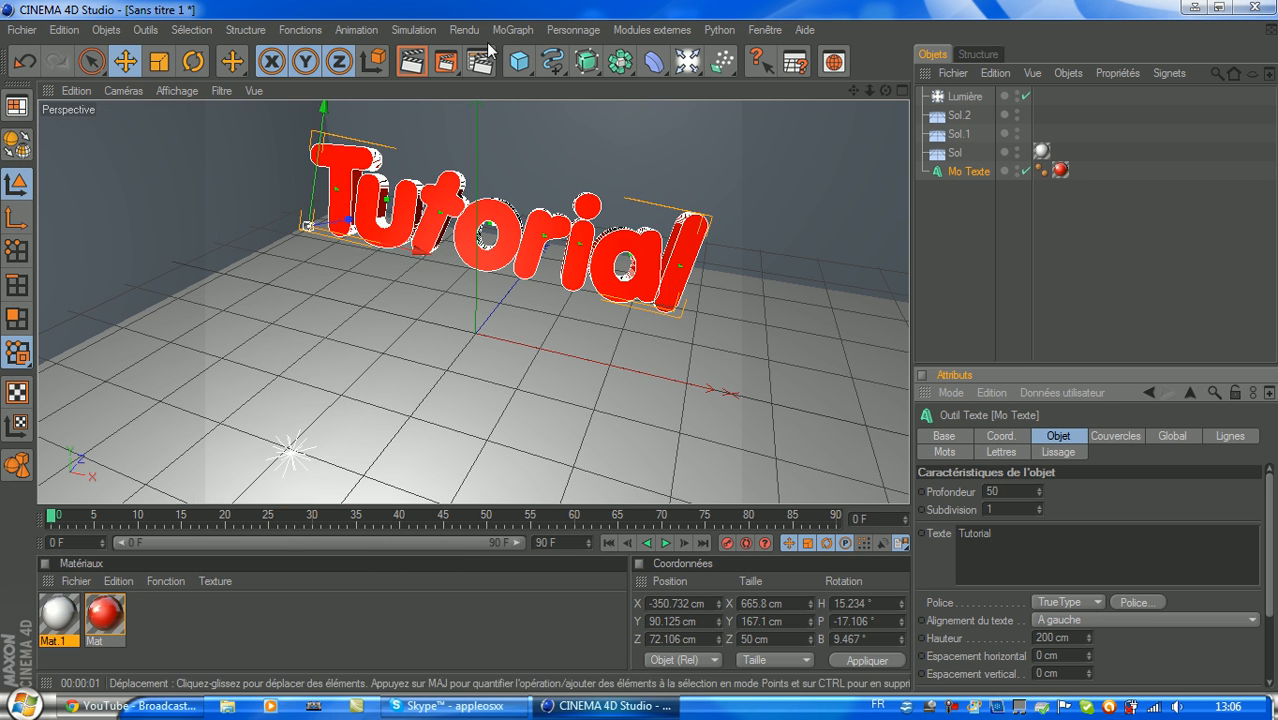
click(403, 345)
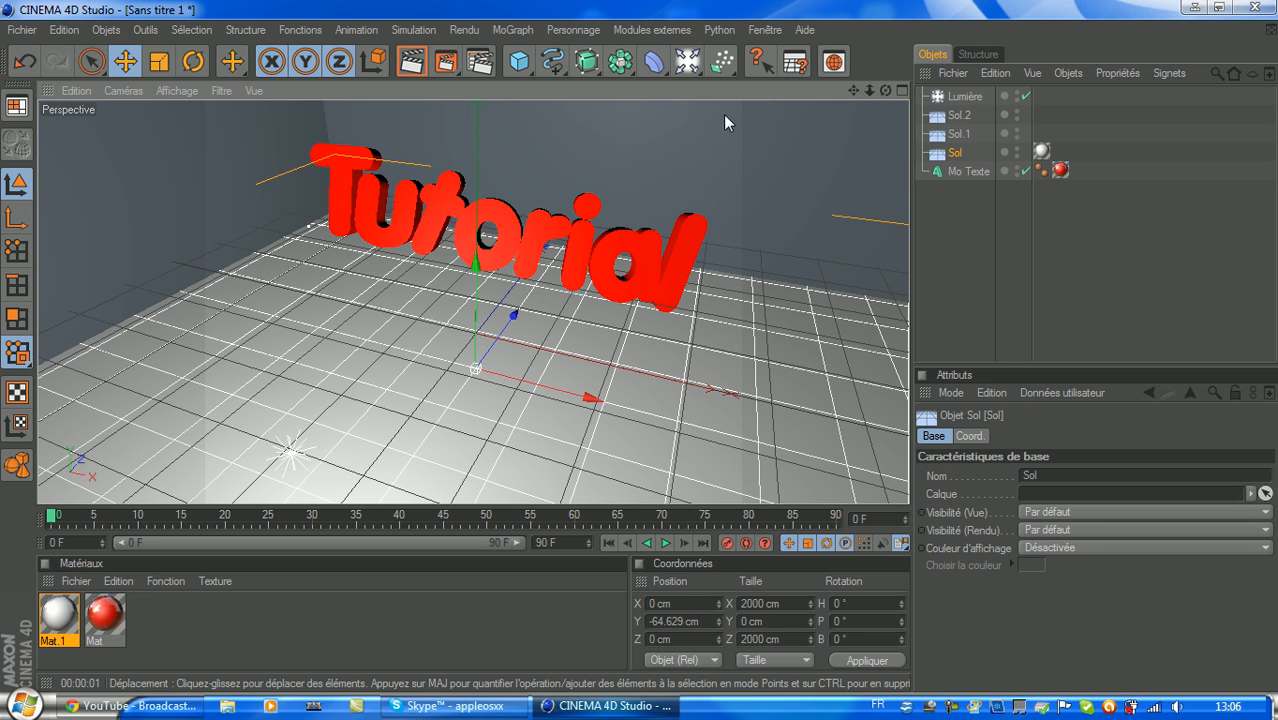
Set the light's shadows to Adaptatives and render the view to test them.
click(971, 98)
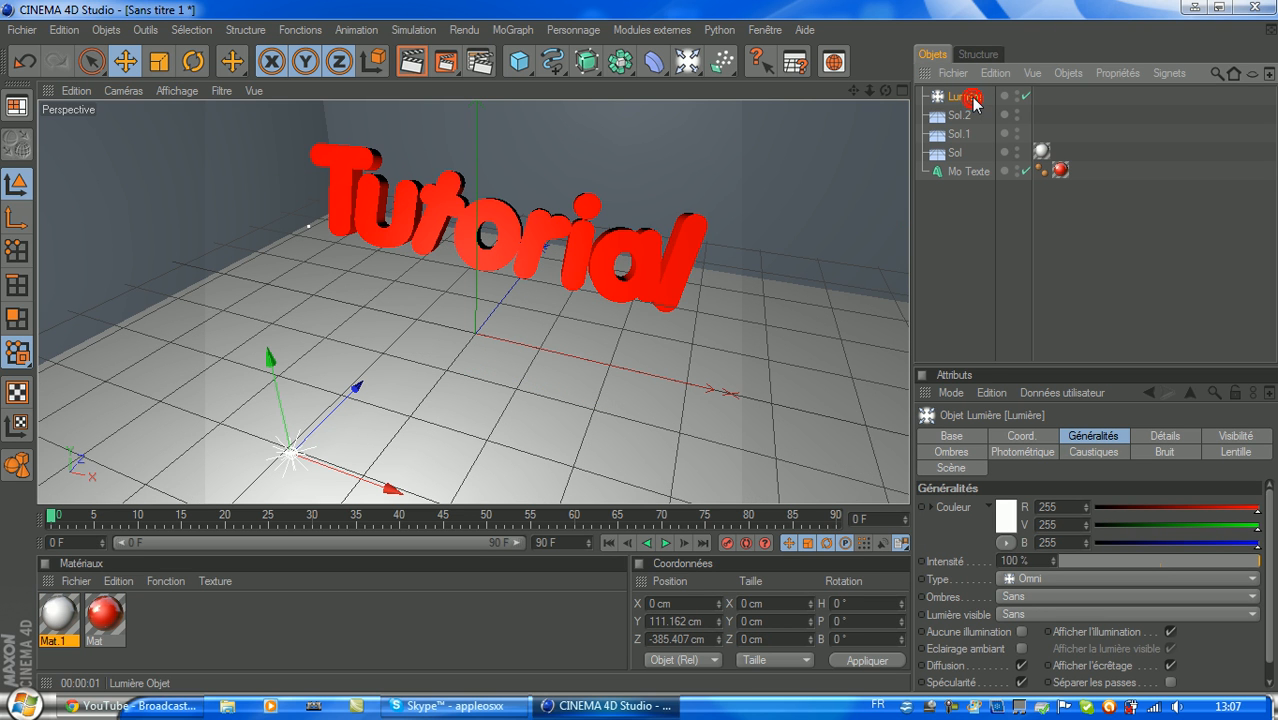
click(1053, 598)
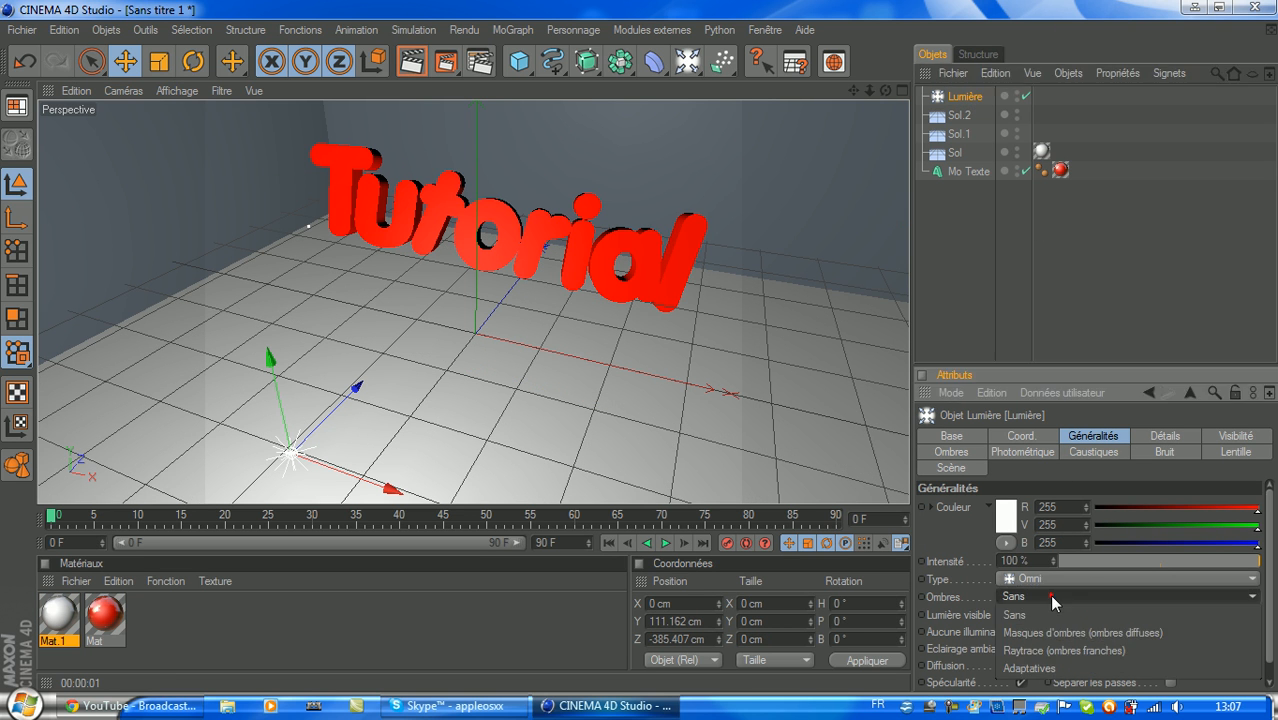
click(1030, 668)
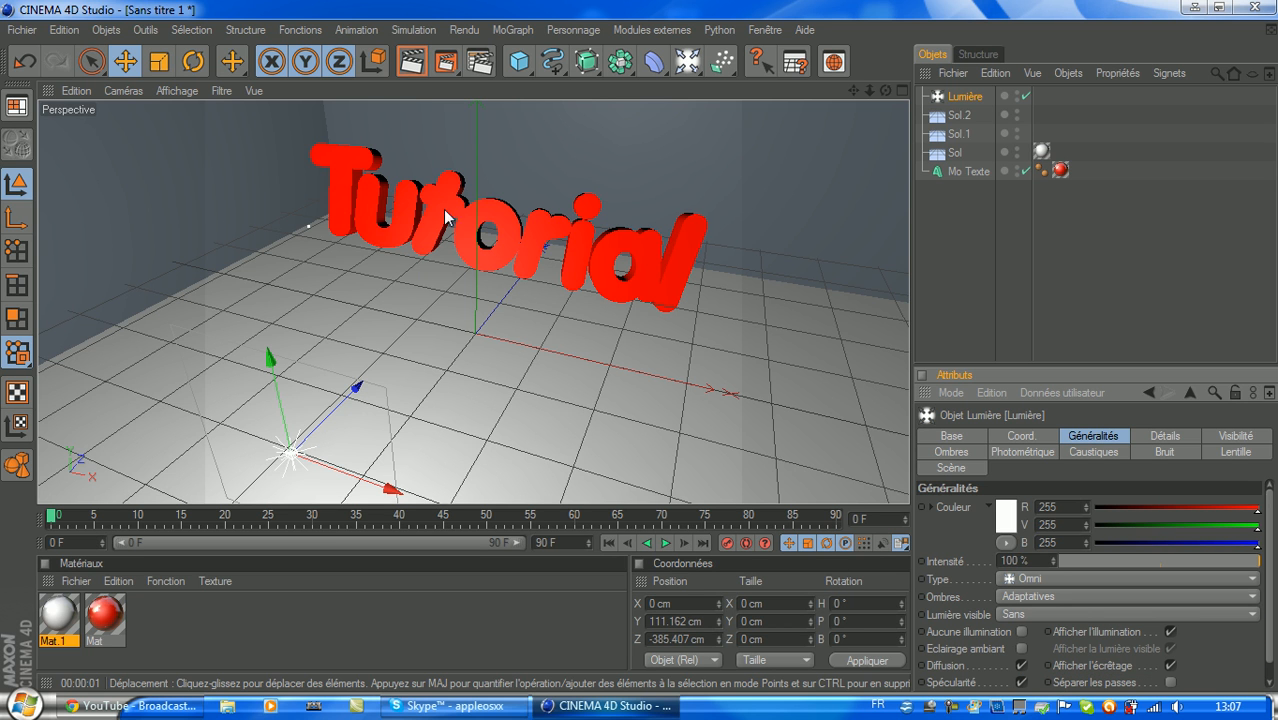
click(411, 61)
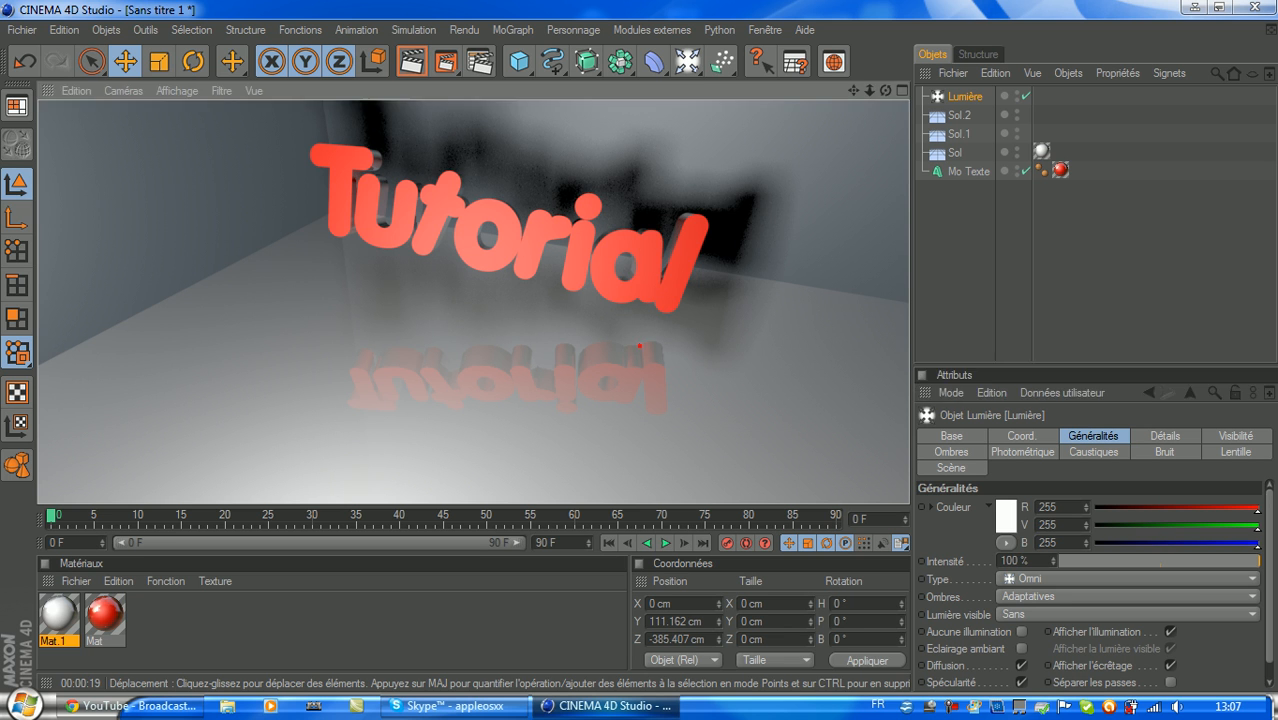
click(639, 344)
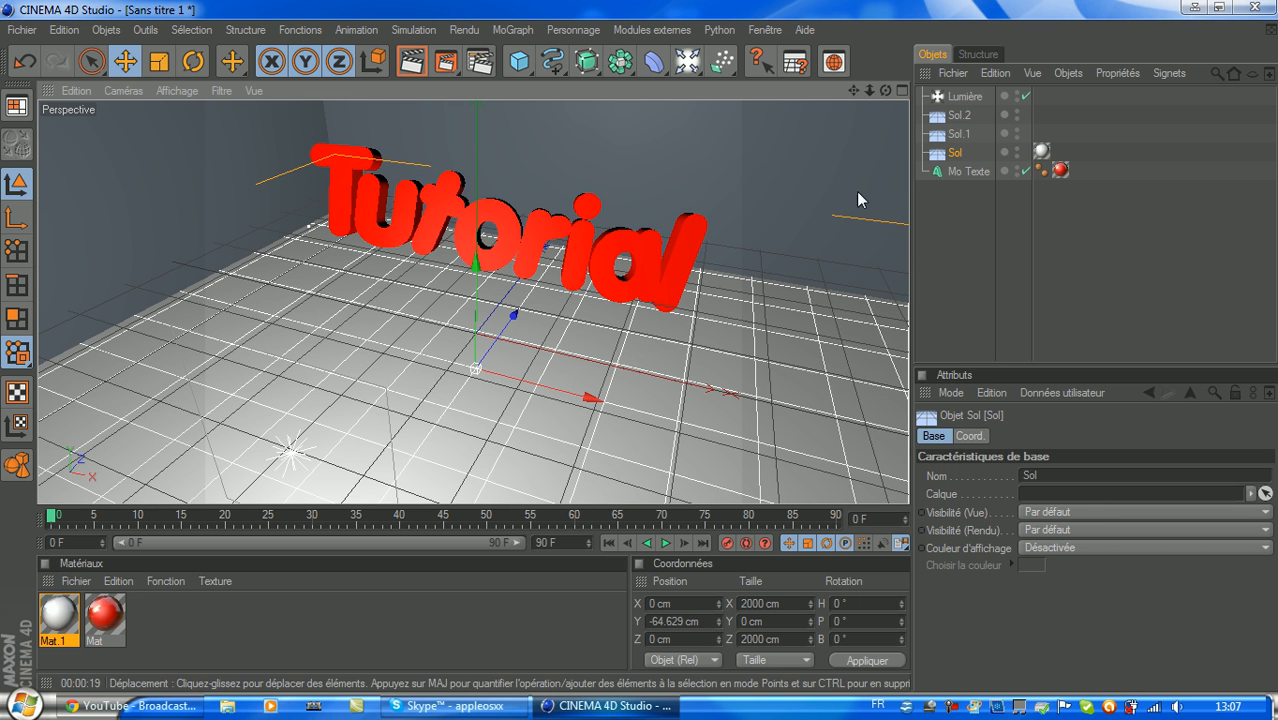
Set the light's shadows back to Sans.
click(966, 97)
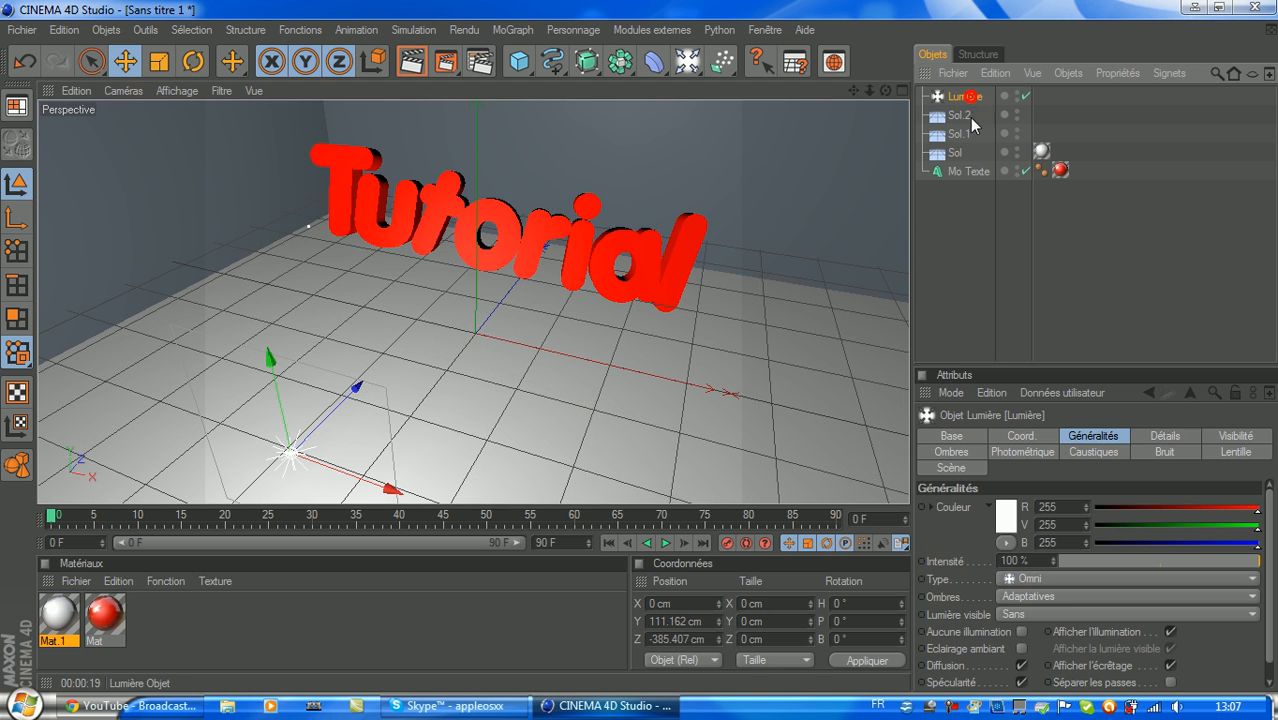
click(1035, 594)
click(1026, 614)
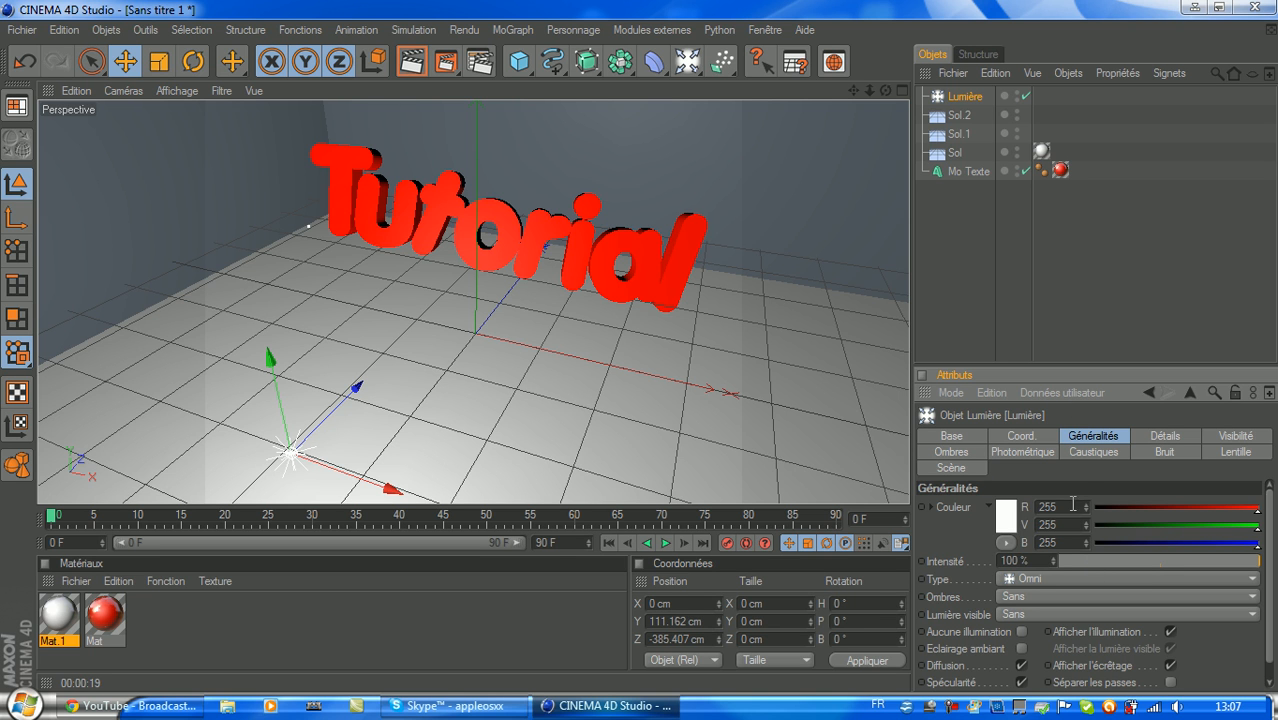
click(968, 470)
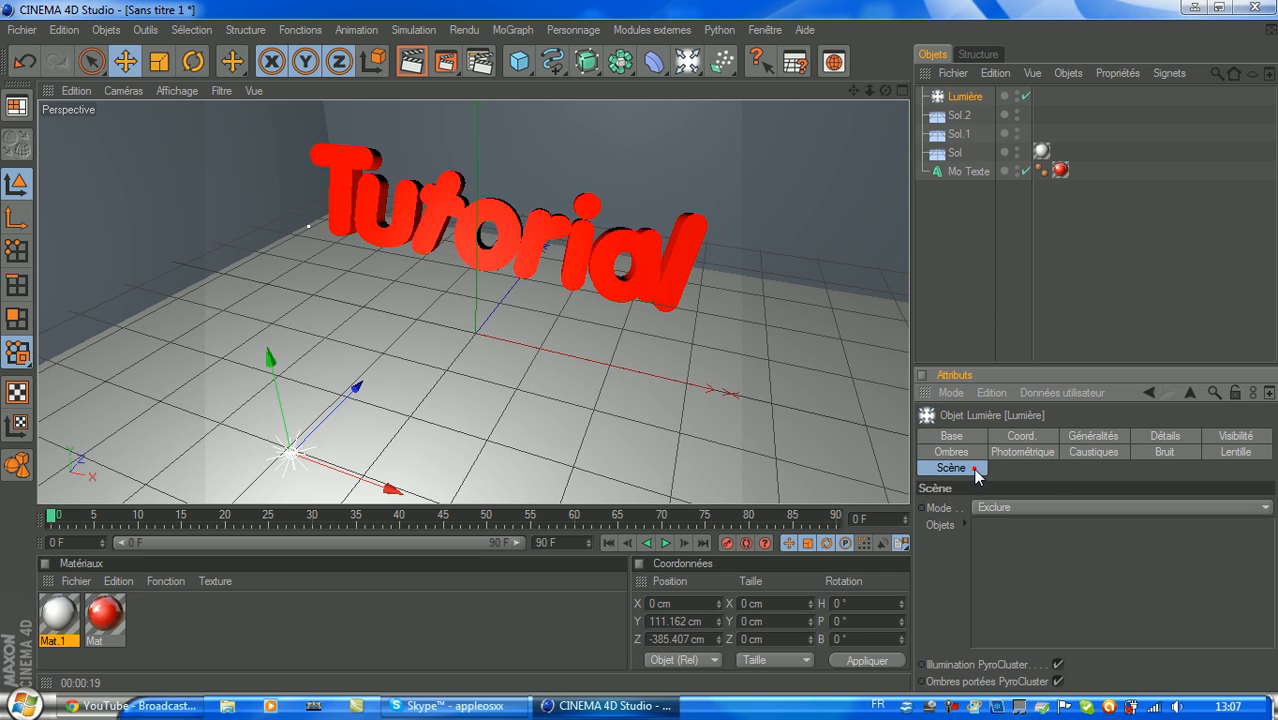
click(1023, 507)
click(996, 583)
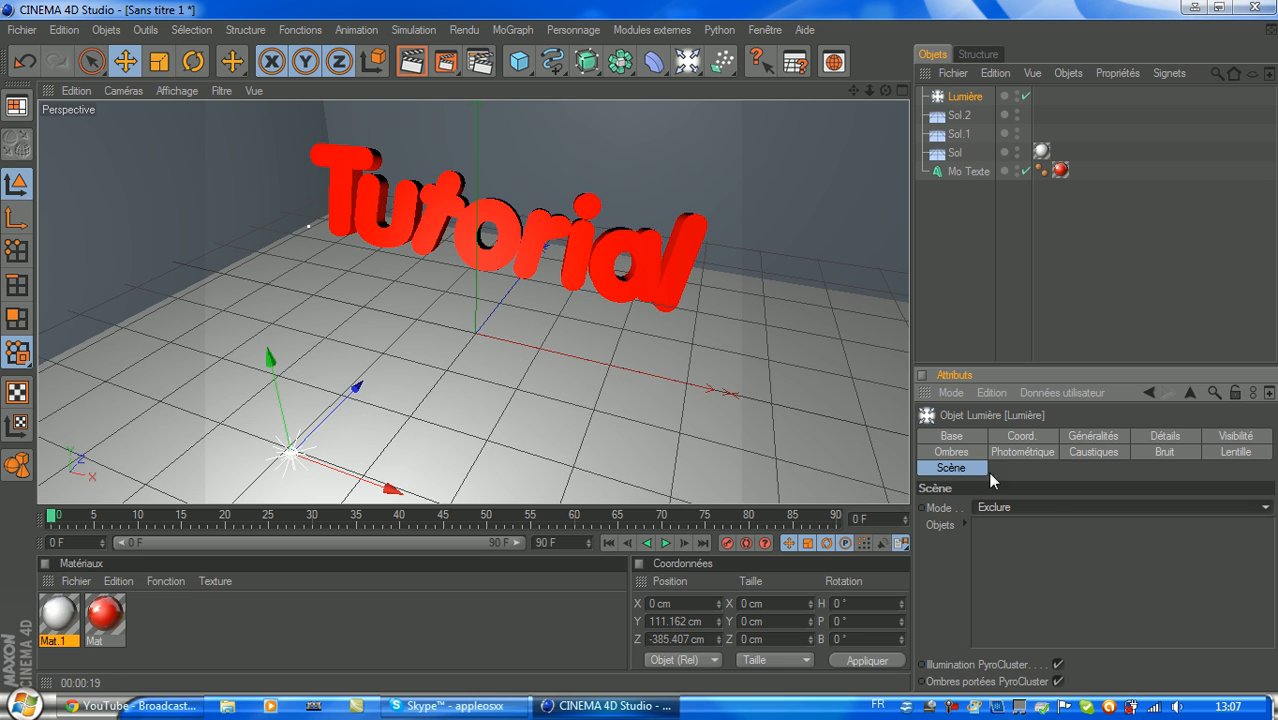
click(1013, 451)
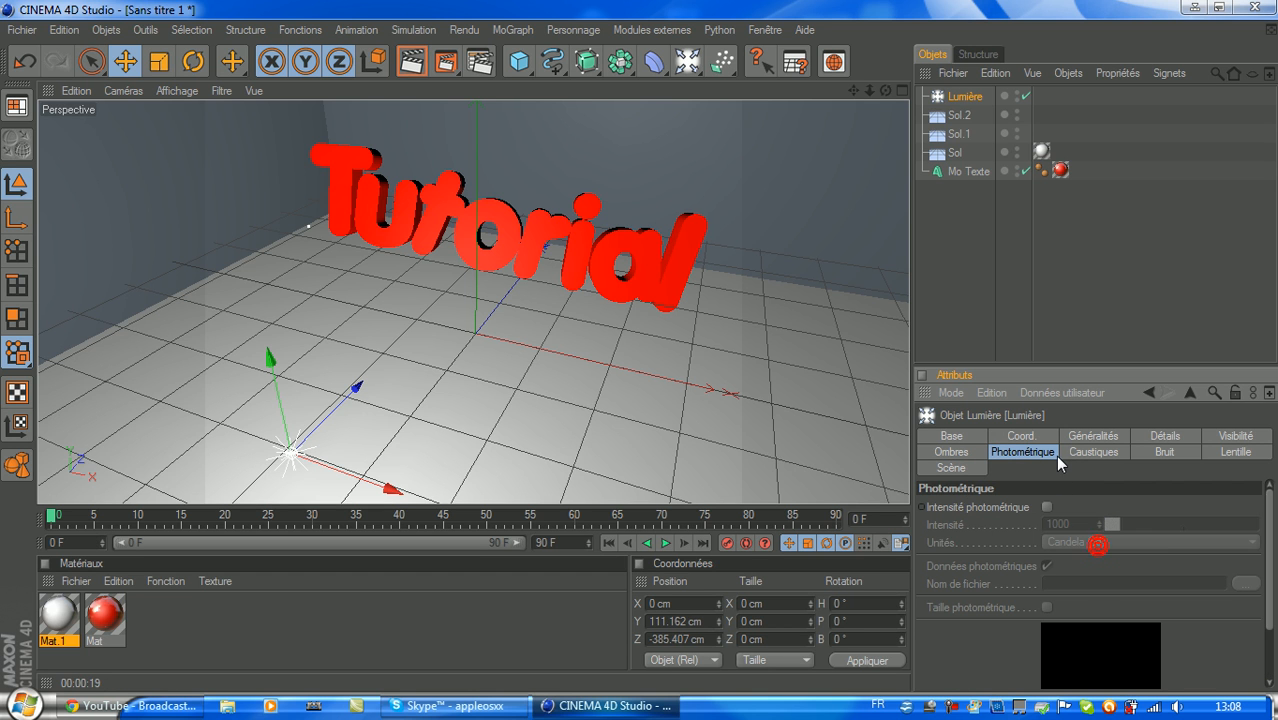
click(1110, 453)
click(1166, 454)
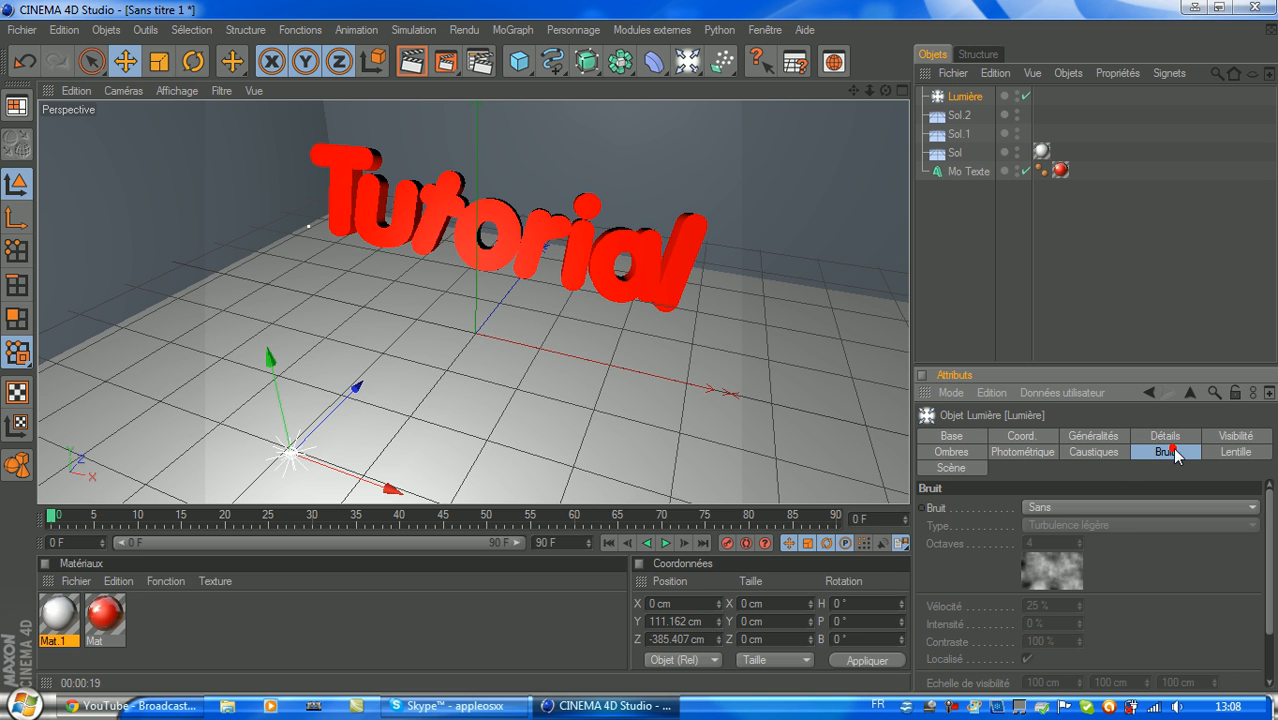
Set the light's lens glow (Lueur) to Etoile 3 with a Rapport d'affichage of 0.99.
click(1218, 455)
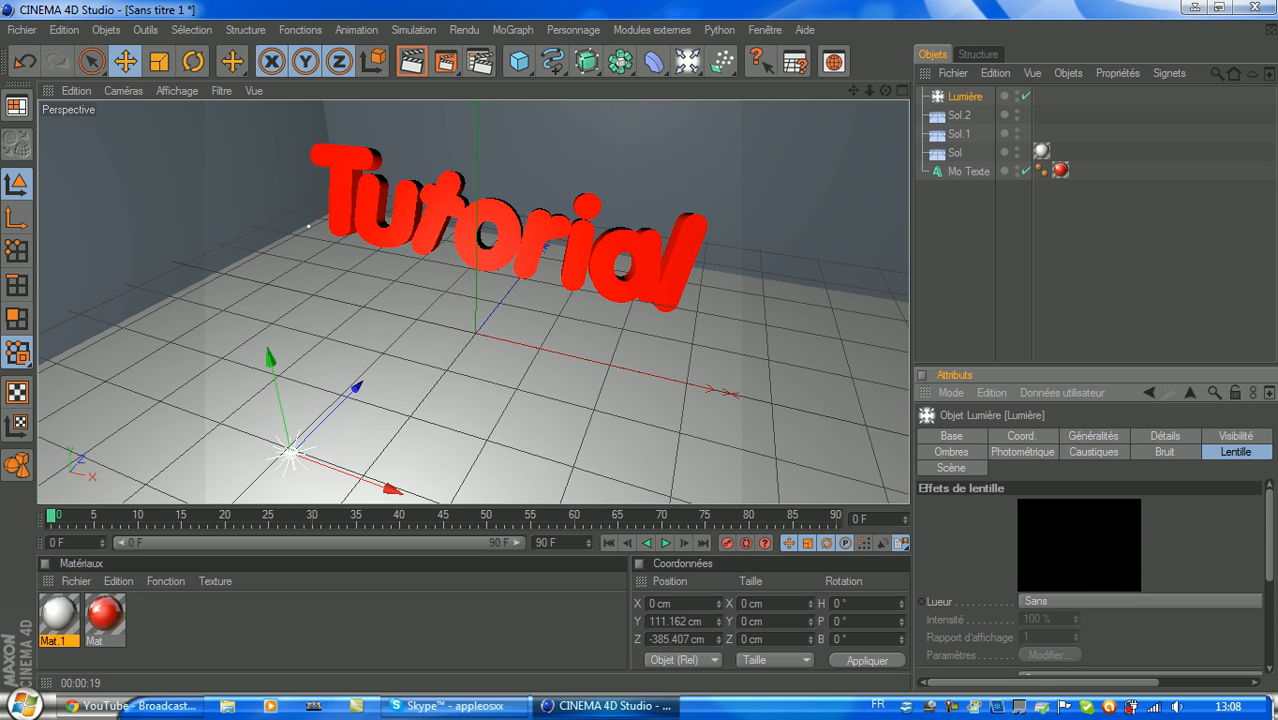
click(1084, 606)
click(1003, 385)
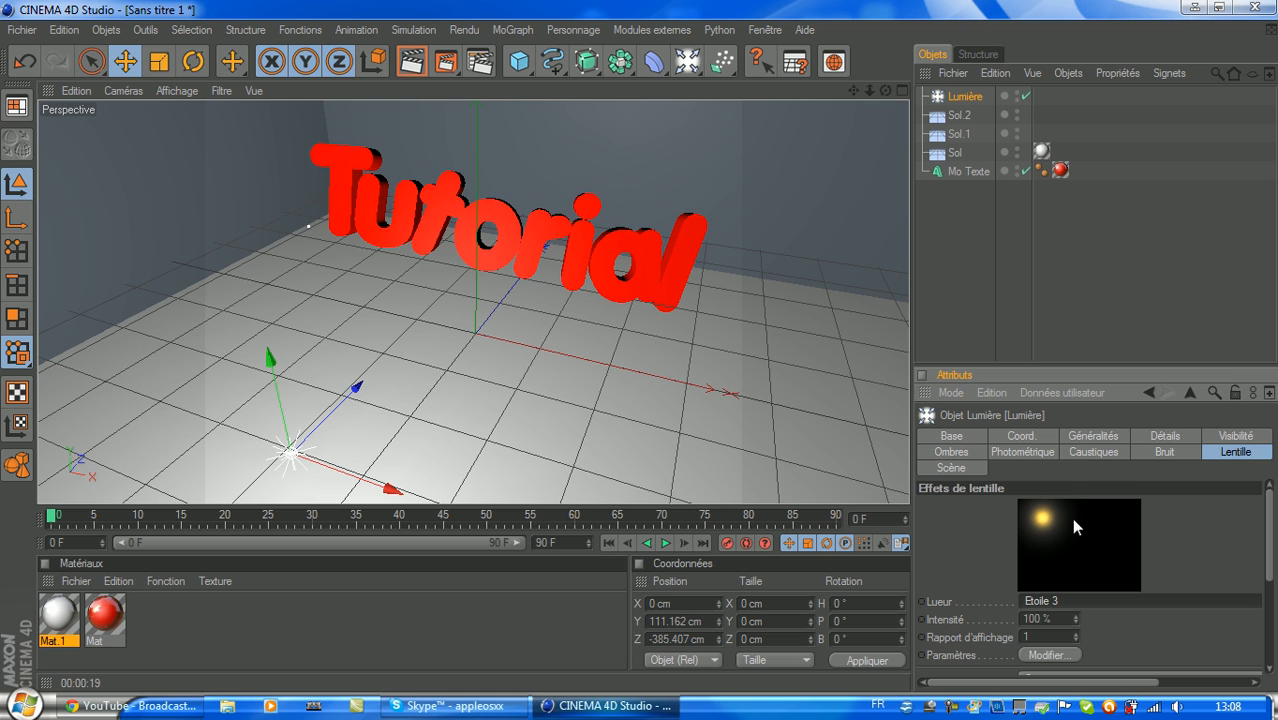
scroll(1090, 546, down, 3)
scroll(1089, 530, up, 2)
Change the light's lens glow to CINEMA 4D v4 and render the view.
click(1100, 600)
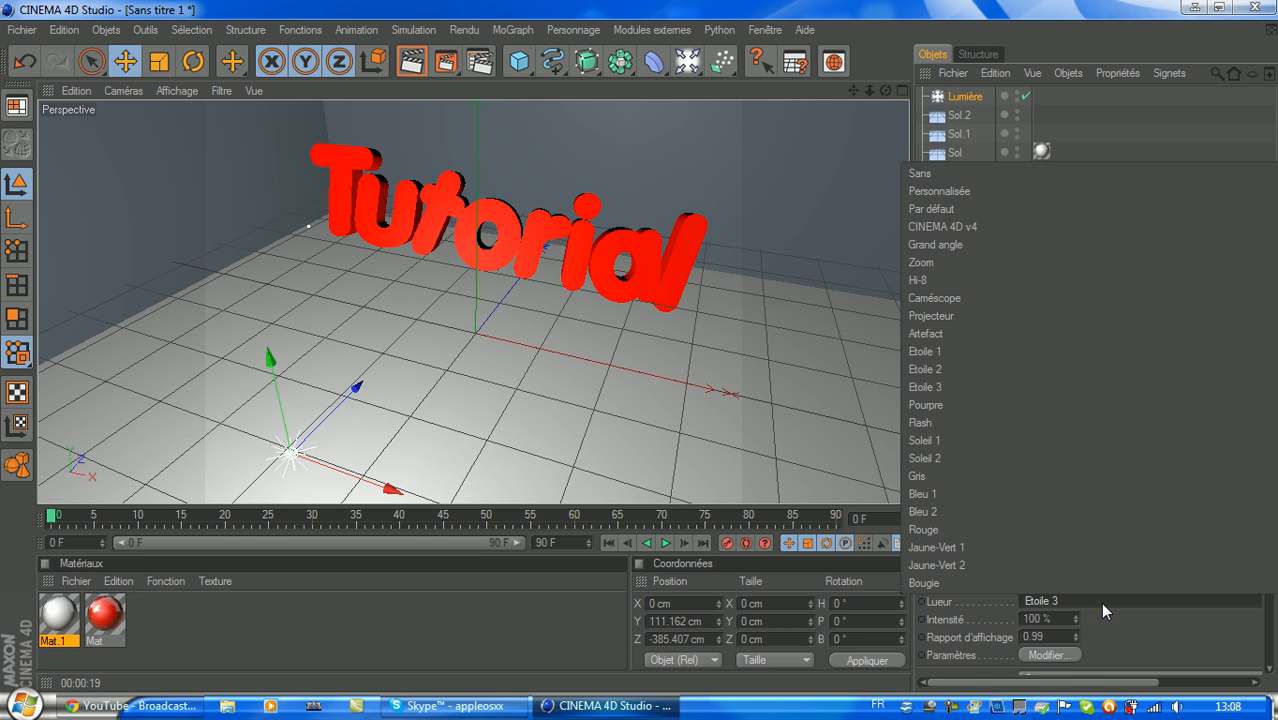
click(1016, 228)
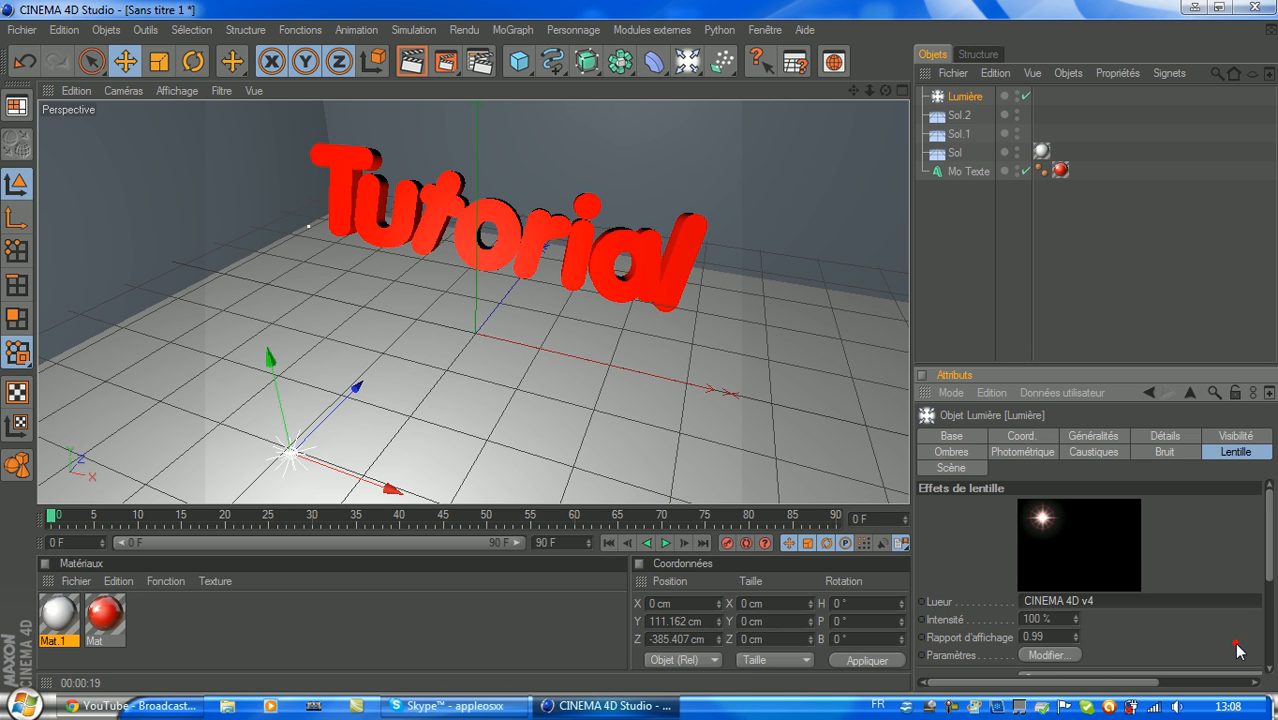
click(410, 61)
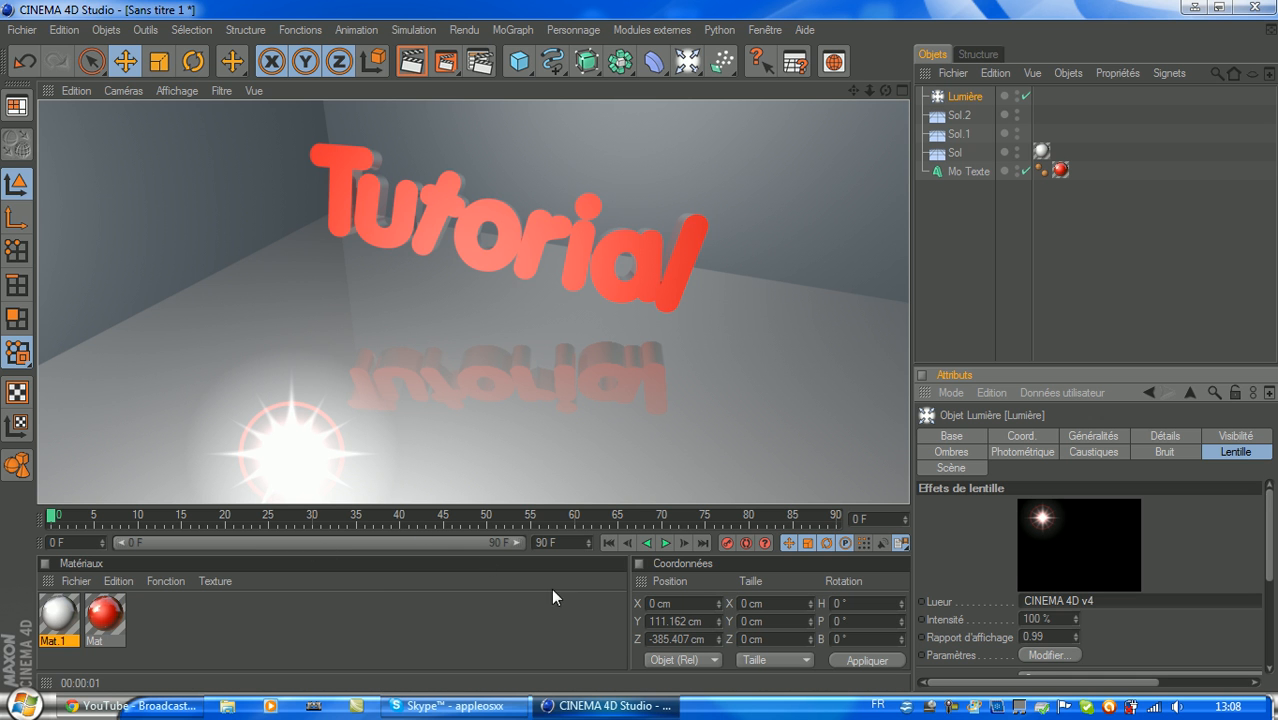
Move the light up and behind the text to about Y 314 cm and Z 183 cm, and render the view.
click(289, 480)
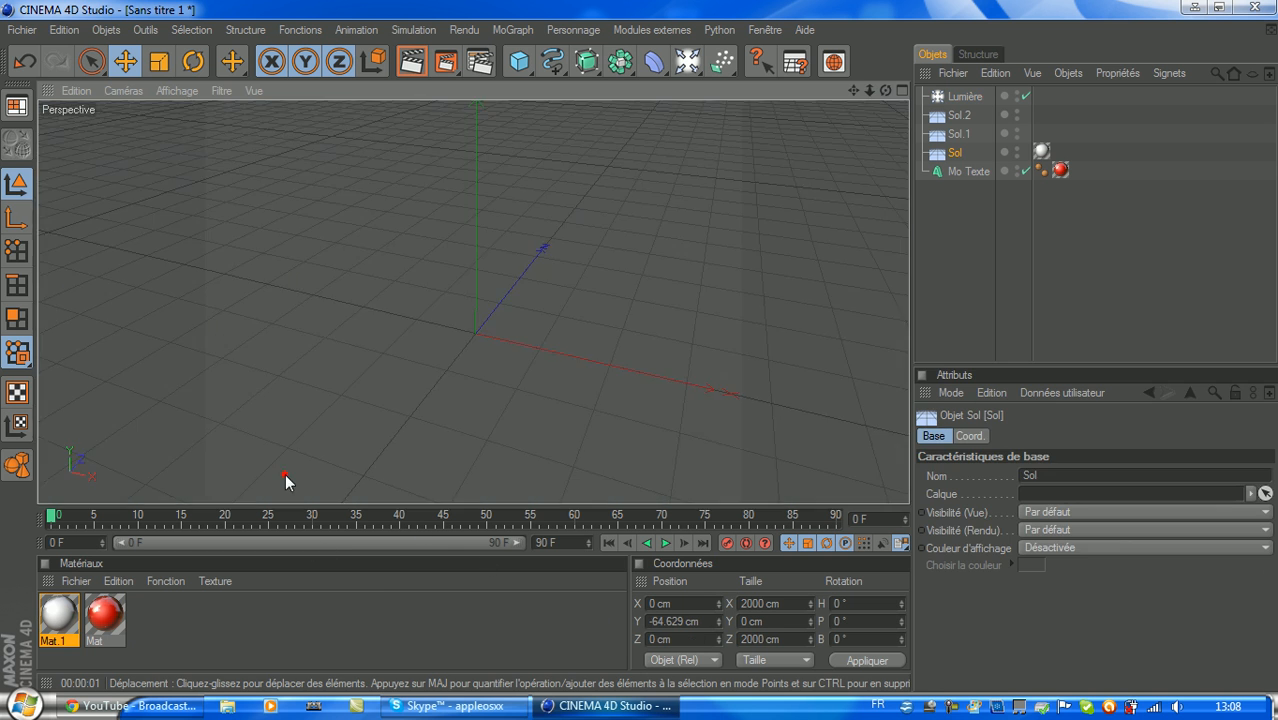
click(280, 457)
mouse_move(281, 416)
mouse_down()
mouse_move(229, 183)
mouse_move(525, 101)
mouse_up()
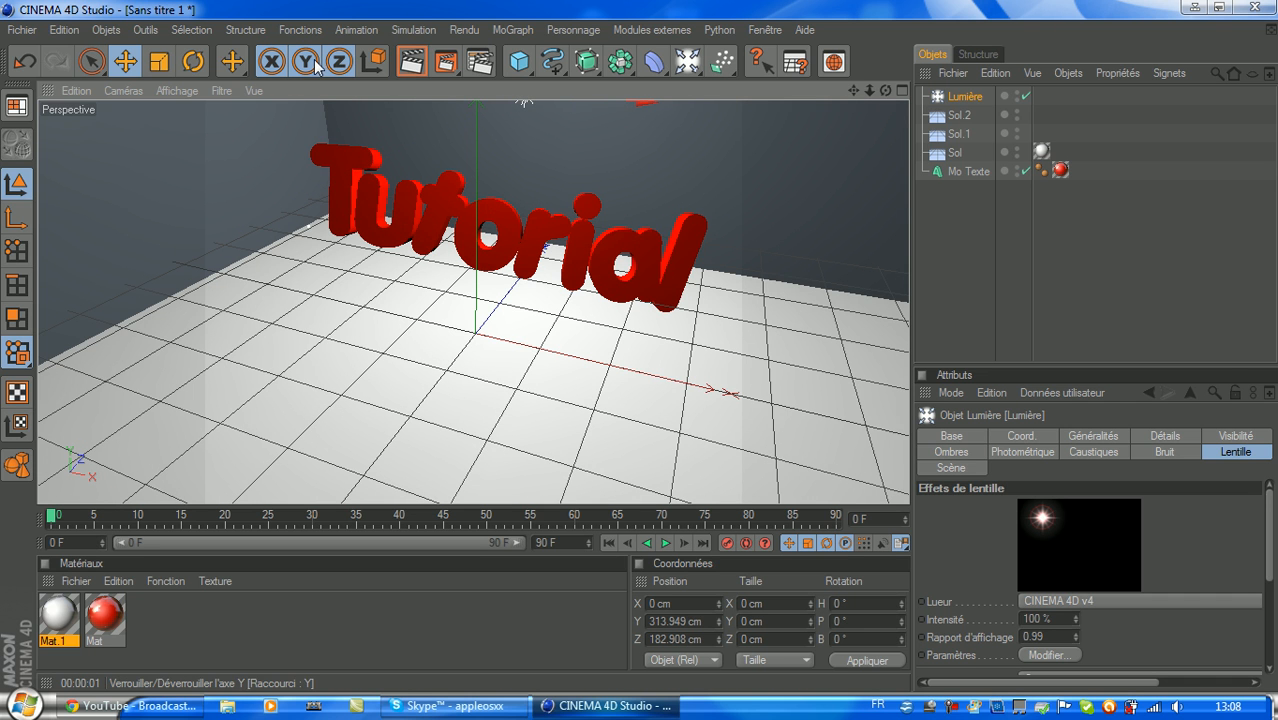
click(411, 61)
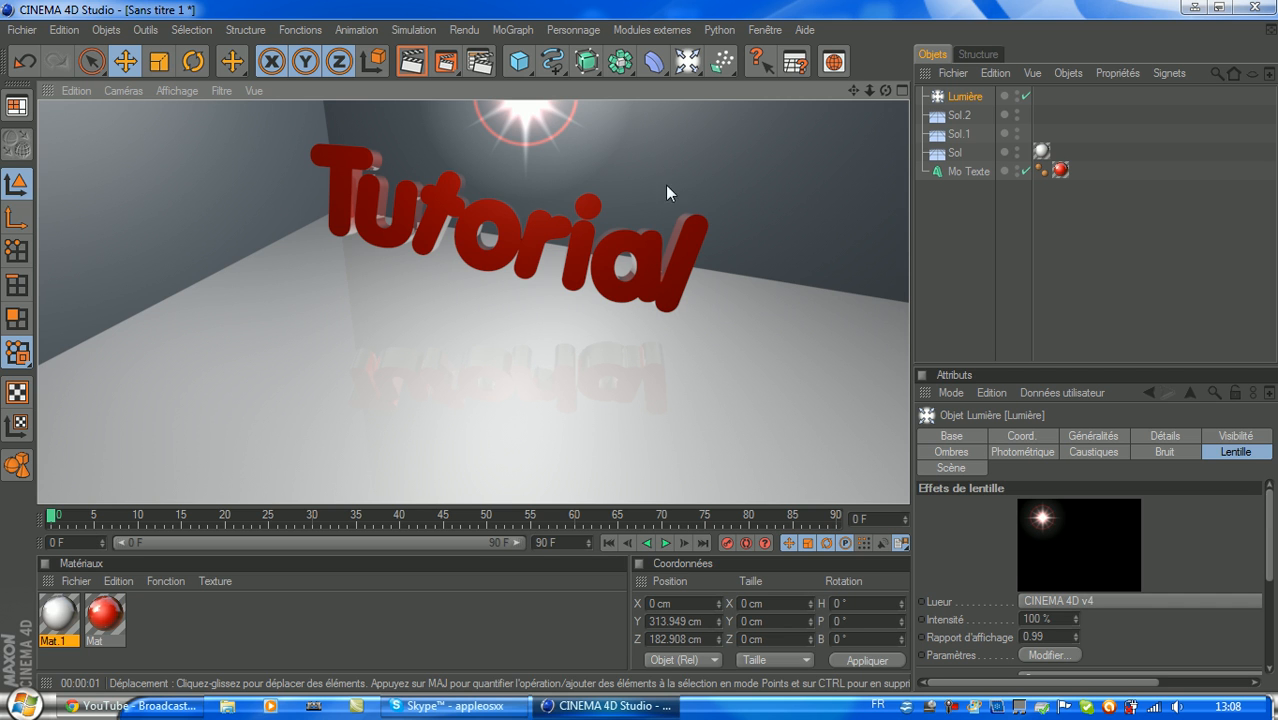
Try to break the Mo Texte object into 12 pieces with Thrausi, and close the Thrausi window.
click(627, 302)
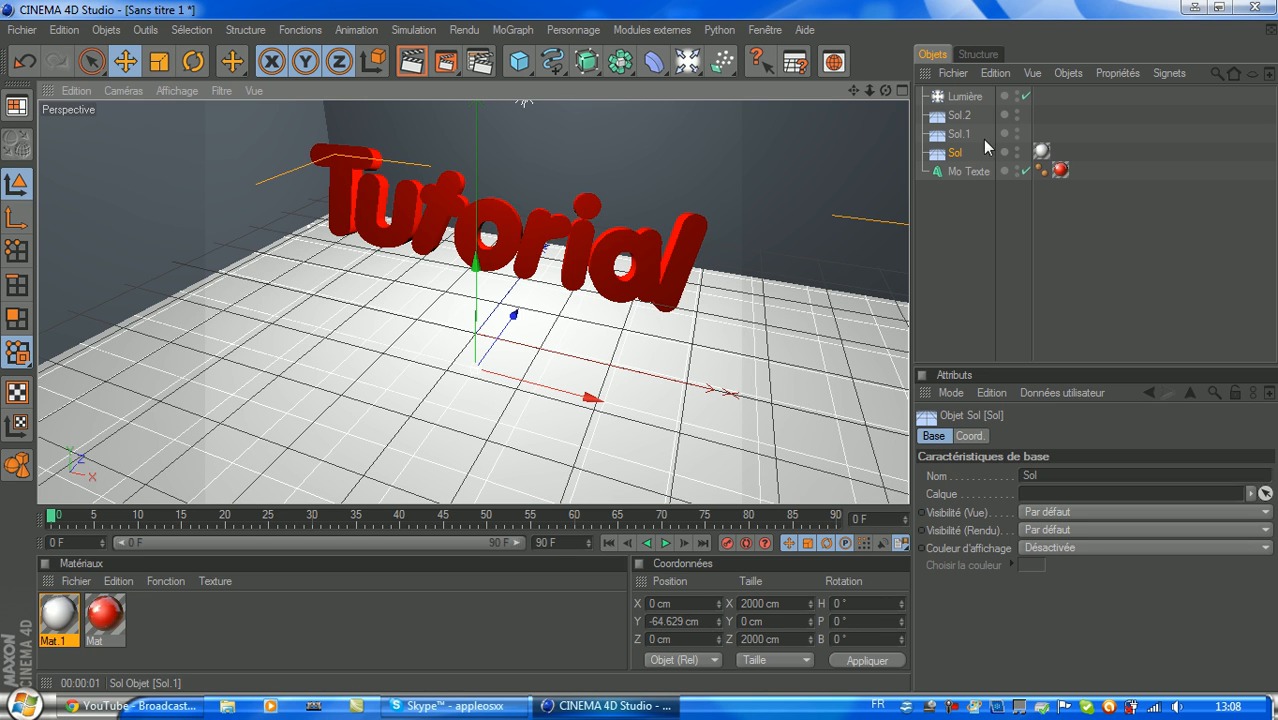
click(653, 31)
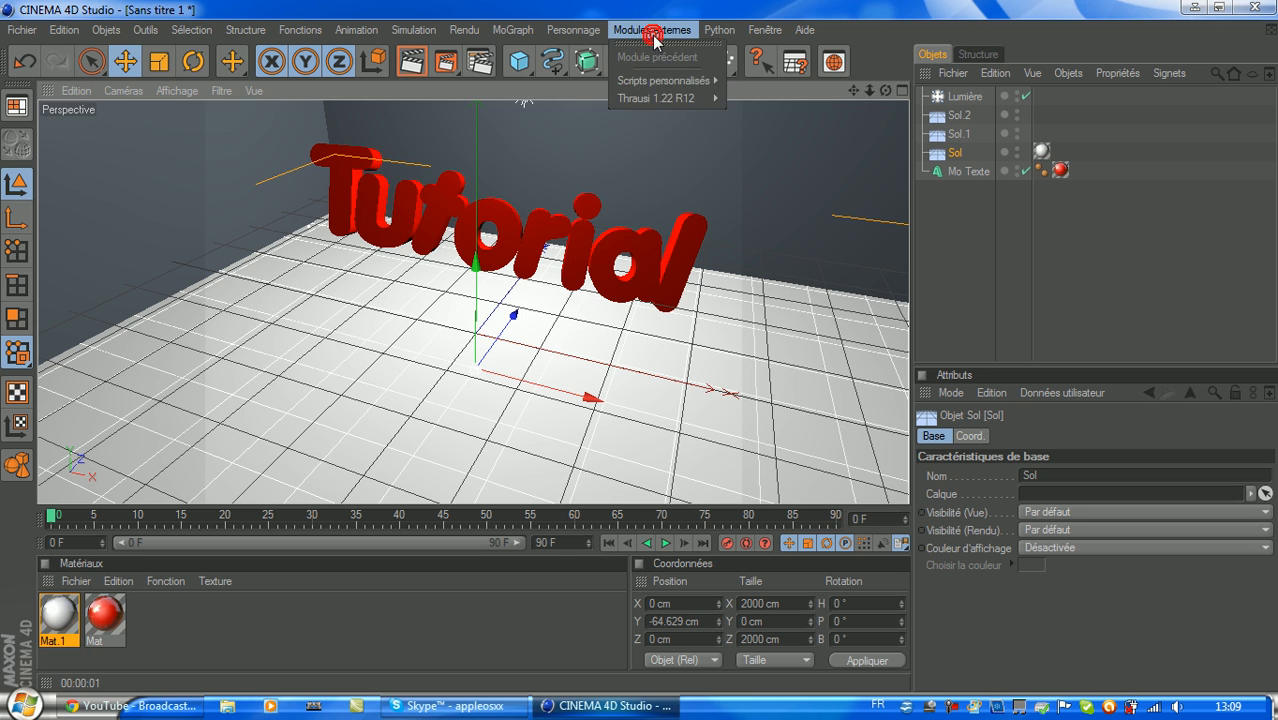
mouse_move(665, 98)
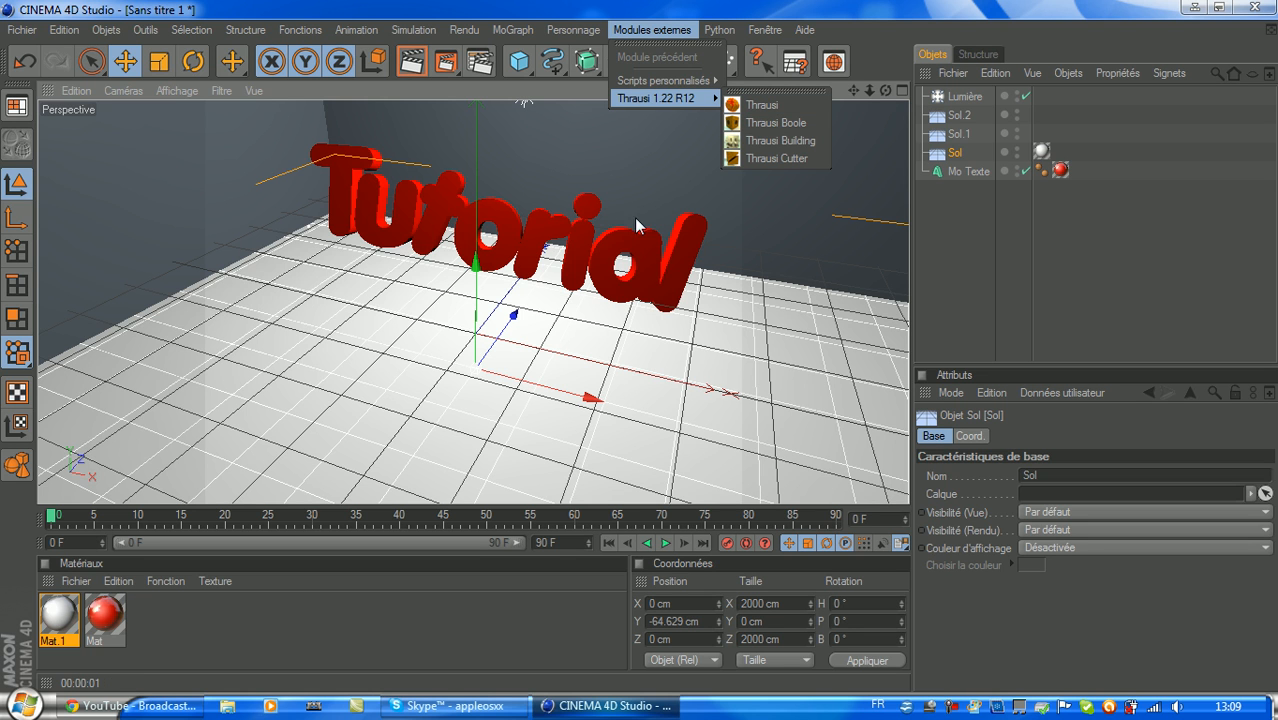
click(551, 233)
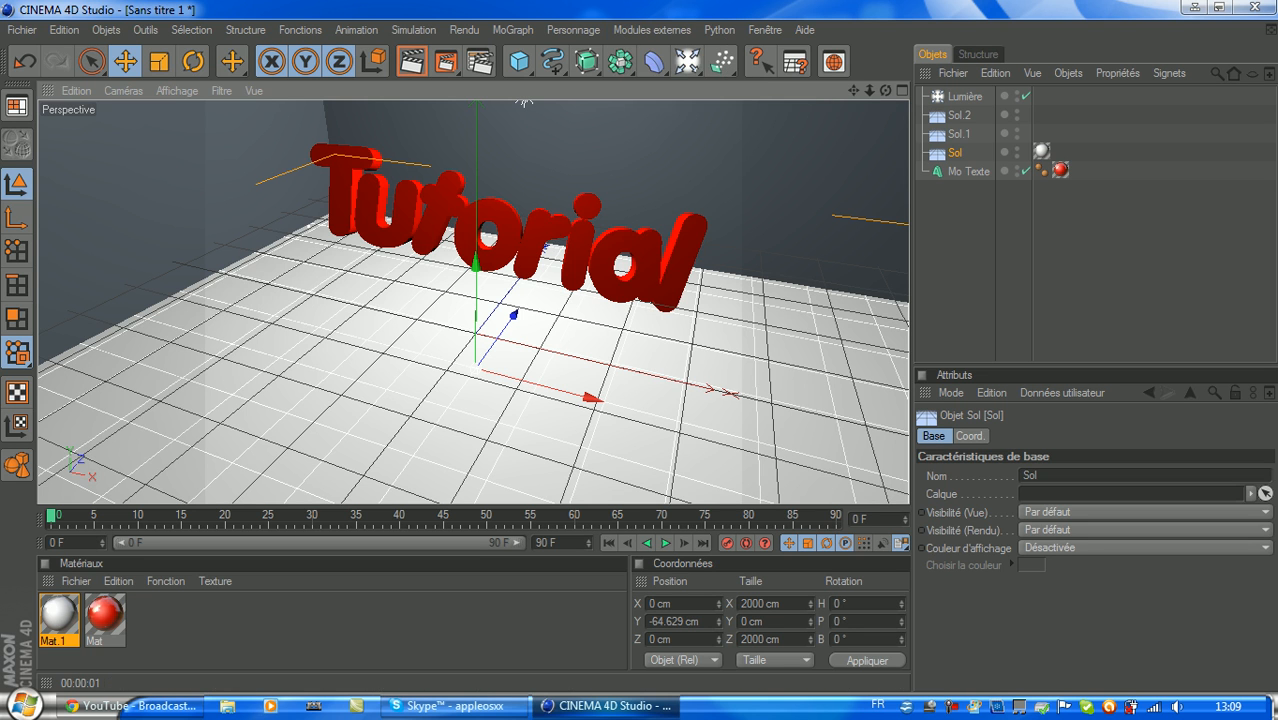
click(966, 172)
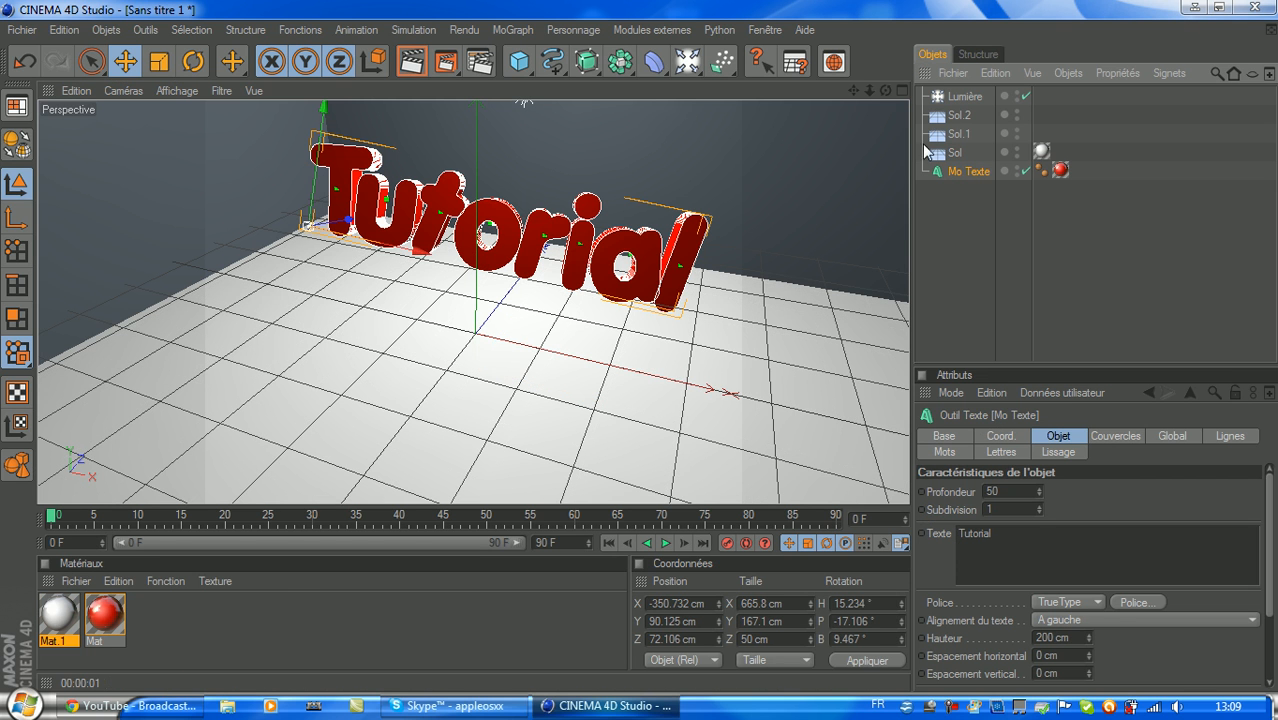
click(686, 35)
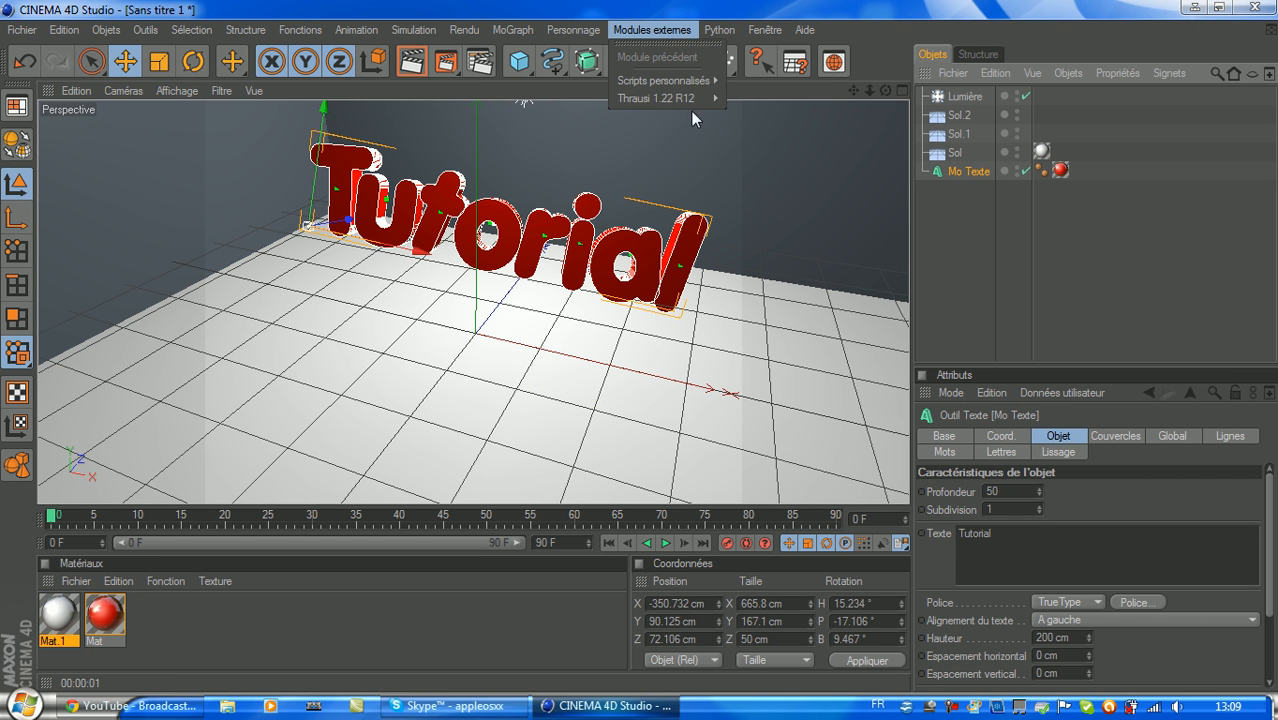
click(813, 98)
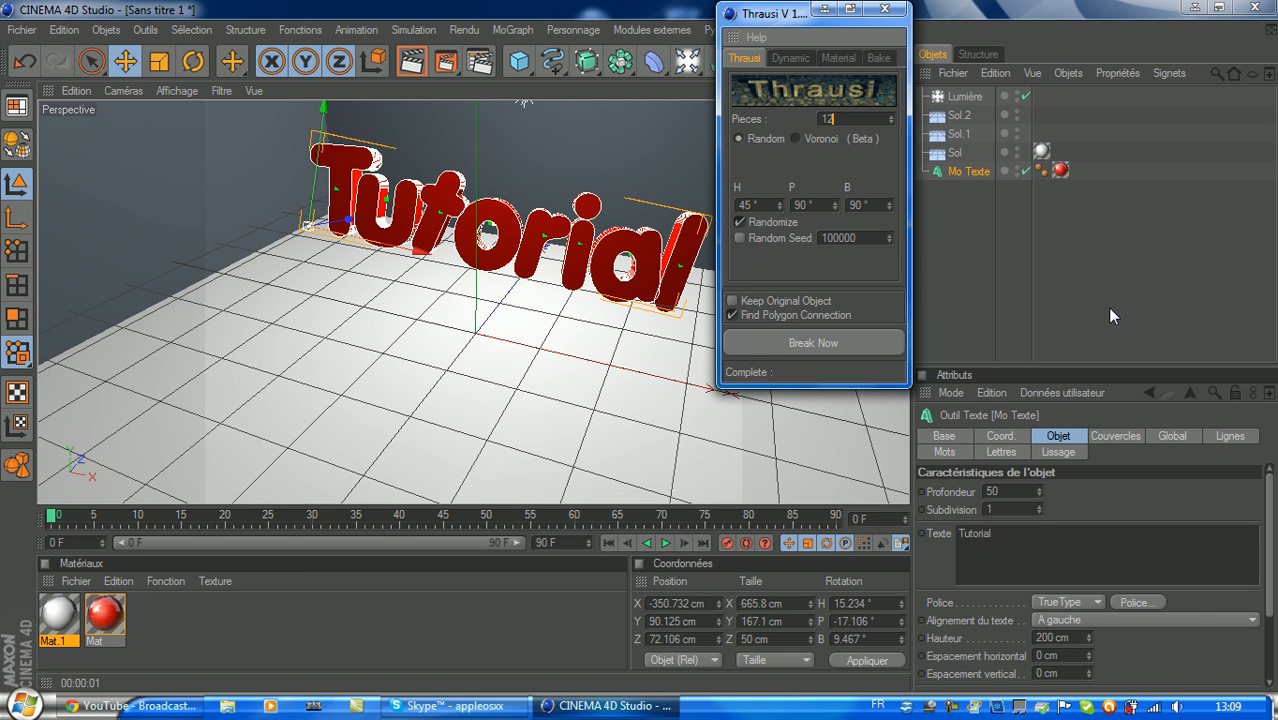
click(824, 342)
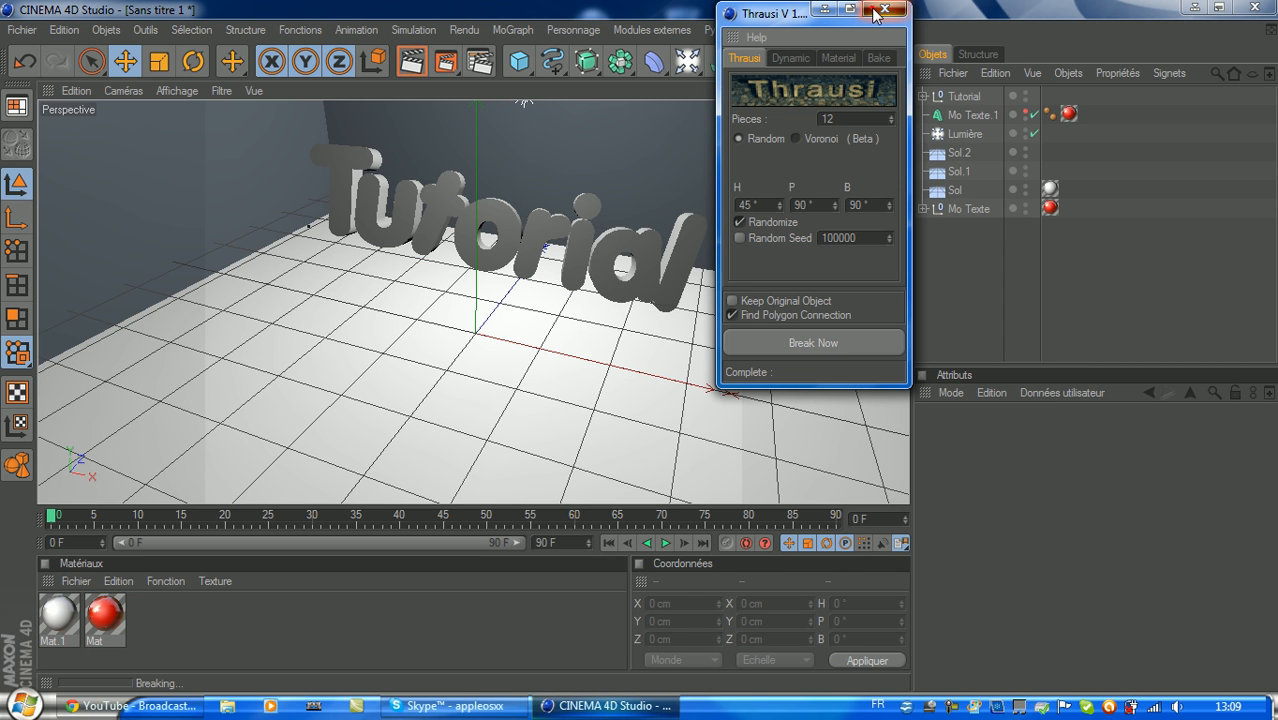
click(883, 10)
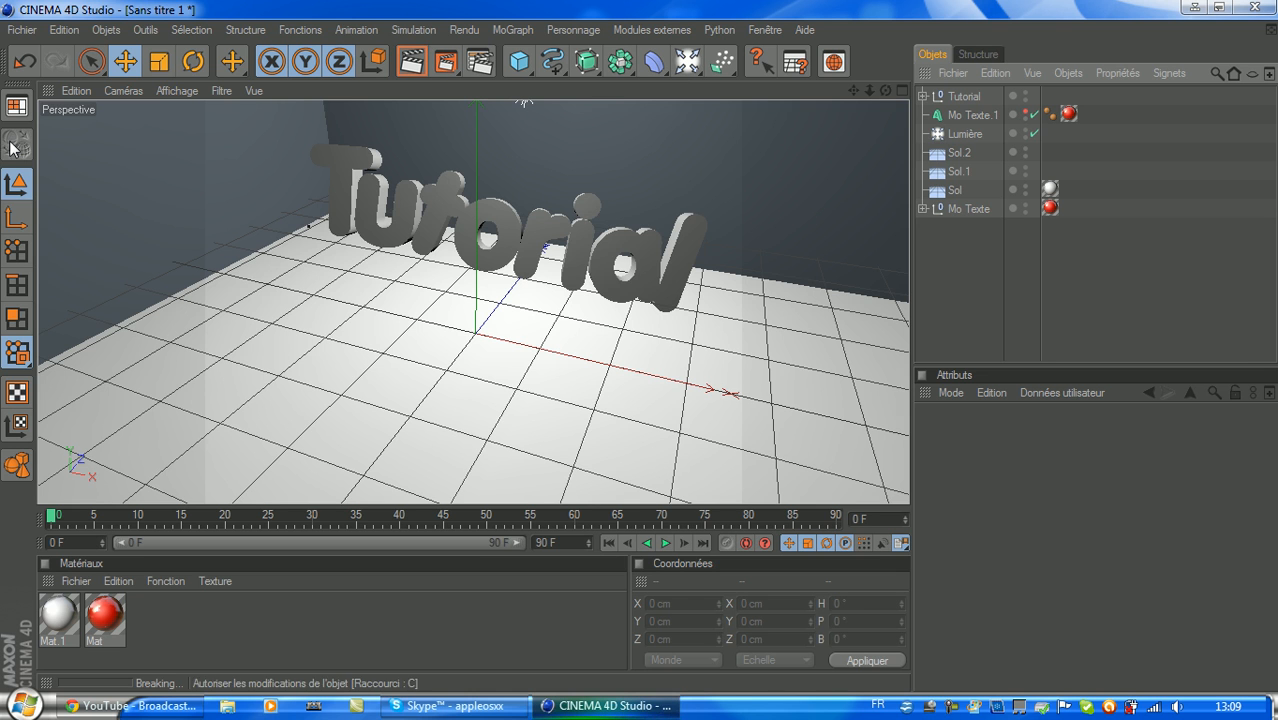
Add a Sphère primitive and raise it to about Y 76 cm above the floor.
click(105, 30)
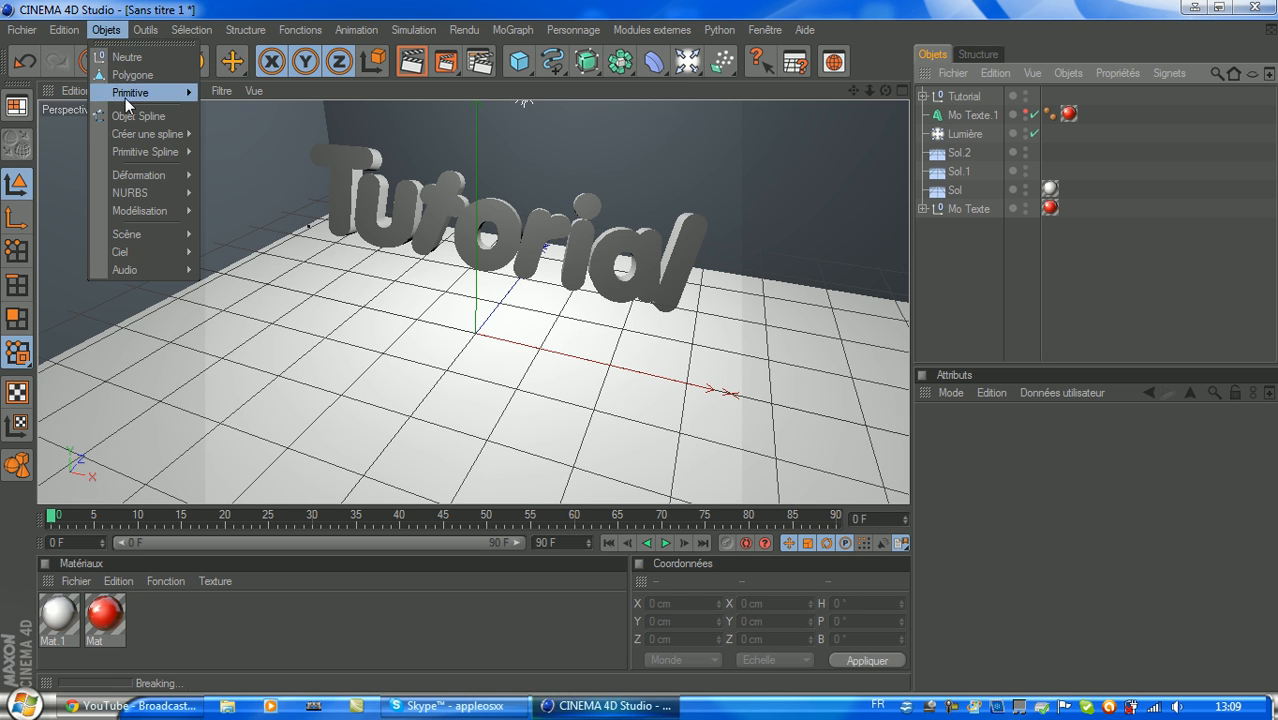
mouse_move(127, 100)
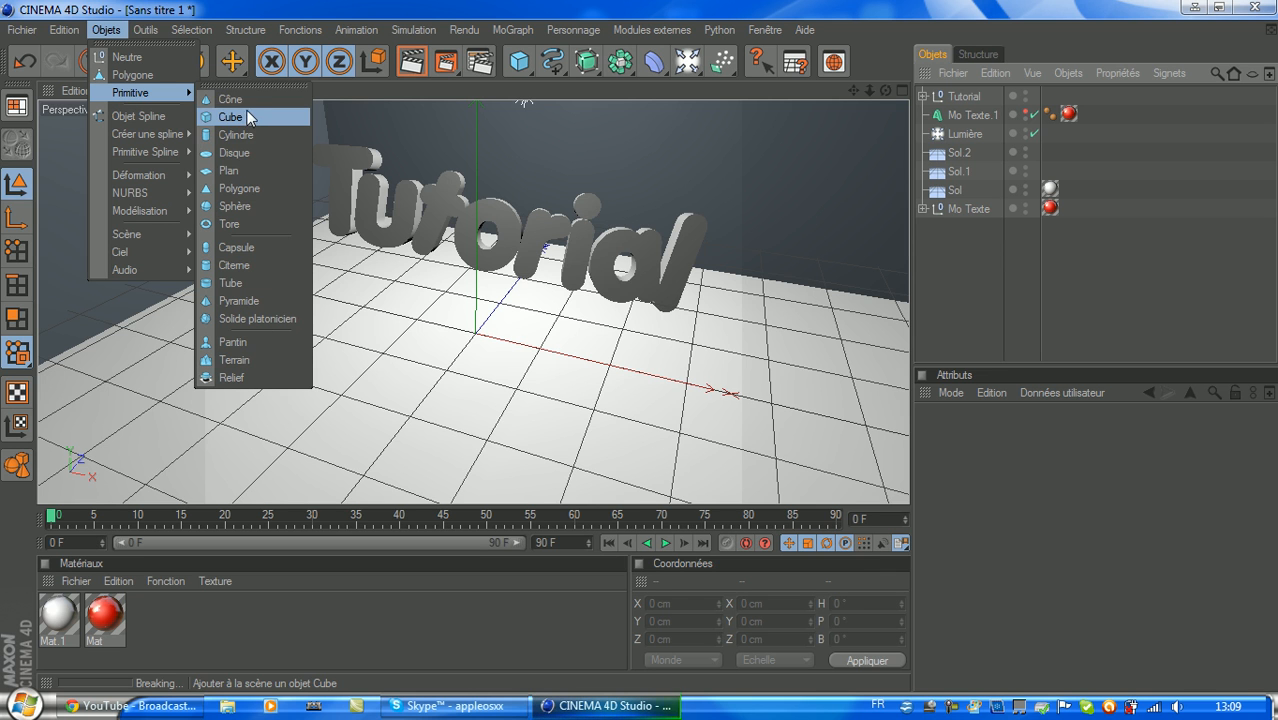
click(234, 206)
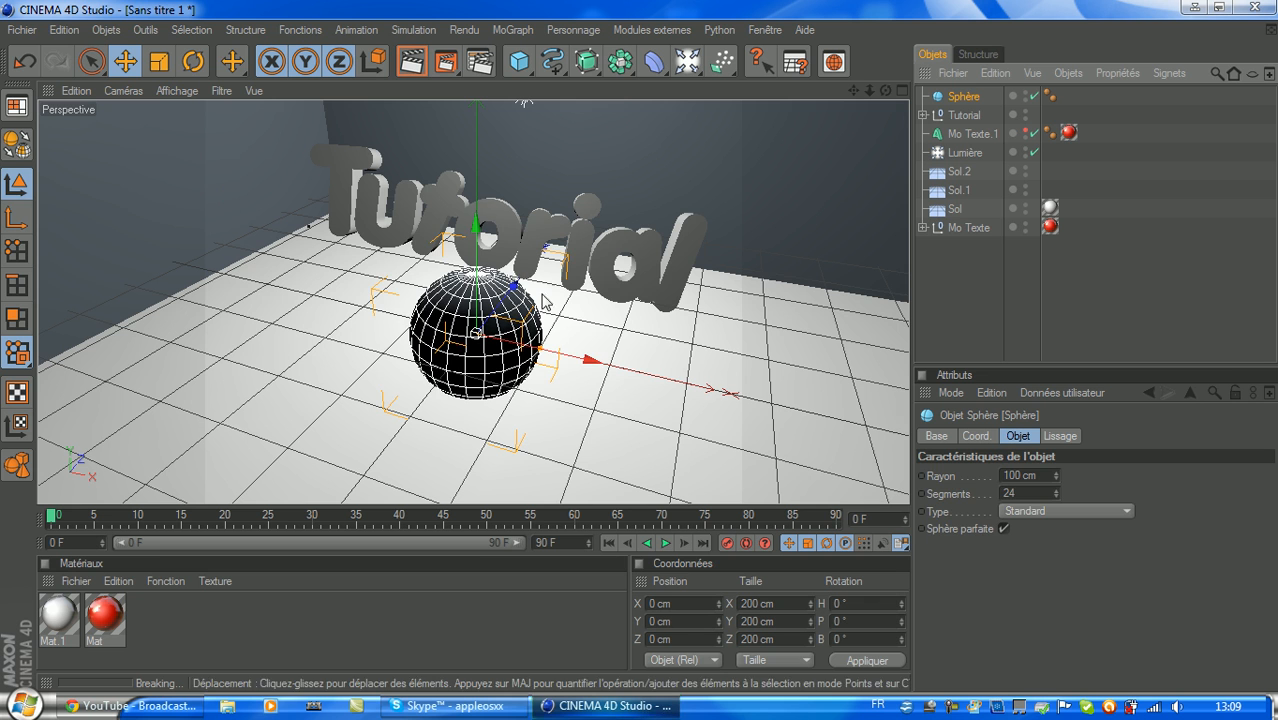
drag(477, 268, 477, 220)
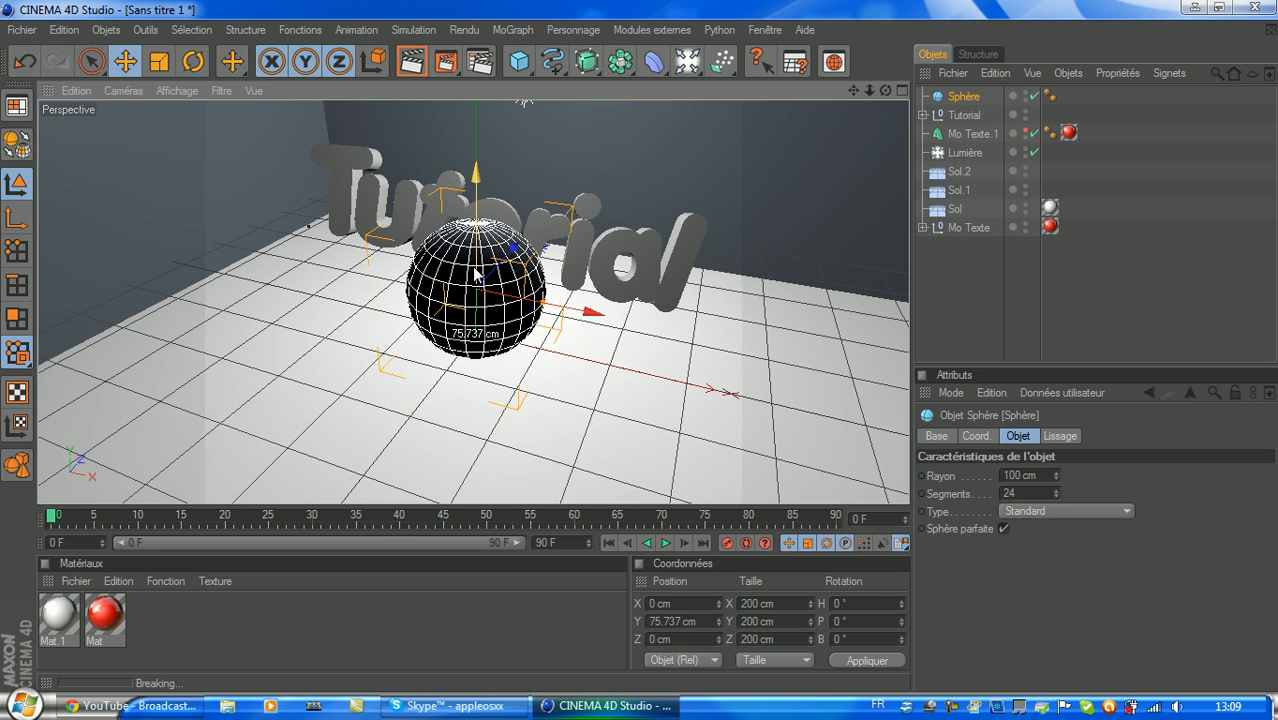
Break the sphere into 15 pieces with Thrausi and close the Thrausi window.
click(667, 30)
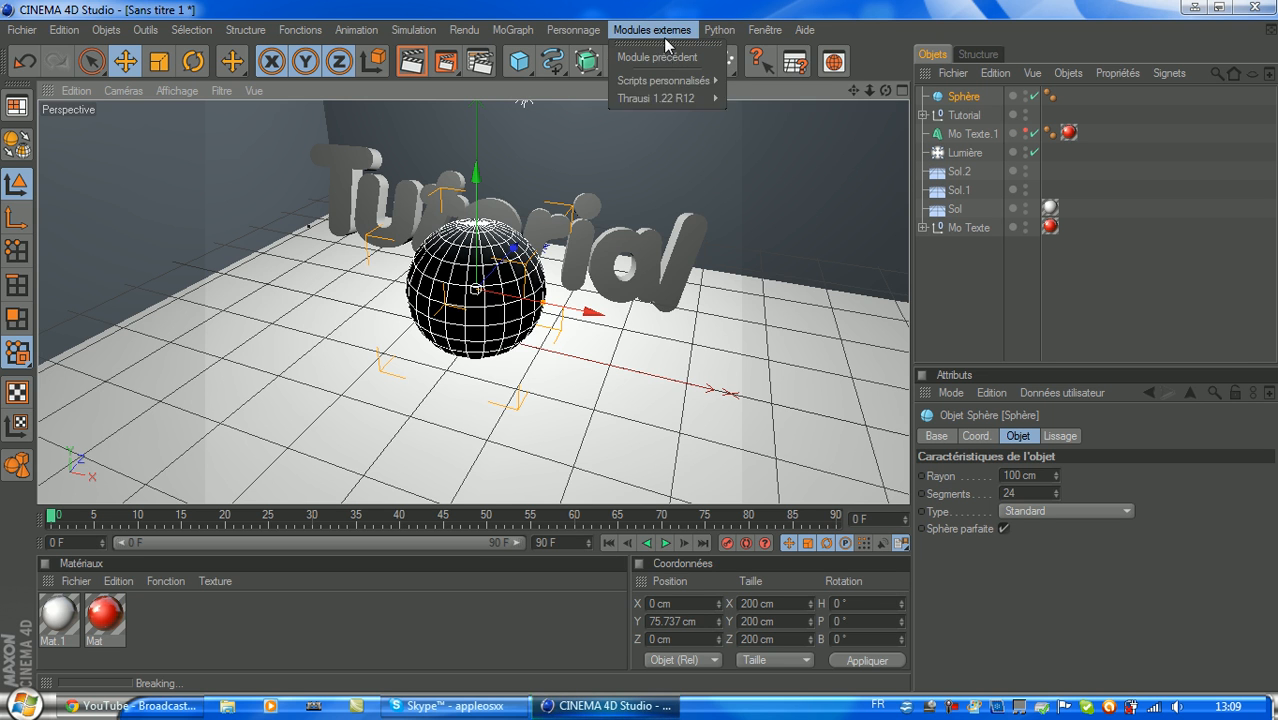
mouse_move(700, 98)
click(750, 106)
text(15)
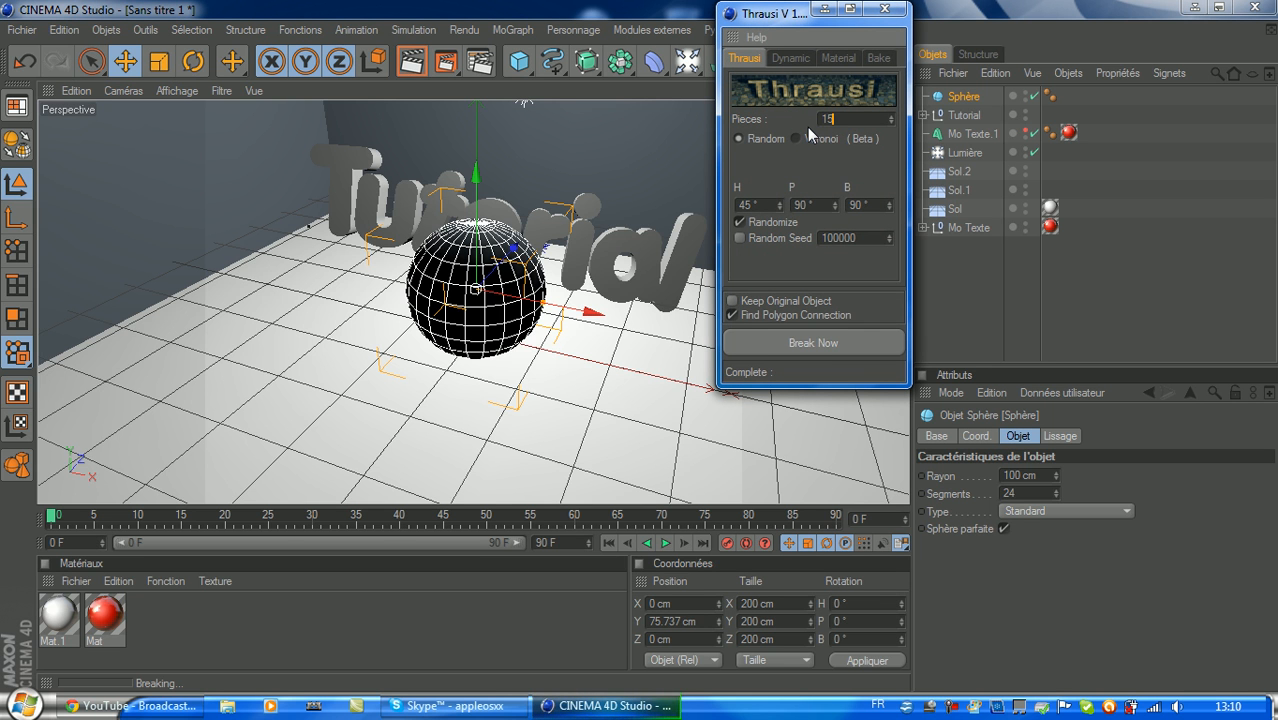
click(848, 352)
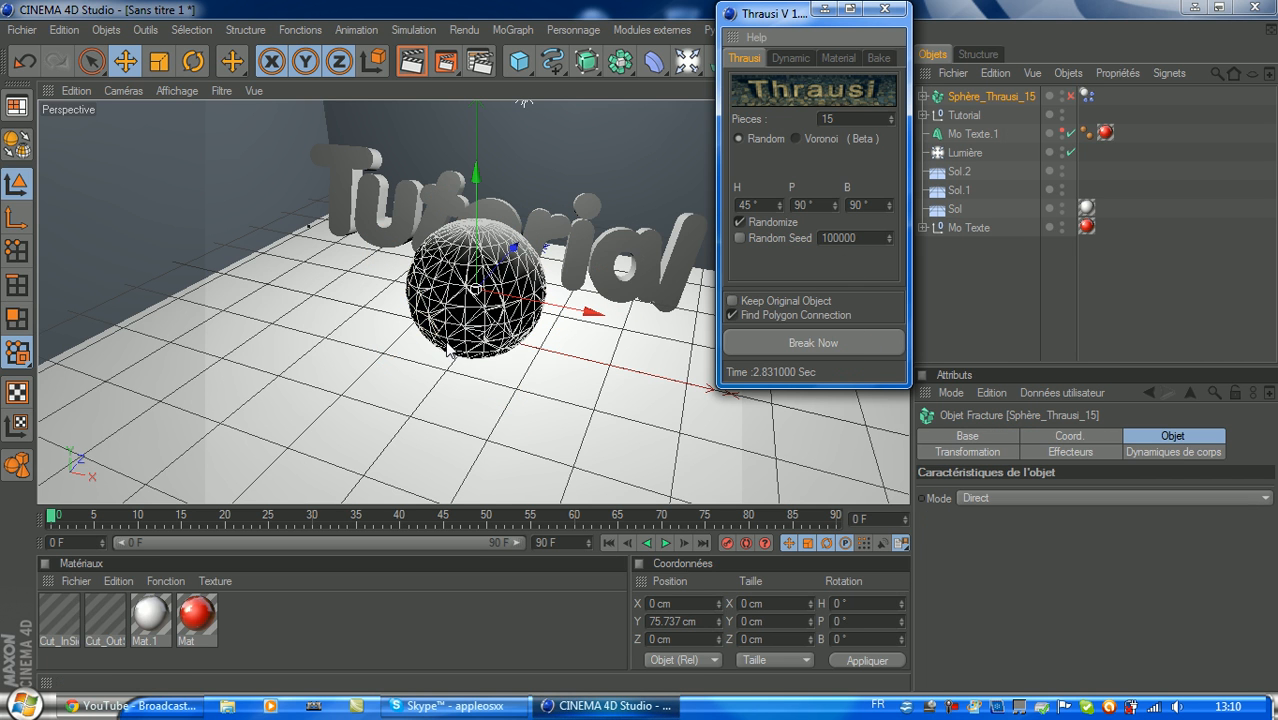
click(884, 8)
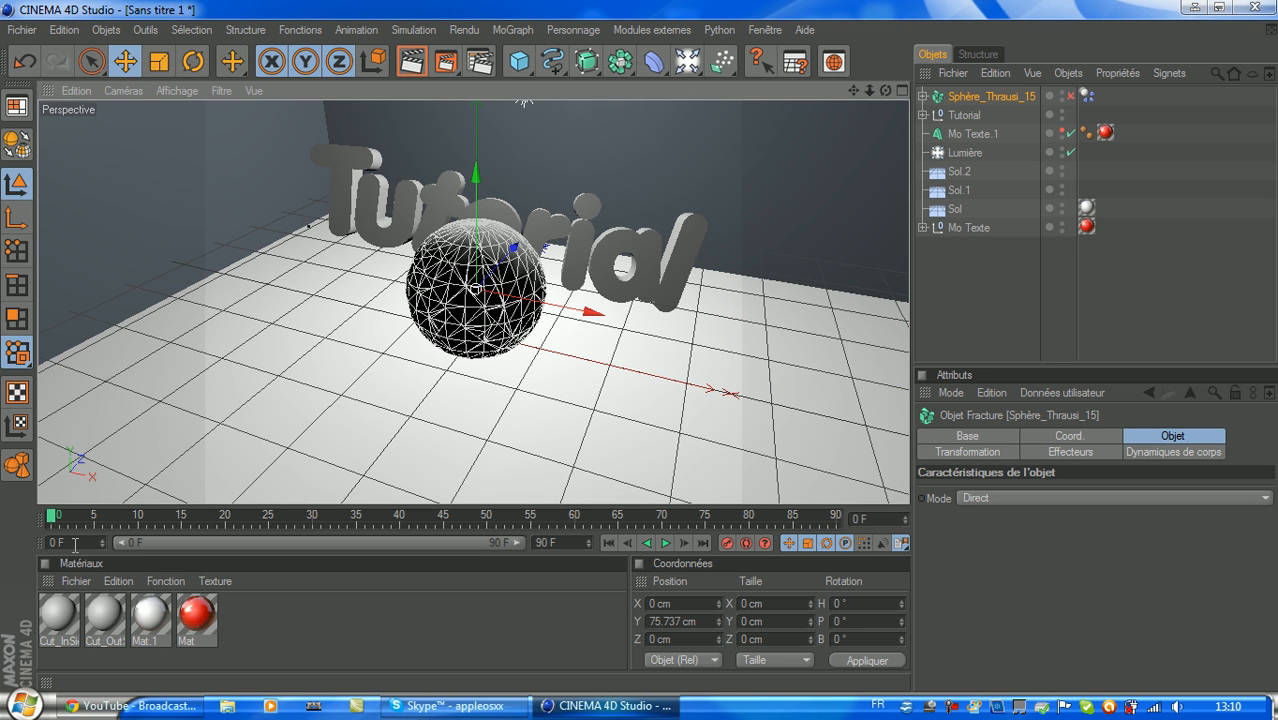
Go to the last frame and advance the animation to test how the broken sphere falls.
click(704, 542)
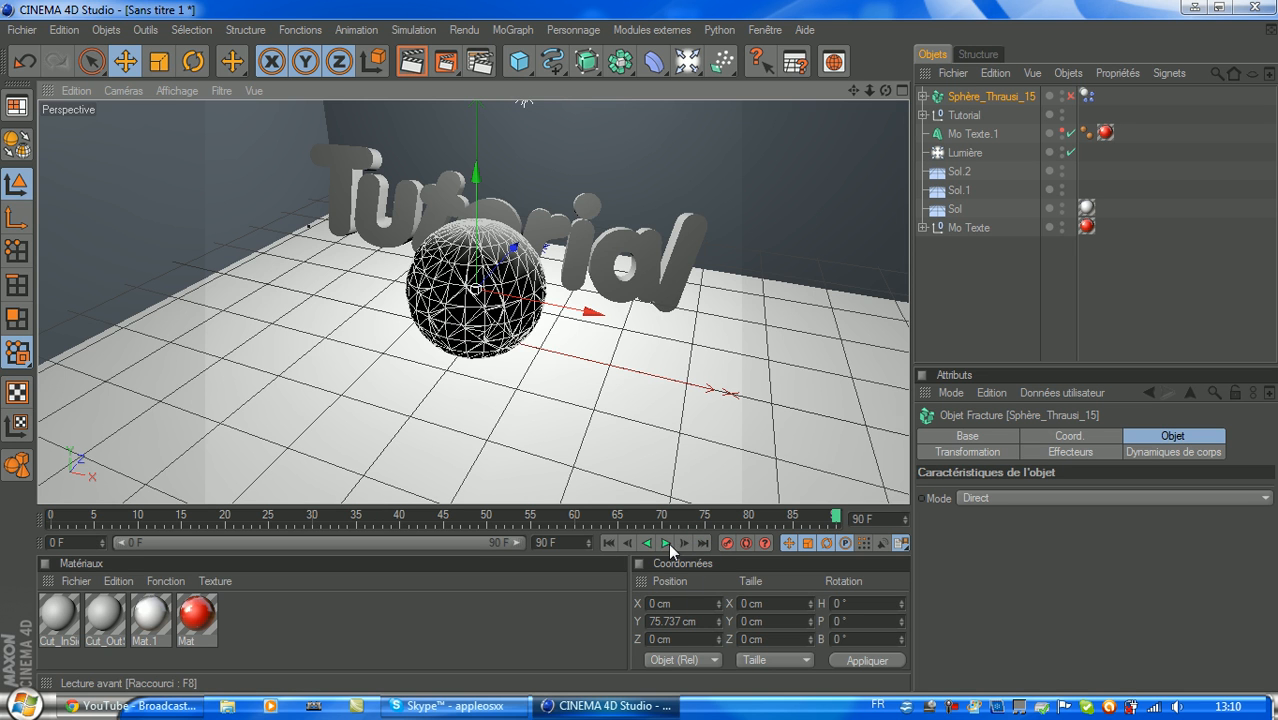
click(682, 542)
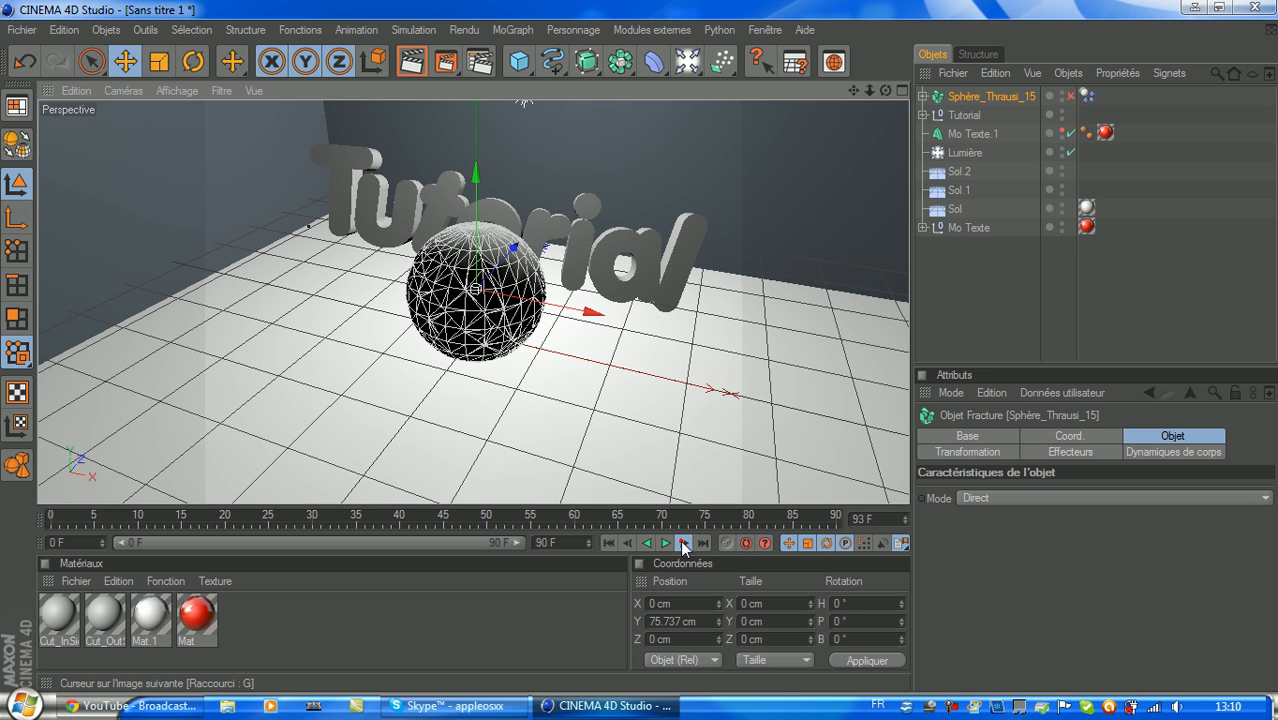
Give the floor object Sol a collision property from Propriétés Dynamiques.
click(603, 432)
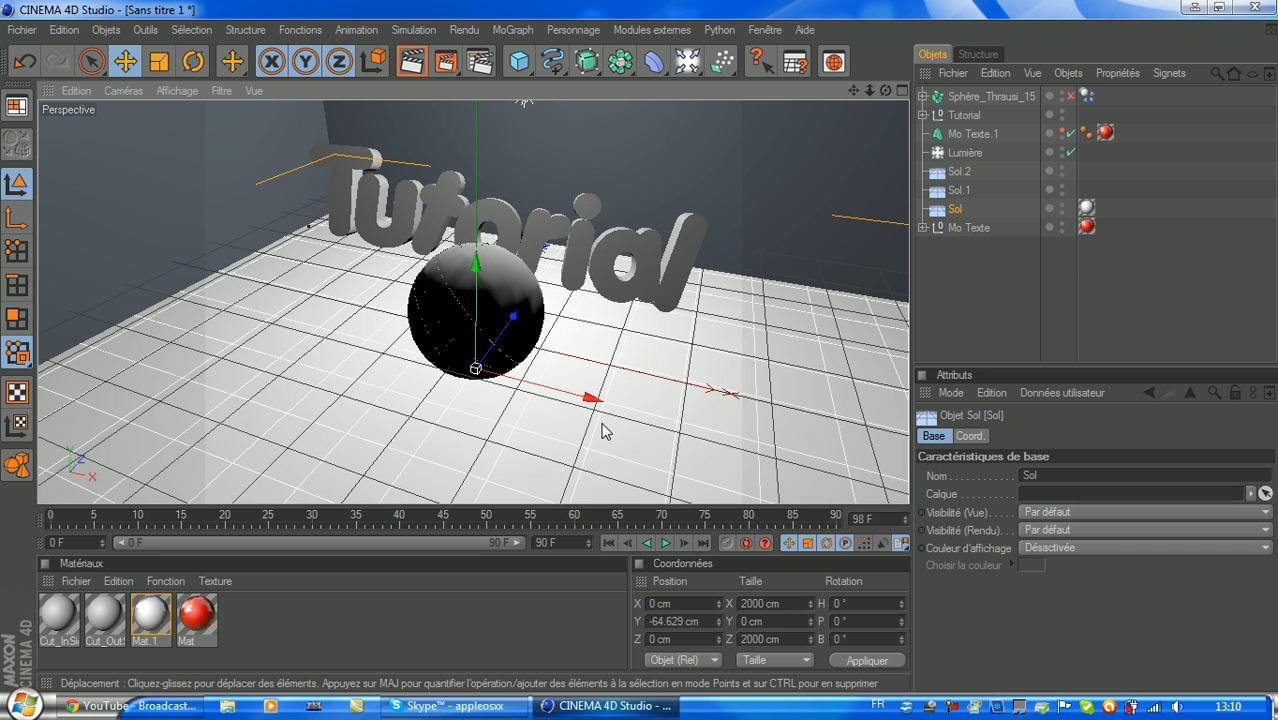
right_click(1001, 205)
mouse_move(1088, 131)
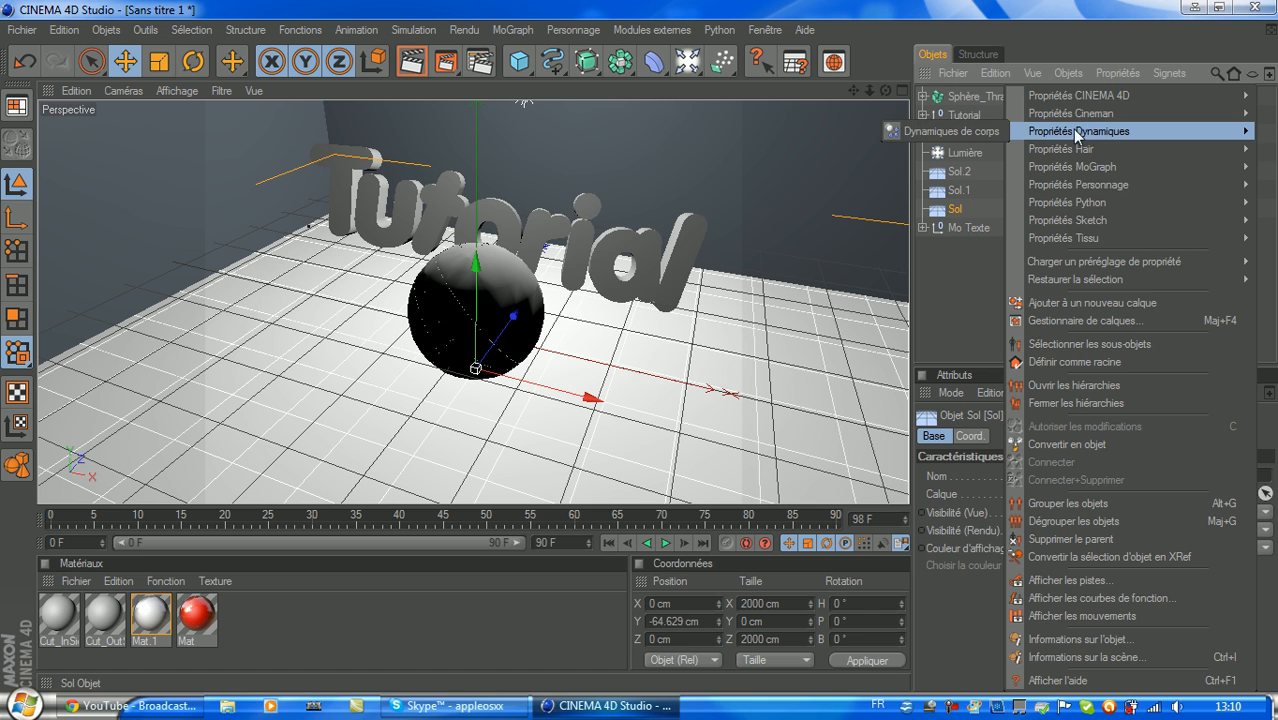
click(980, 133)
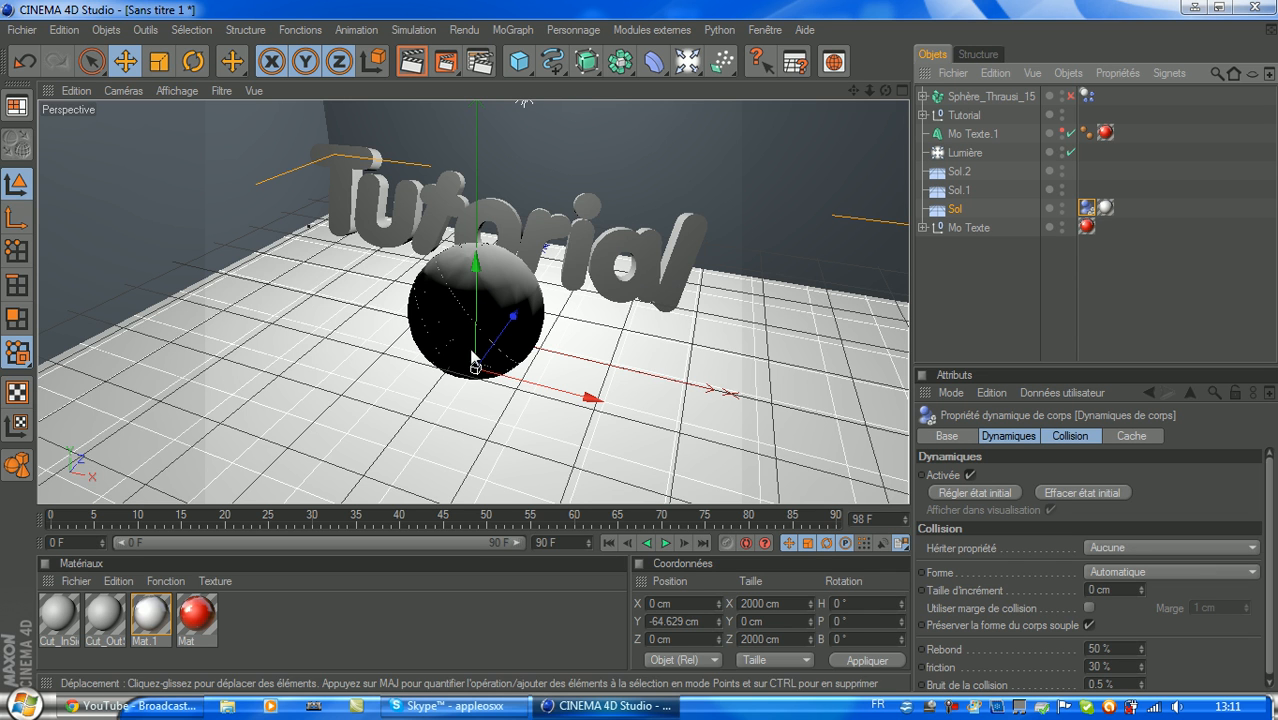
Advance the animation frame by frame to 118 F to simulate the sphere shattering on the floor.
click(685, 542)
click(685, 542)
click(685, 542)
click(685, 542)
click(685, 542)
click(685, 542)
click(685, 542)
click(685, 542)
click(685, 542)
click(685, 542)
click(685, 542)
click(685, 542)
click(685, 542)
click(685, 542)
click(685, 542)
click(685, 542)
click(685, 542)
click(685, 542)
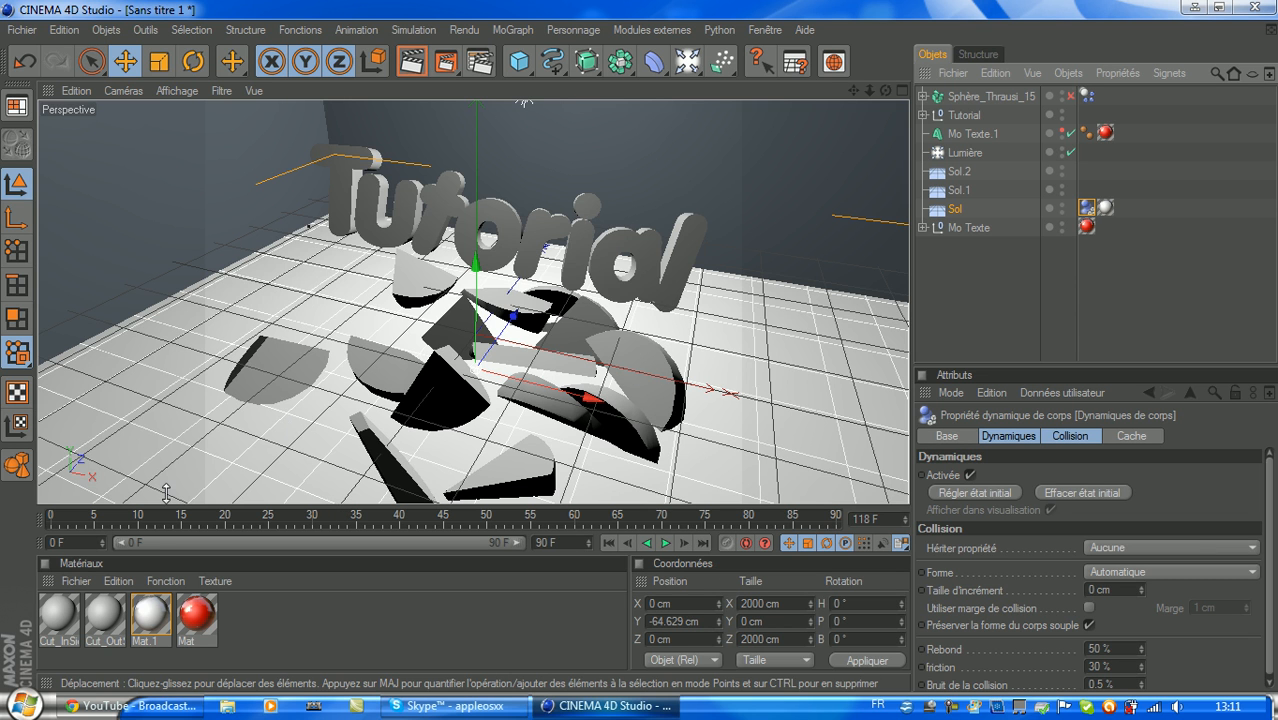
Set the Réflexion colour of the Cut_InSide material to green (R 72, V 255, B 0).
double_click(60, 615)
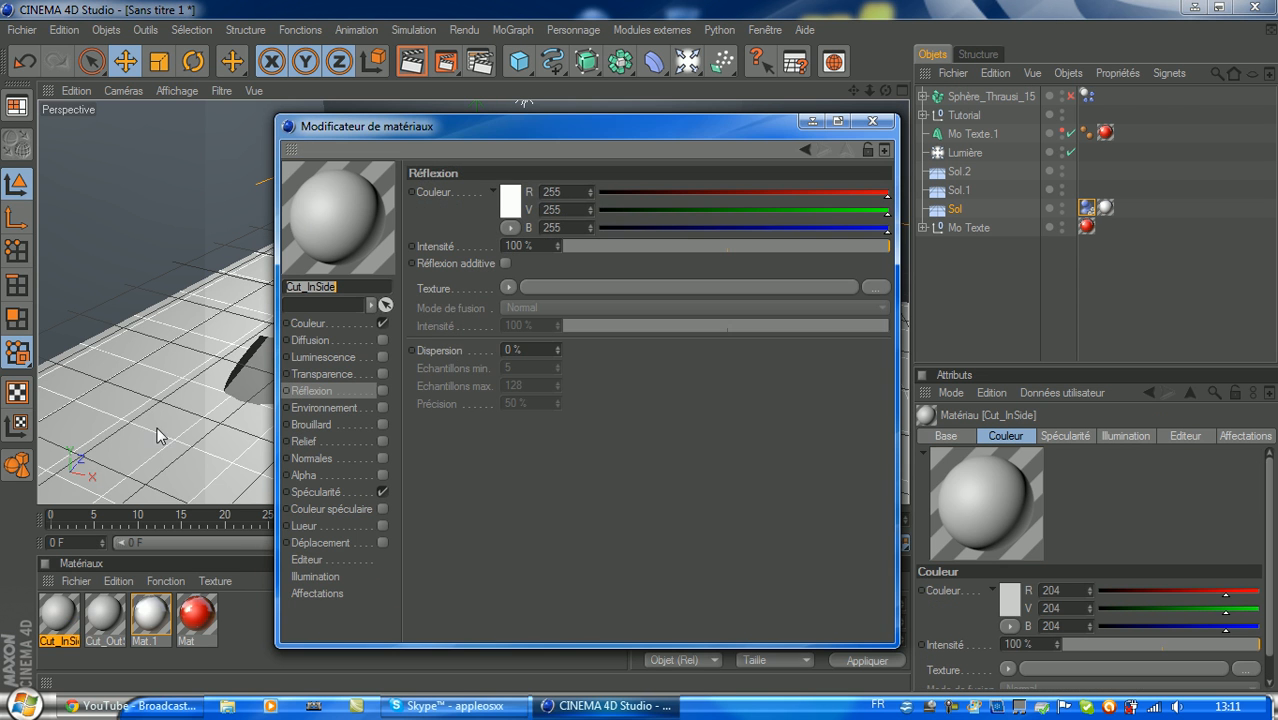
click(514, 204)
drag(510, 205, 636, 88)
click(523, 130)
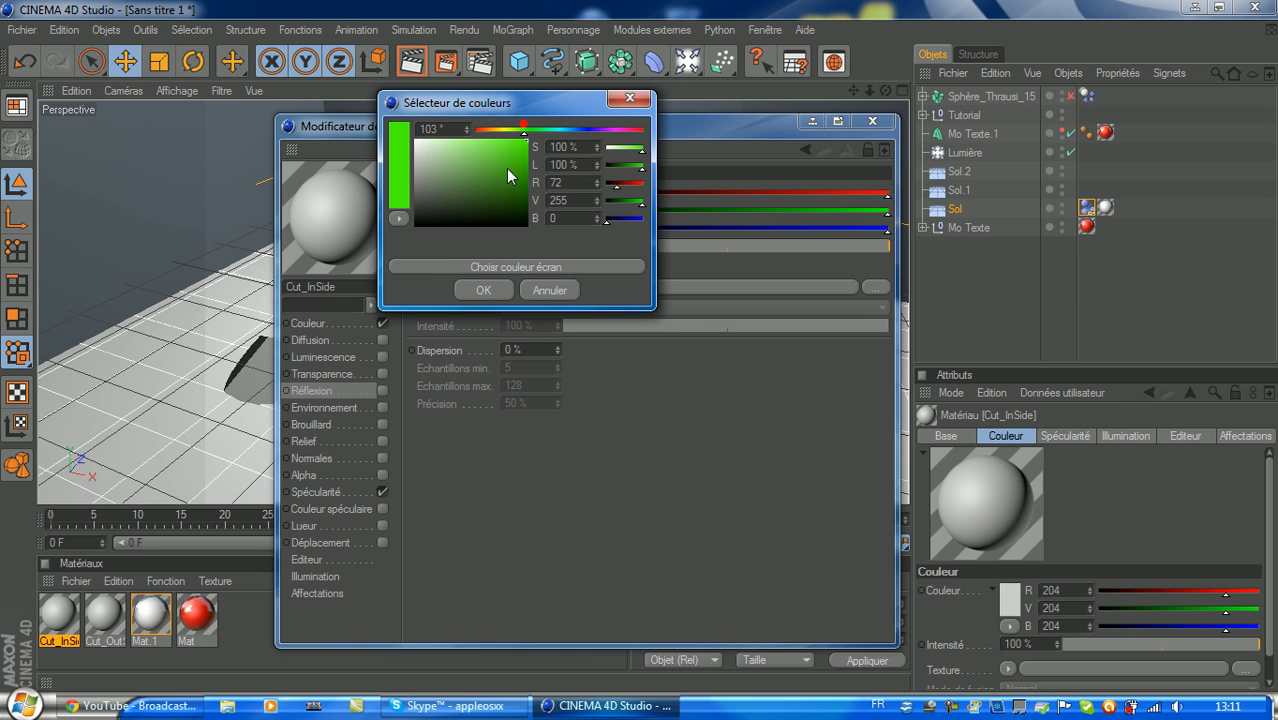
click(480, 289)
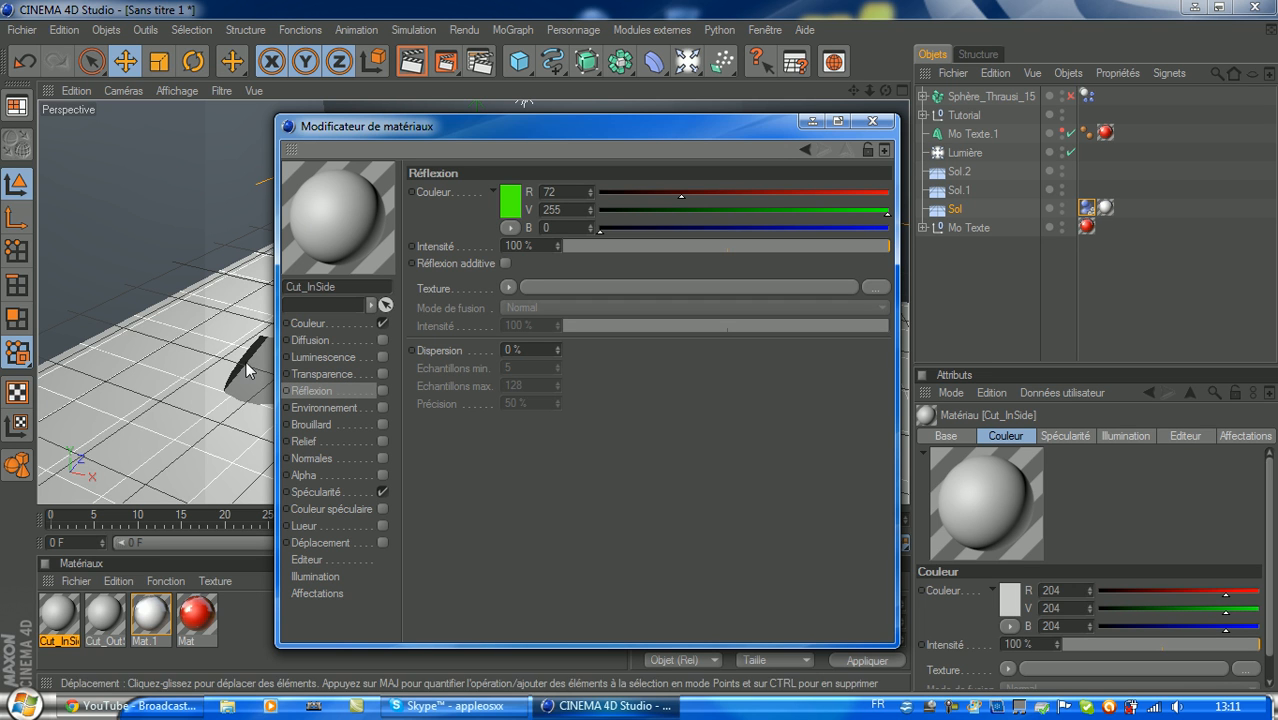
Set the Couleur channel of the Cut_InSide material to green (R 38, V 255, B 0) and close the material editor.
click(310, 322)
click(504, 204)
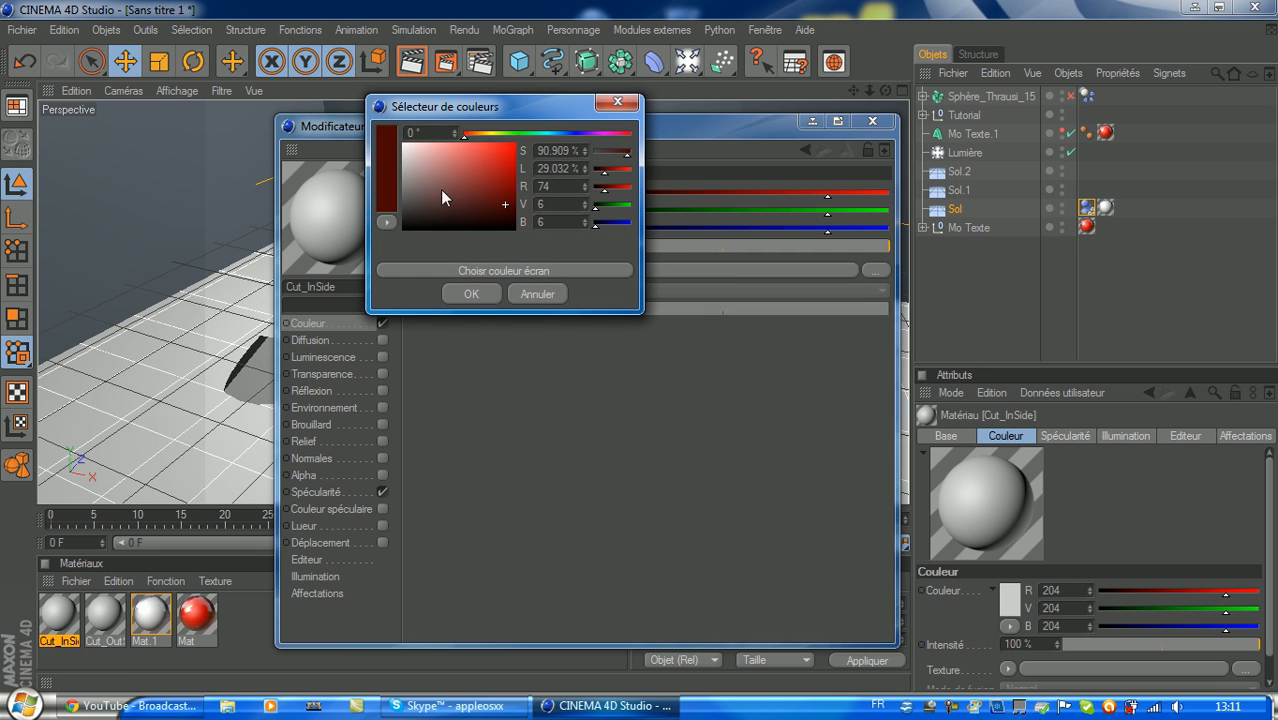
click(518, 138)
click(462, 184)
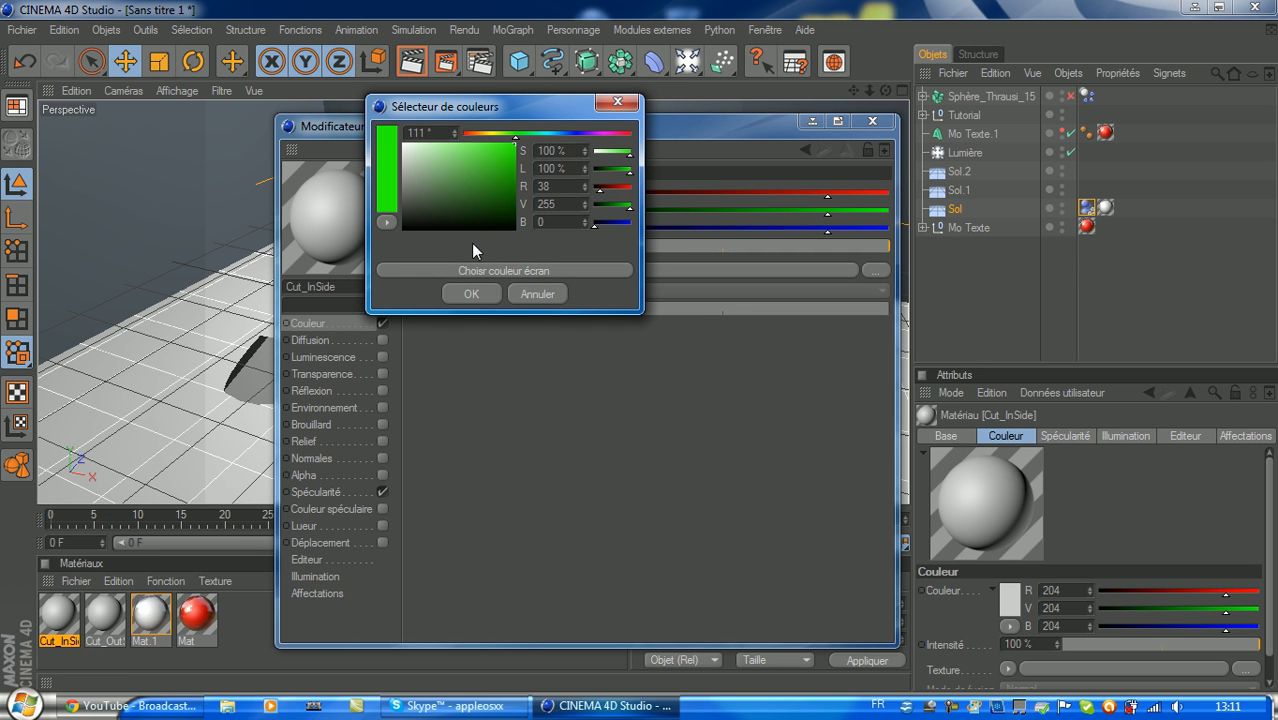
click(470, 294)
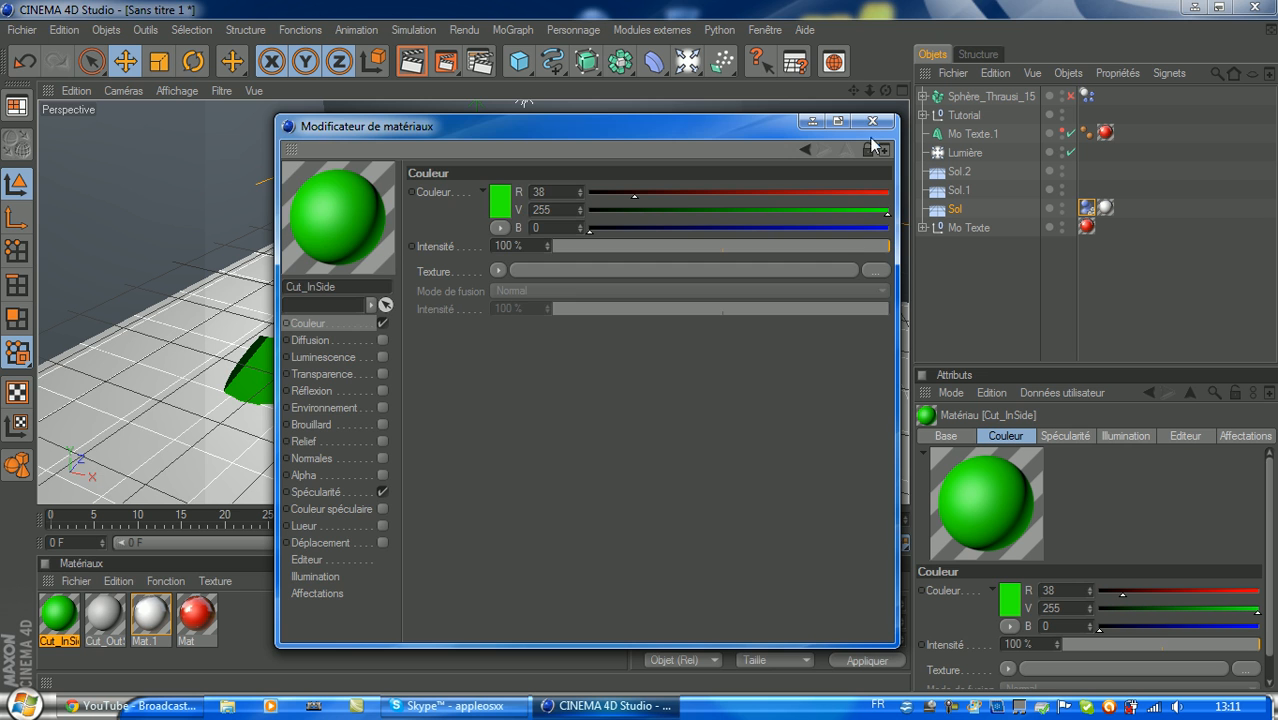
click(872, 120)
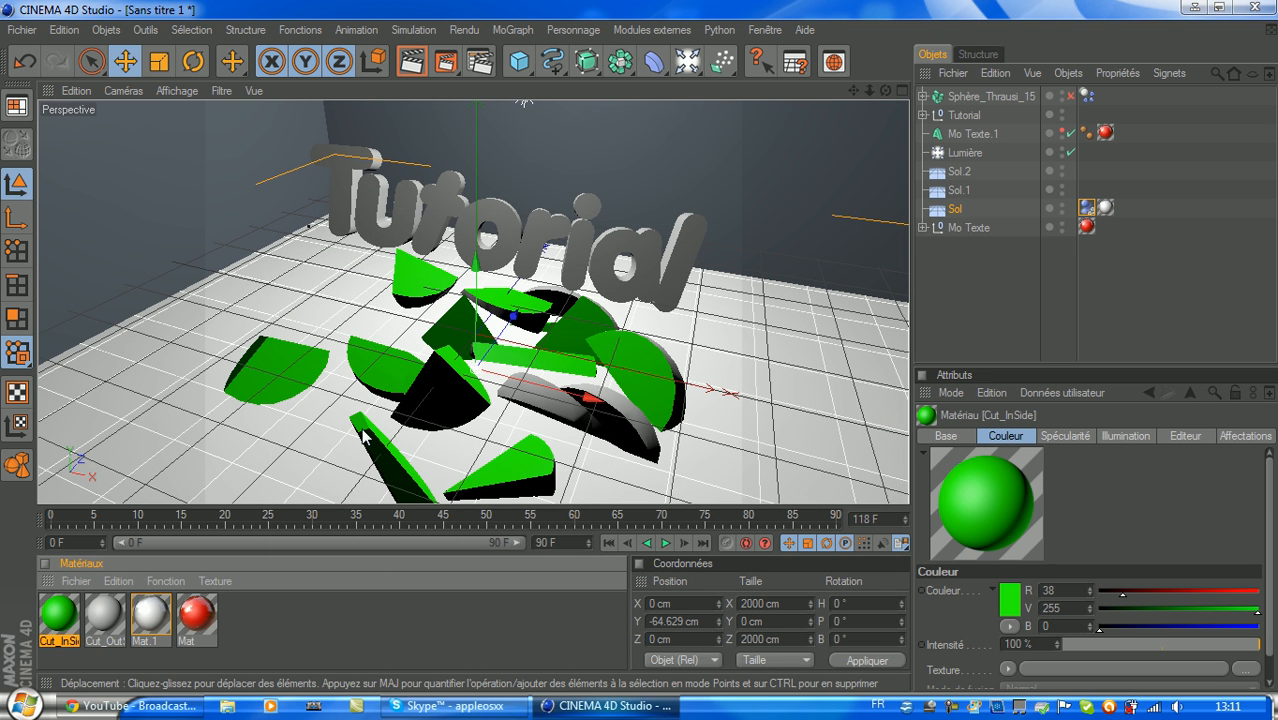
Set the colour of the Cut_OutSide material to black (R 0, V 0, B 0) and render the view.
double_click(104, 613)
click(491, 202)
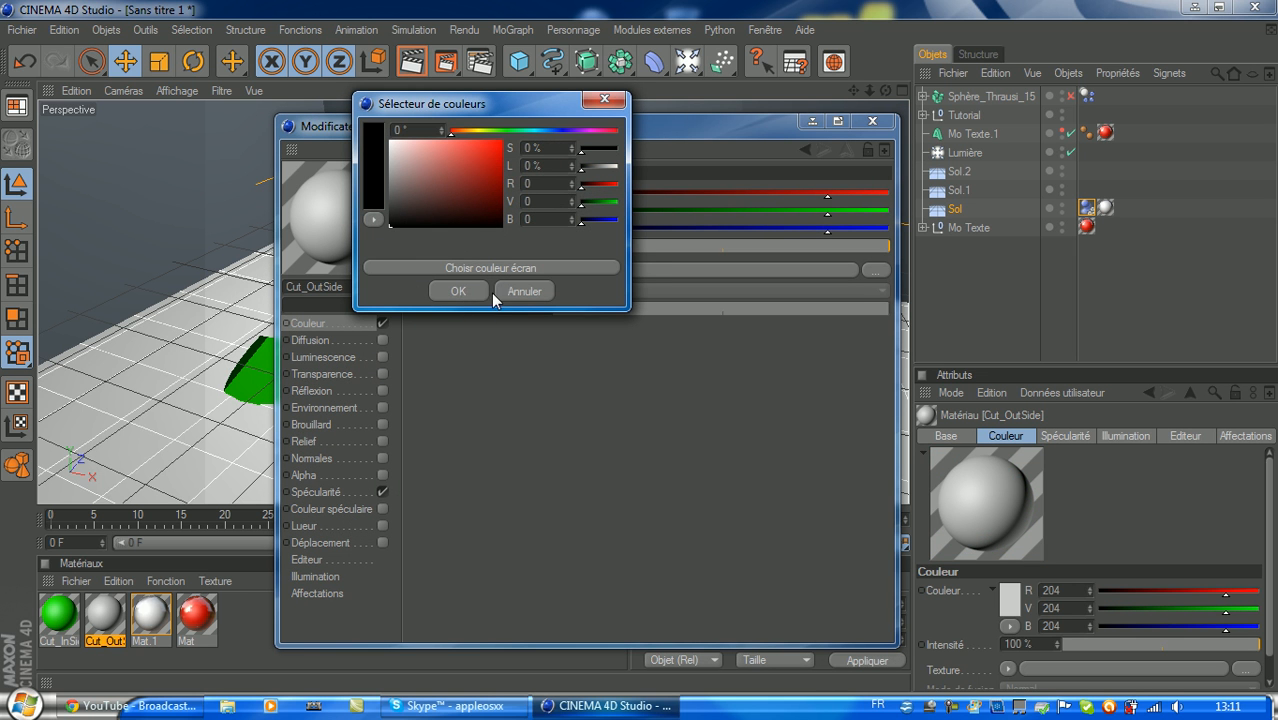
click(478, 292)
click(876, 127)
click(410, 56)
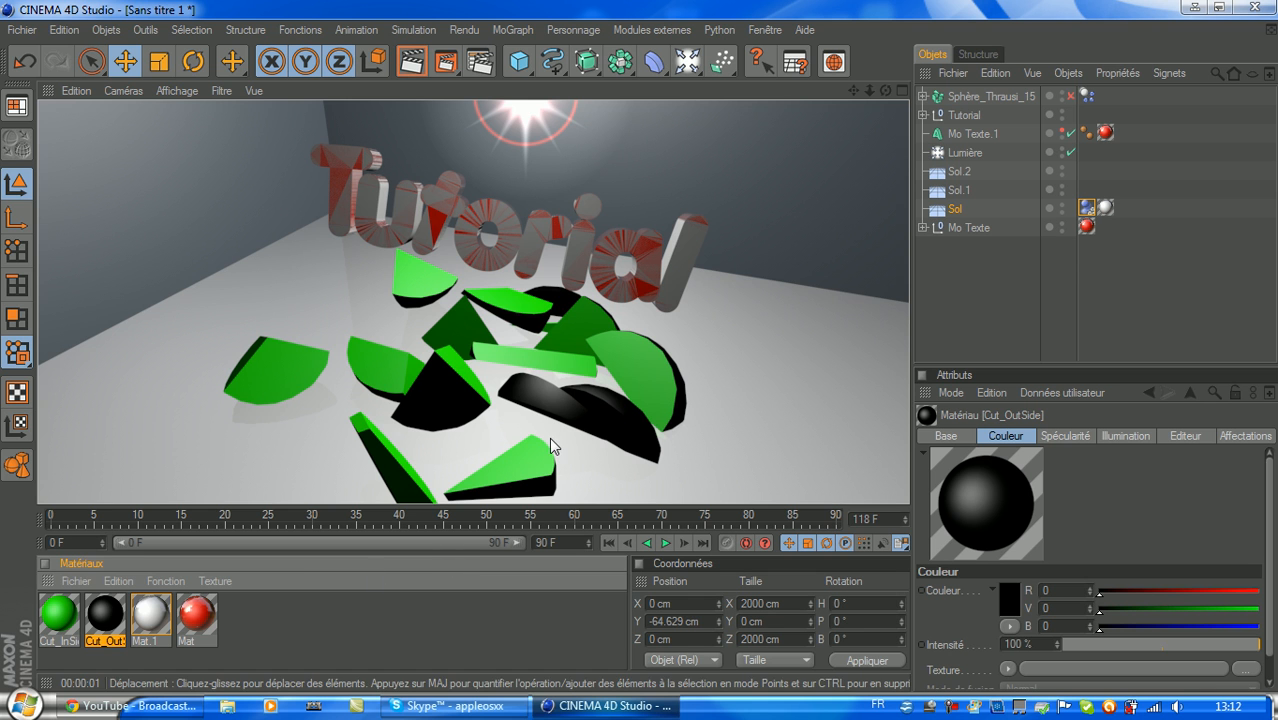
click(713, 338)
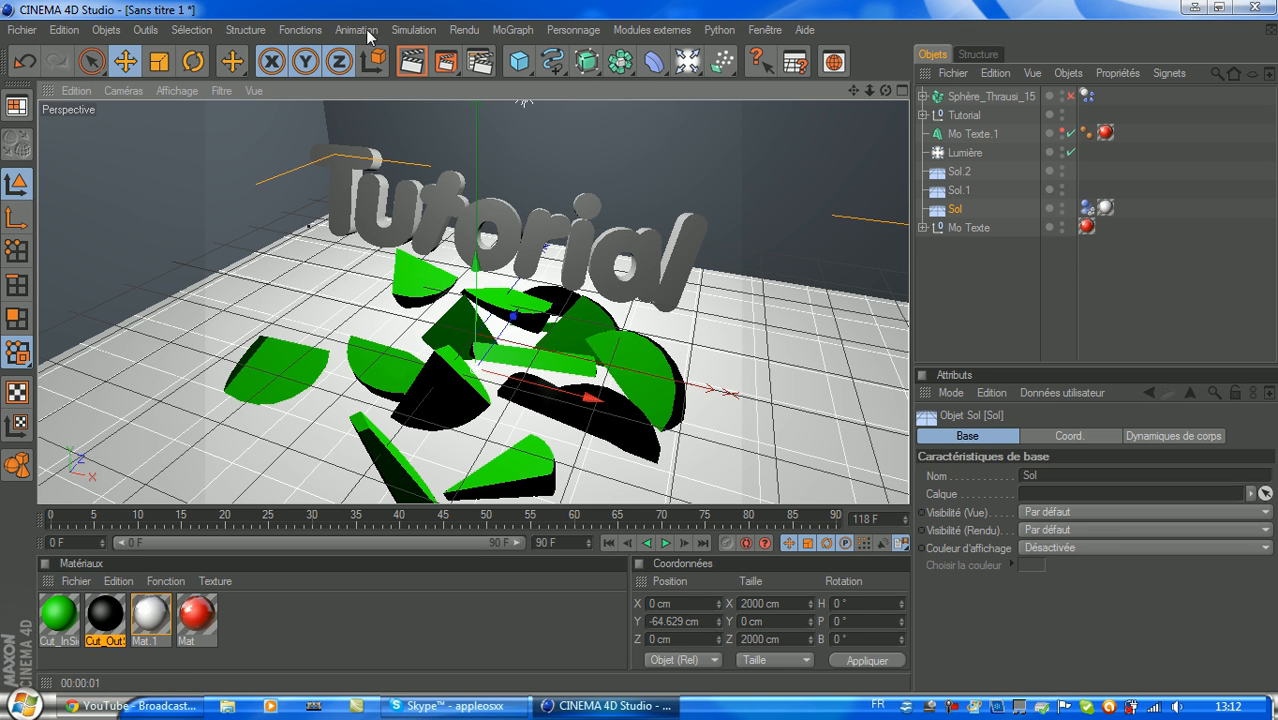
click(655, 66)
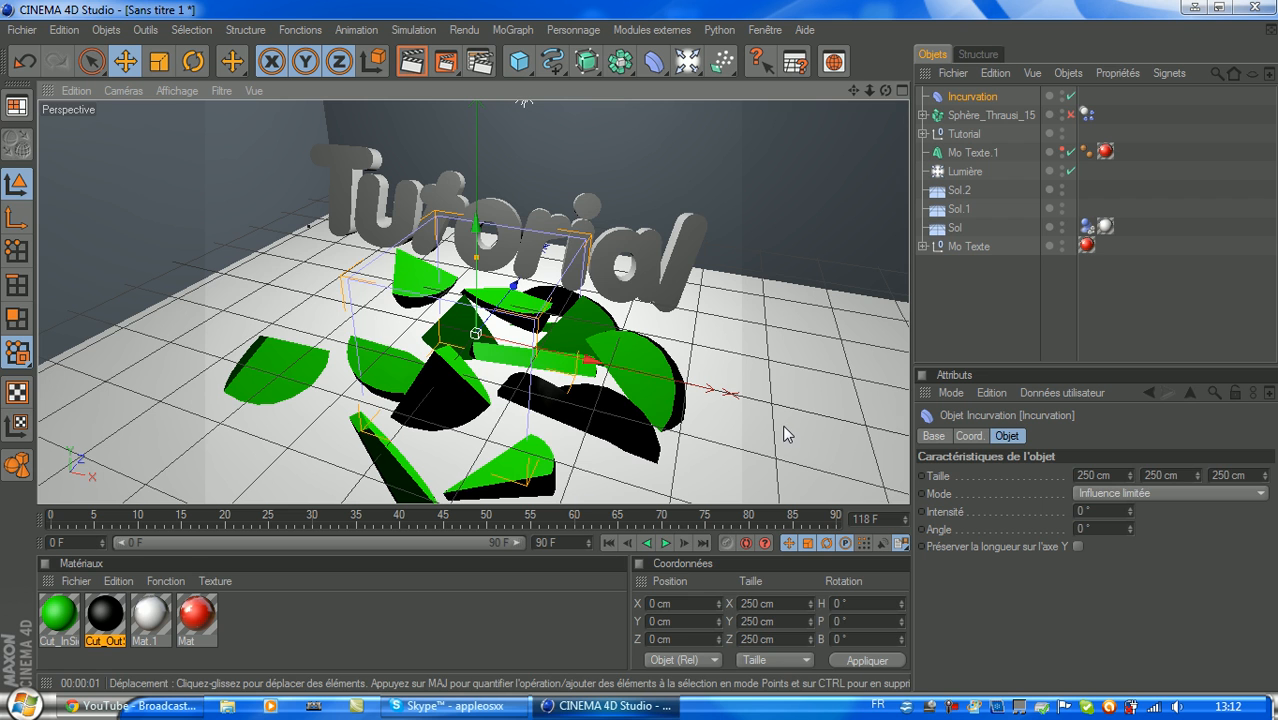
key(Delete)
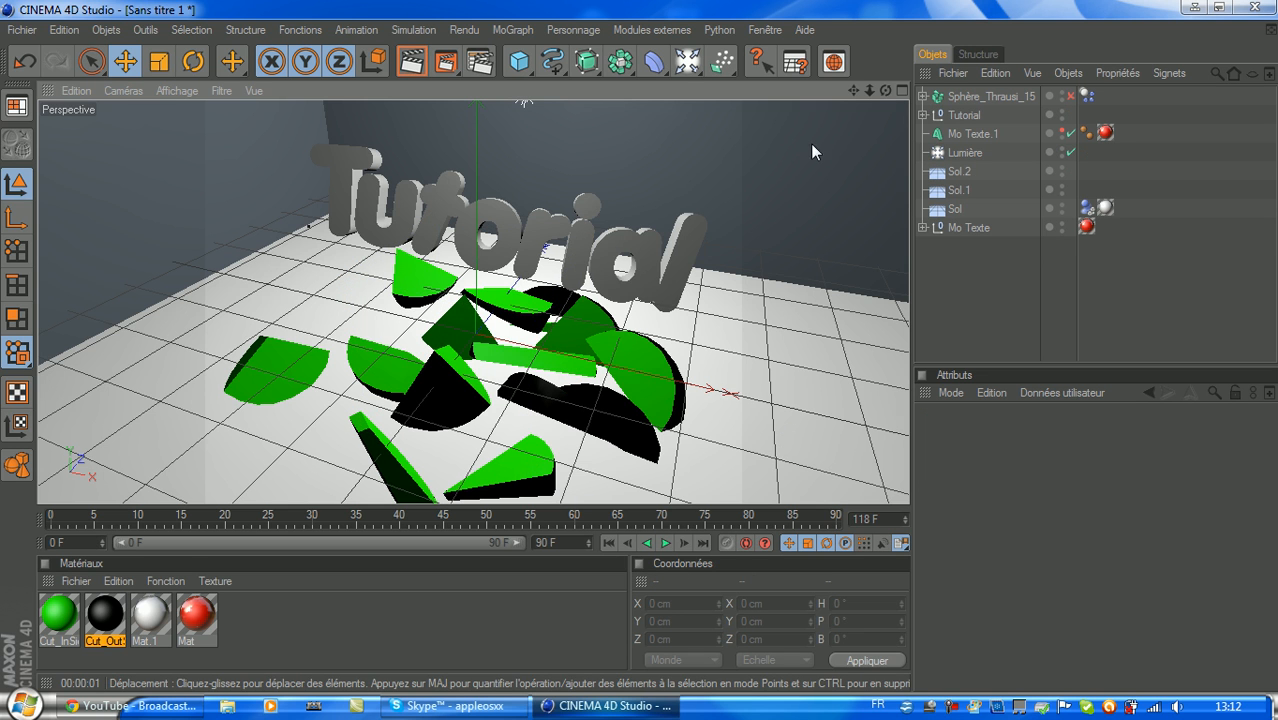
right_click(666, 75)
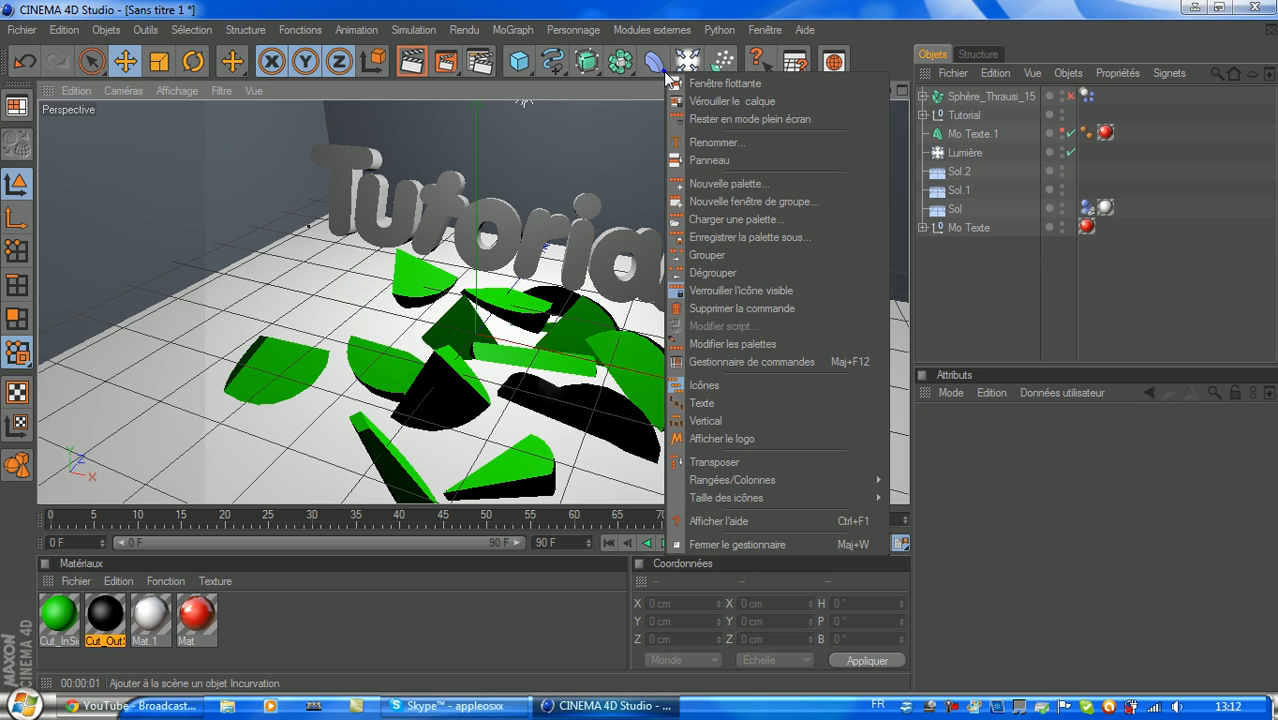
click(621, 93)
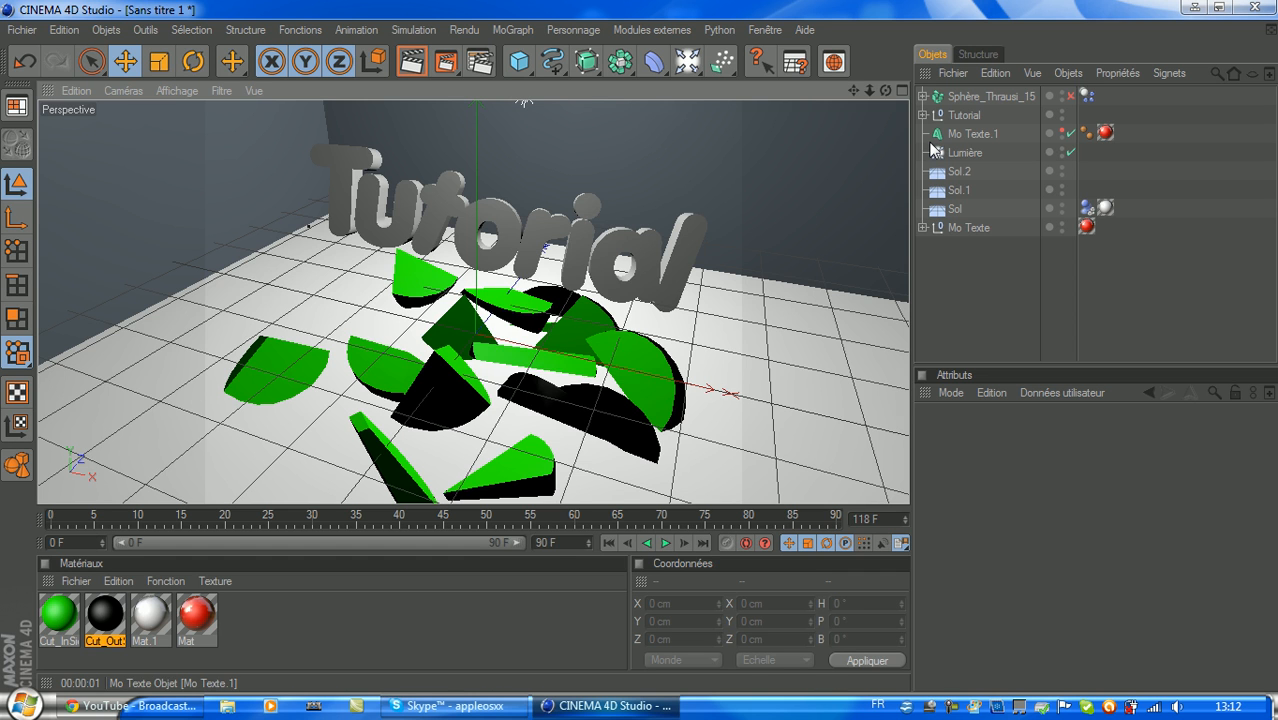
Raise the letter "a" of the large Tutorial text above the other letters and clear the selection.
click(602, 246)
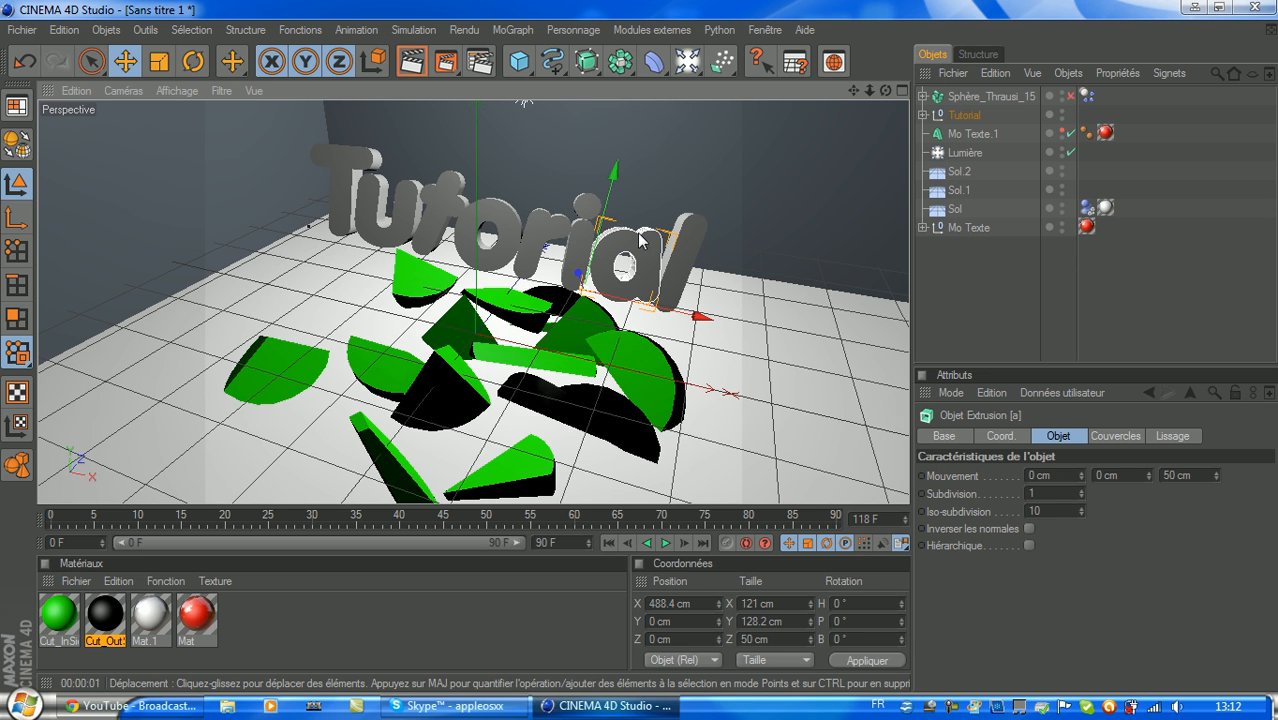
drag(614, 178, 626, 131)
click(590, 252)
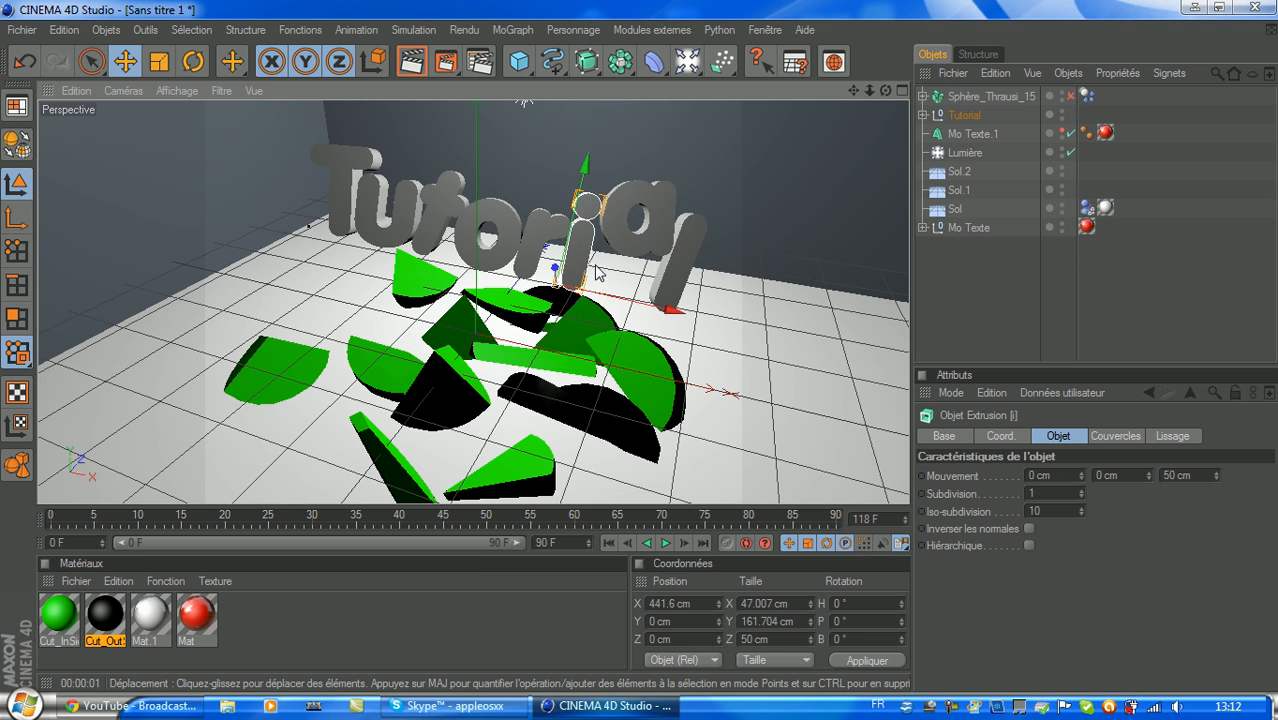
key(r)
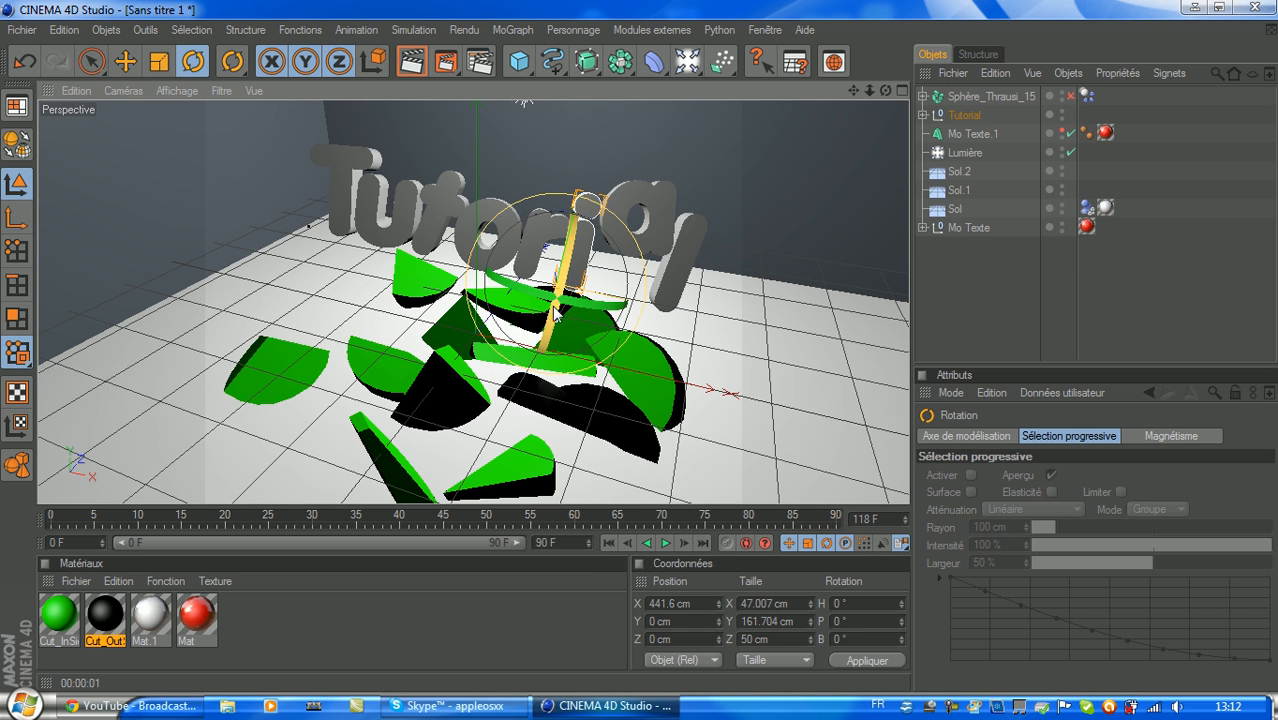
click(933, 295)
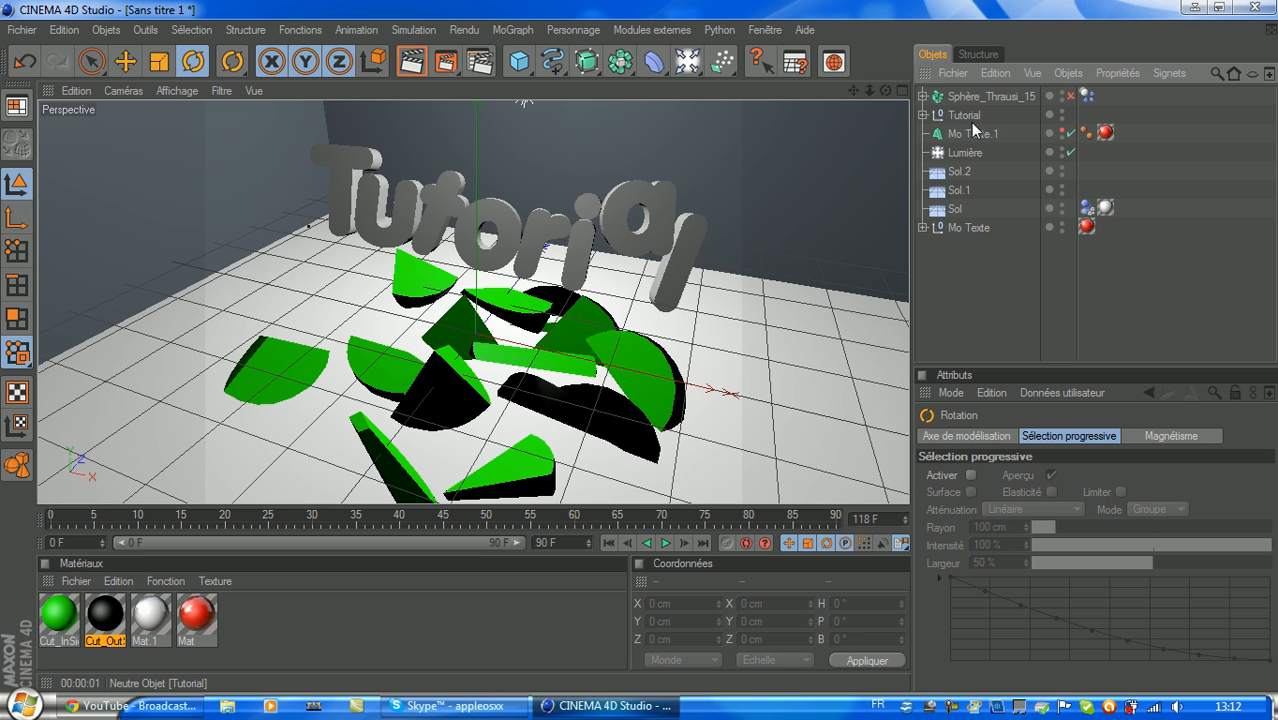
Scale the Mo Texte.1 object down uniformly to about 382 cm wide and 96 cm high.
click(978, 135)
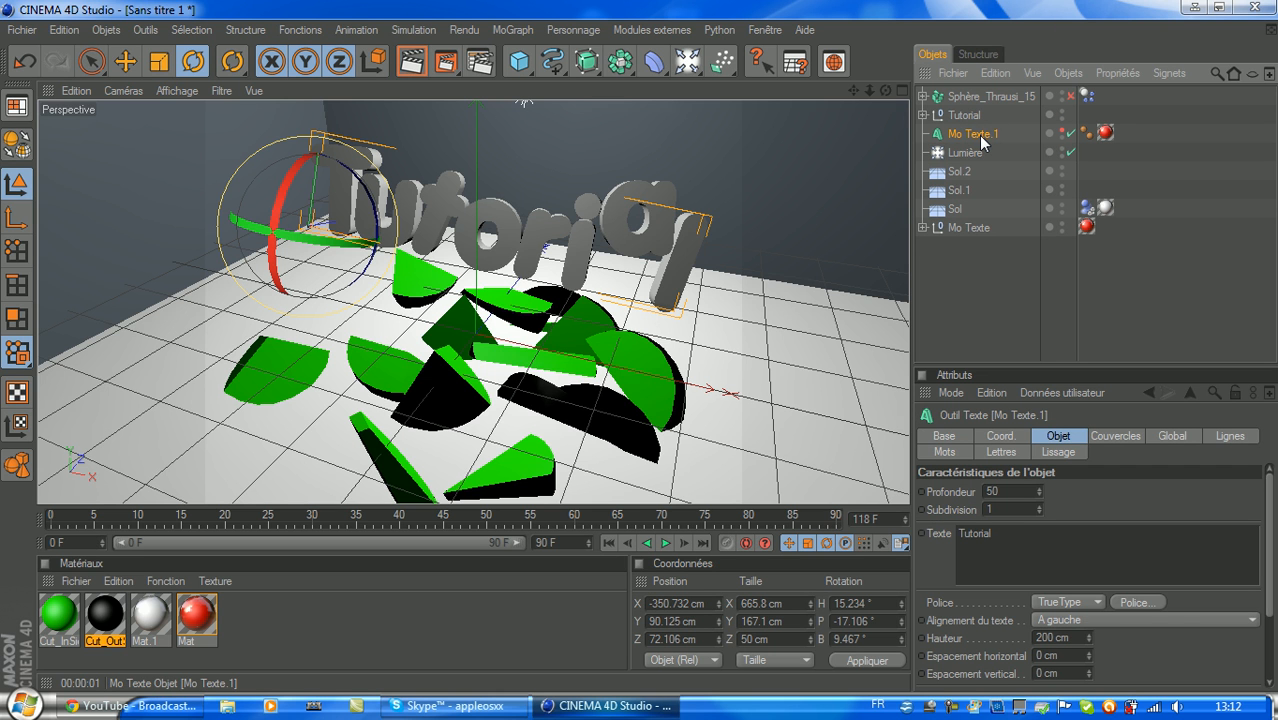
key(e)
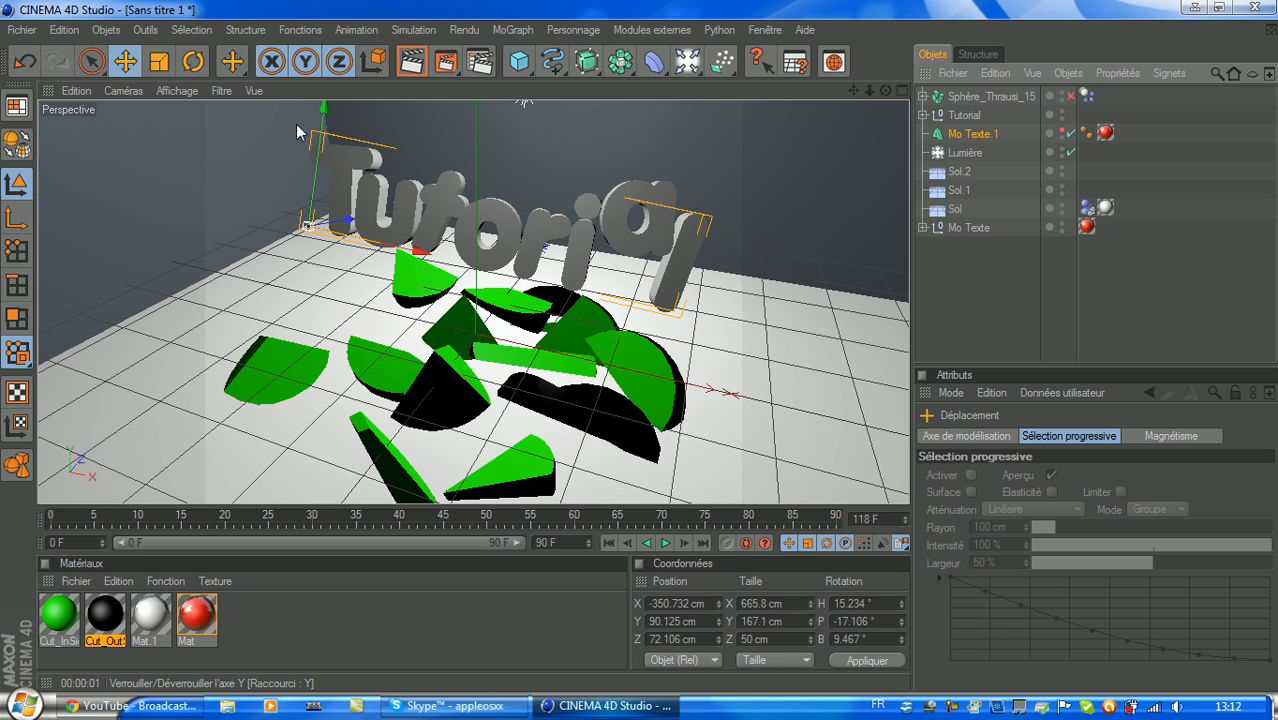
key(r)
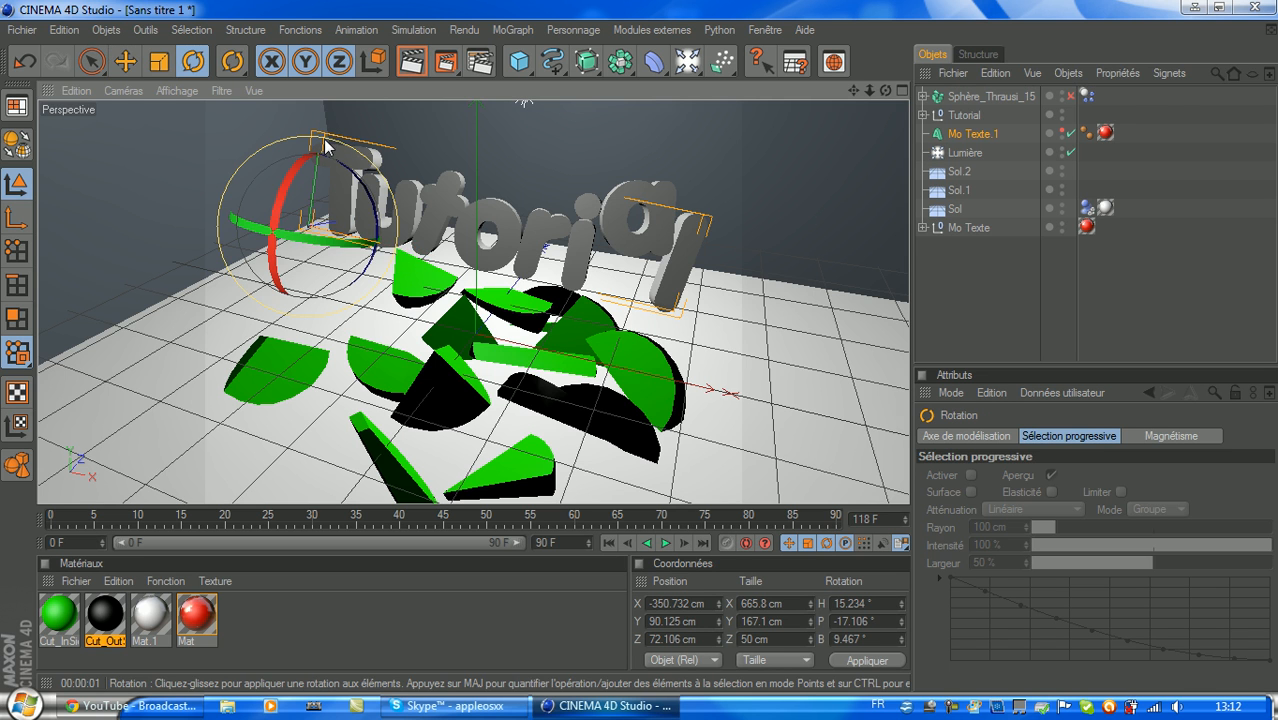
key(e)
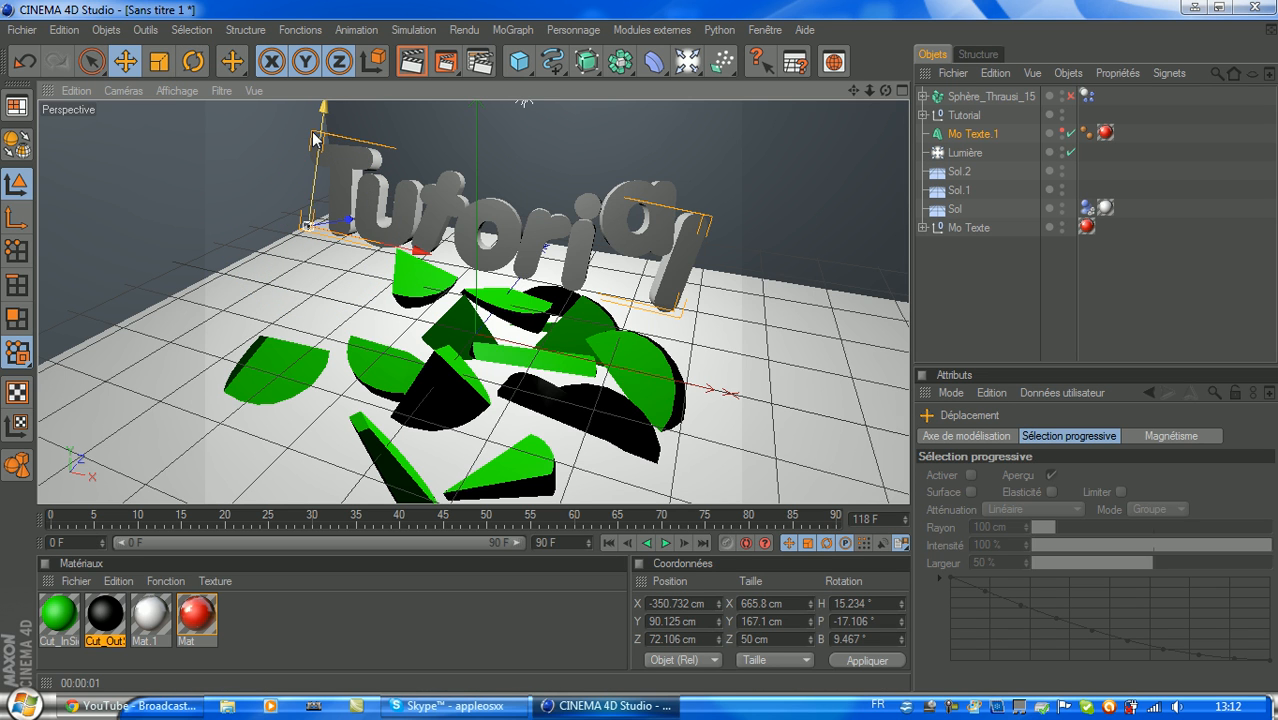
key(t)
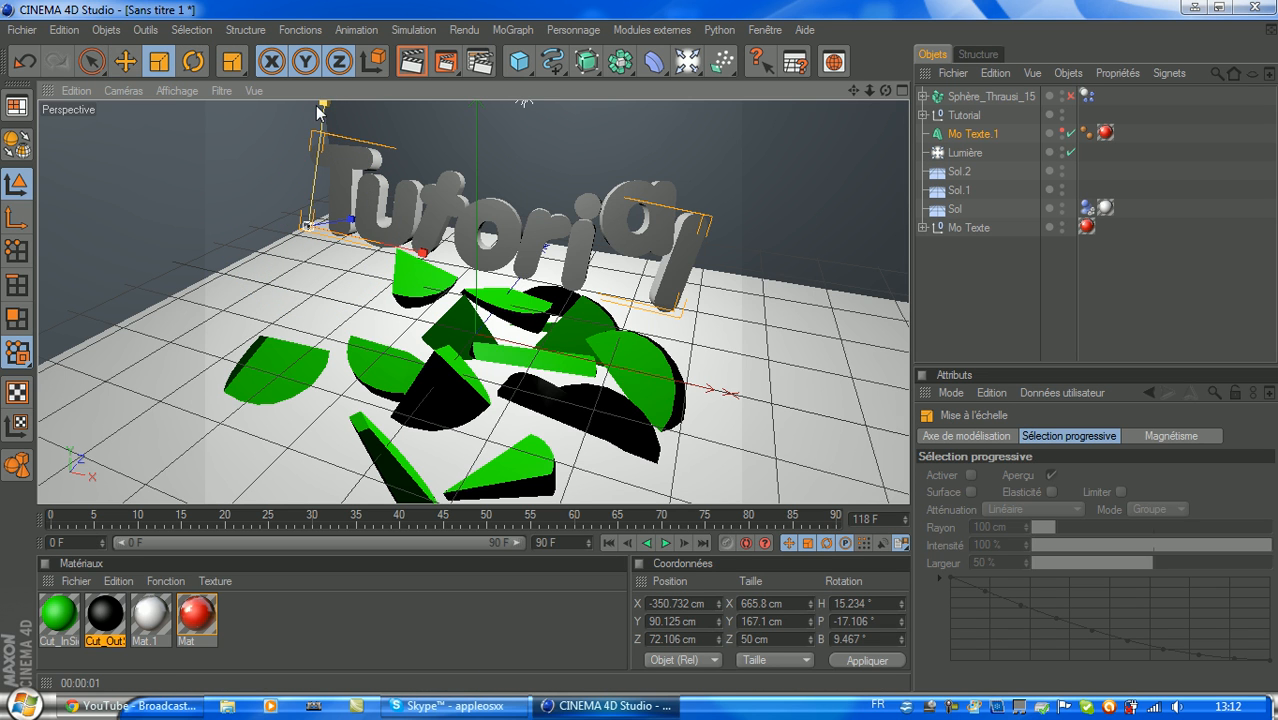
drag(323, 102, 321, 196)
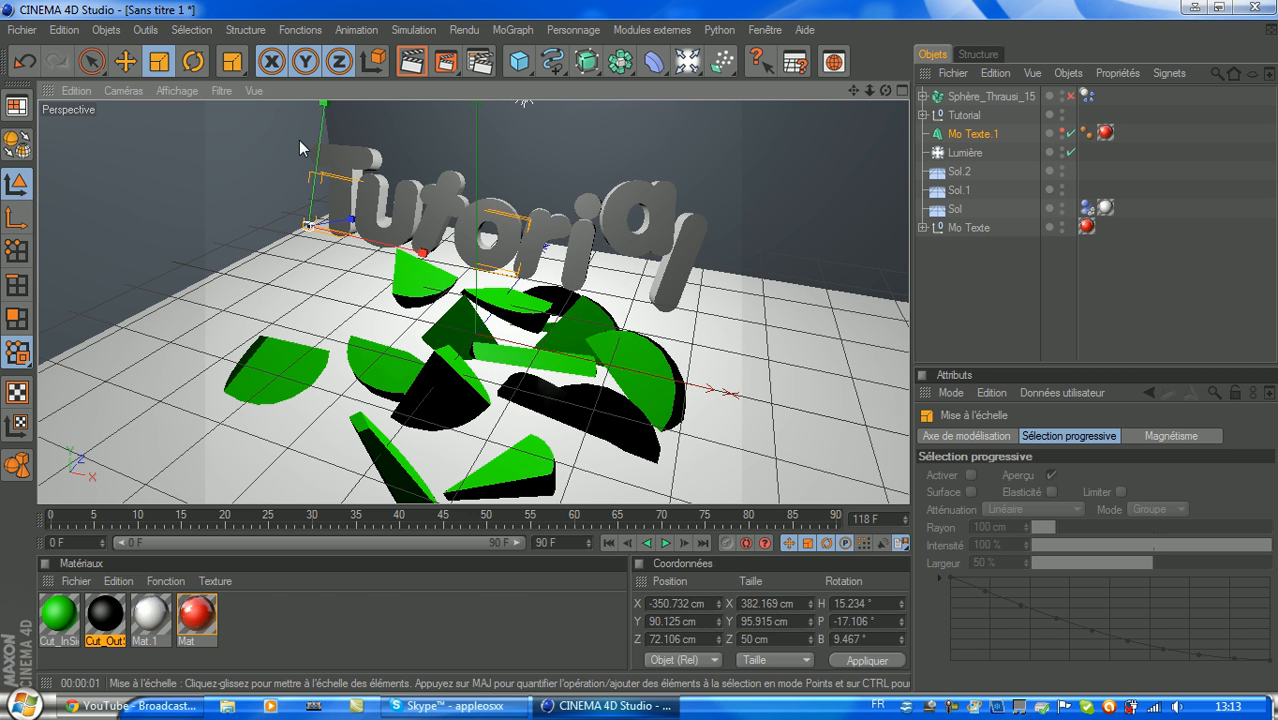
Move the small Mo Texte.1 text left along its X axis, past the large T, and render the view.
key(e)
drag(390, 250, 212, 199)
key(r)
click(270, 291)
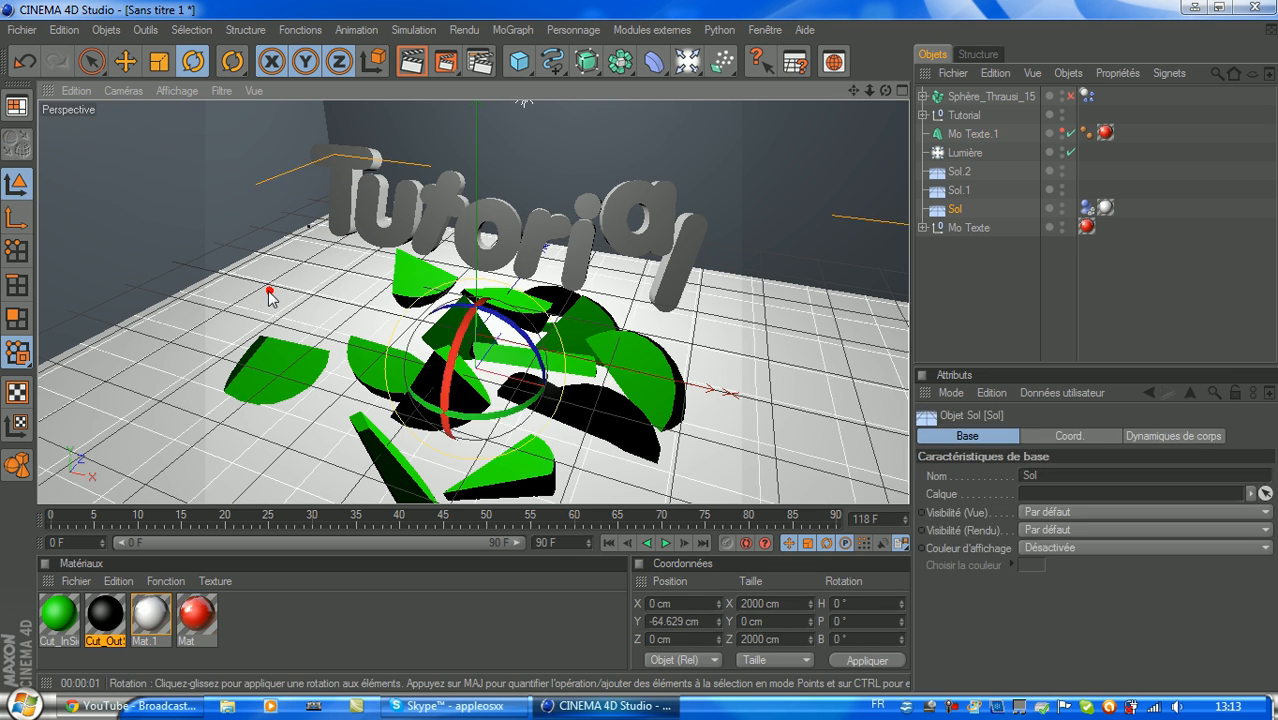
click(408, 62)
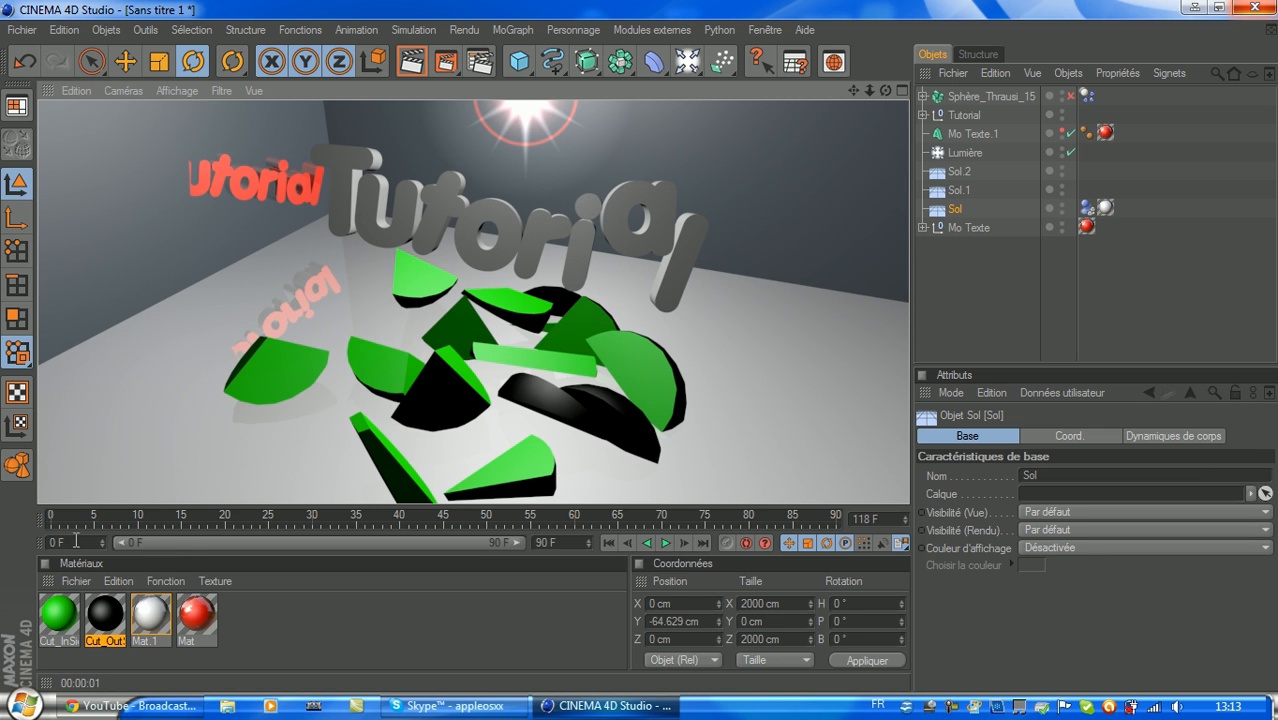
Return to frame 0, add a Caméra to the scene and look through it.
click(53, 512)
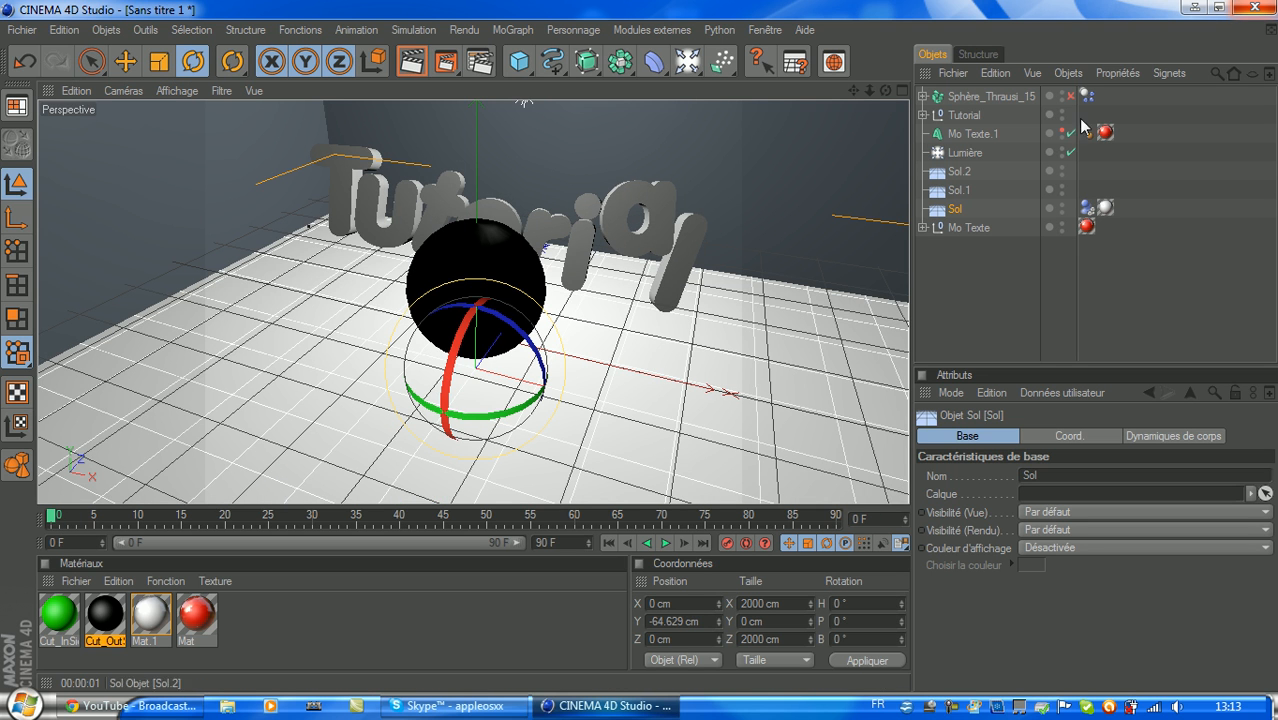
click(108, 30)
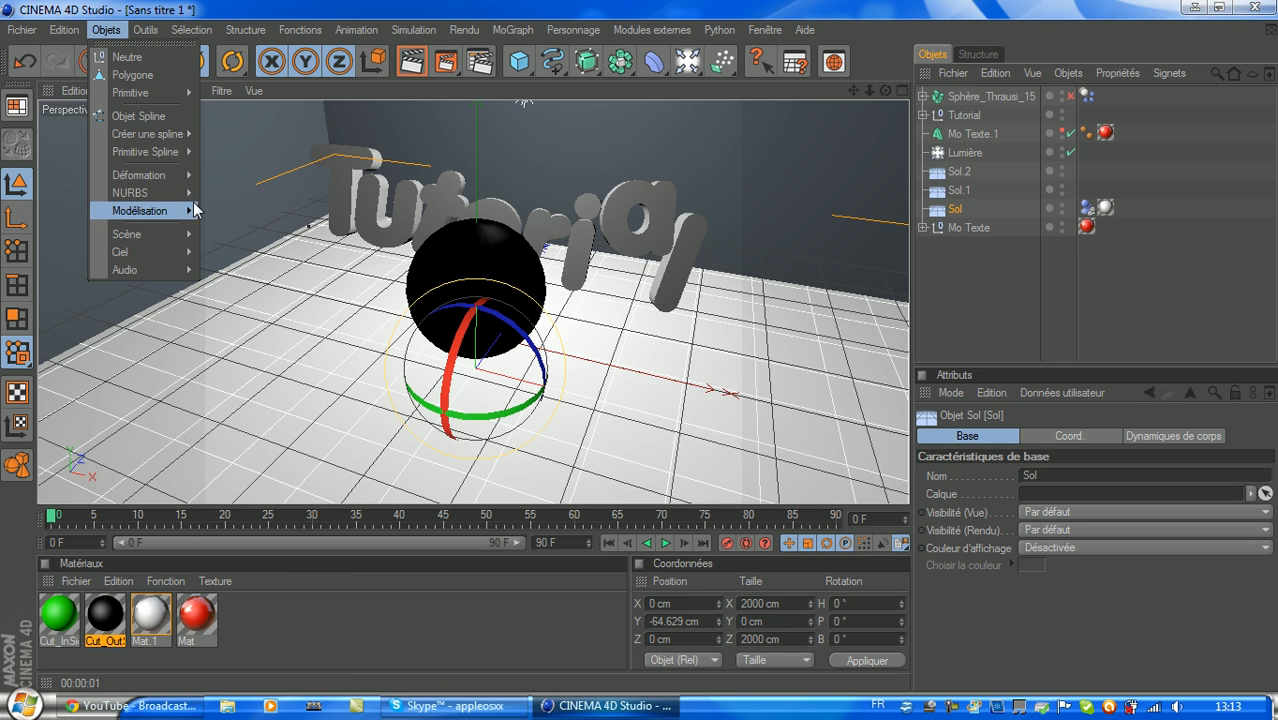
mouse_move(652, 30)
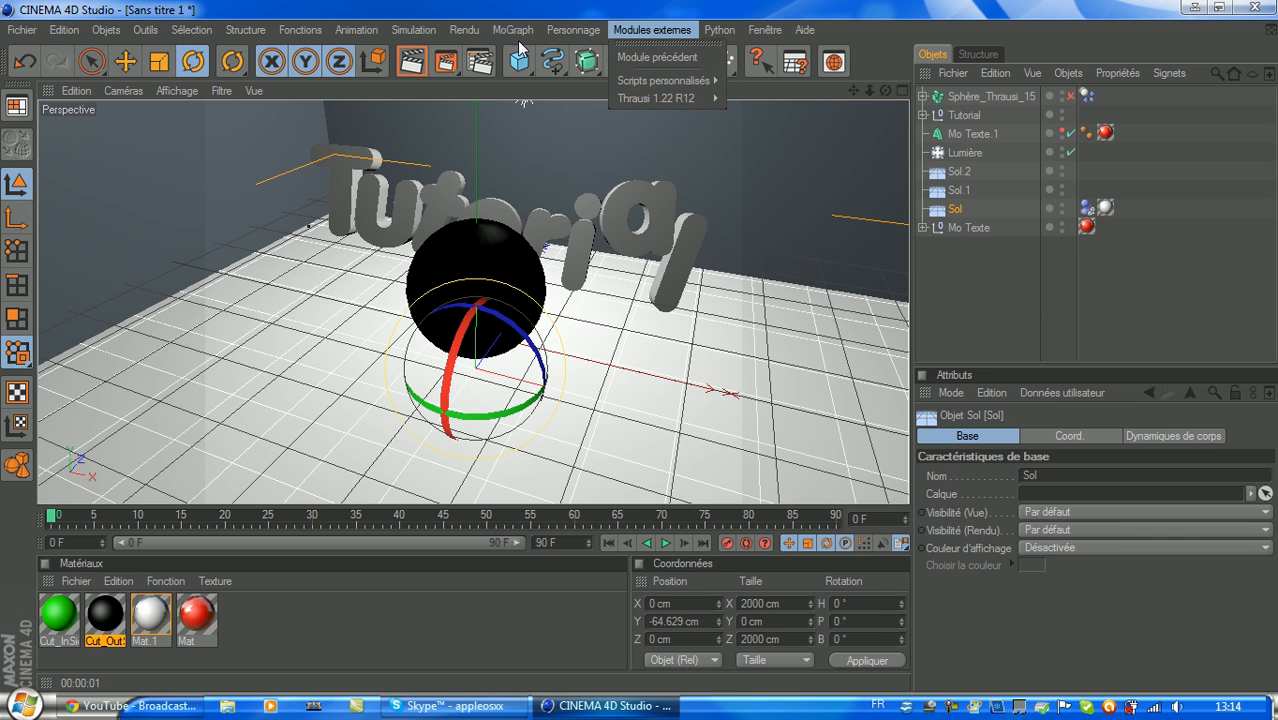
mouse_move(191, 30)
mouse_move(112, 30)
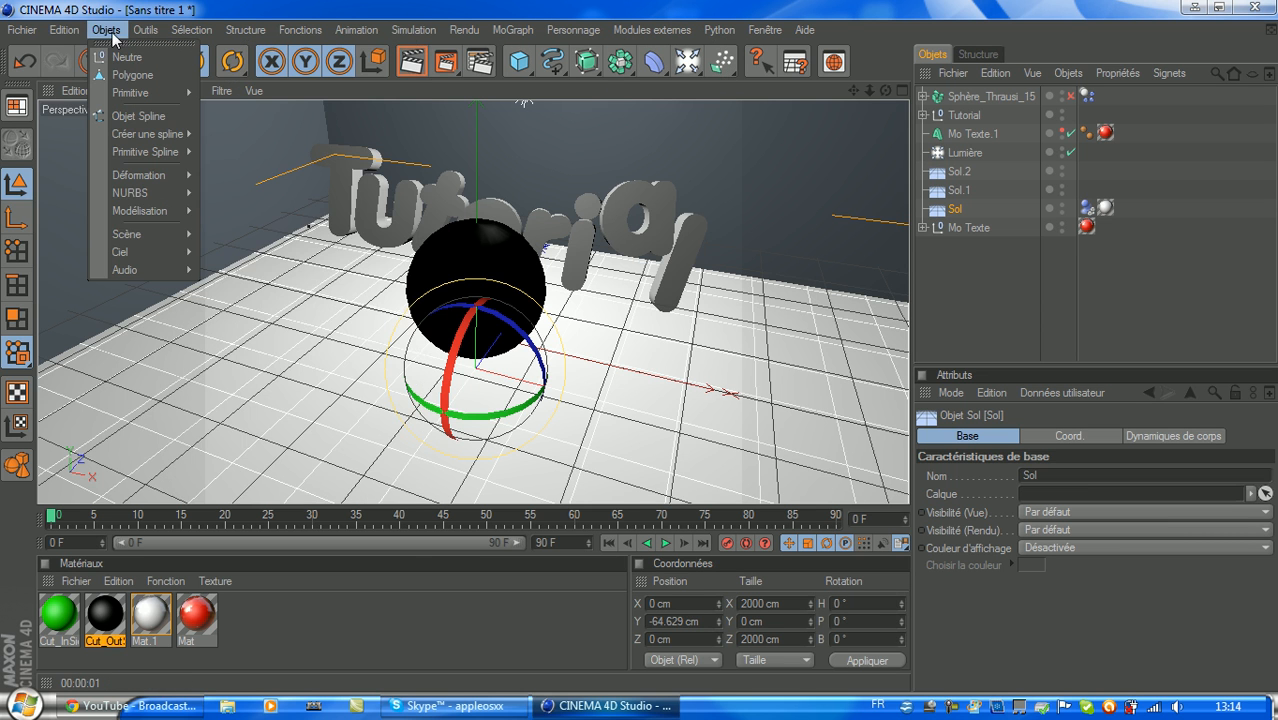
mouse_move(180, 233)
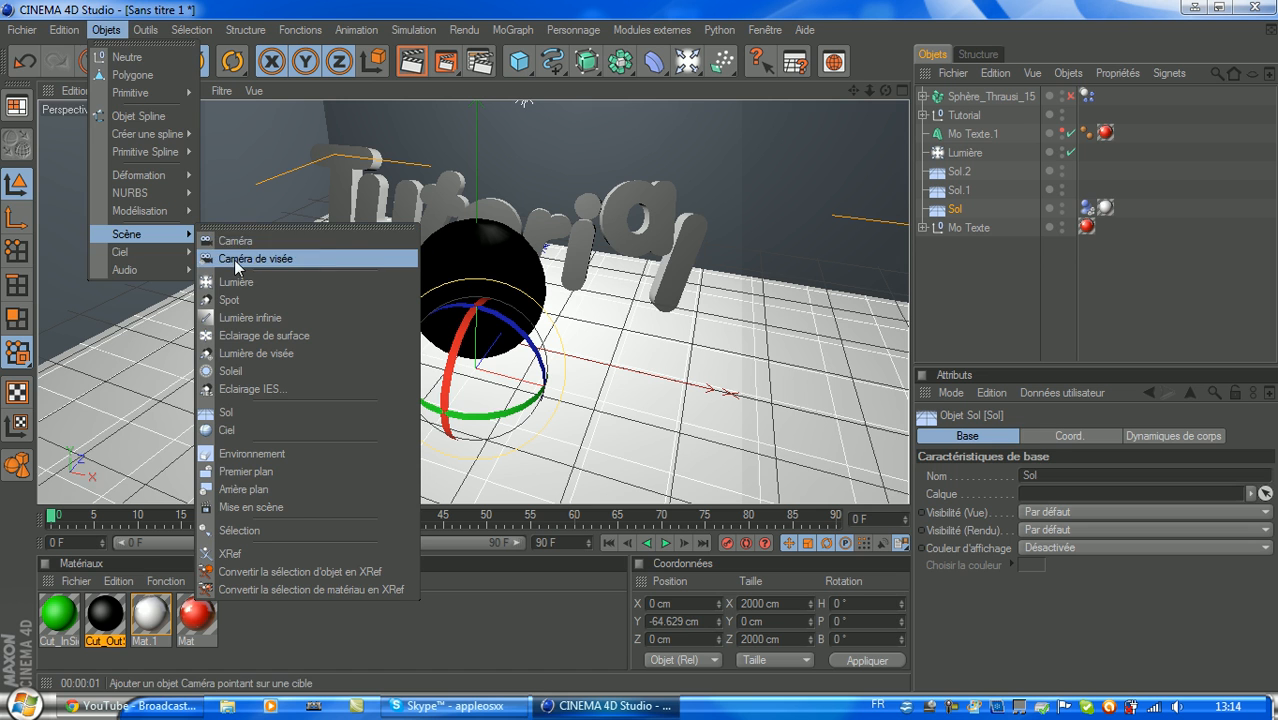
click(260, 242)
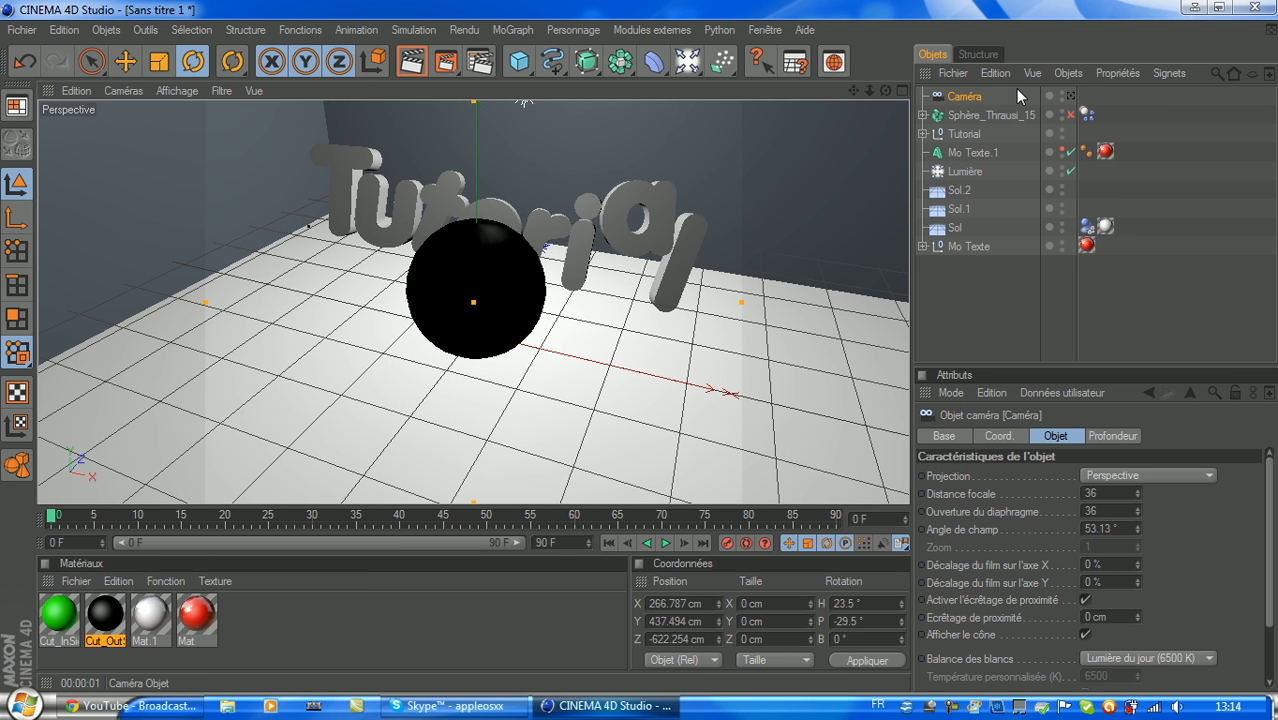
click(1072, 97)
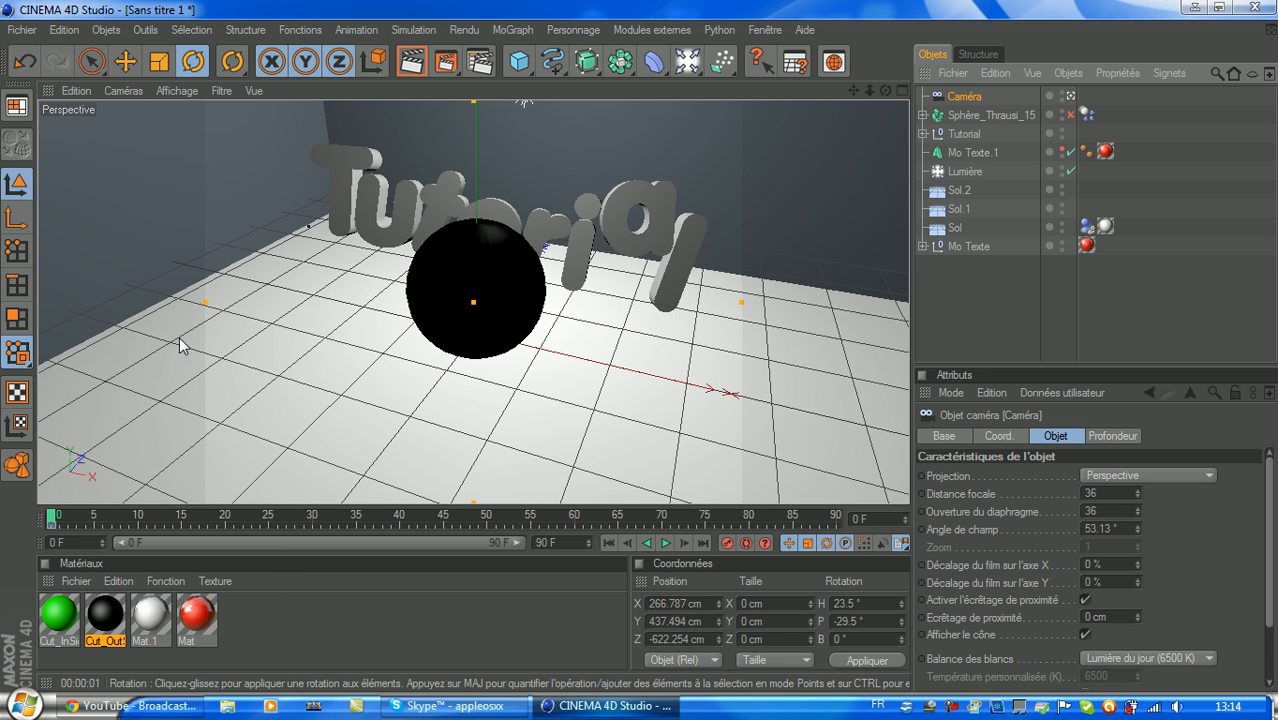
Keyframe the camera at frame 0, and at frame 45 in a close view of the letters T and u, about X -179, Y 253, Z -98 cm.
drag(55, 520, 446, 530)
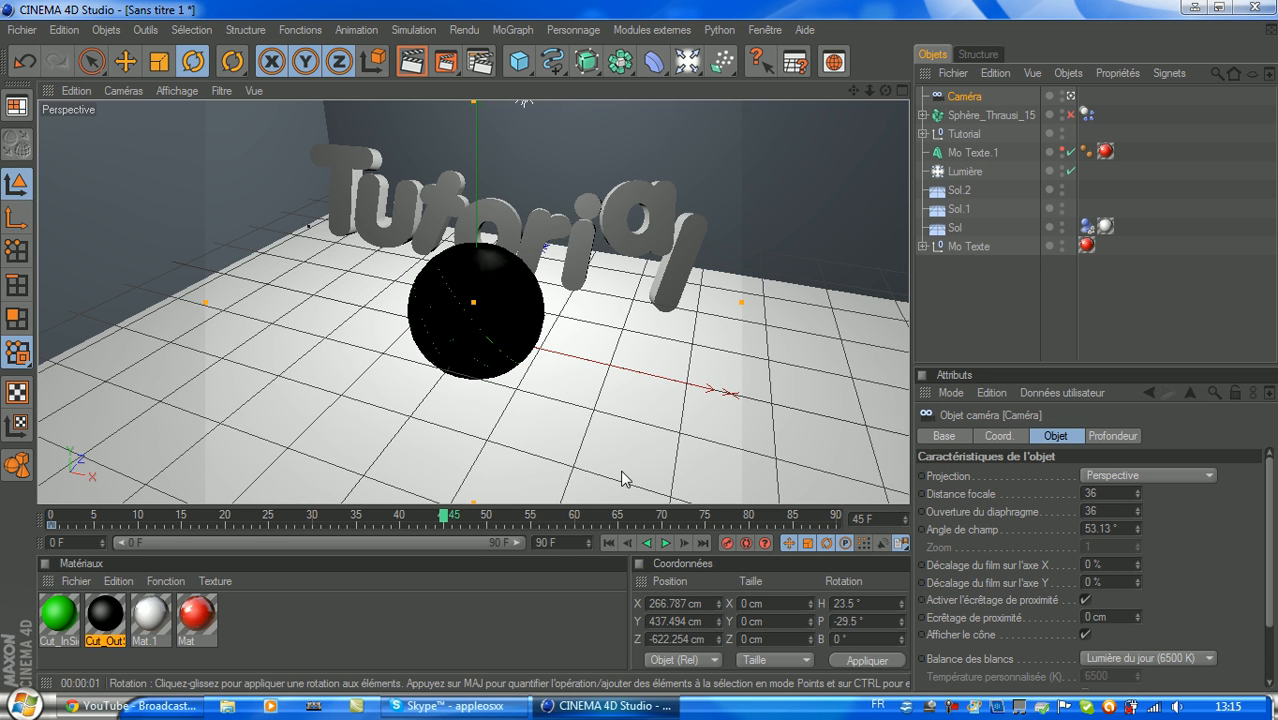
drag(885, 87, 848, 76)
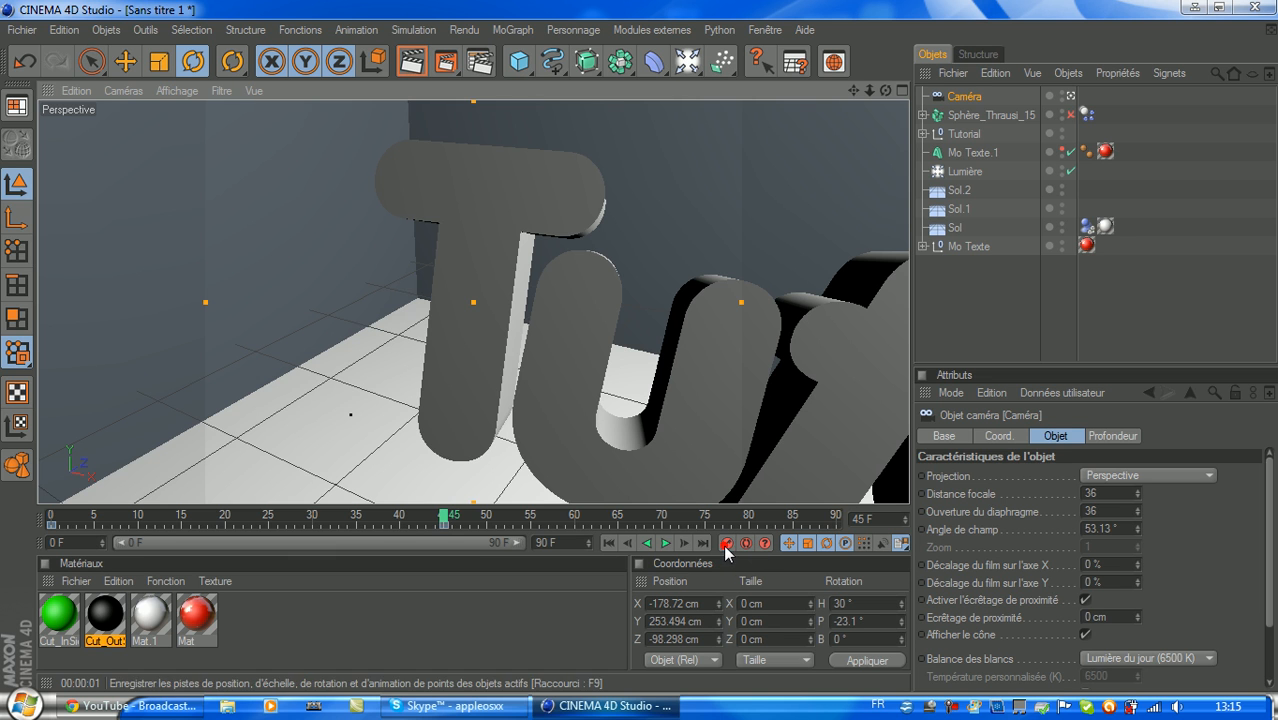
Keyframe the camera at frame 84 in a view of the text's last letters, about X 388, Y 211, Z 1 cm.
drag(447, 519, 737, 519)
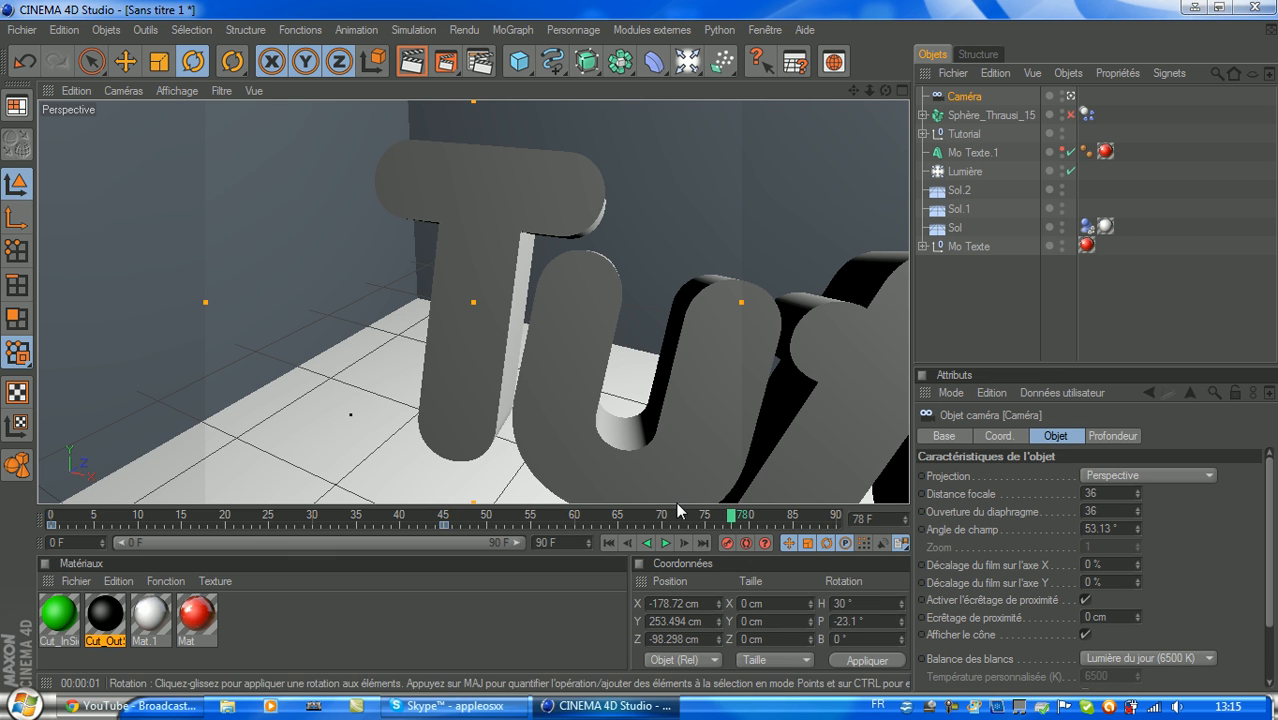
drag(740, 517, 785, 521)
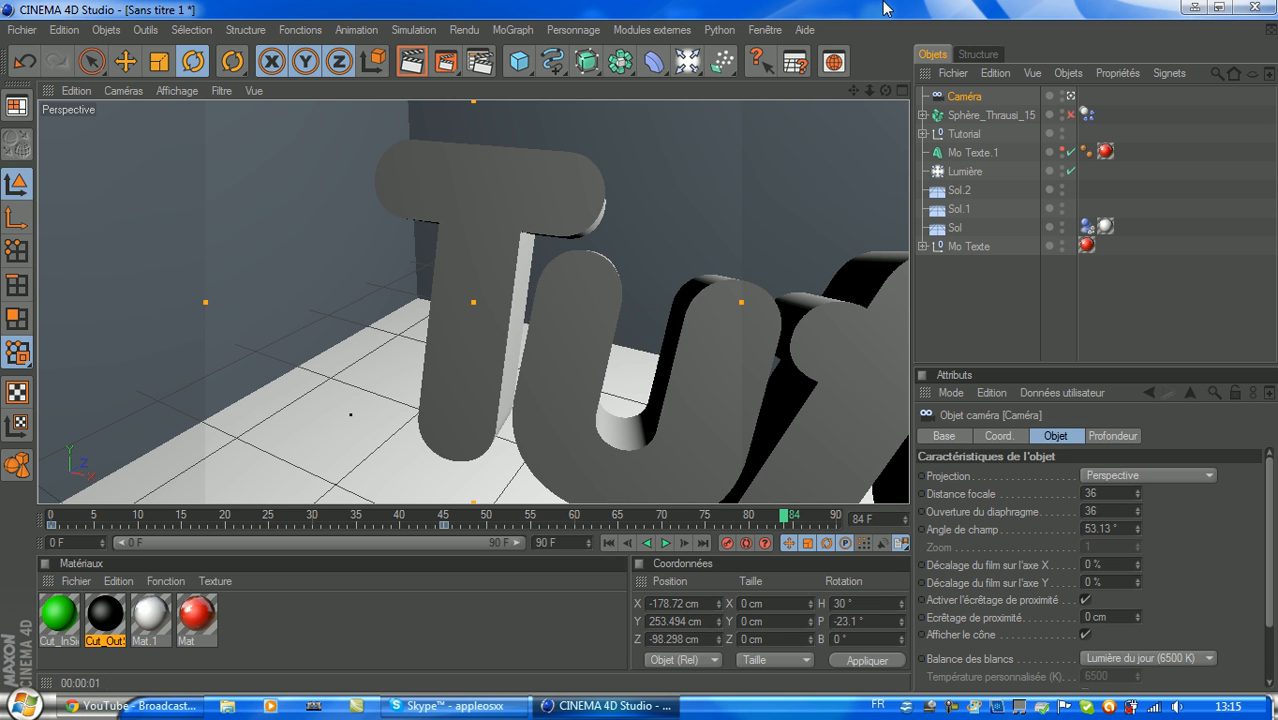
drag(858, 91, 170, 10)
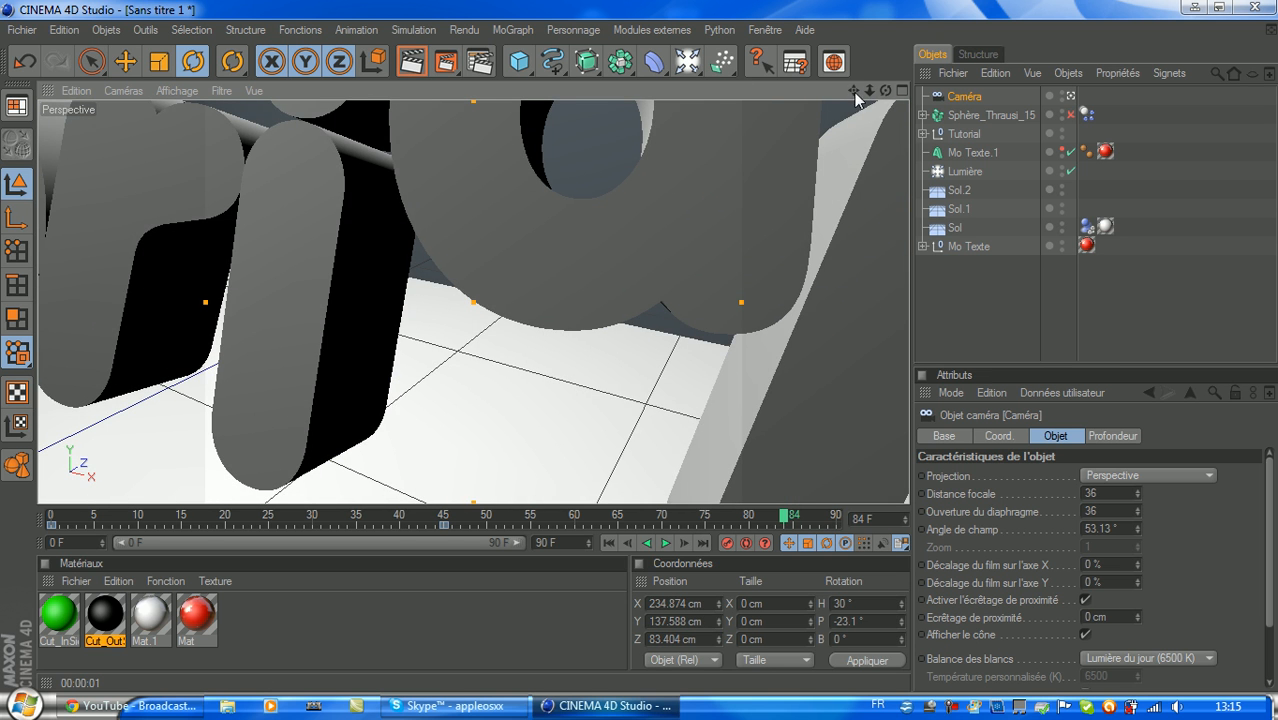
drag(854, 91, 502, 125)
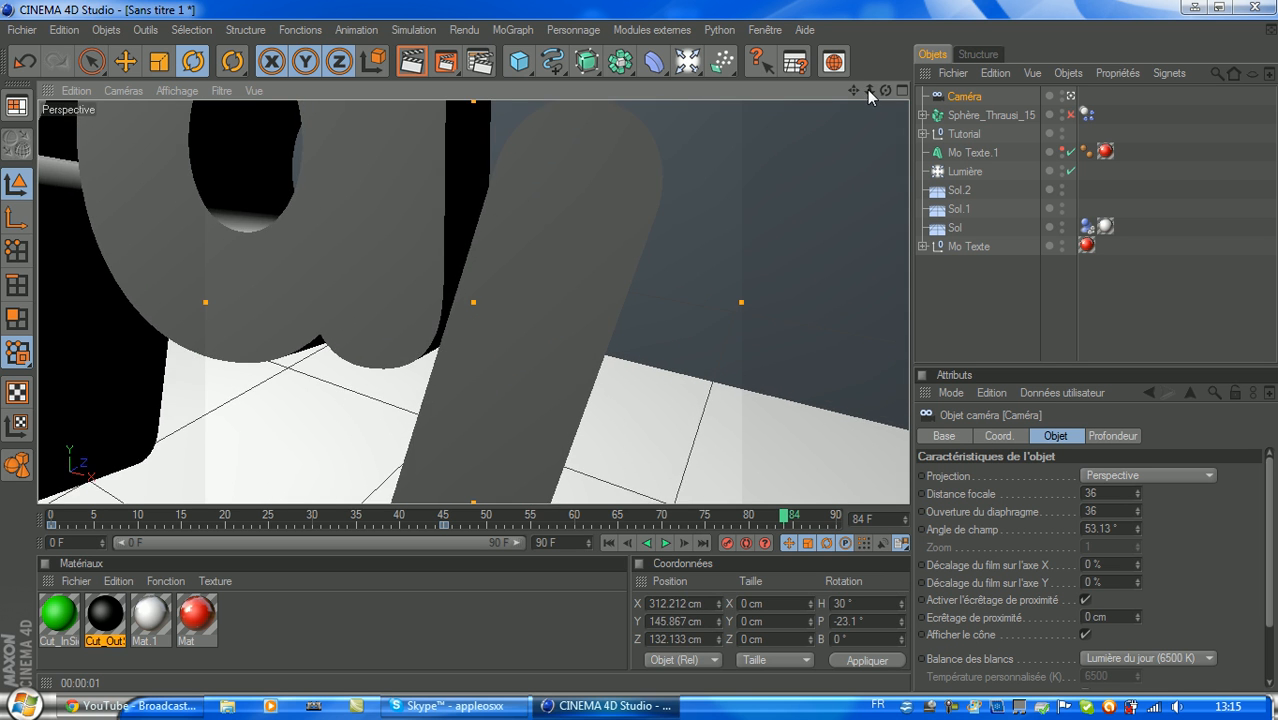
drag(867, 89, 857, 105)
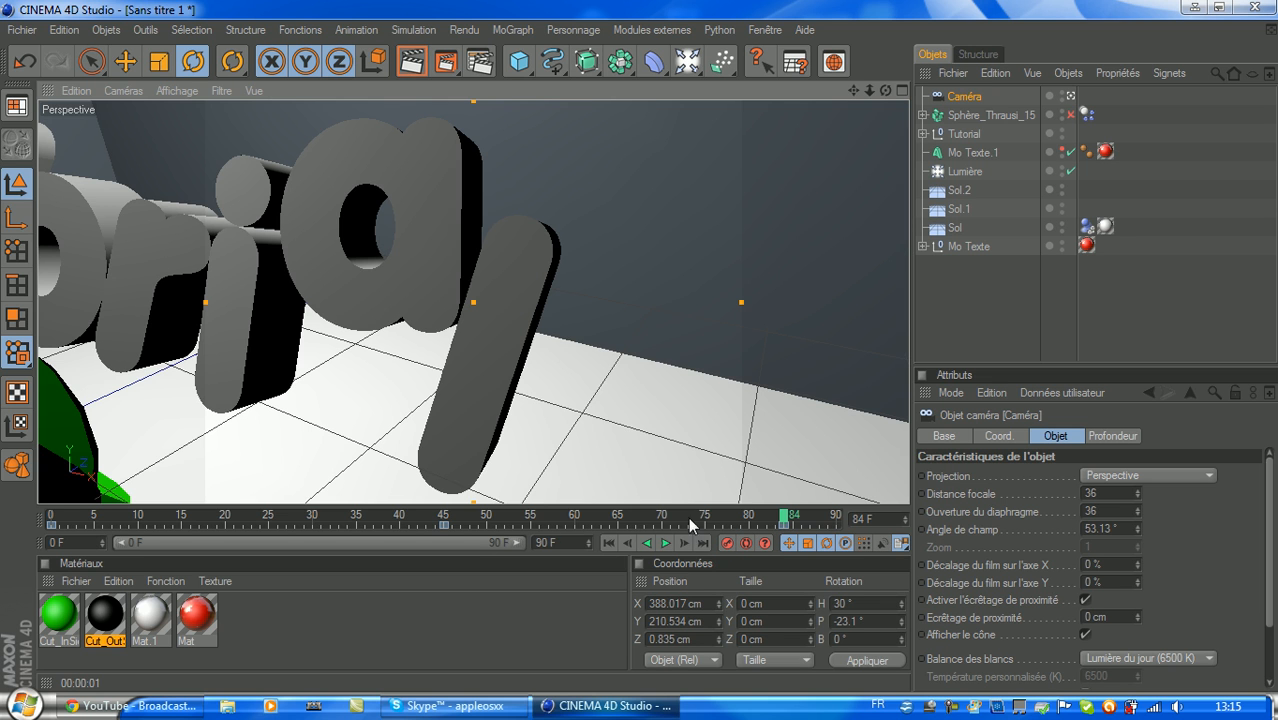
Play the camera animation from frame 0 and pause it at frame 52.
click(860, 519)
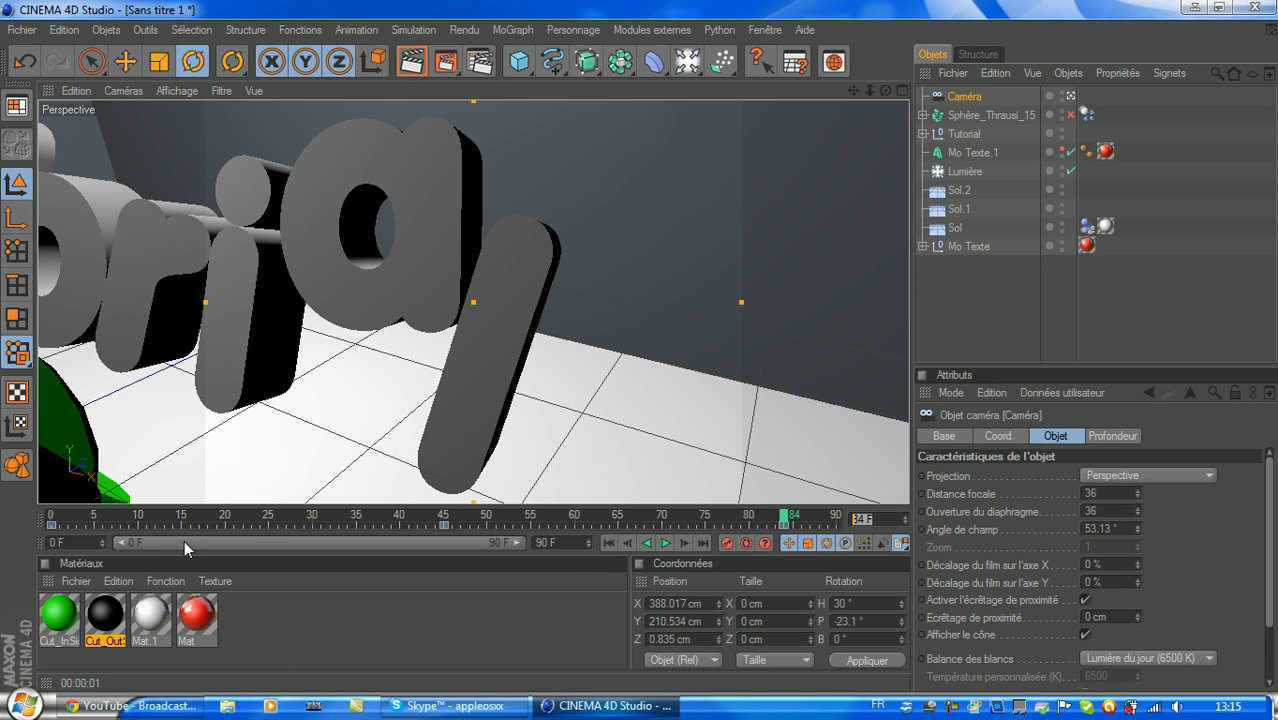
click(609, 542)
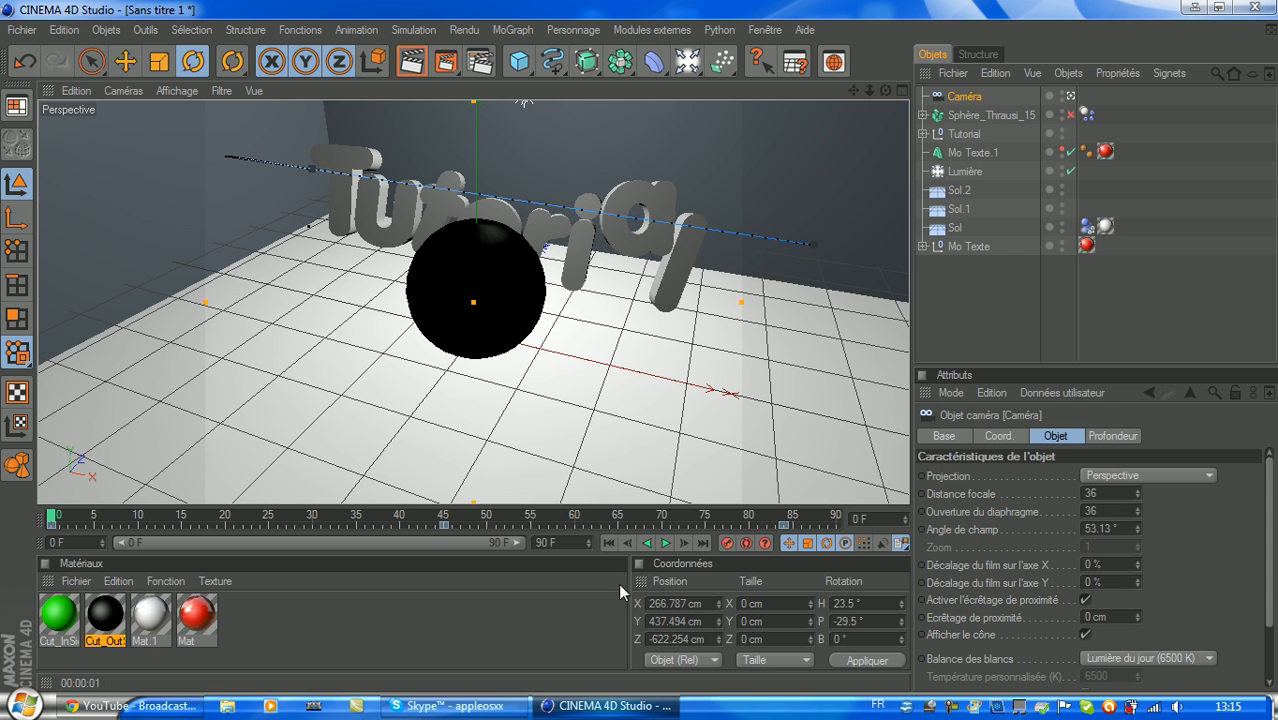
click(666, 544)
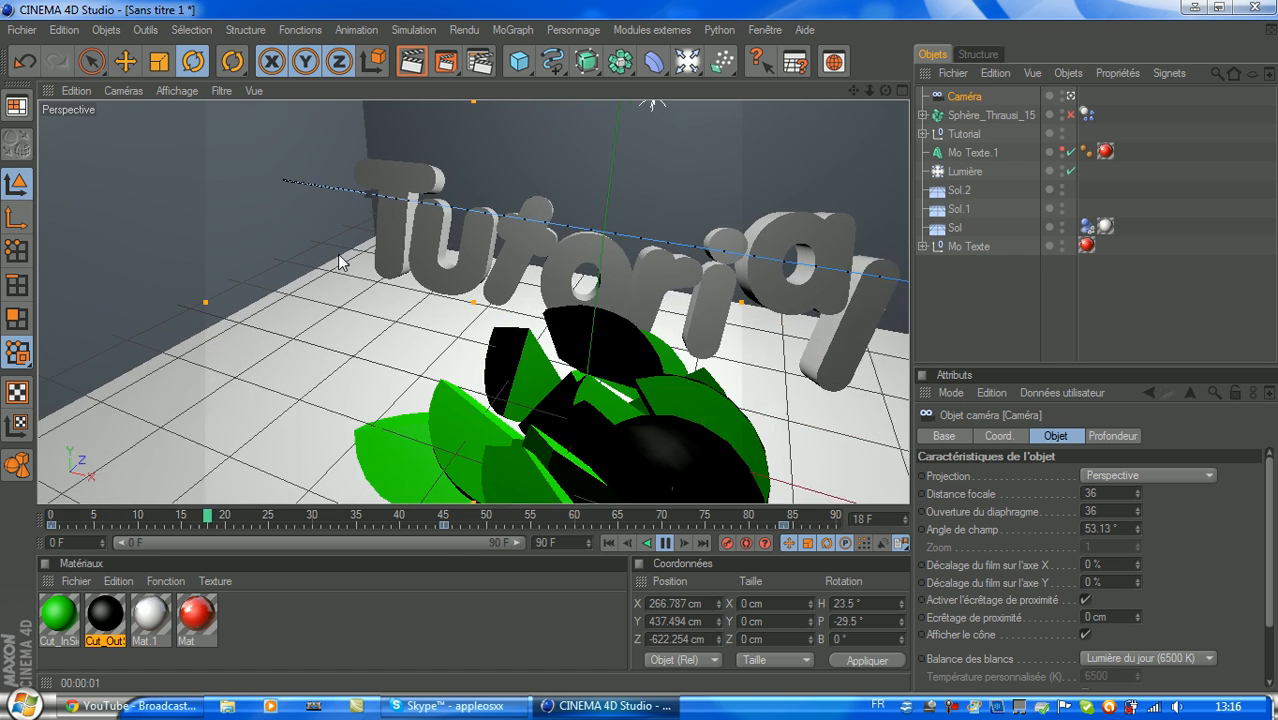
click(664, 544)
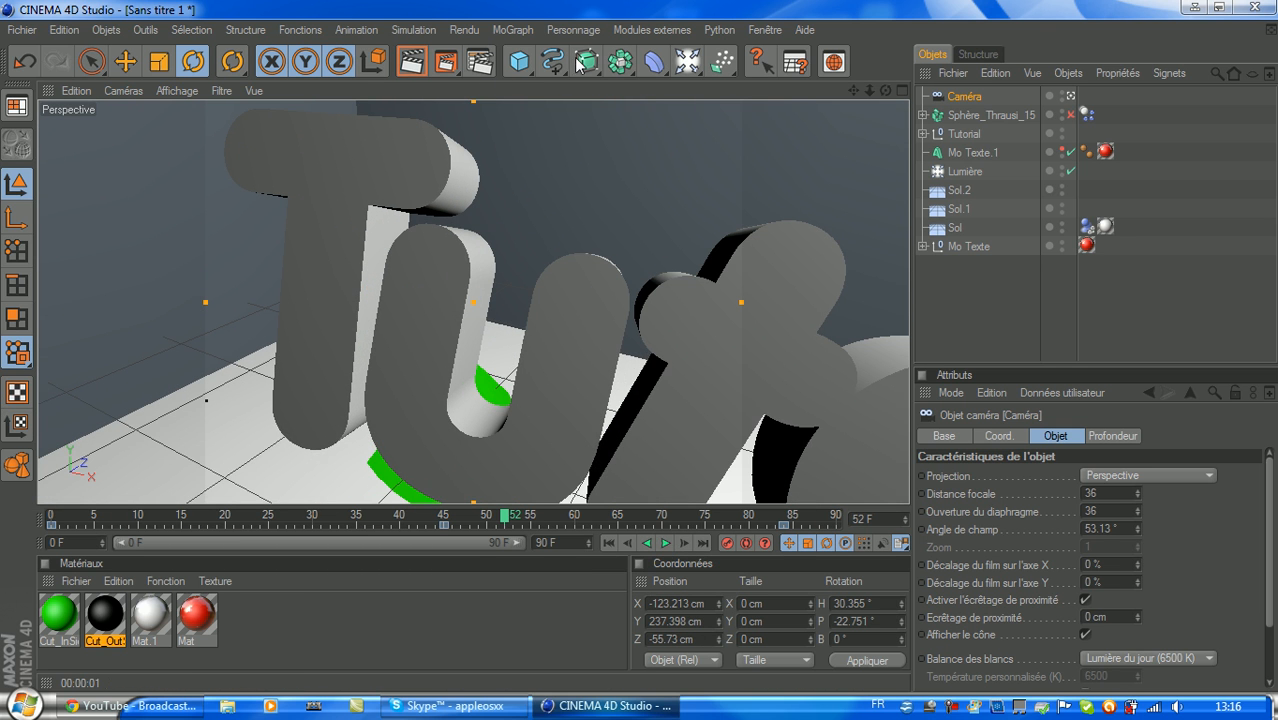
Open the output section of the render settings and look through the screen size presets.
click(479, 60)
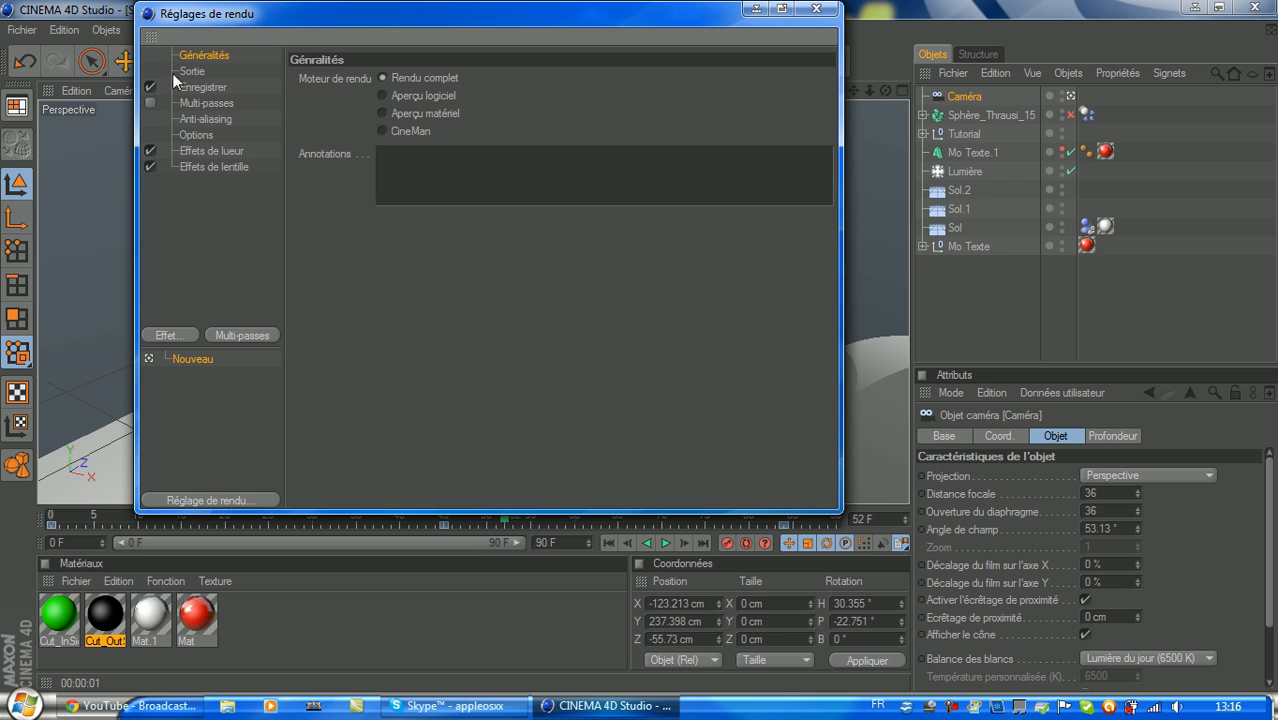
click(190, 72)
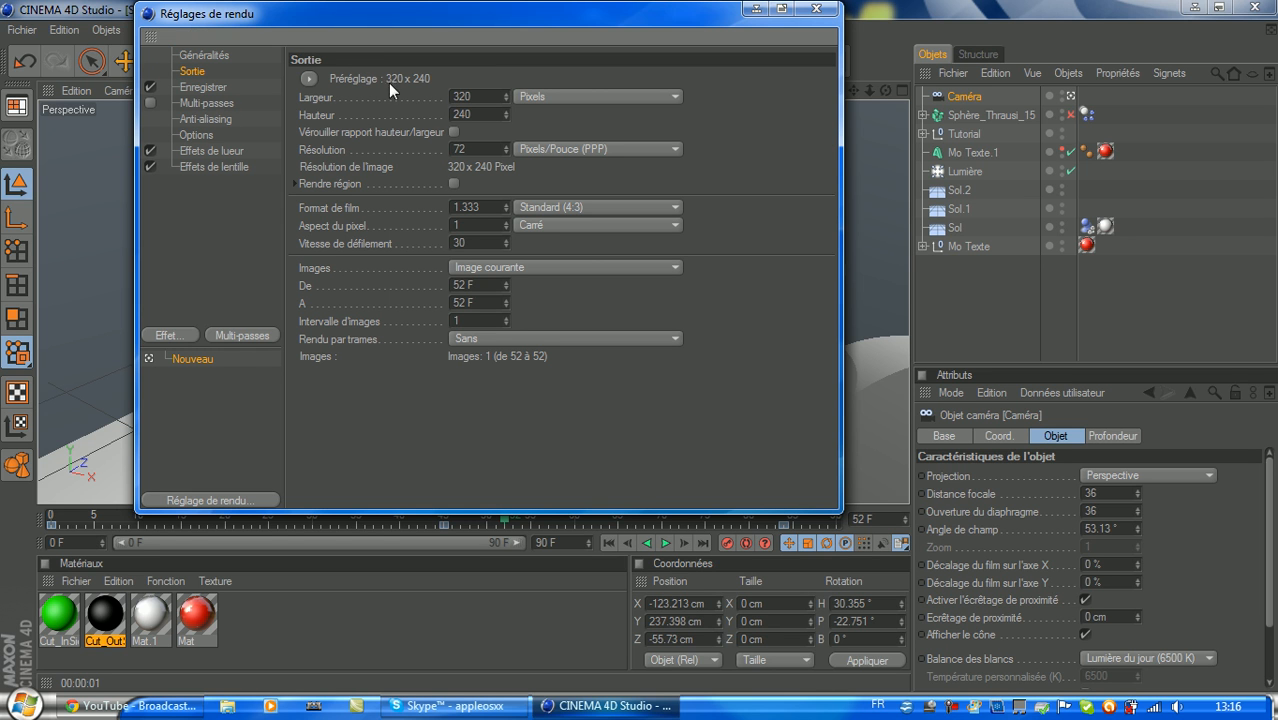
click(307, 79)
mouse_move(341, 98)
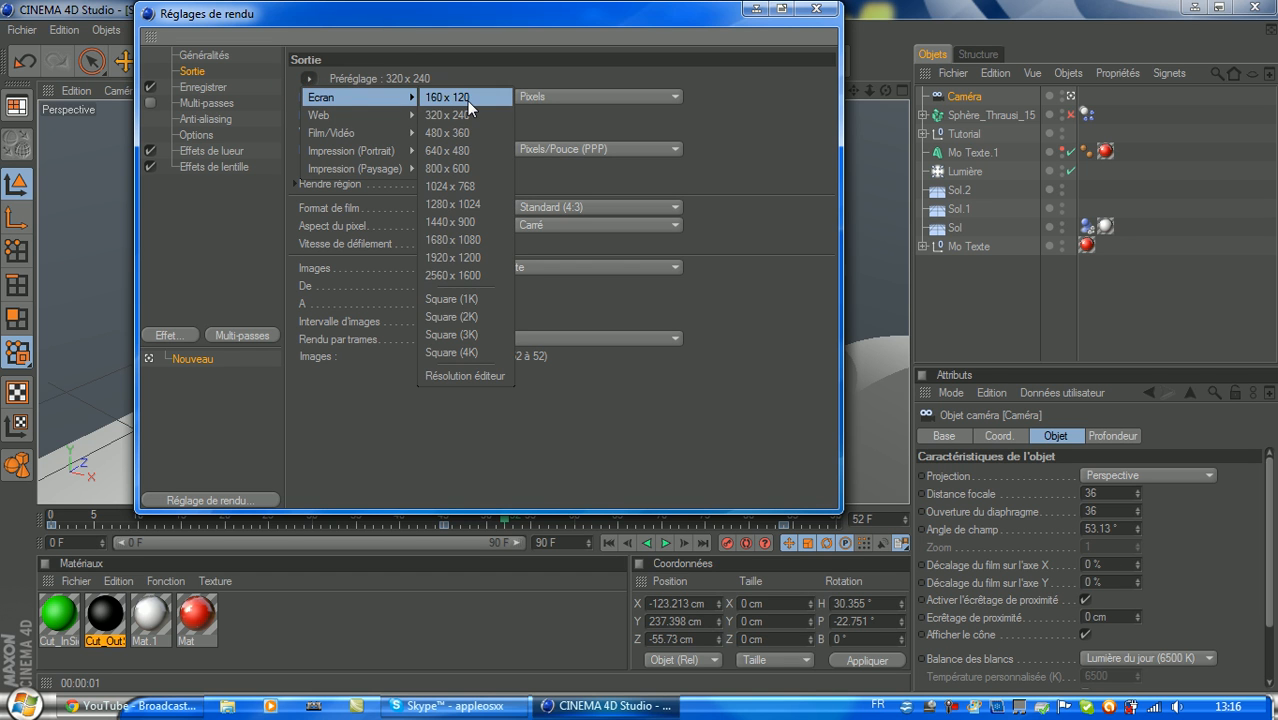
click(561, 52)
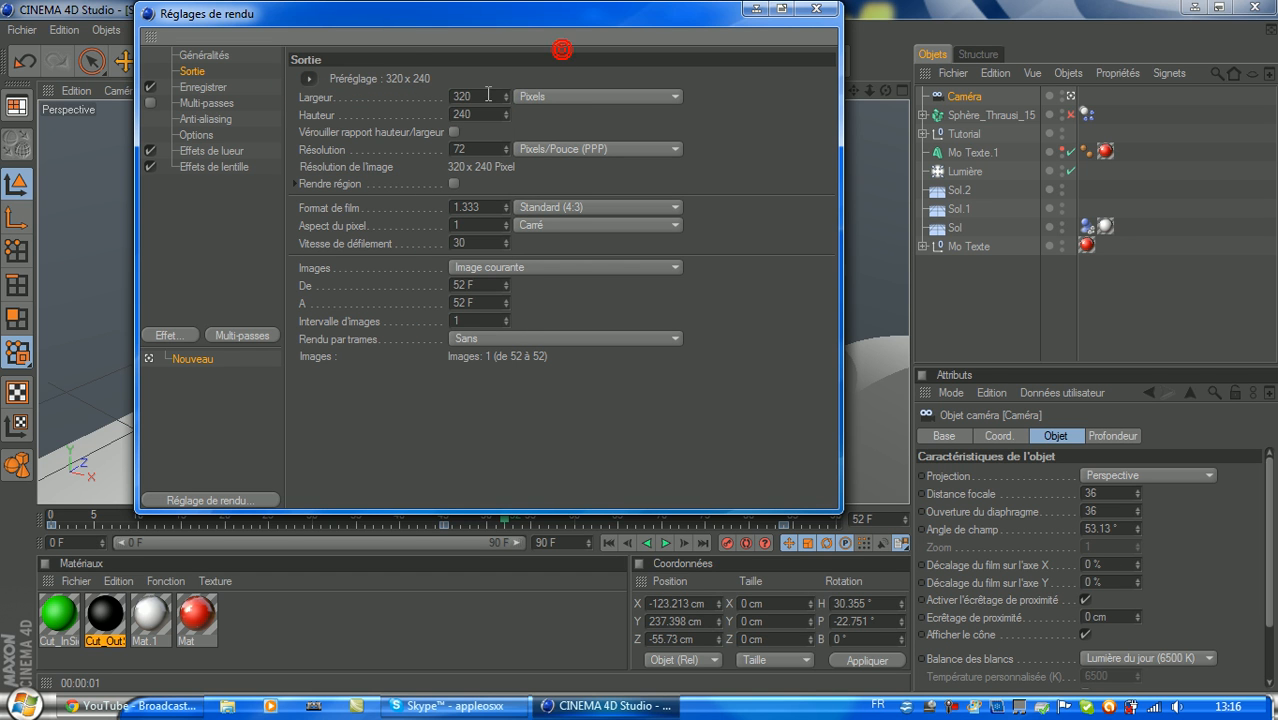
double_click(478, 95)
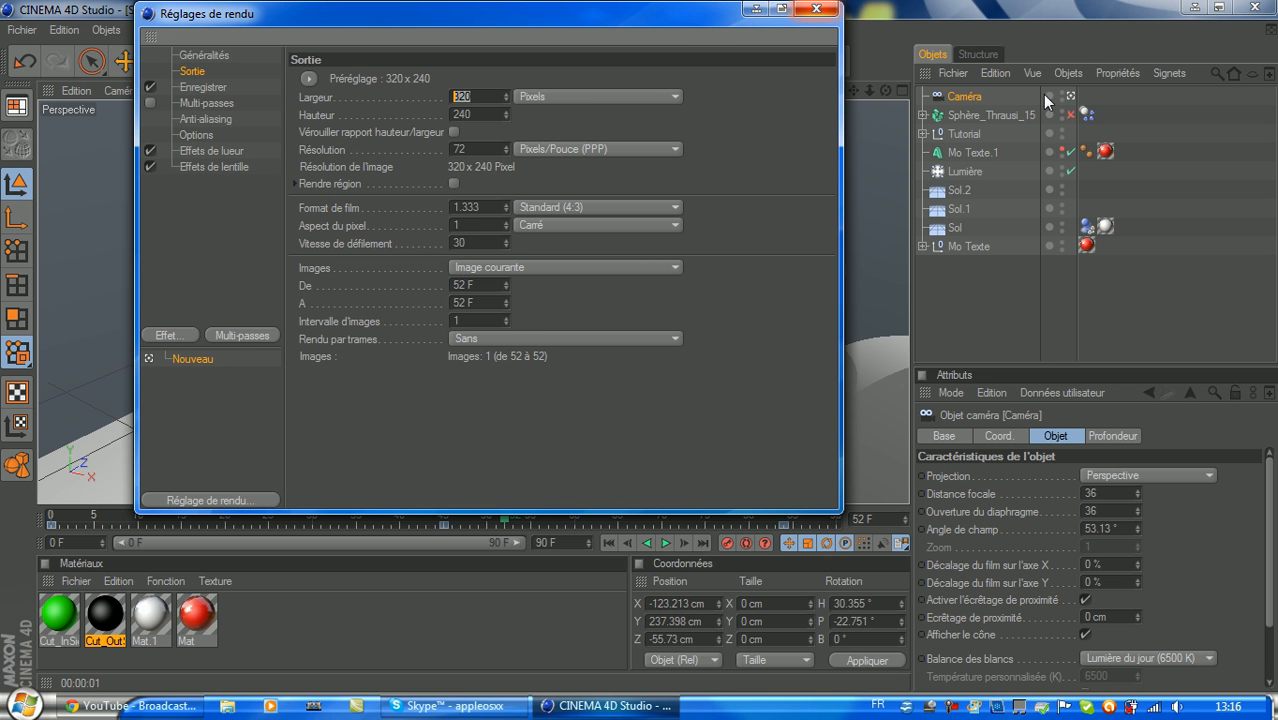
Check the computer's screen resolution in the Windows display settings, leaving it as it is.
click(1192, 9)
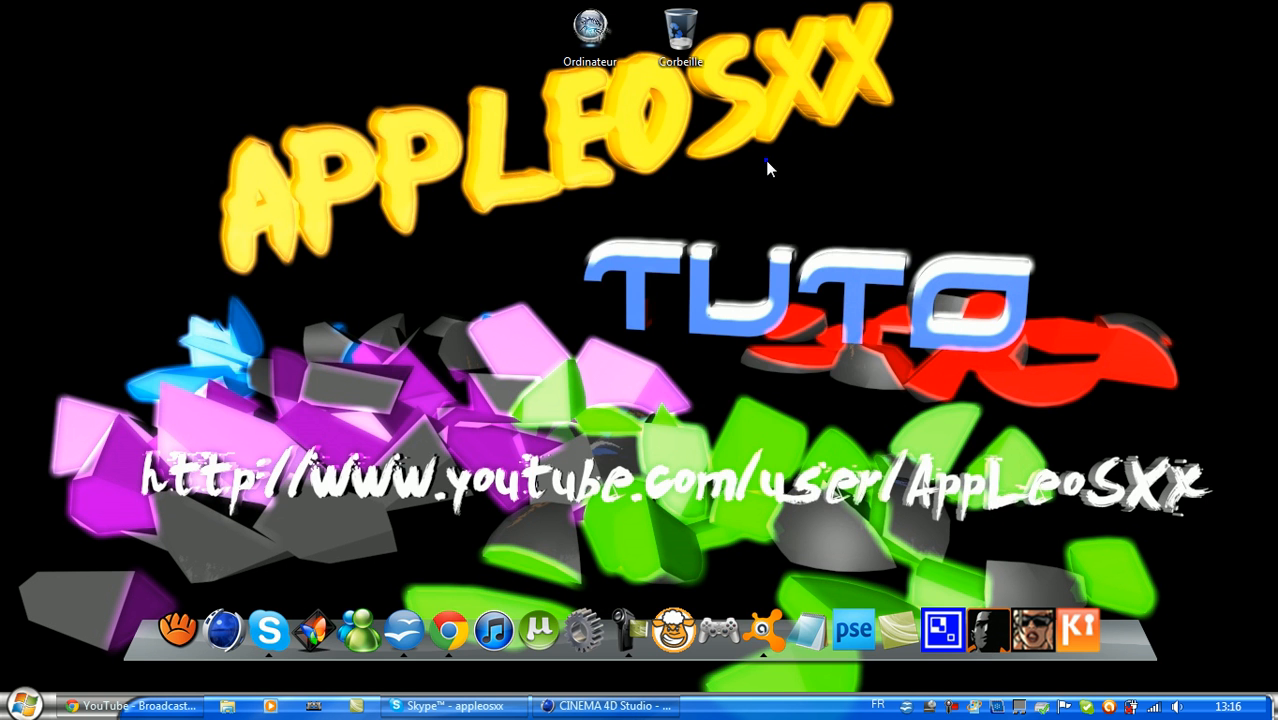
right_click(766, 161)
click(832, 409)
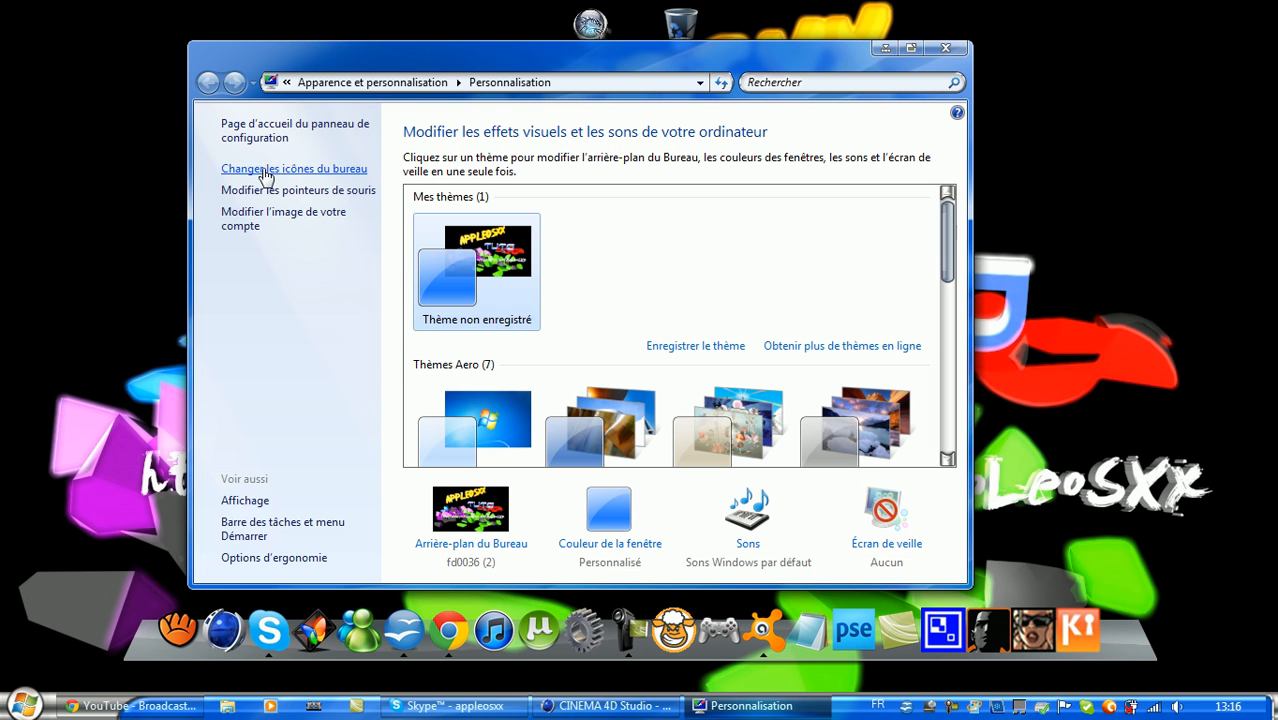
click(252, 502)
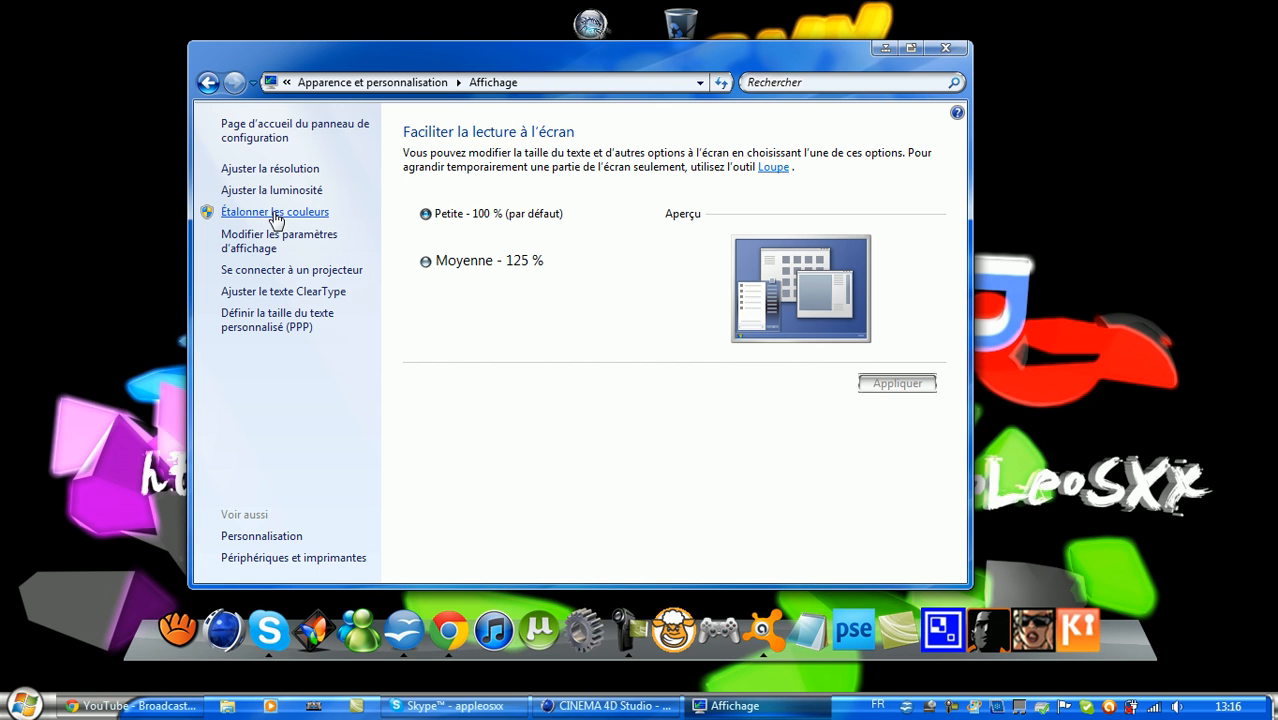
click(208, 82)
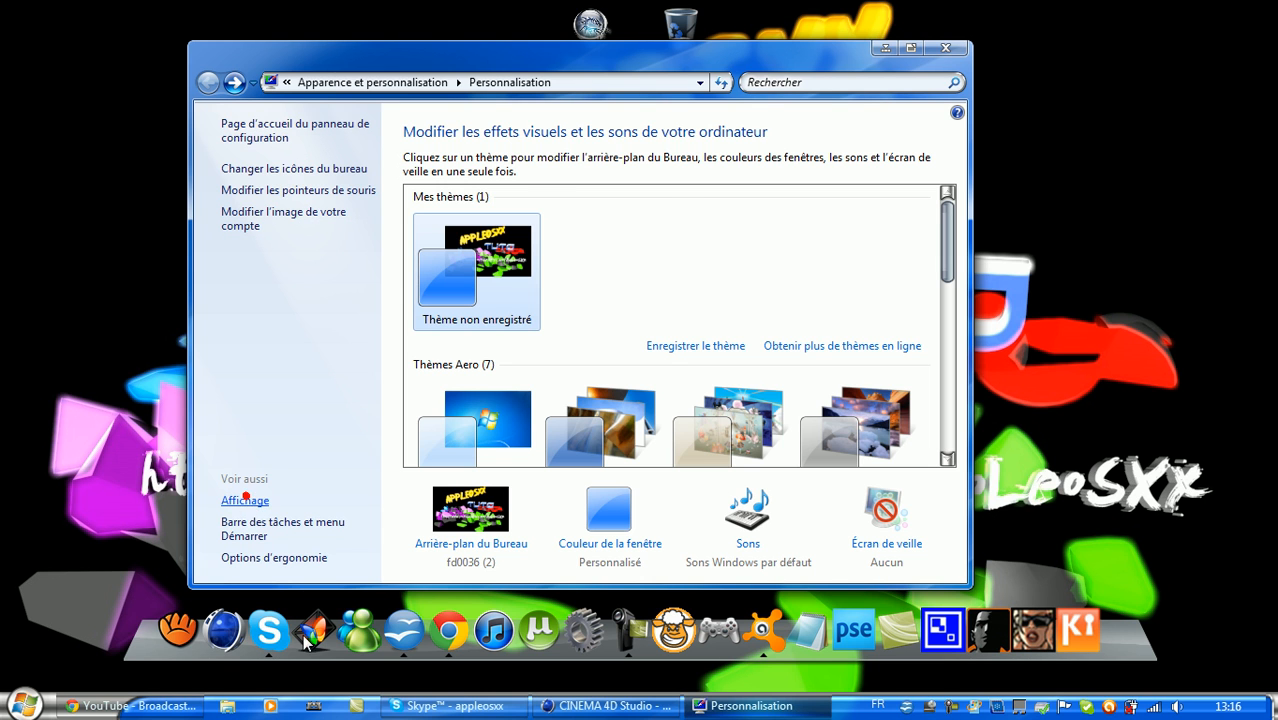
click(244, 499)
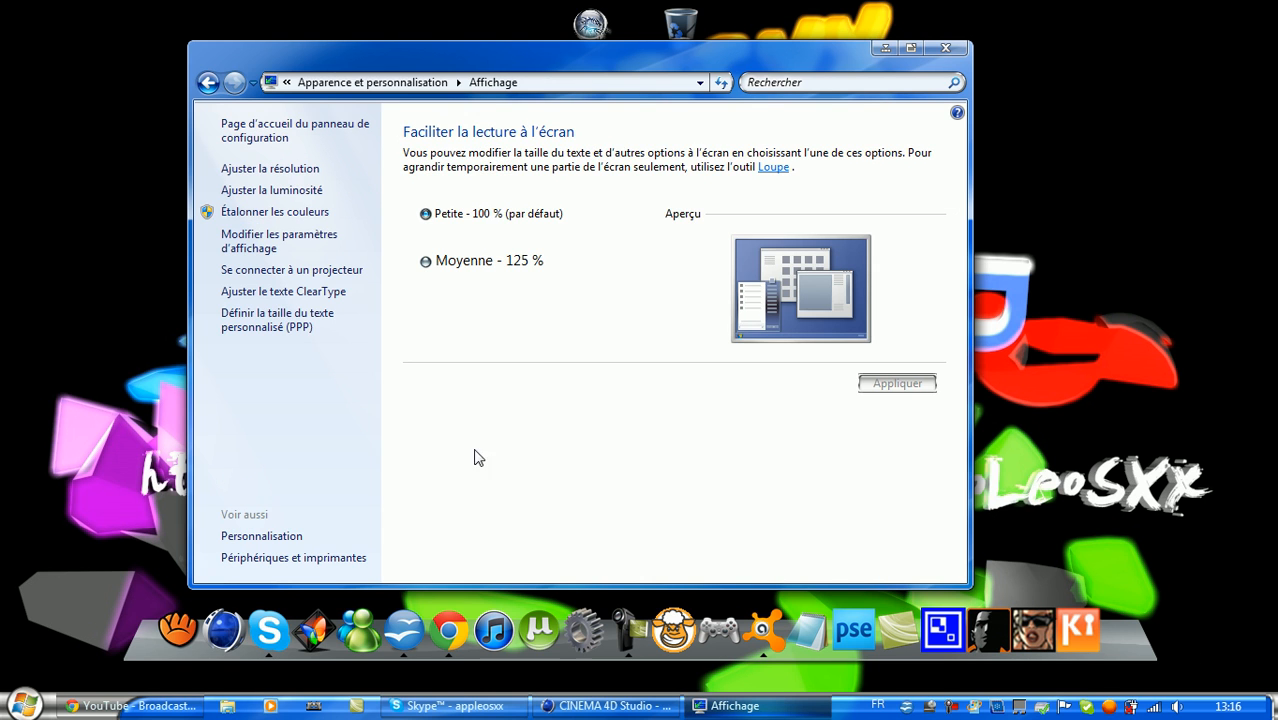
click(265, 170)
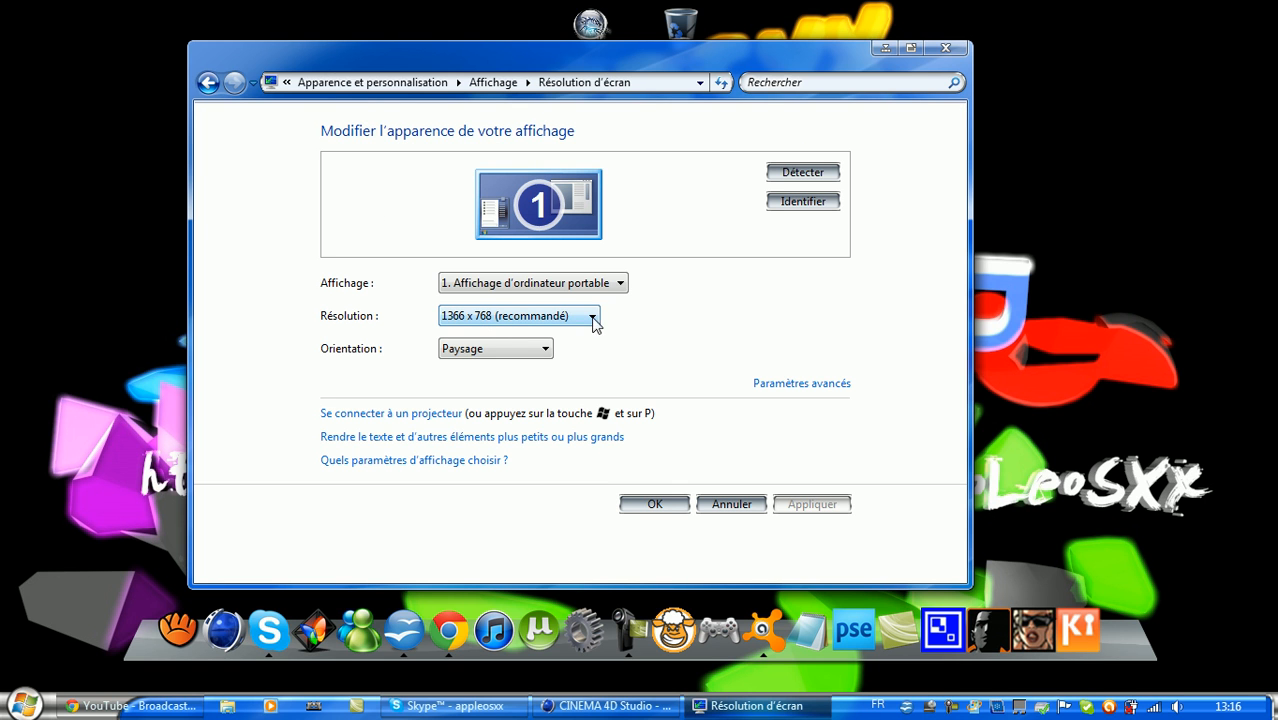
click(949, 53)
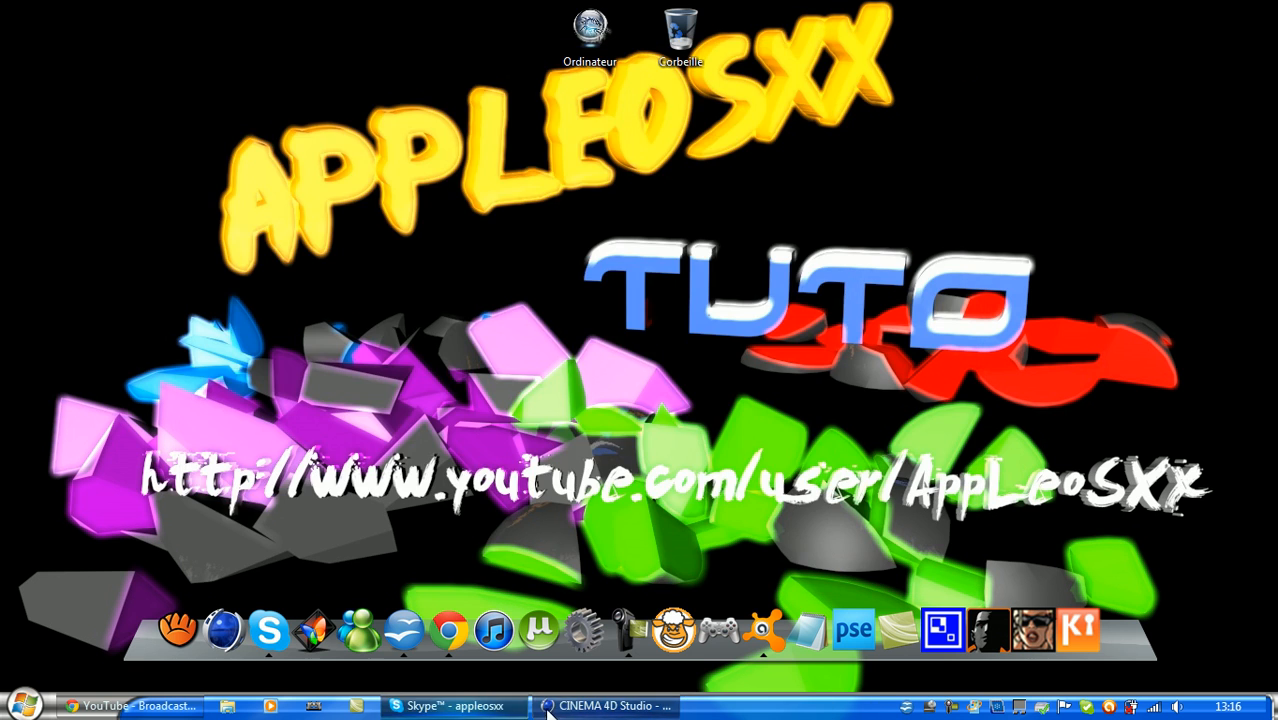
Switch back to Cinema 4D and set the render output size to 1366 pixels wide and 768 high.
click(550, 705)
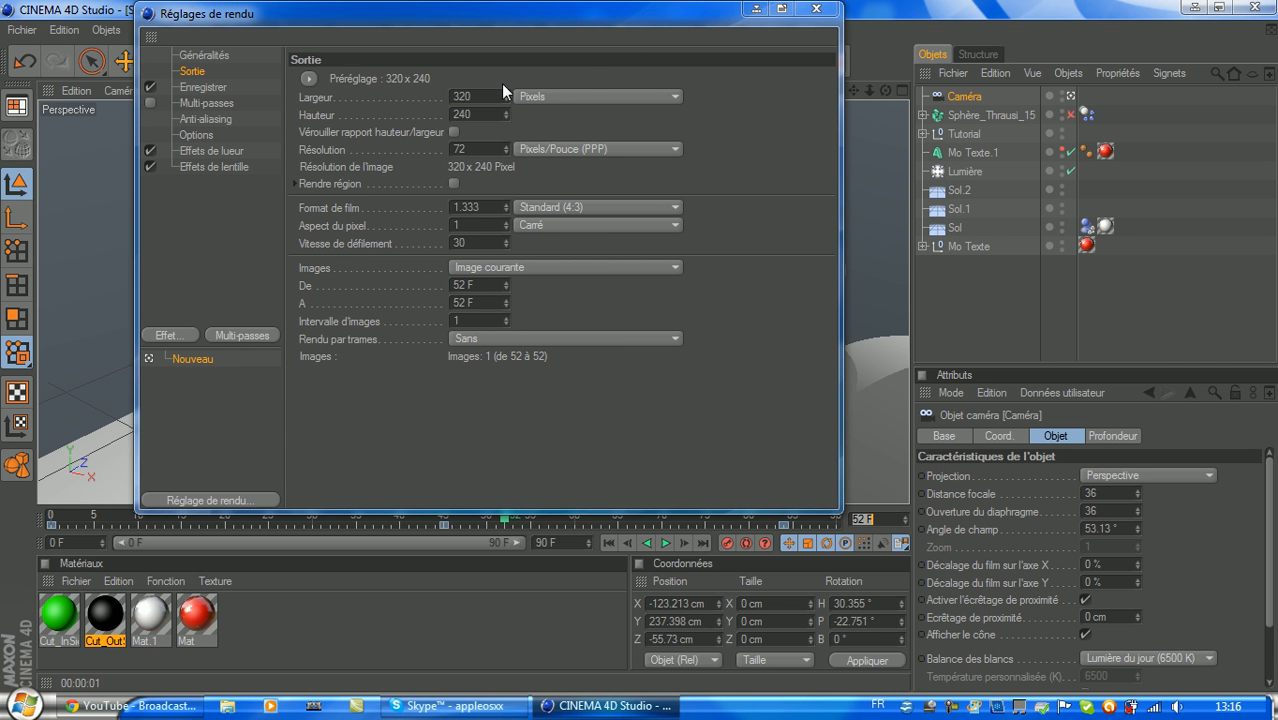
double_click(461, 97)
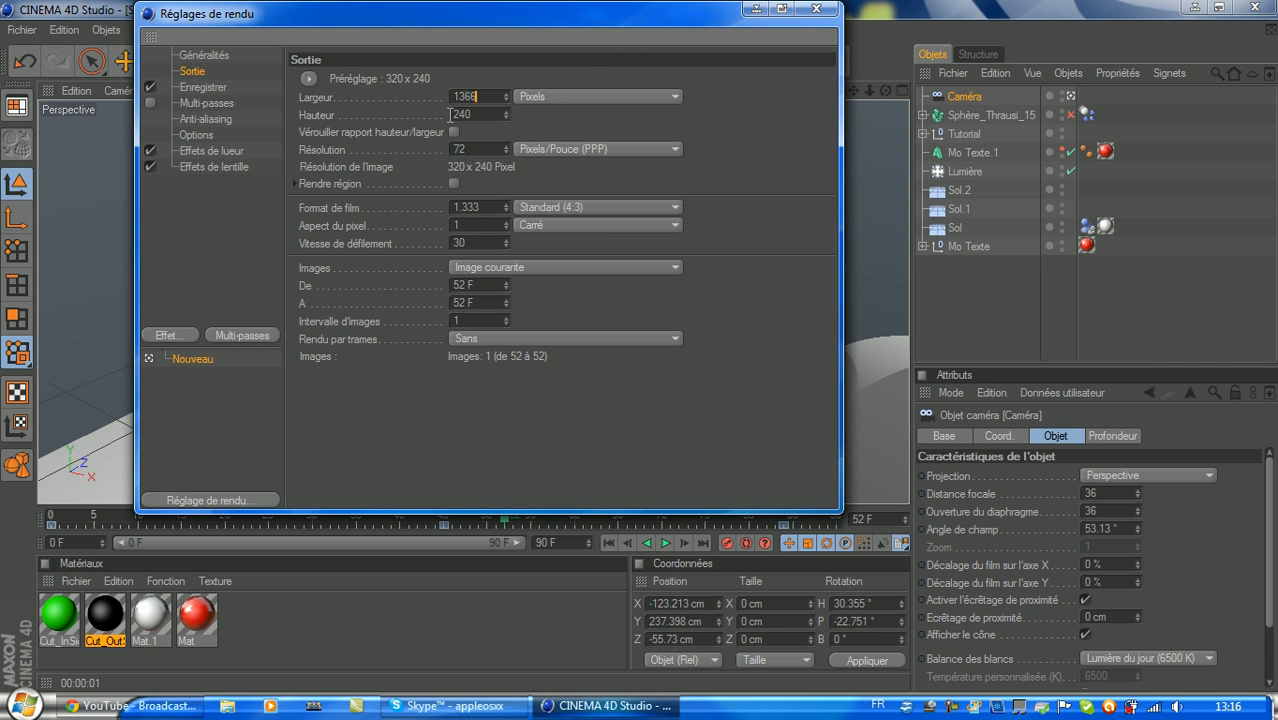
key(Tab)
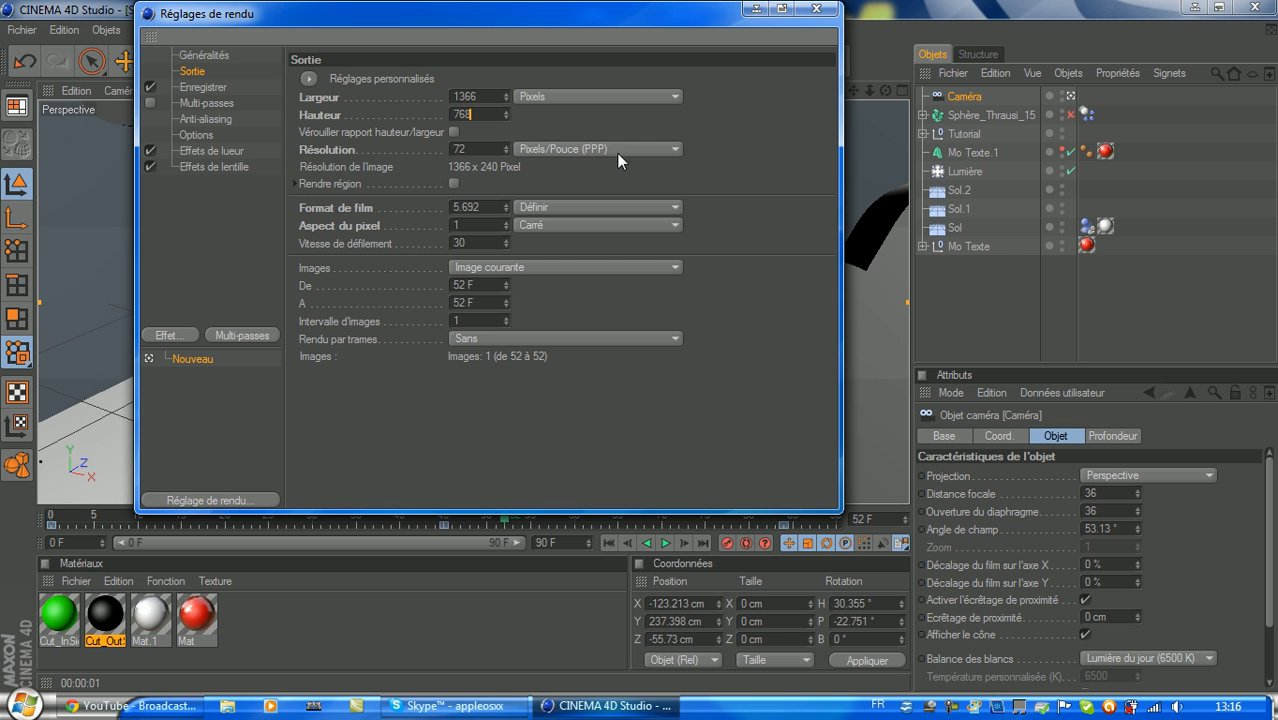
Set the render's save path to a file named "testtuto" in the image c4d folder.
click(203, 89)
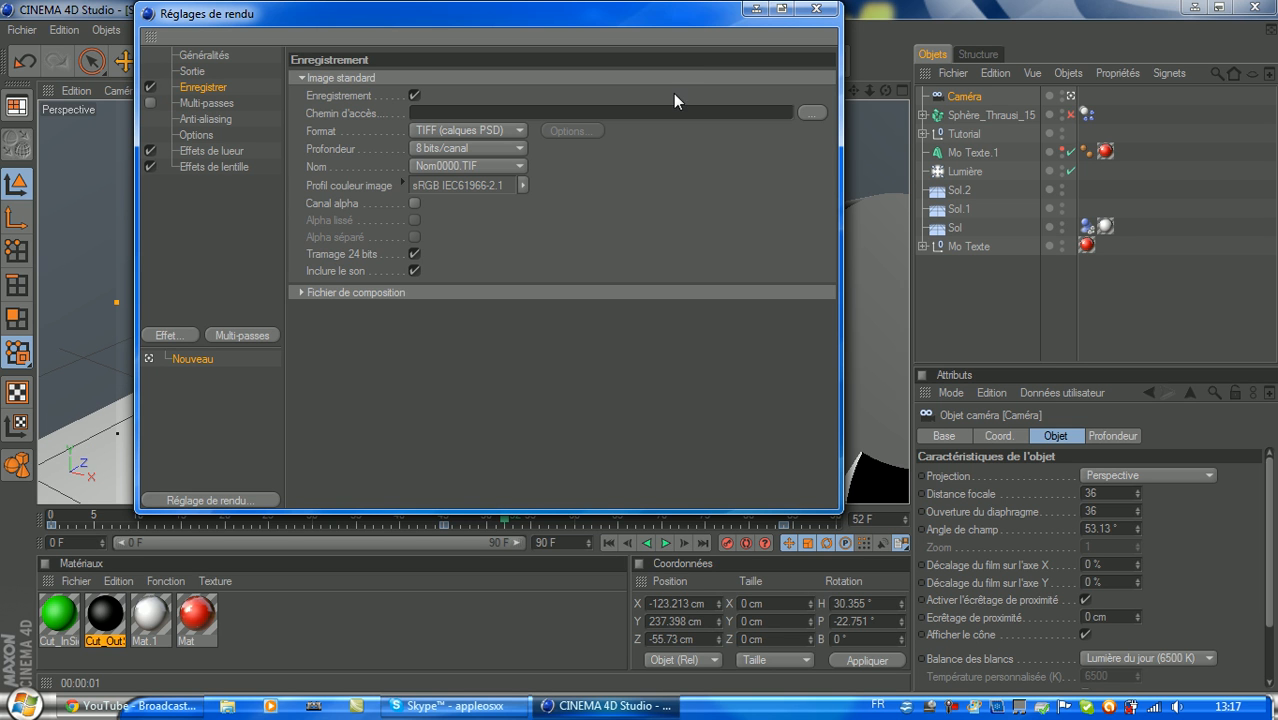
click(812, 112)
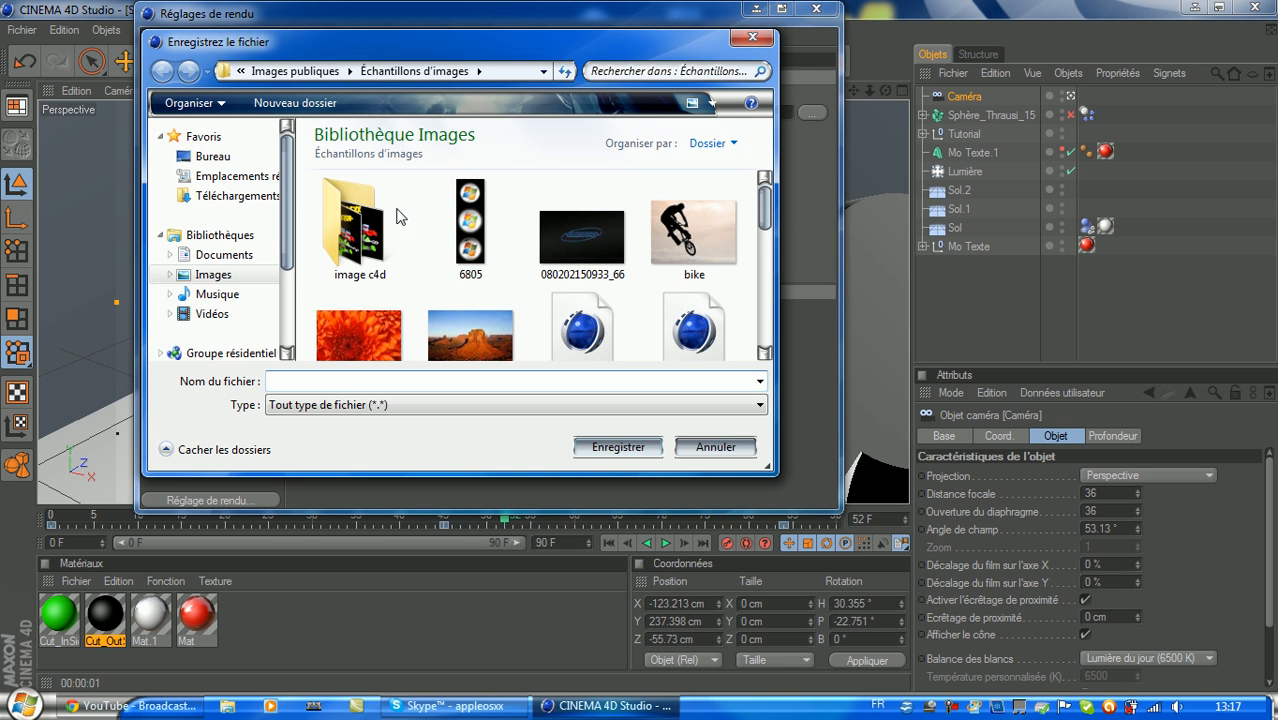
double_click(368, 238)
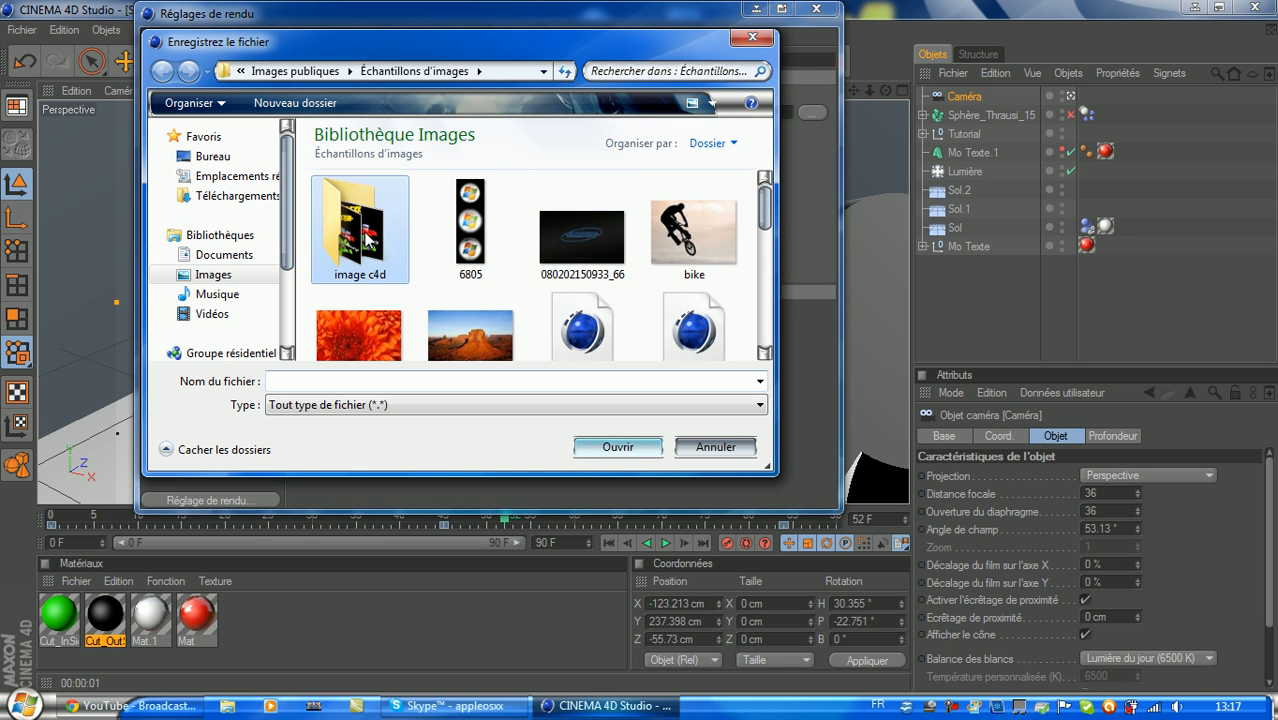
click(487, 379)
text(t)
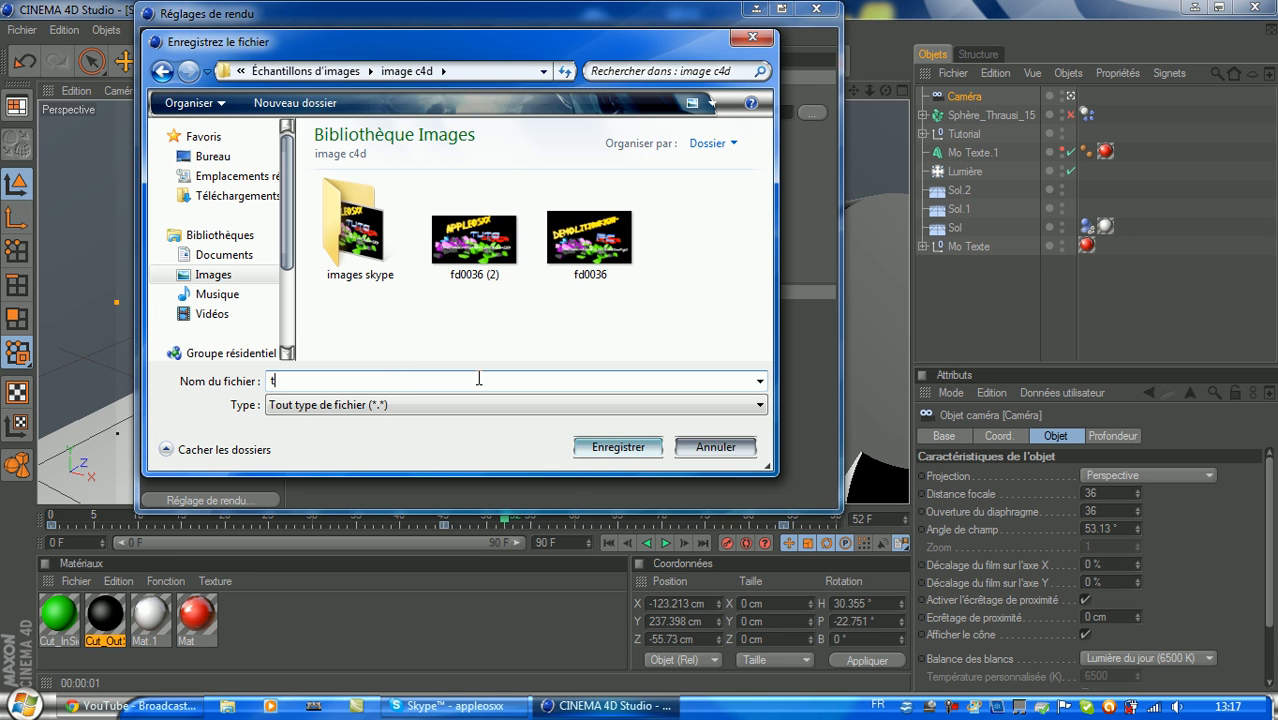
text(esttuto)
click(647, 455)
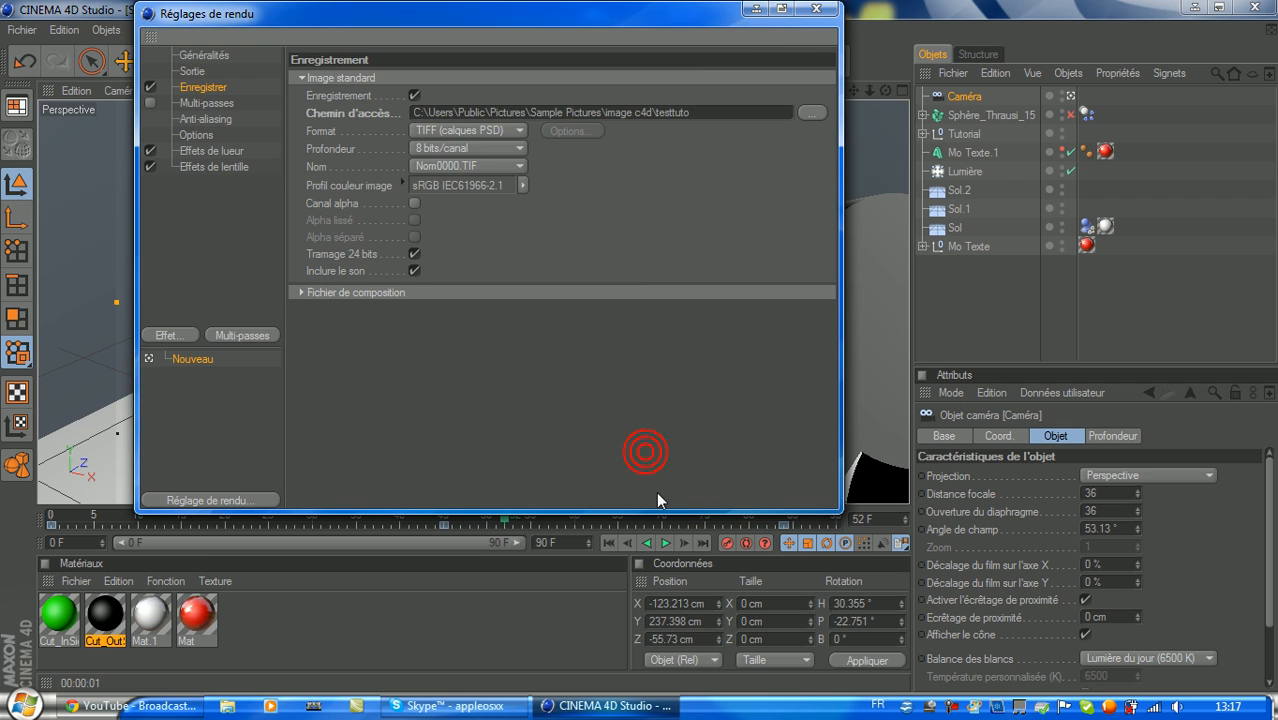
Set the render's save format to JPEG, then reopen the render settings to review the save path.
click(518, 133)
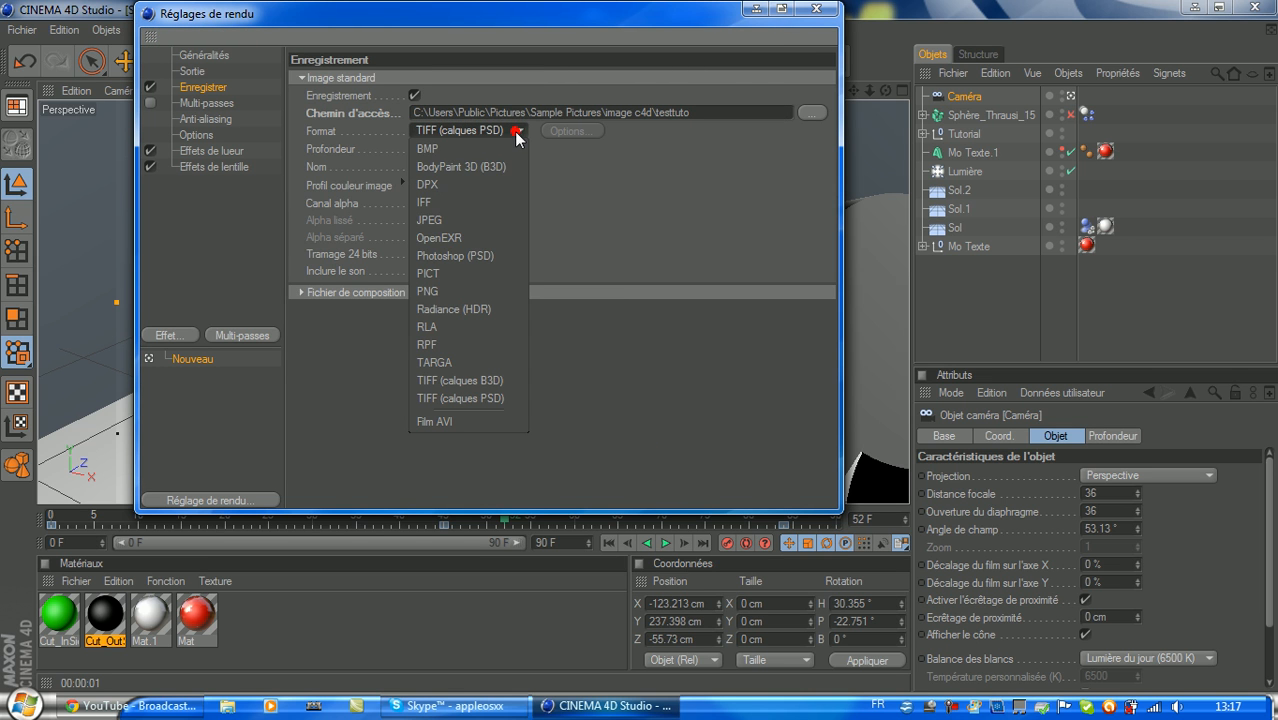
click(472, 221)
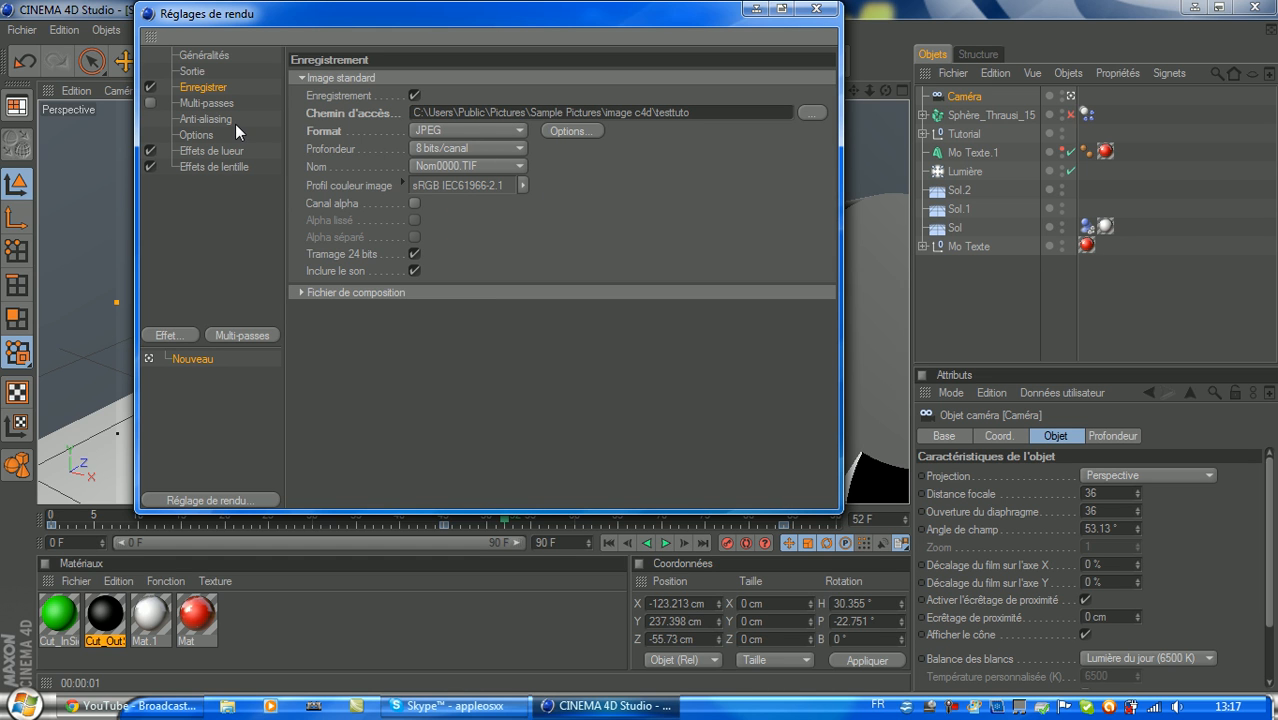
click(815, 10)
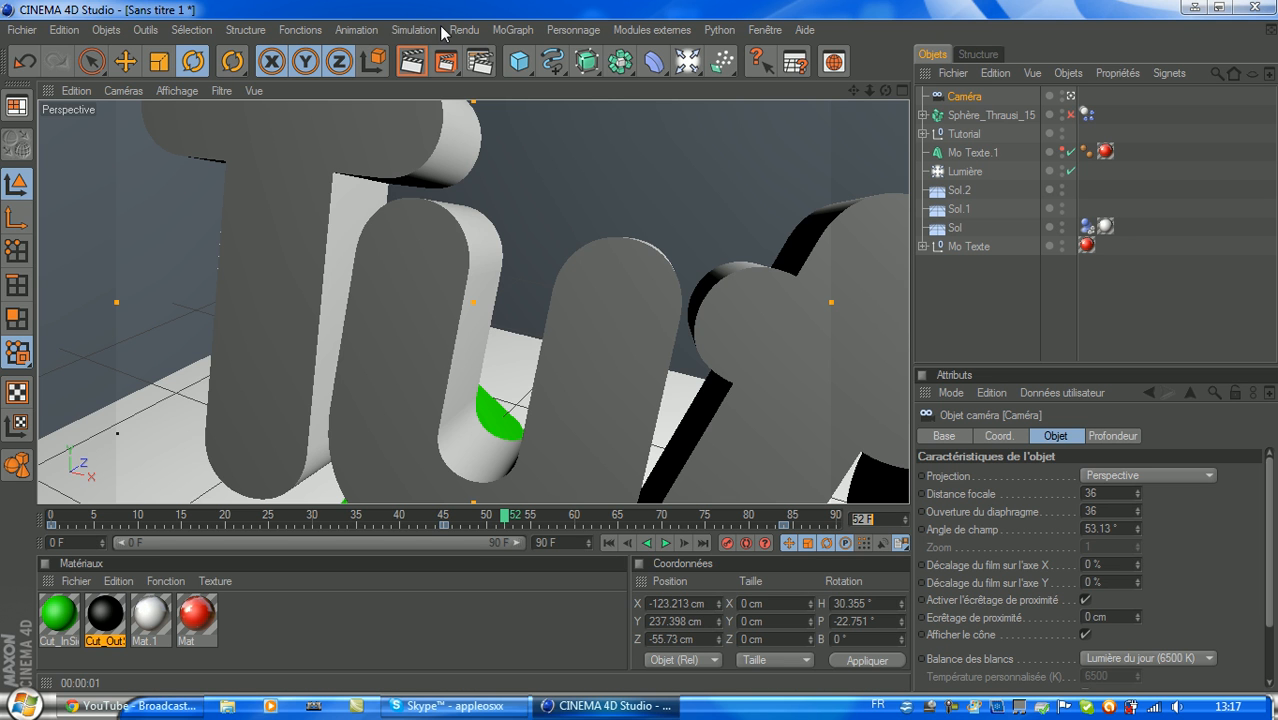
click(487, 60)
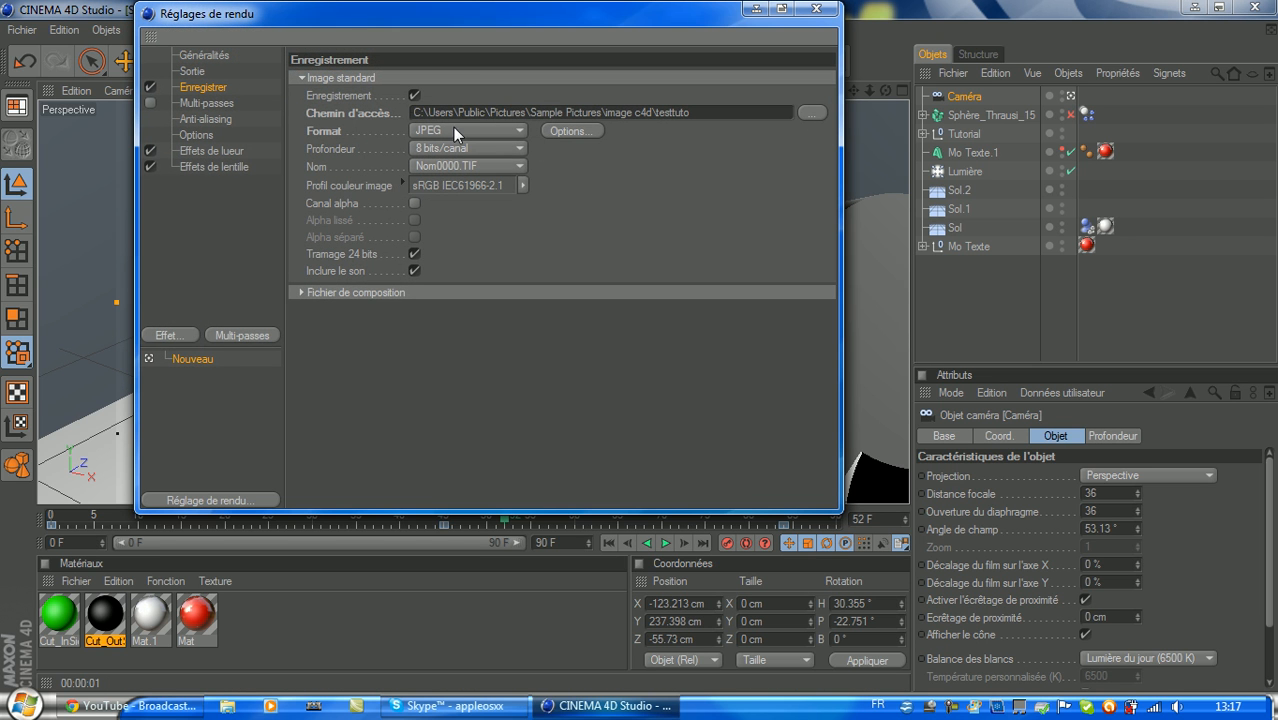
drag(712, 113, 531, 143)
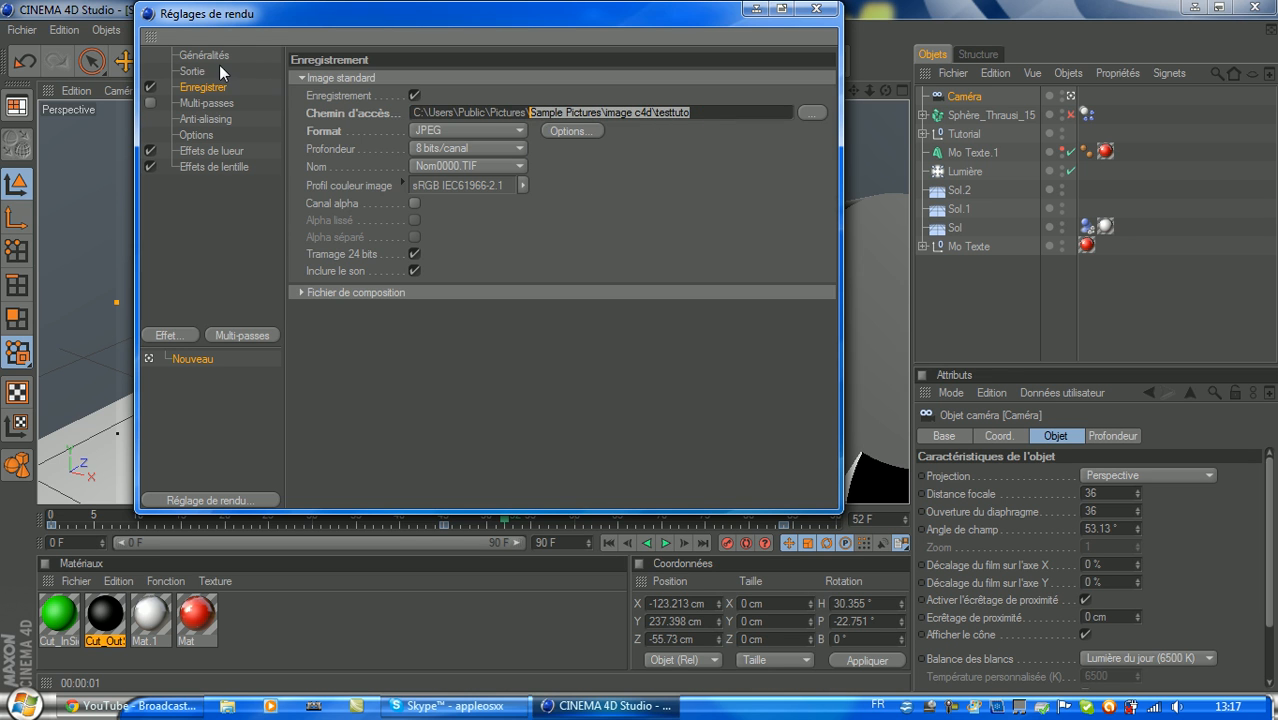
Choose the HDTV (16:9) film format and set the render range to all frames (Toutes les images).
click(193, 71)
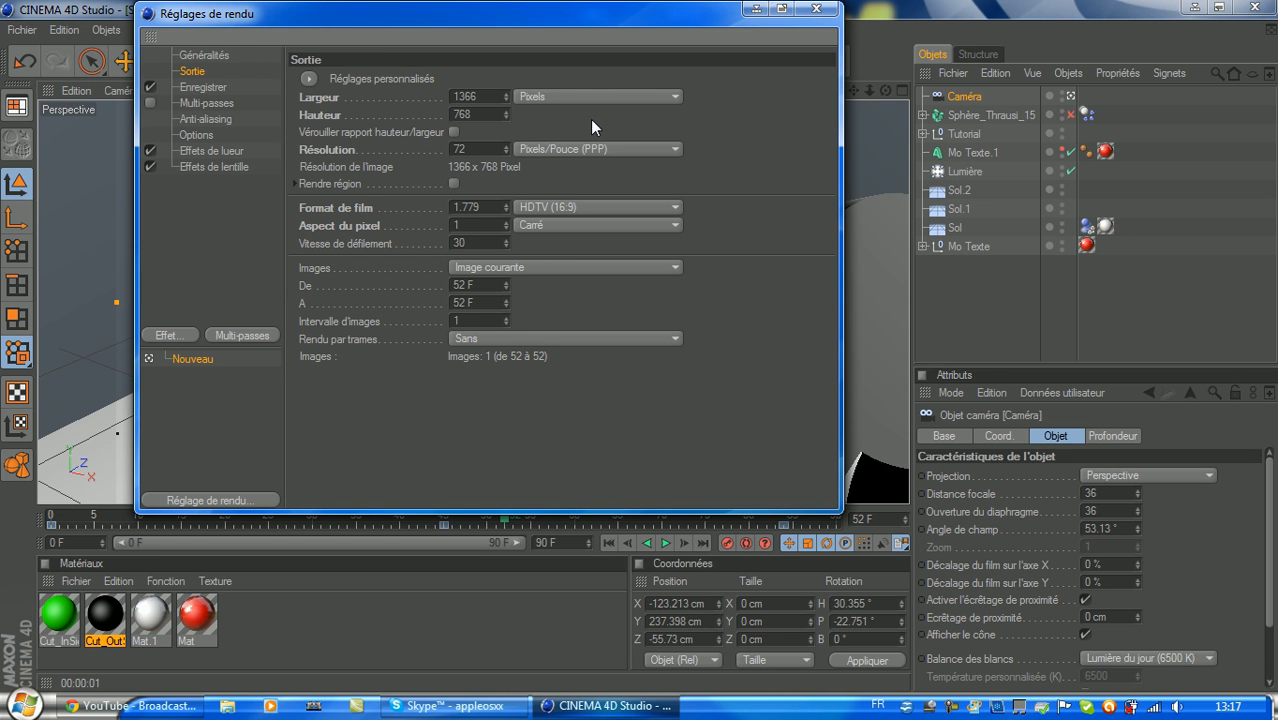
click(601, 205)
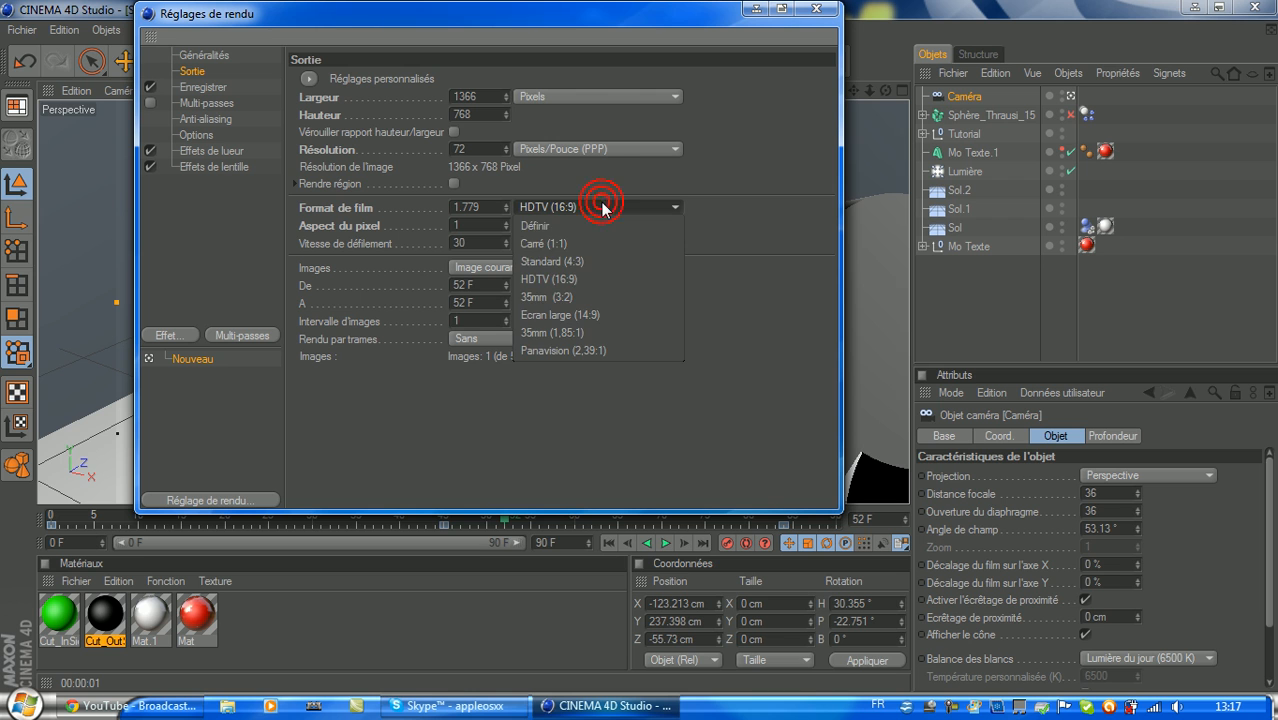
click(585, 281)
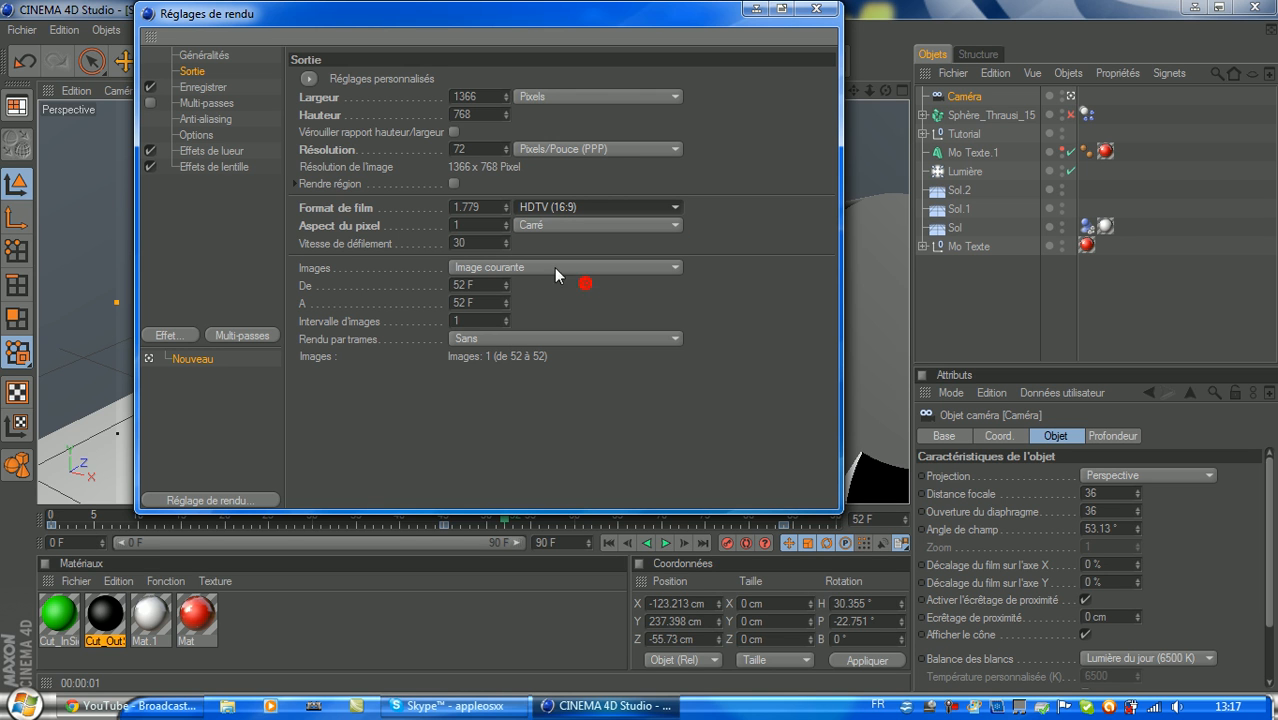
click(618, 147)
click(732, 220)
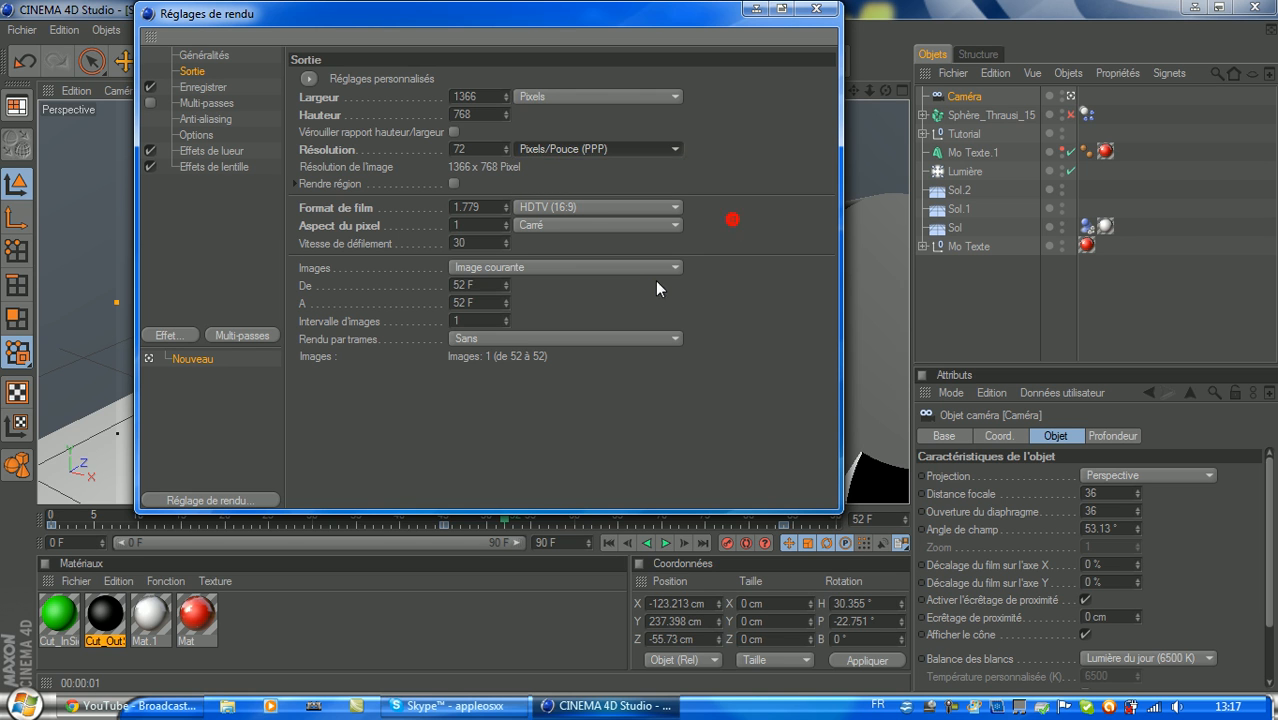
click(628, 268)
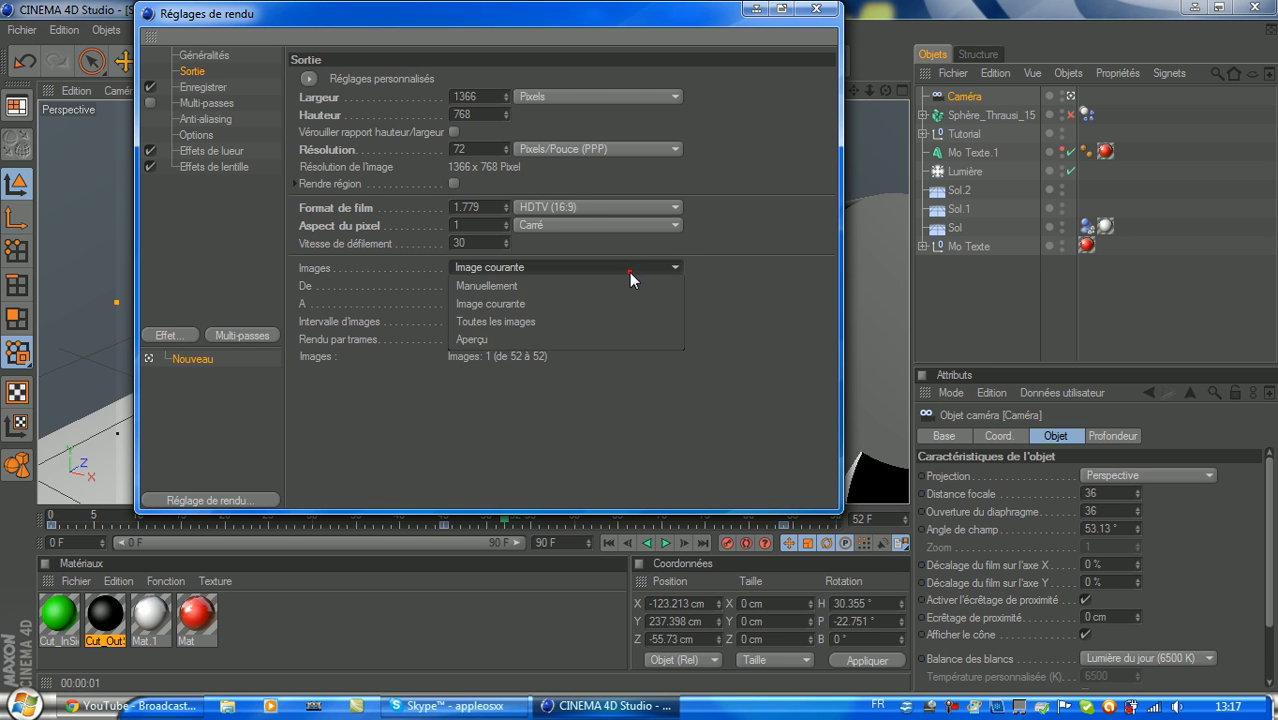
click(561, 320)
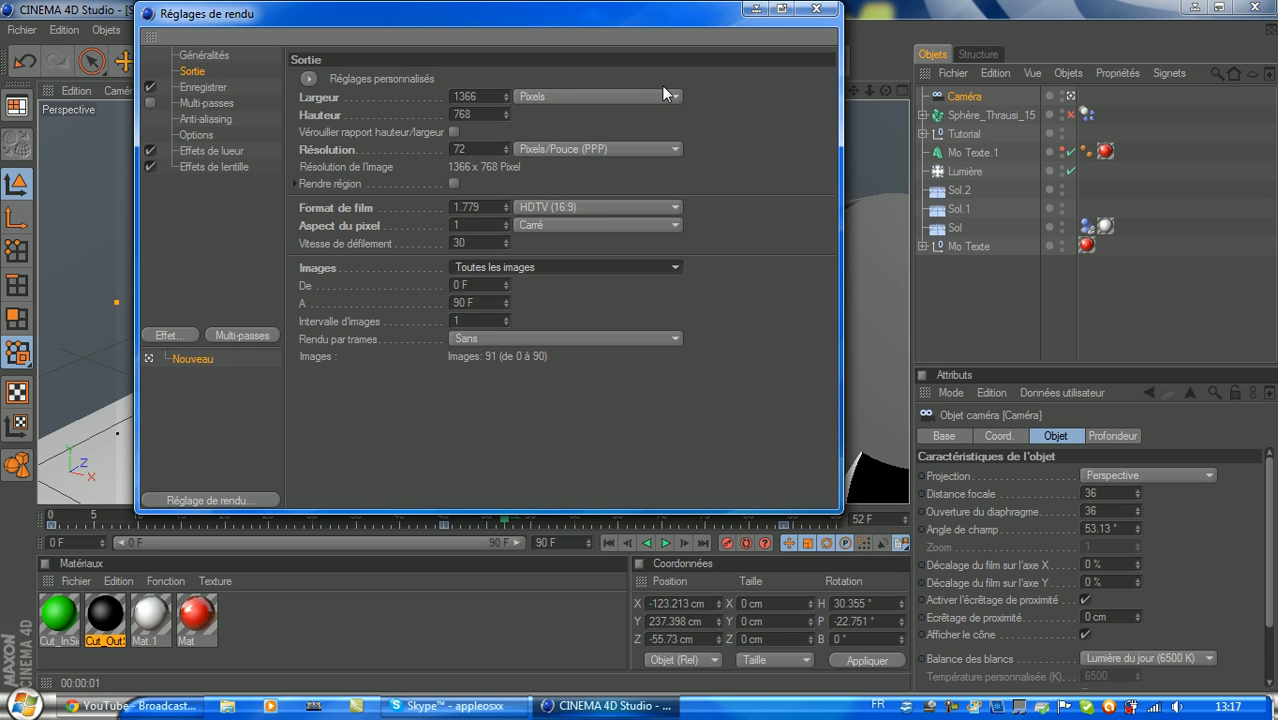
Set the render's save format to Film AVI, keeping 8 bits/canal depth and the Nom0000.TIF naming.
click(181, 88)
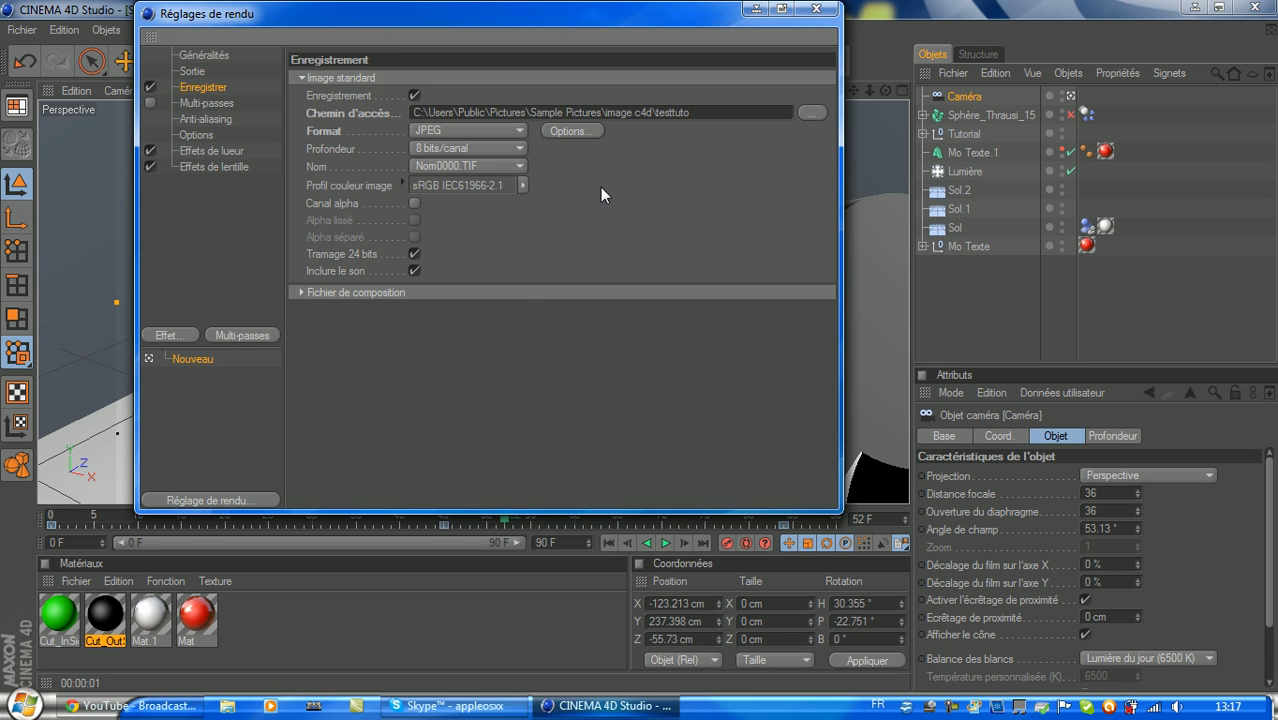
click(455, 135)
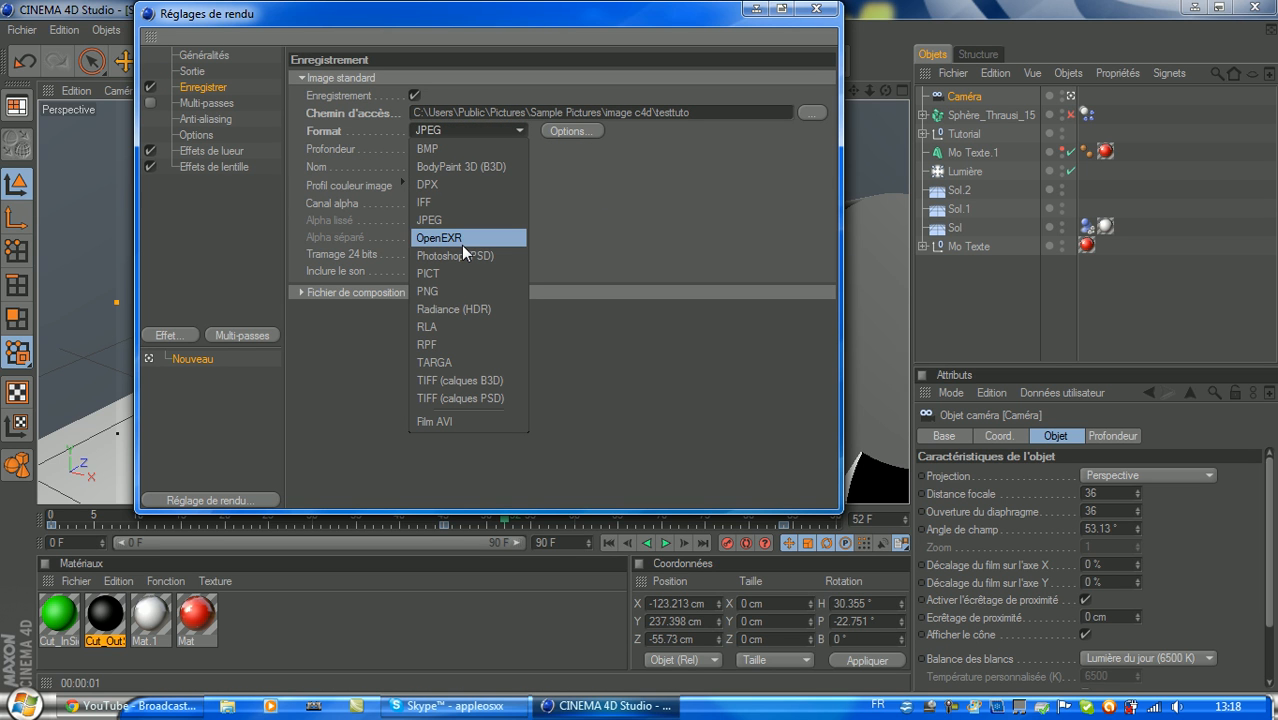
click(461, 421)
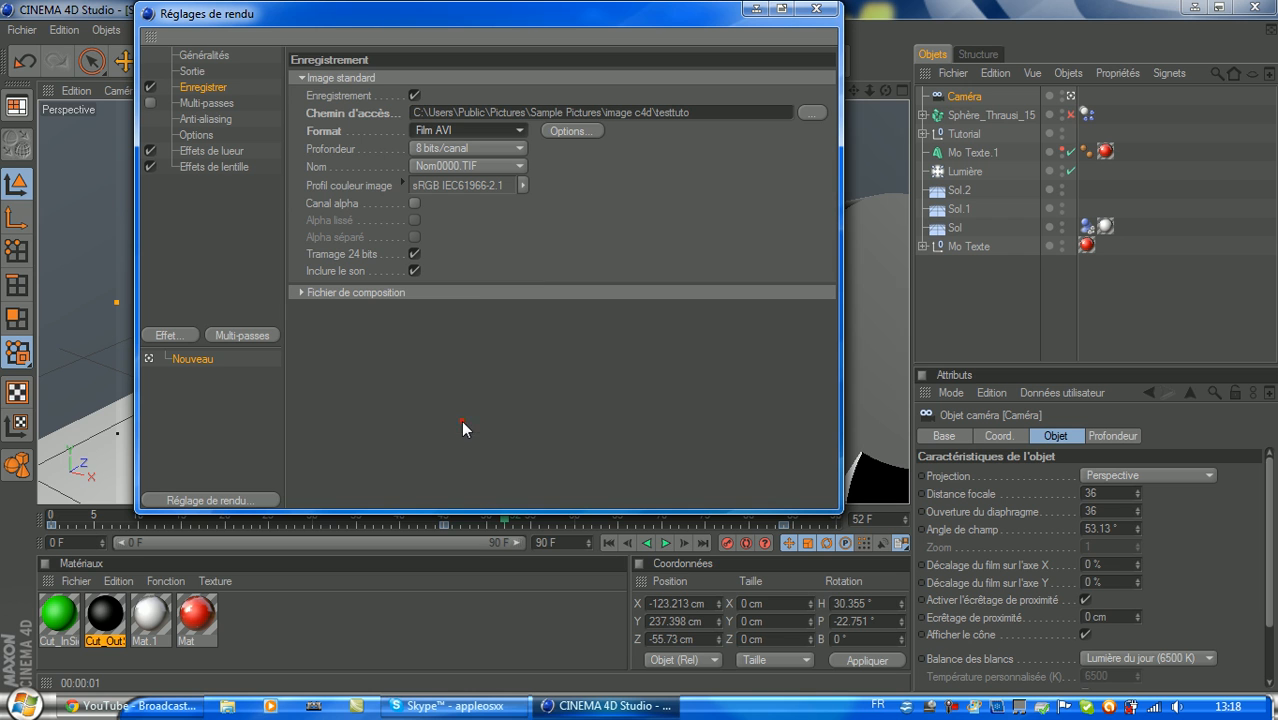
click(497, 146)
click(599, 185)
click(490, 166)
click(705, 209)
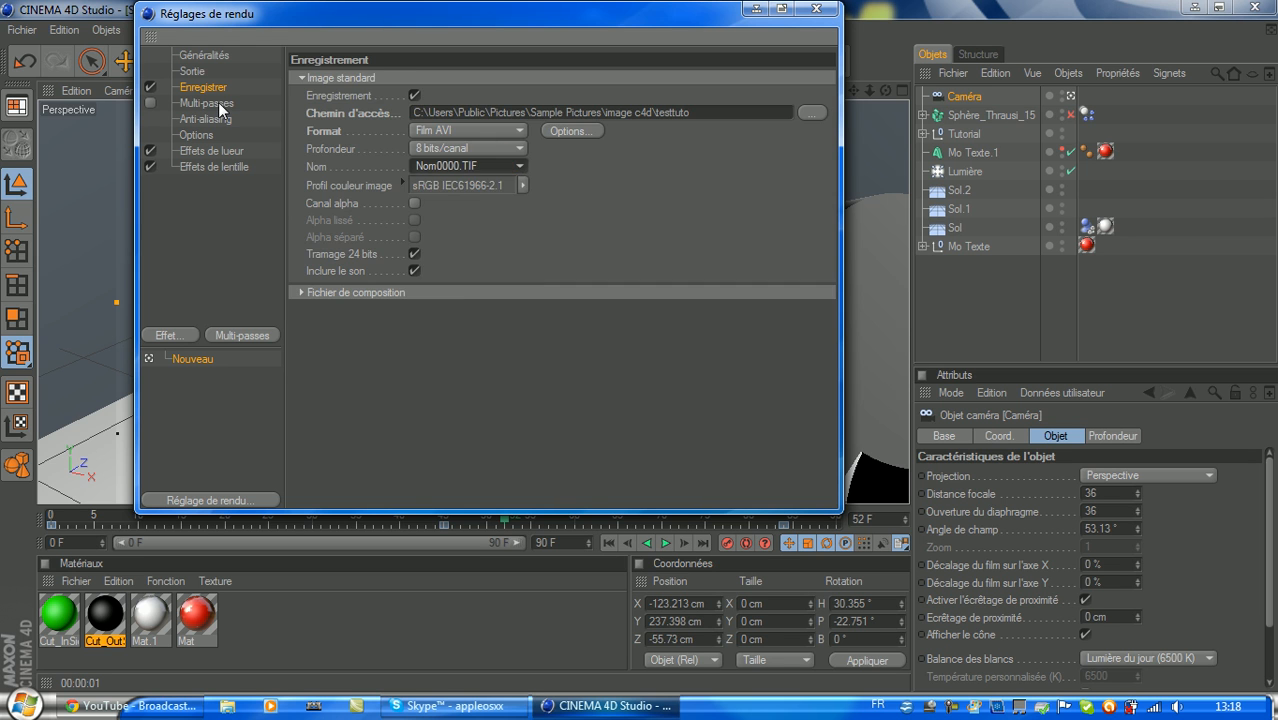
Review the Anti-aliasing, Options, Effets de lueur, Généralités and Sortie render settings, including the resolution and width units, and close the settings.
click(207, 103)
click(219, 119)
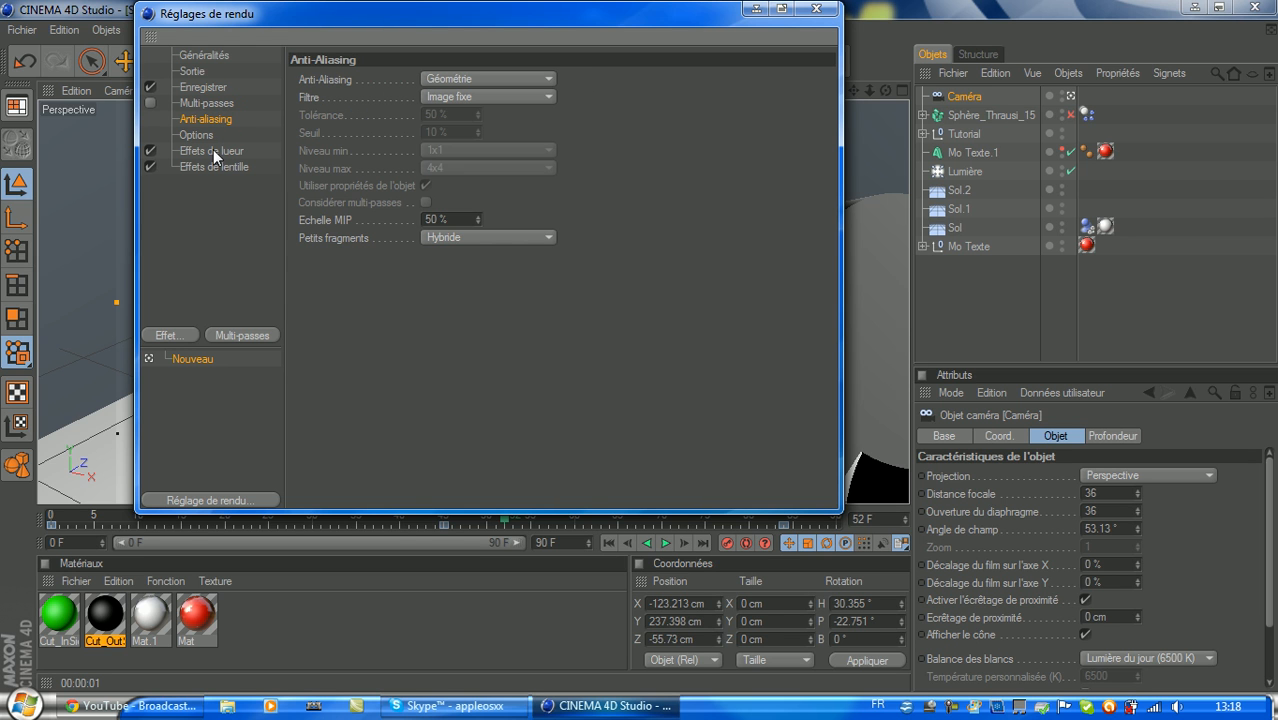
click(192, 135)
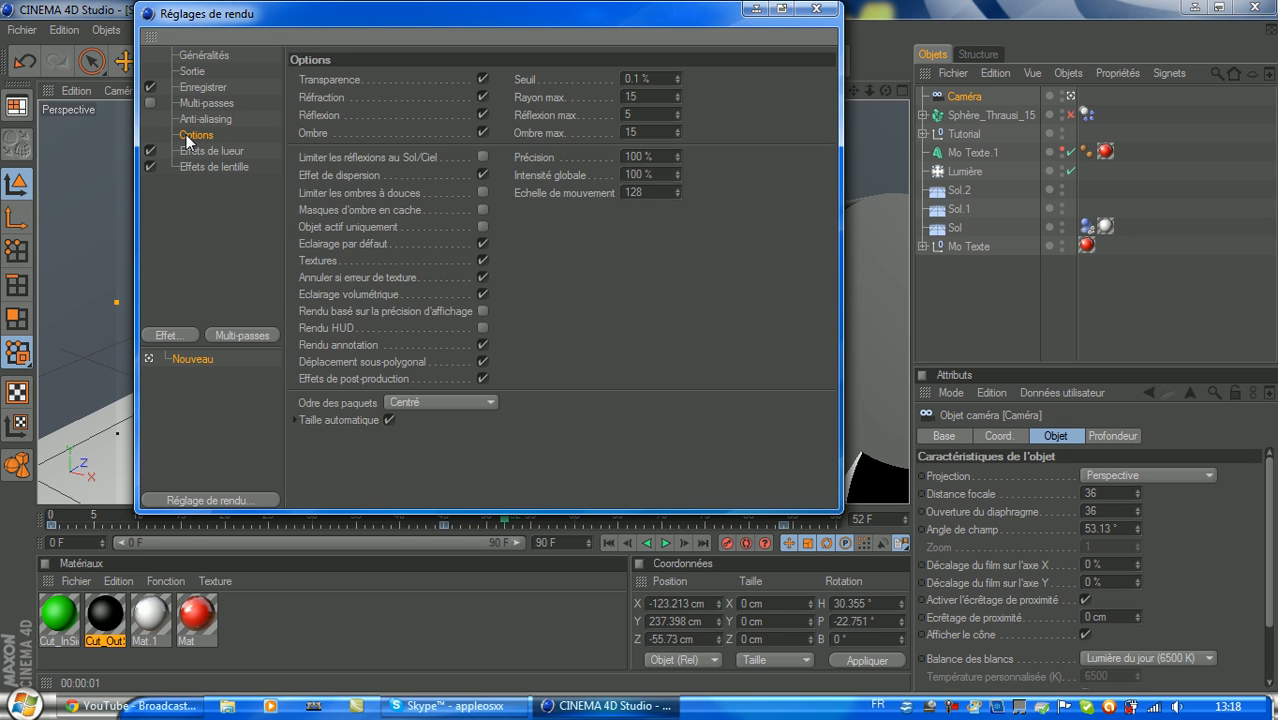
click(205, 151)
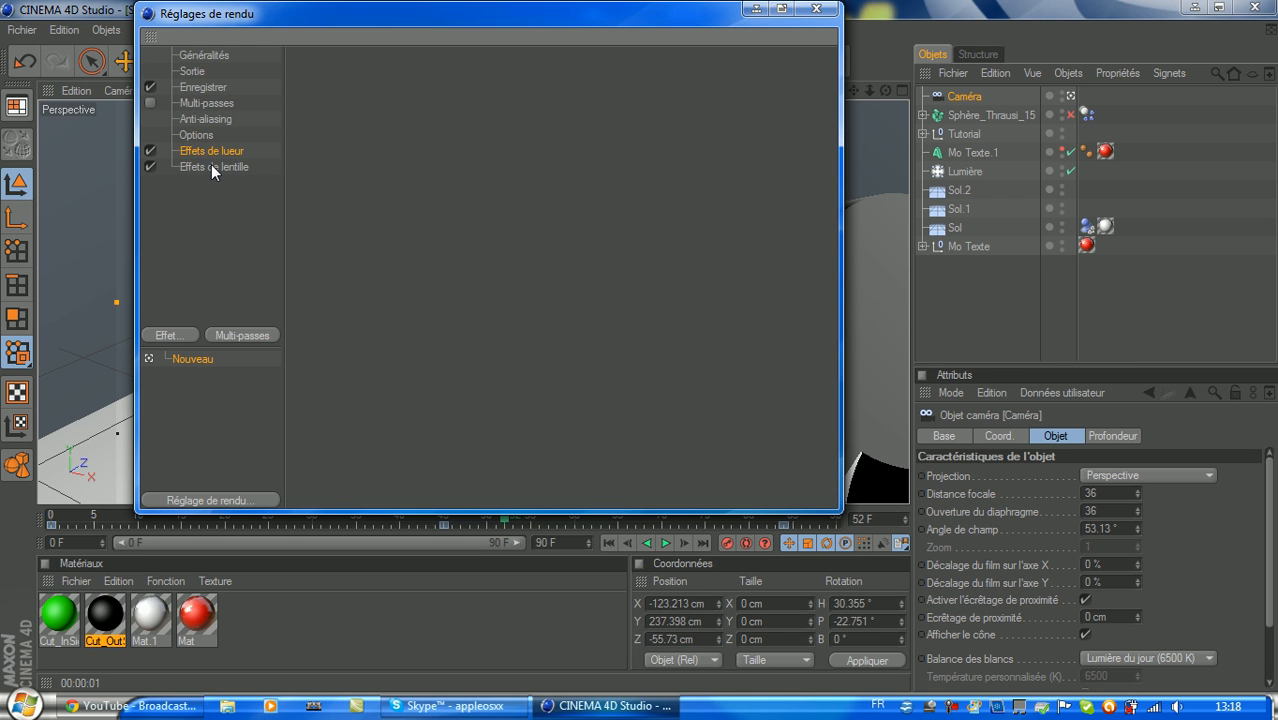
click(201, 56)
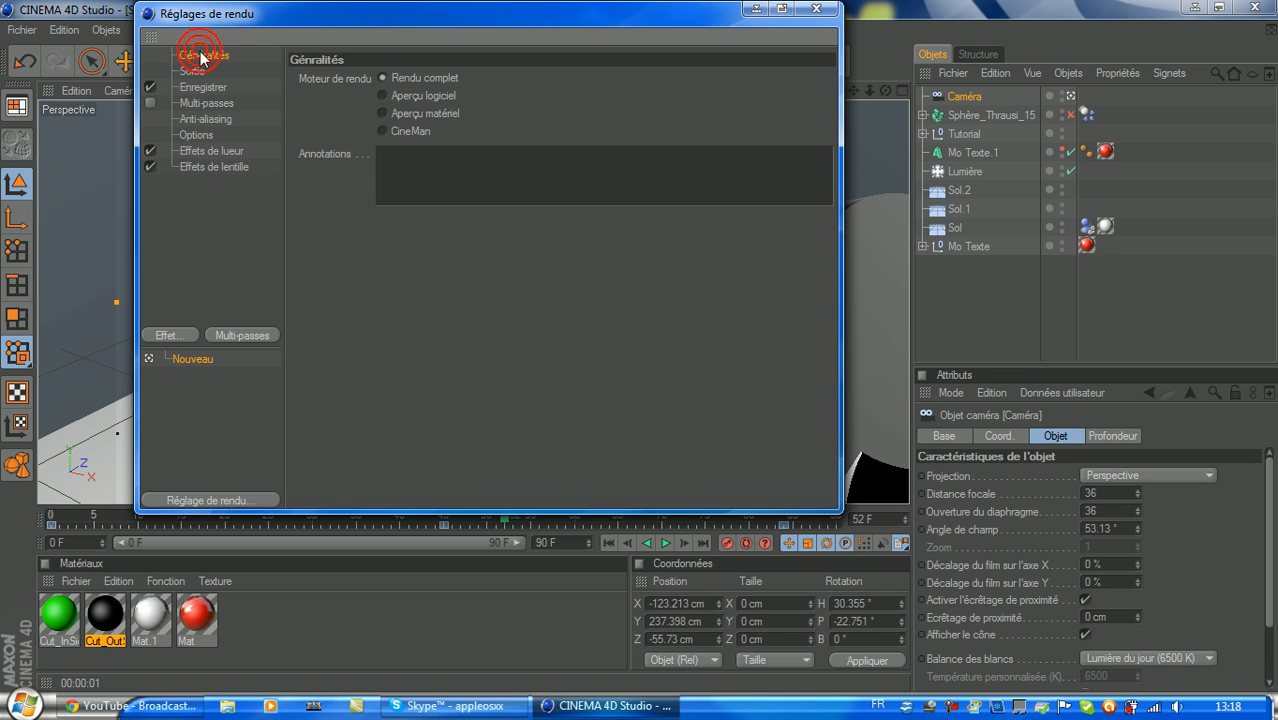
click(203, 72)
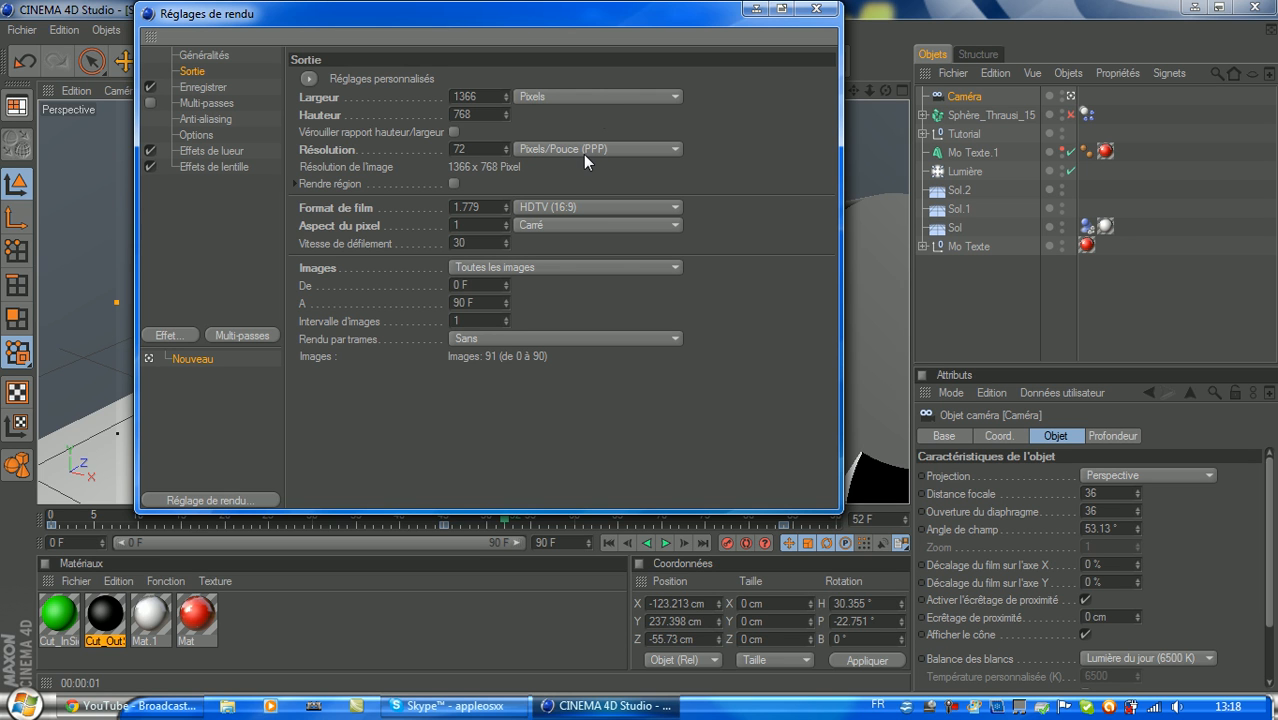
click(675, 152)
click(615, 93)
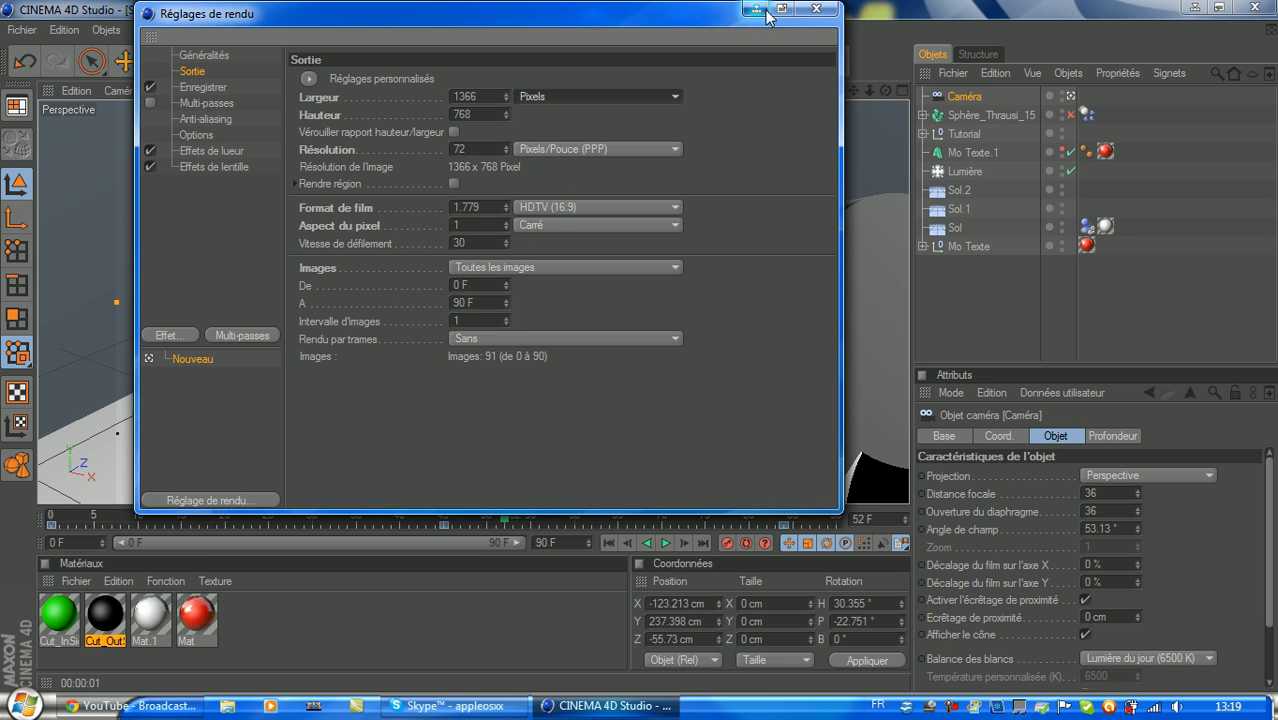
click(816, 8)
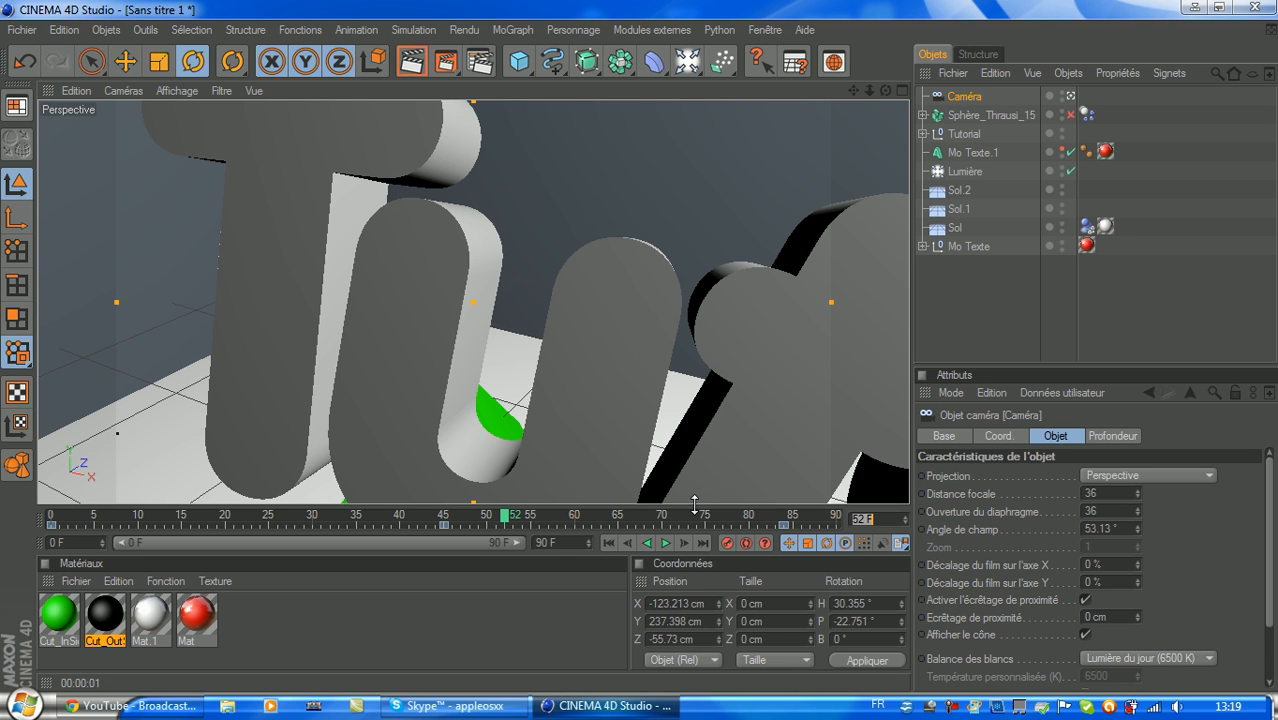
Rewind the animation to its first frame and render all frames to the picture viewer.
click(607, 542)
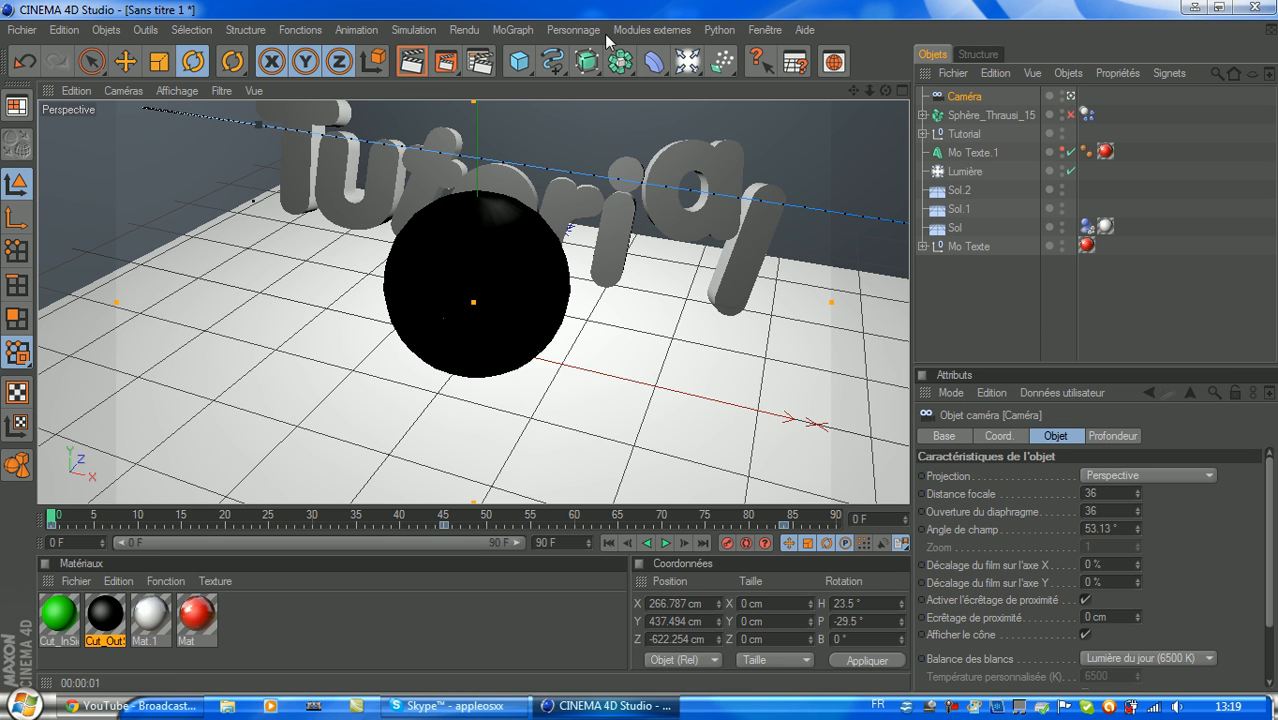
click(446, 63)
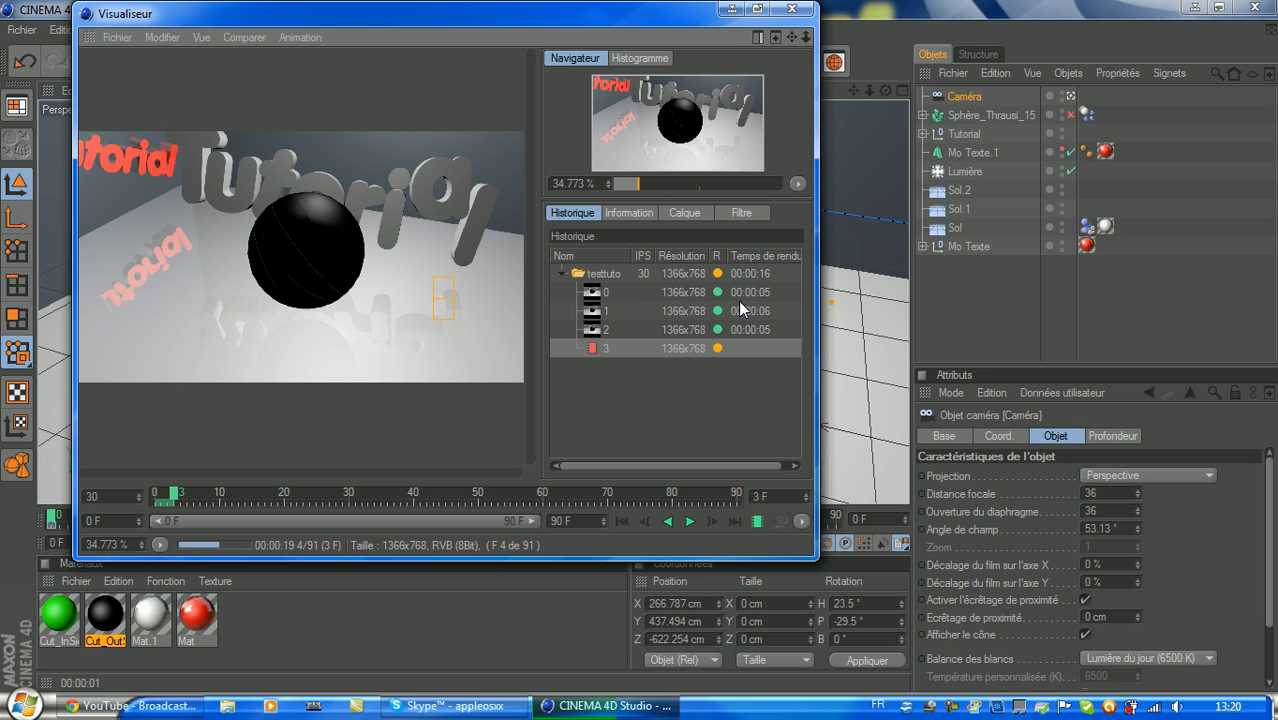
Close the picture viewer while the film is rendering and quit Cinema 4D without saving the project.
click(792, 8)
click(684, 418)
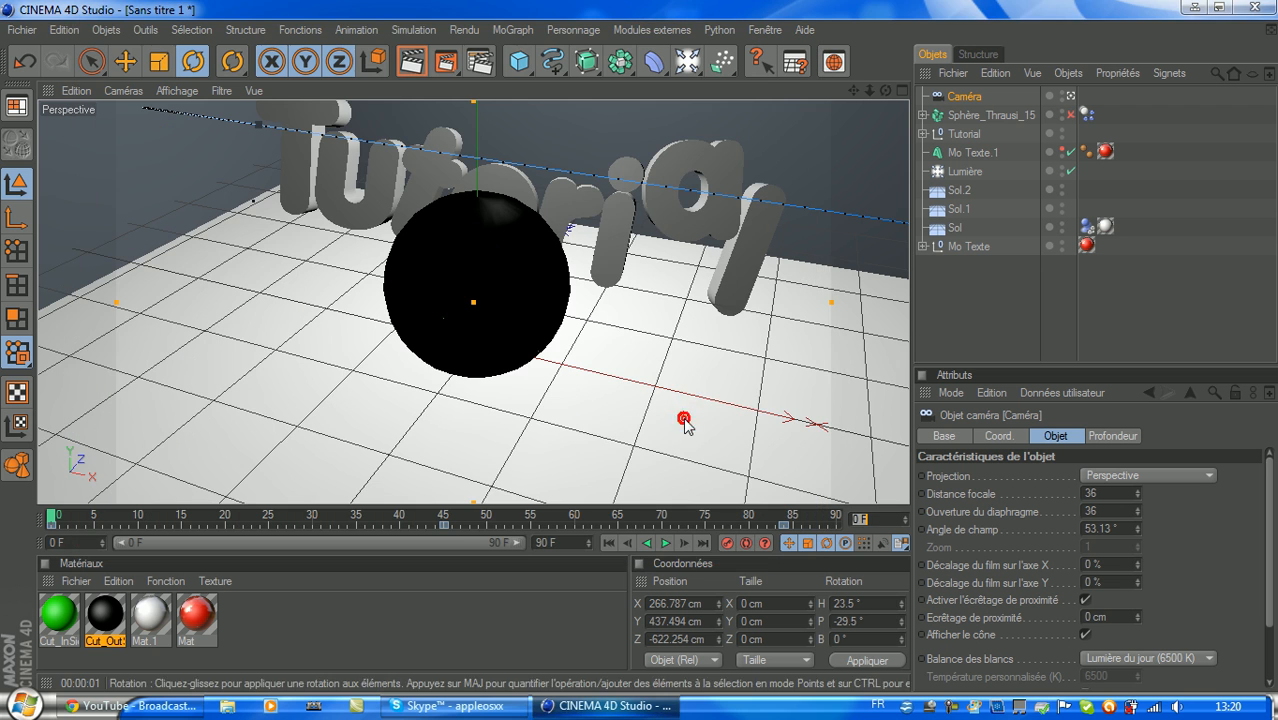
click(1256, 9)
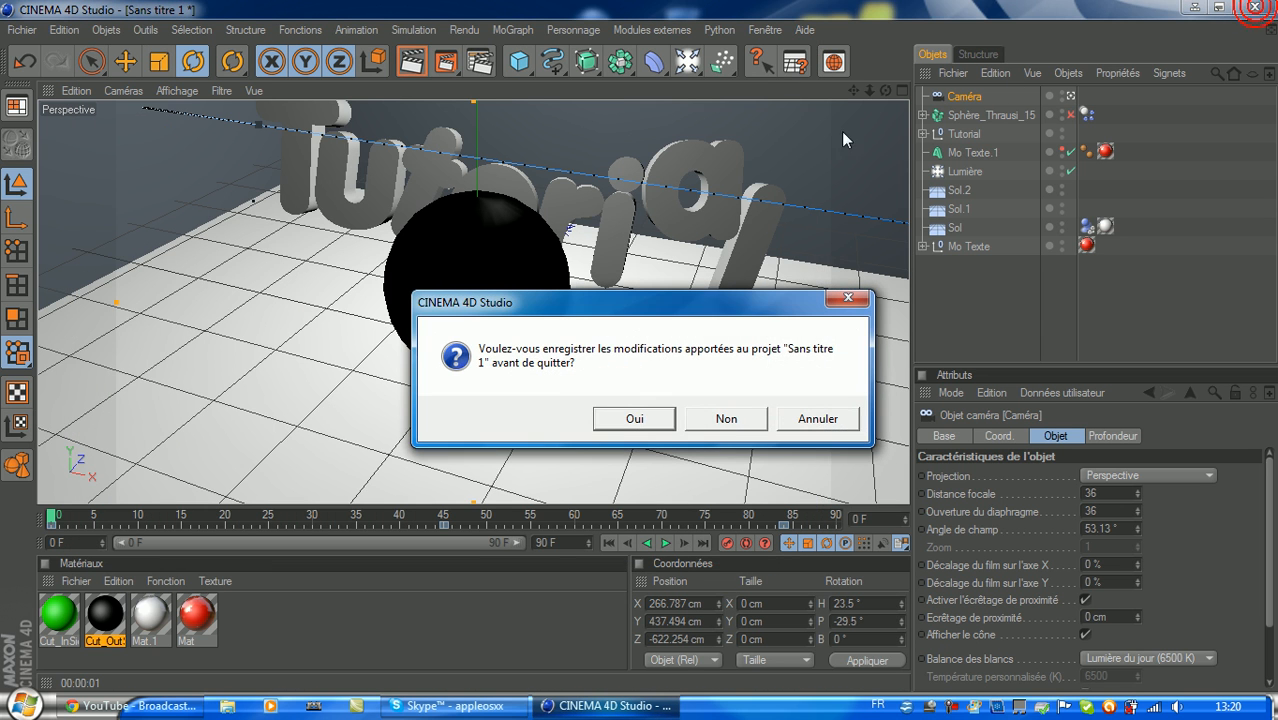
click(753, 425)
drag(362, 2, 1141, 263)
mouse_move(804, 104)
mouse_down()
mouse_move(442, 6)
mouse_move(808, 108)
mouse_up()
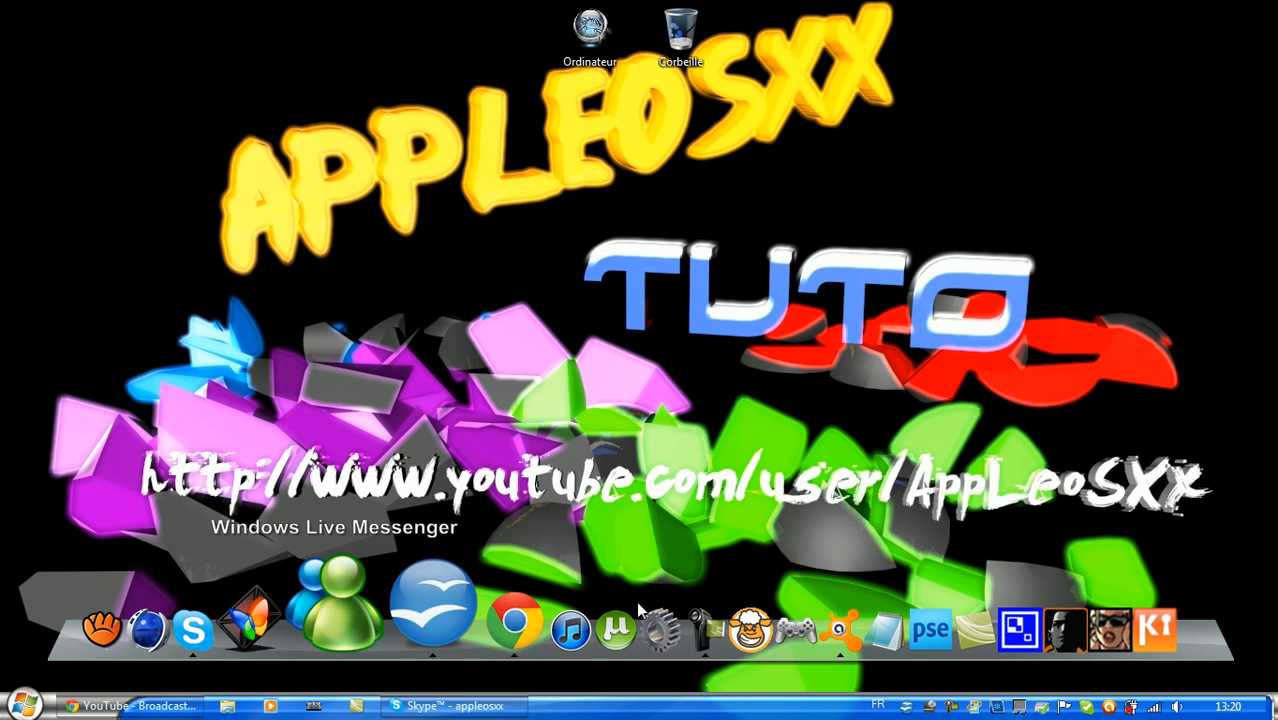